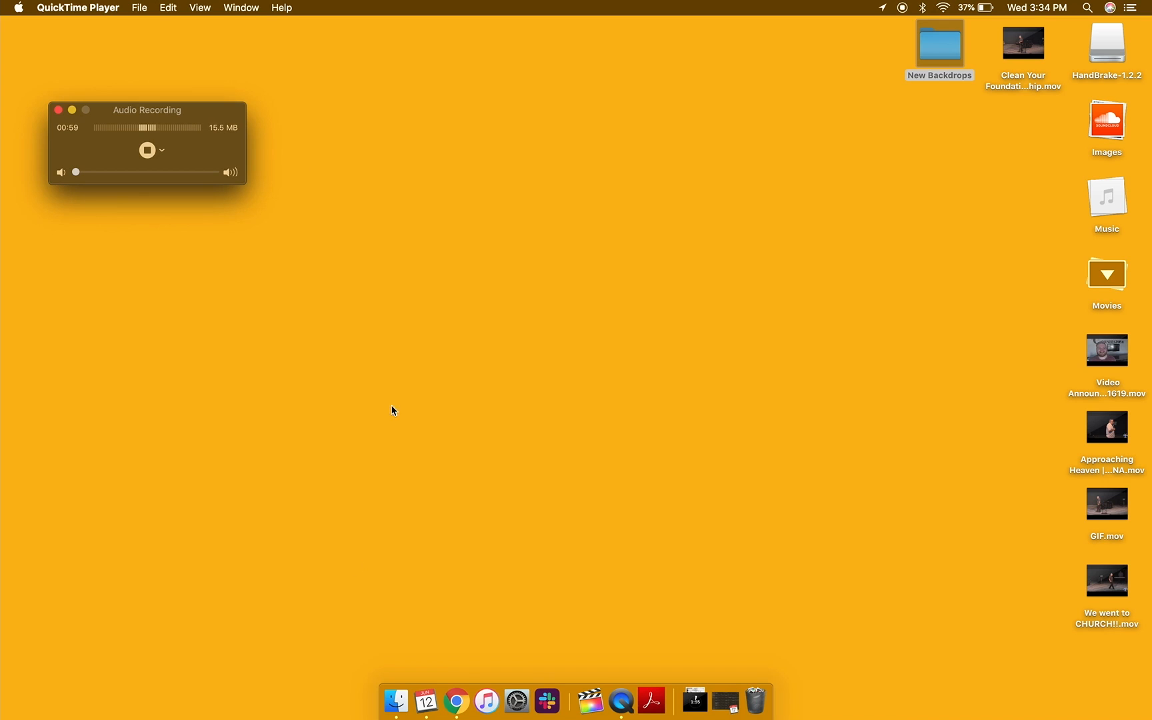
Launch Ableton Live 9 Intro from the Applications folder in Finder and close the Finder window
{"action": "left_click", "coordinate": [395, 699]}
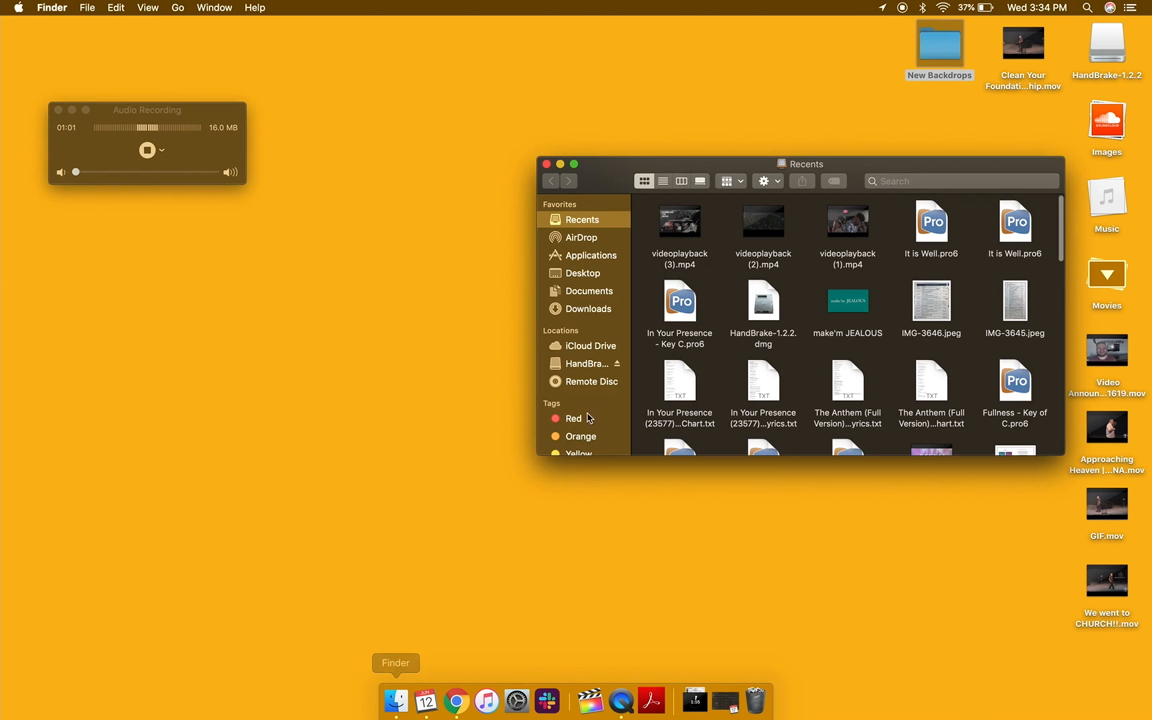
{"action": "left_click_drag", "start_coordinate": [614, 173], "coordinate": [570, 119]}
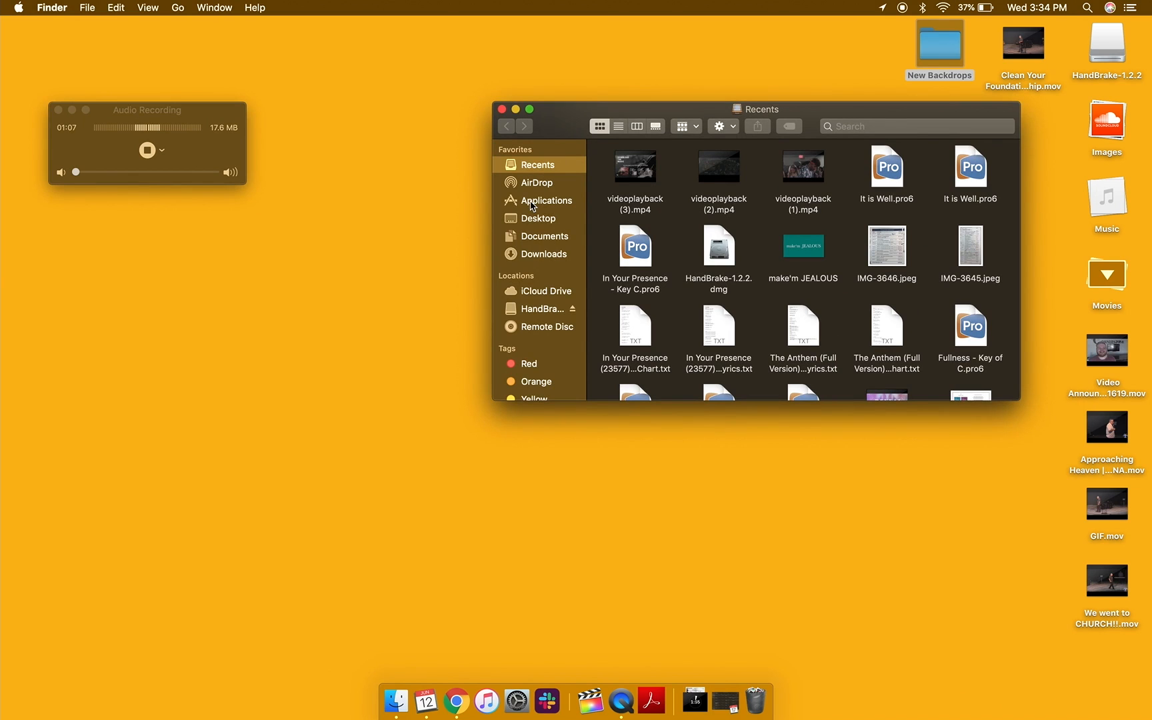
{"action": "left_click", "coordinate": [570, 202]}
{"action": "scroll", "coordinate": [630, 244], "scroll_direction": "up", "scroll_amount": 10}
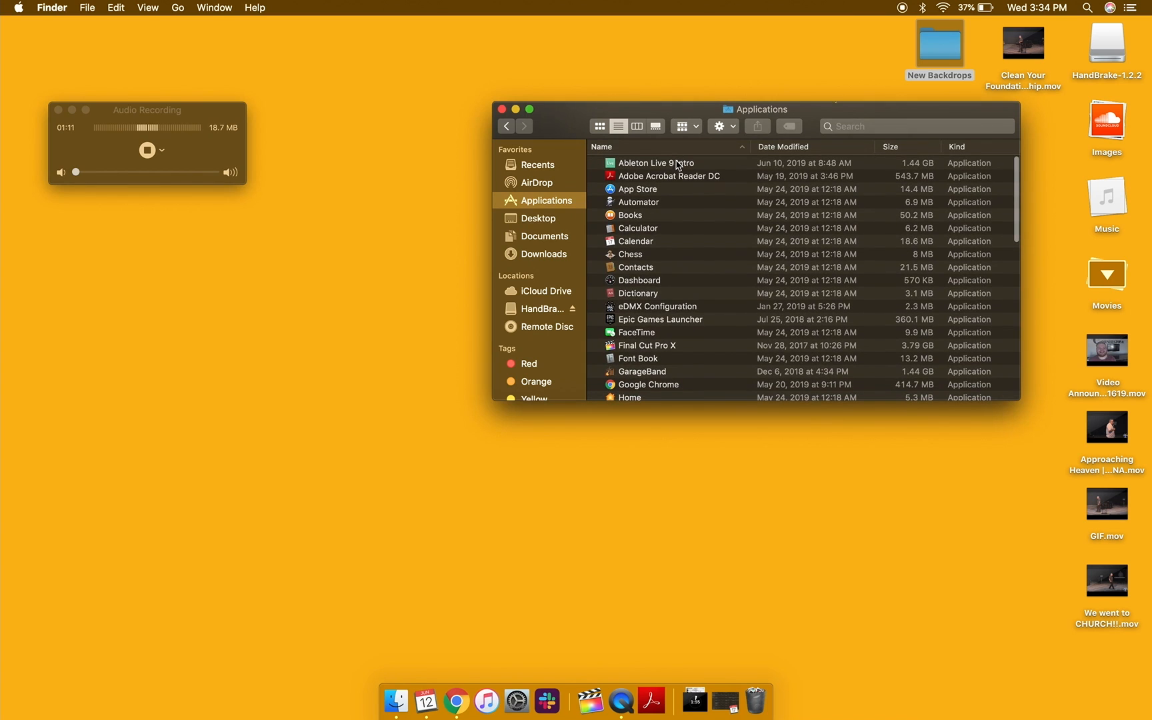
{"action": "double_click", "coordinate": [676, 166]}
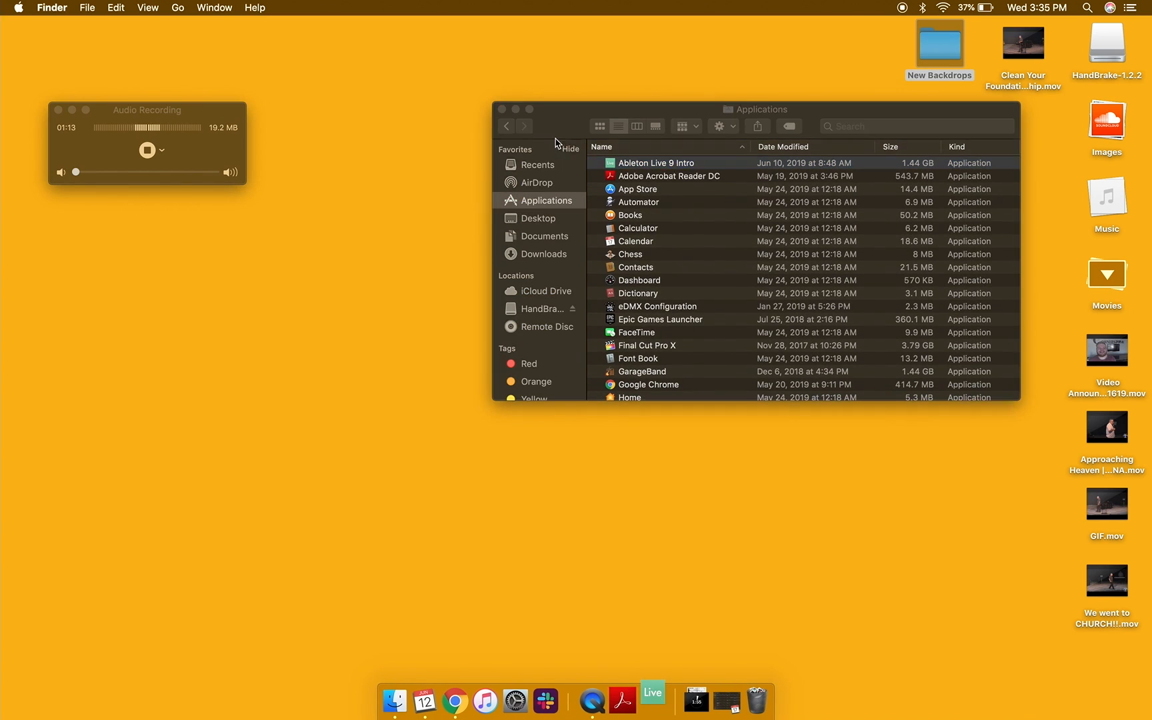
{"action": "left_click", "coordinate": [502, 110]}
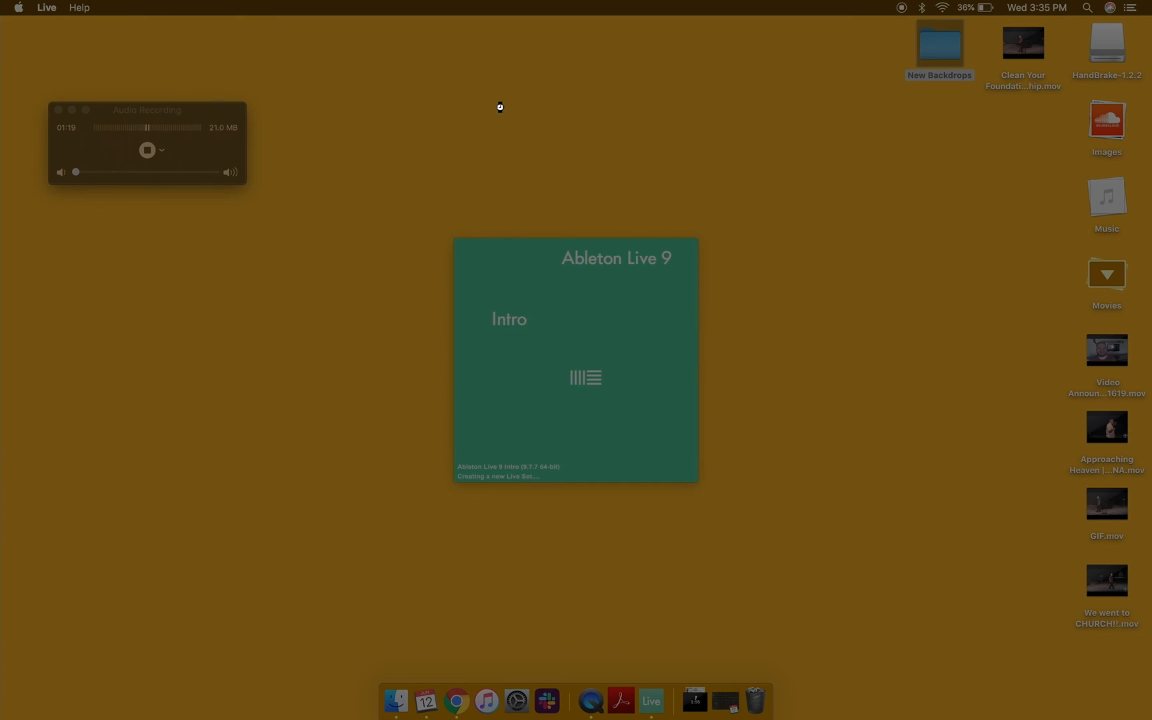
{"action": "key", "text": "XF86MonBrightnessUp"}
{"action": "key", "text": "XF86MonBrightnessUp"}
{"action": "key", "text": "XF86MonBrightnessUp"}
{"action": "key", "text": "XF86MonBrightnessUp"}
{"action": "key", "text": "XF86MonBrightnessUp"}
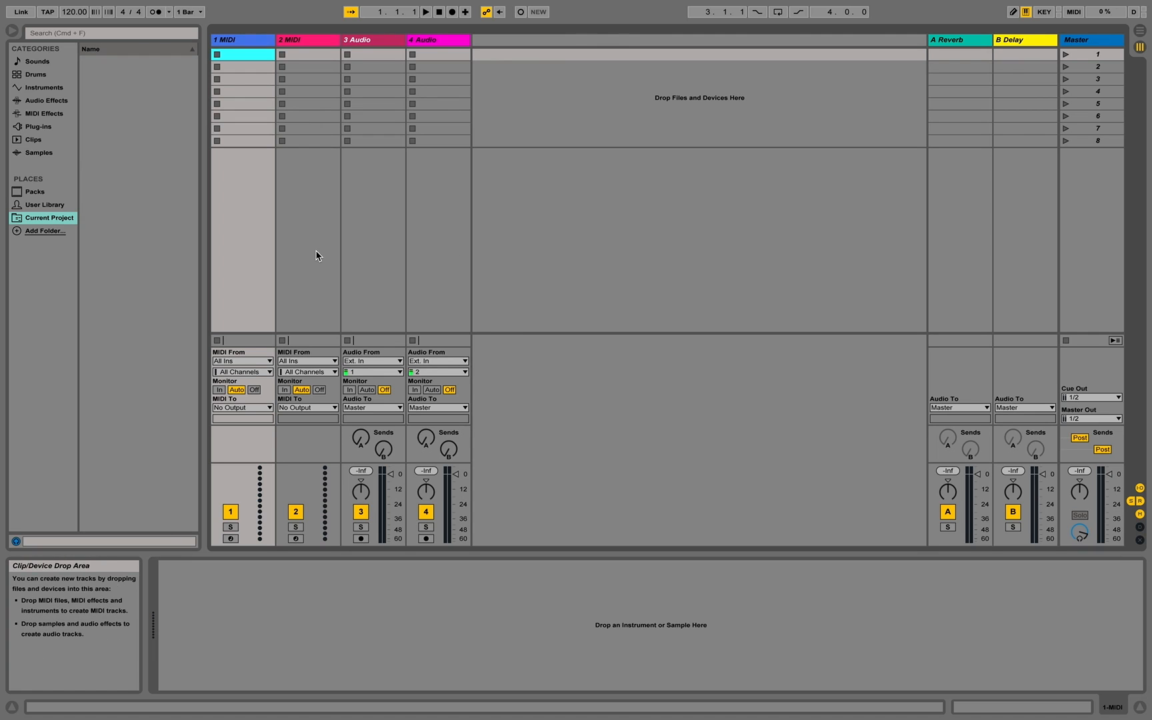
Open the most recently used Live Set from the Sunday project
{"action": "mouse_move", "coordinate": [156, 3]}
{"action": "left_click", "coordinate": [79, 7]}
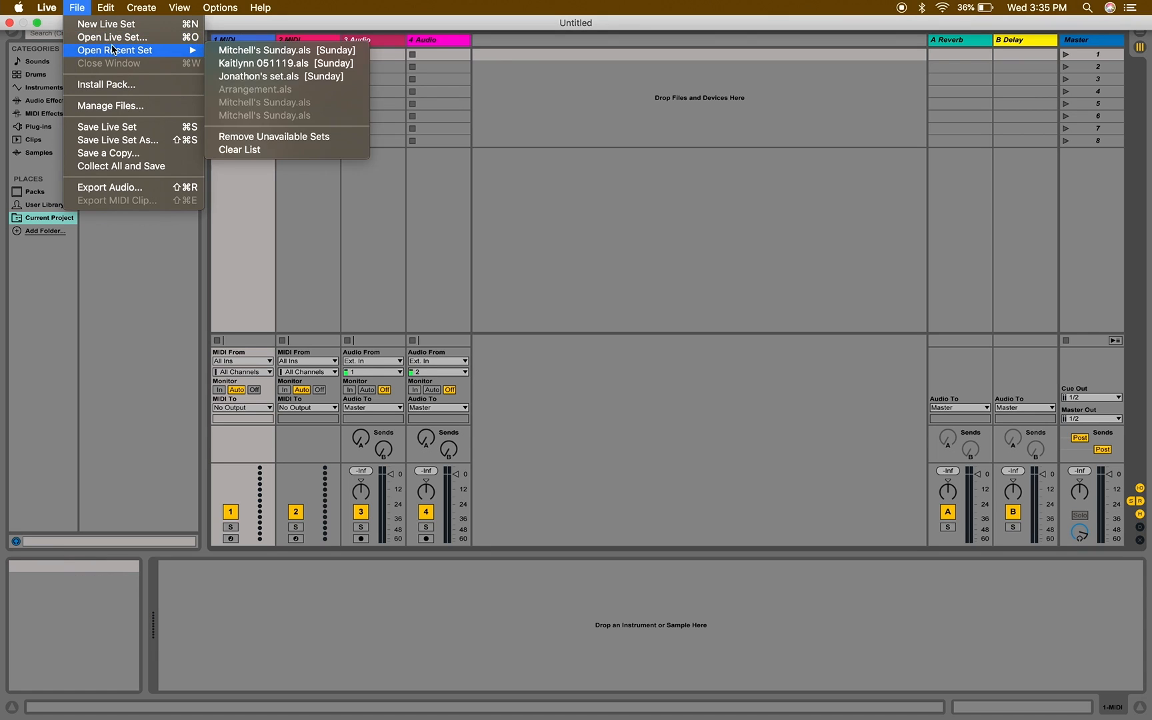
{"action": "mouse_move", "coordinate": [194, 52]}
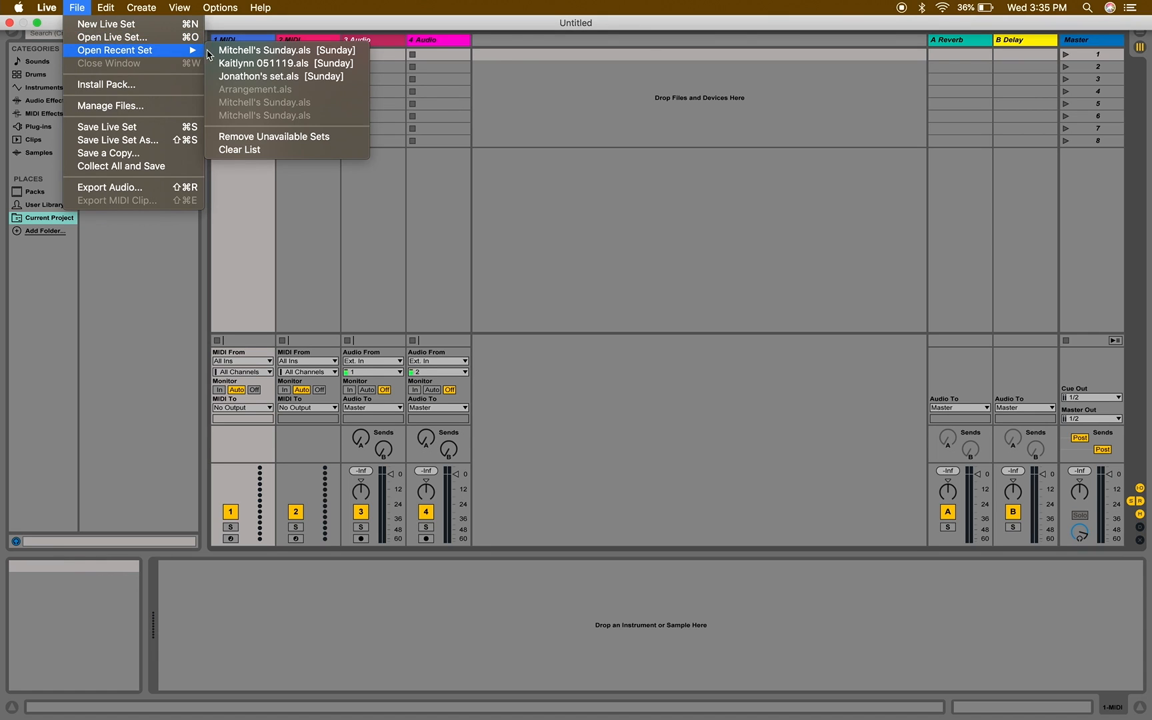
{"action": "left_click", "coordinate": [279, 54]}
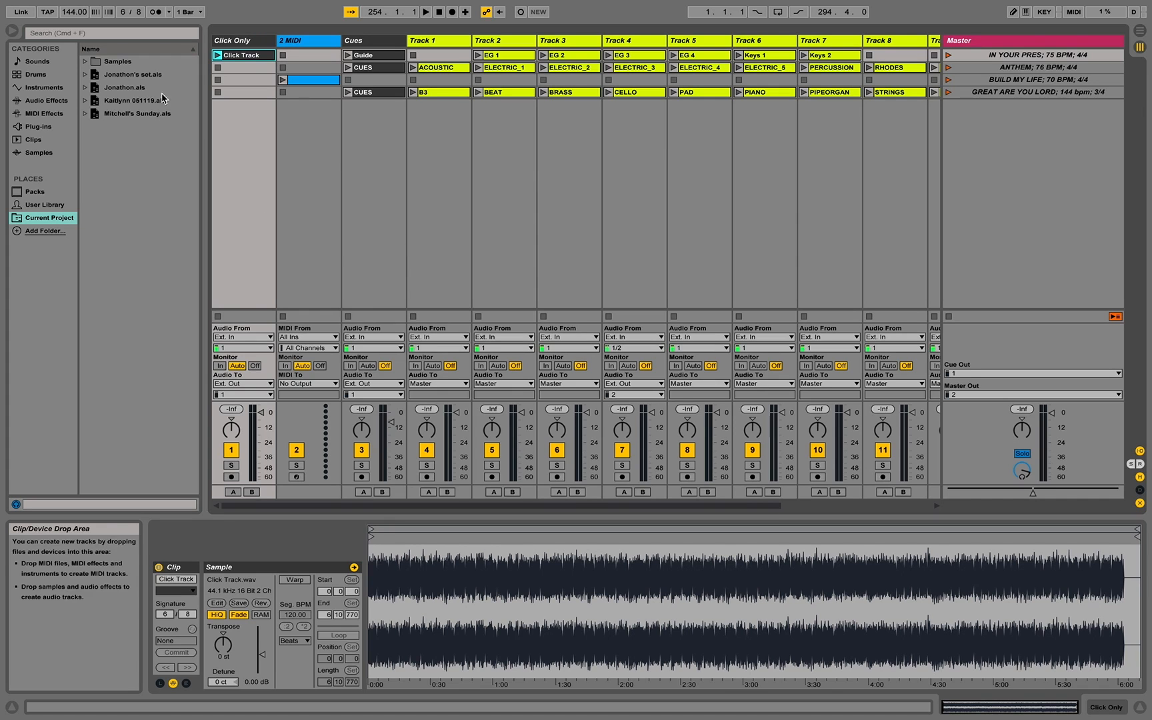
Tap in a steady beat to set the song tempo to about 115.49 BPM
{"action": "left_click", "coordinate": [53, 13]}
{"action": "left_click", "coordinate": [54, 13]}
{"action": "left_click", "coordinate": [53, 13]}
{"action": "left_click", "coordinate": [53, 12]}
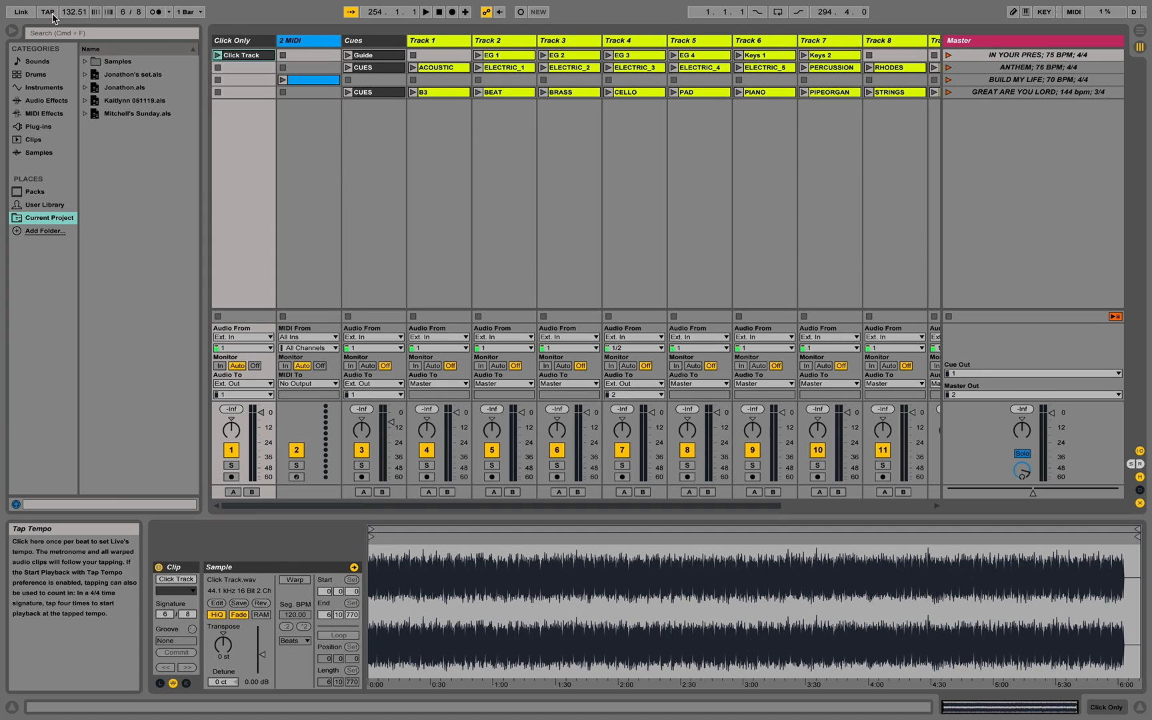
{"action": "left_click", "coordinate": [54, 12]}
{"action": "left_click", "coordinate": [53, 12]}
{"action": "left_click", "coordinate": [53, 13]}
{"action": "left_click", "coordinate": [53, 14]}
{"action": "left_click", "coordinate": [52, 14]}
{"action": "left_click", "coordinate": [53, 14]}
{"action": "left_click", "coordinate": [53, 14]}
{"action": "left_click", "coordinate": [53, 14]}
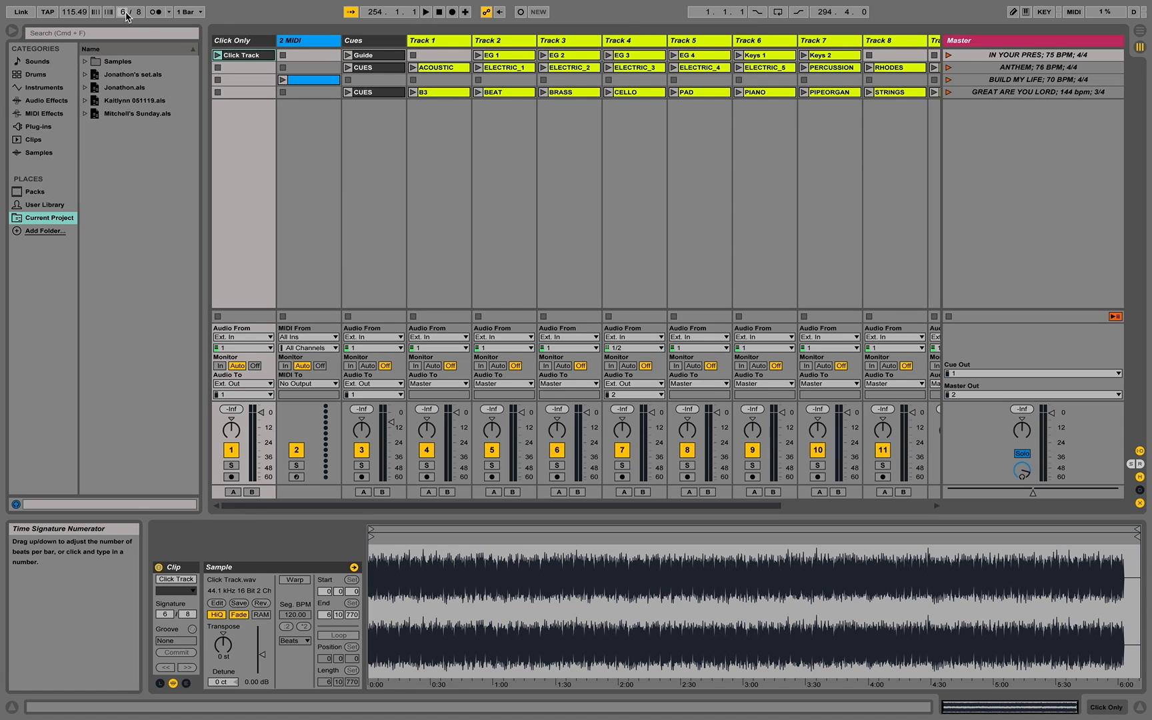
Switch the metronome on and off again, and view the global launch quantization options without changing the setting
{"action": "left_click", "coordinate": [159, 13]}
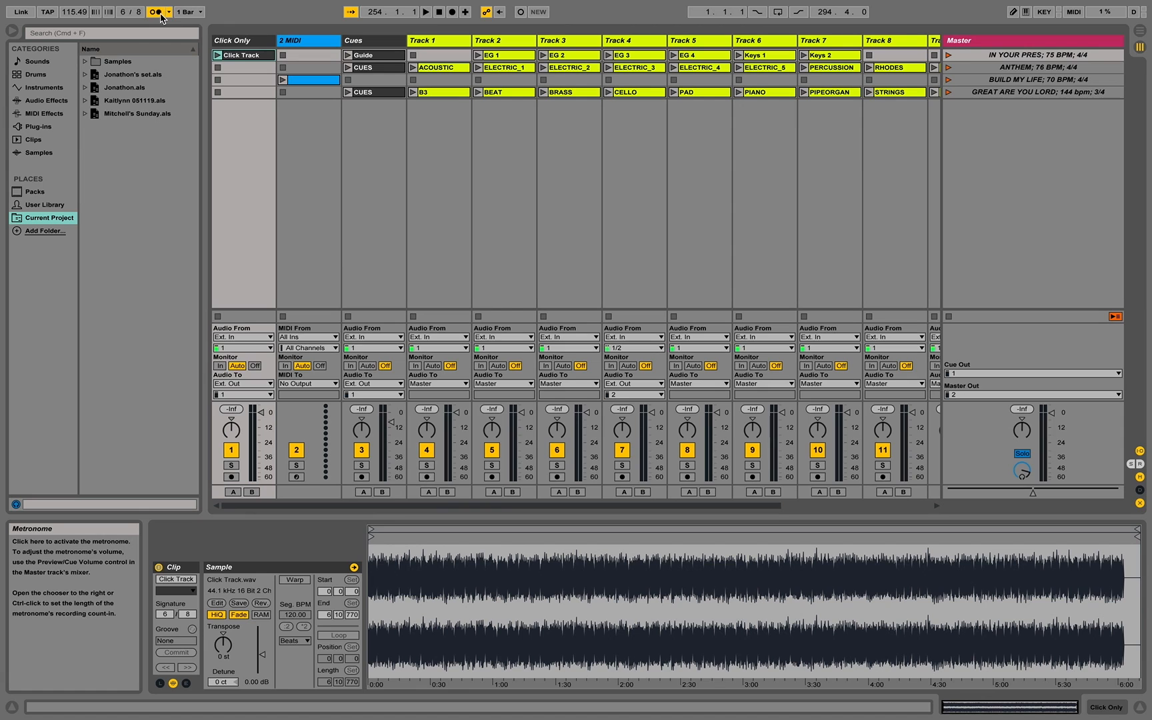
{"action": "left_click", "coordinate": [160, 13]}
{"action": "left_click", "coordinate": [199, 12]}
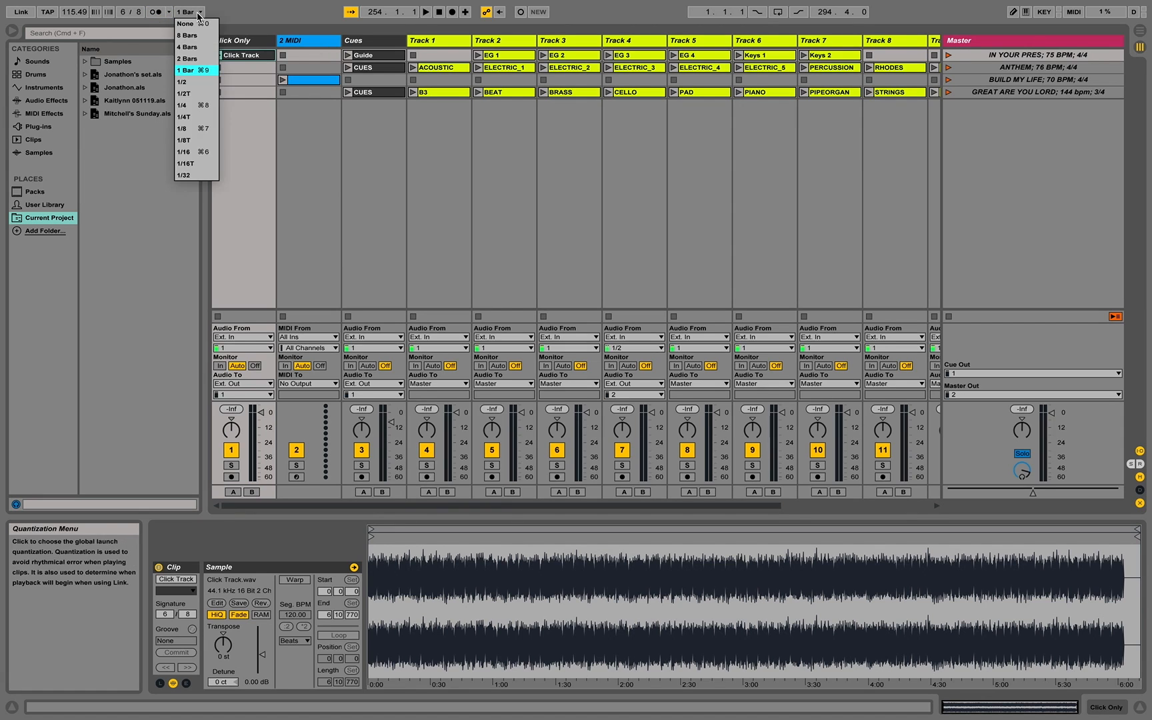
{"action": "left_click", "coordinate": [198, 12]}
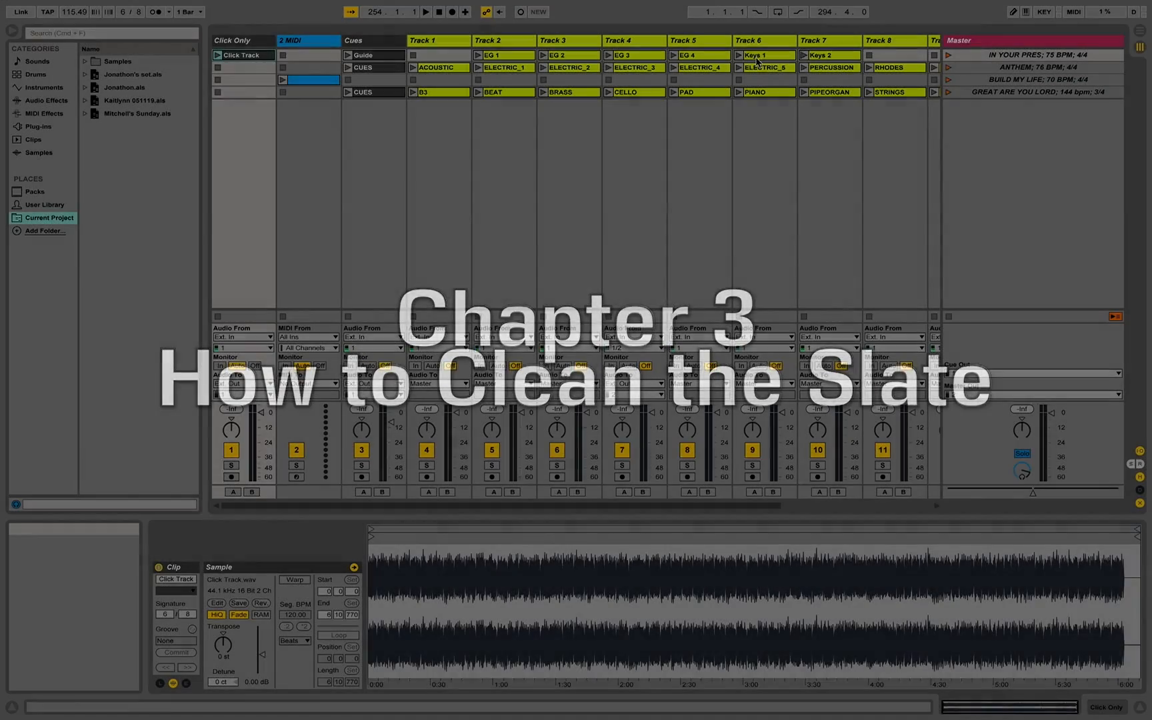
{"action": "scroll", "coordinate": [752, 75], "scroll_direction": "right", "scroll_amount": 3}
{"action": "scroll", "coordinate": [752, 75], "scroll_direction": "left", "scroll_amount": 4}
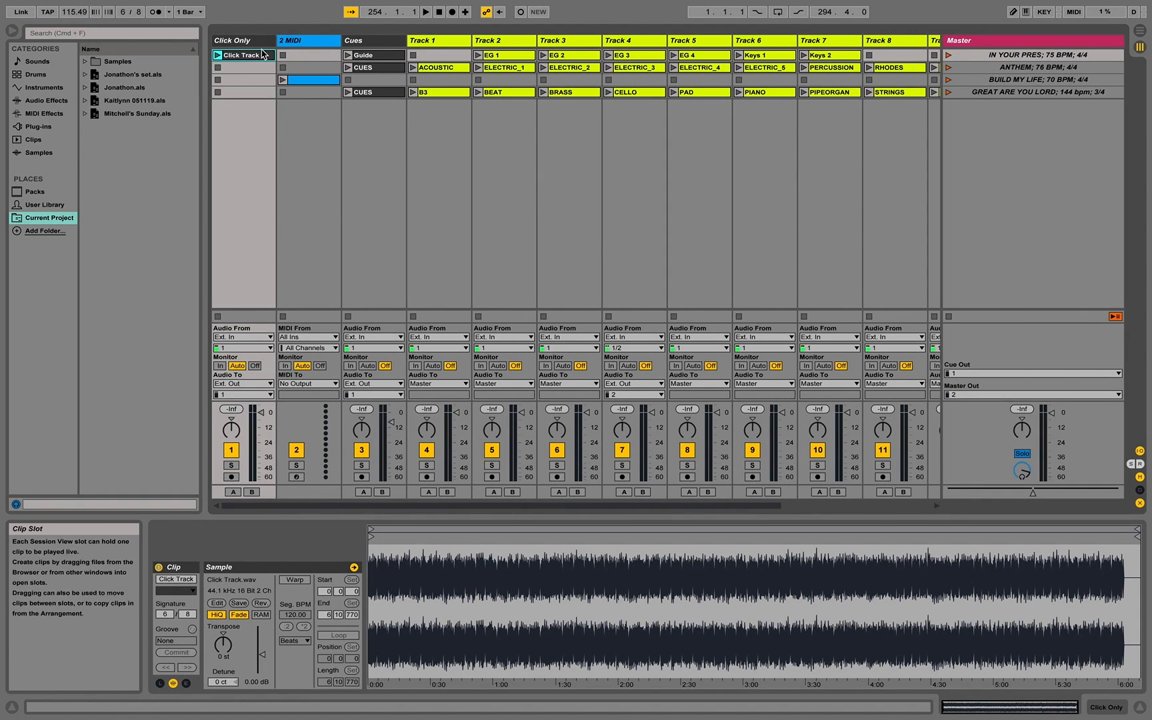
{"action": "scroll", "coordinate": [264, 58], "scroll_direction": "right", "scroll_amount": 4}
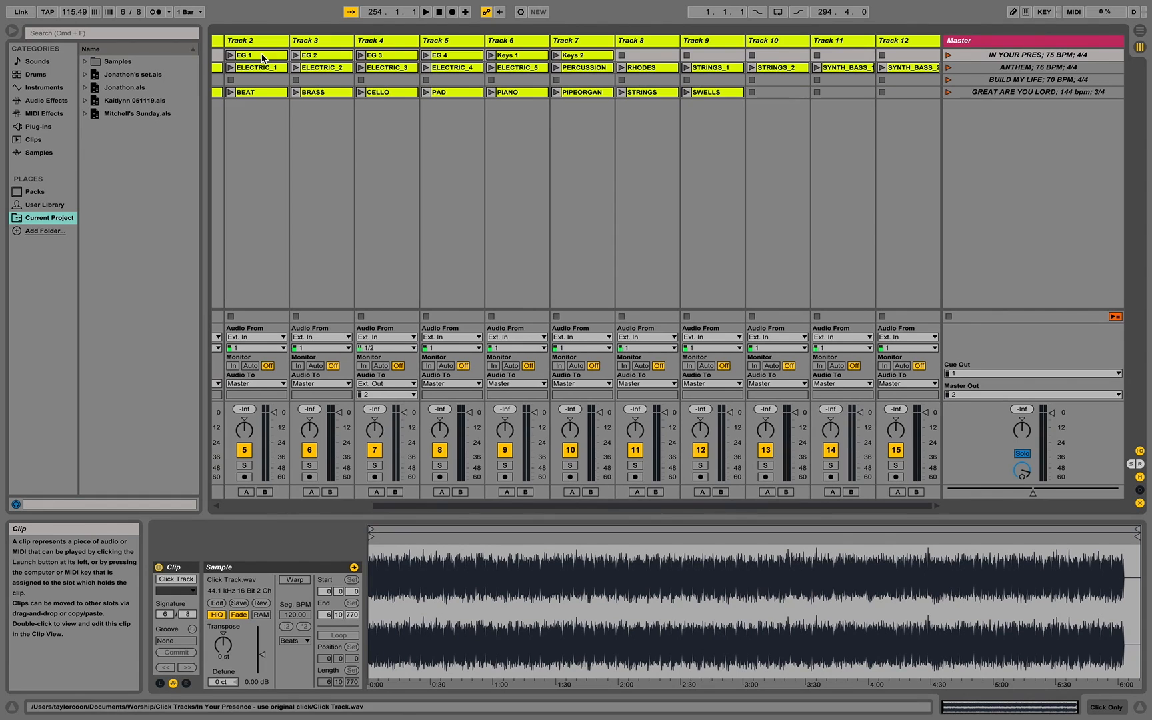
{"action": "left_click", "coordinate": [919, 97], "text": "shift"}
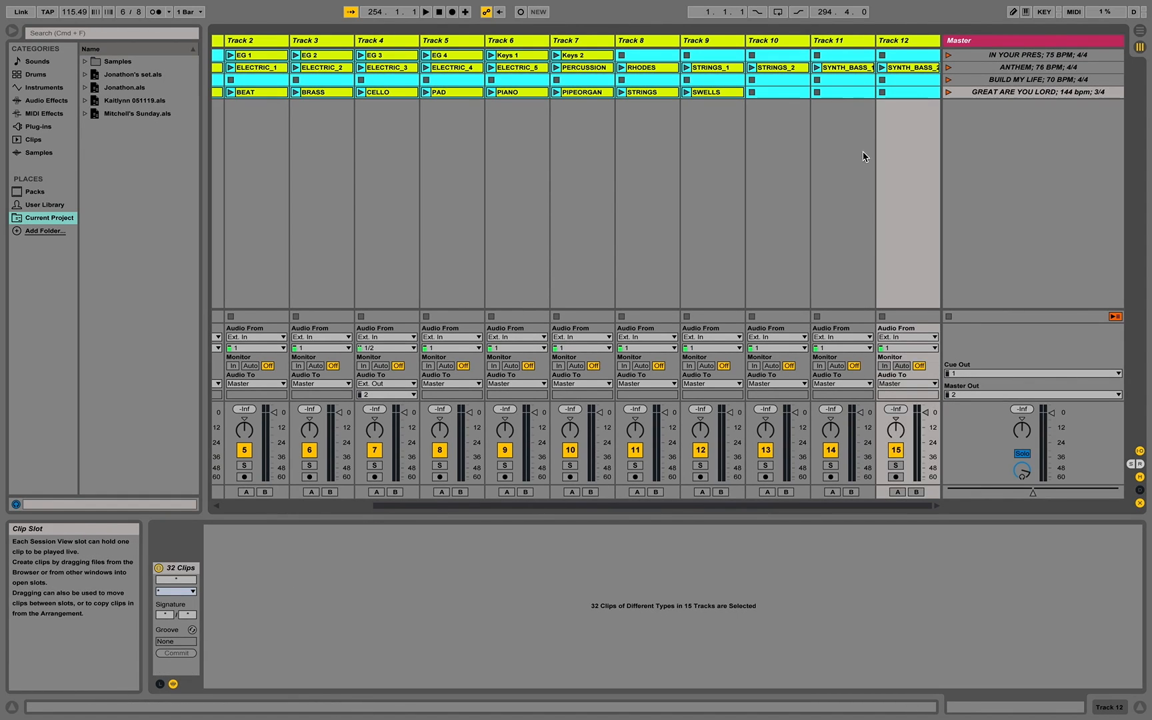
{"action": "scroll", "coordinate": [829, 180], "scroll_direction": "left", "scroll_amount": 4}
{"action": "left_click", "coordinate": [517, 190]}
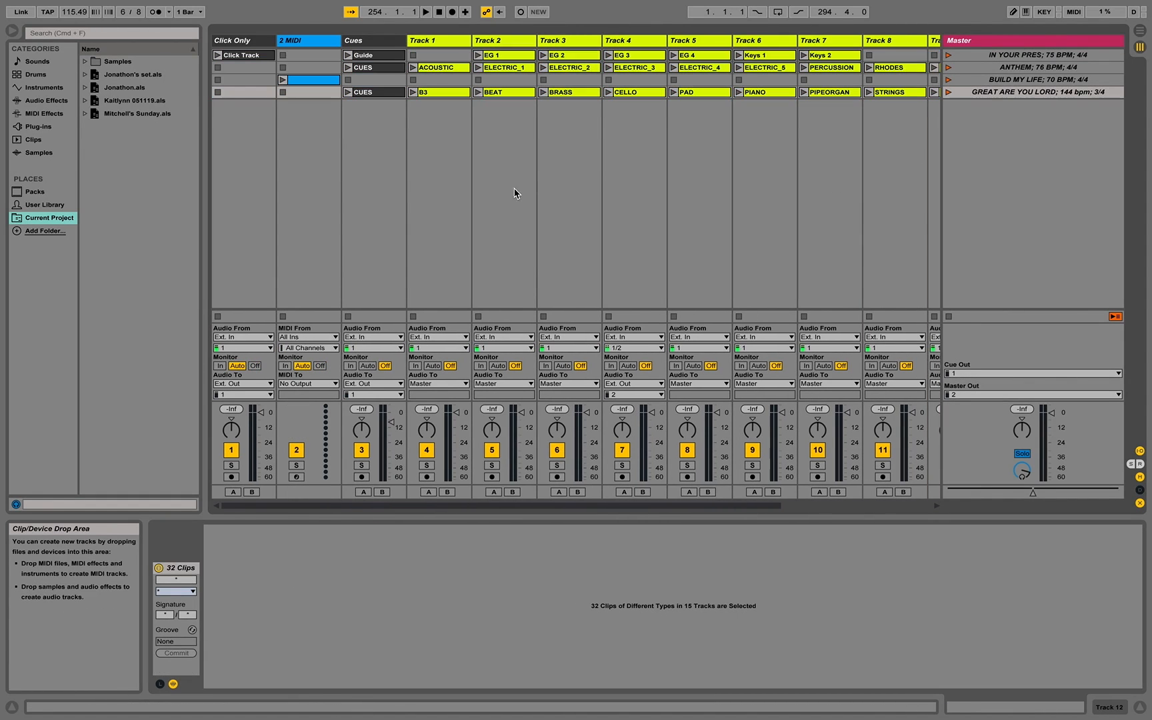
Delete all clips in the four scenes across every track from Click Only to Track 12
{"action": "left_click", "coordinate": [251, 94]}
{"action": "scroll", "coordinate": [251, 99], "scroll_direction": "right", "scroll_amount": 5}
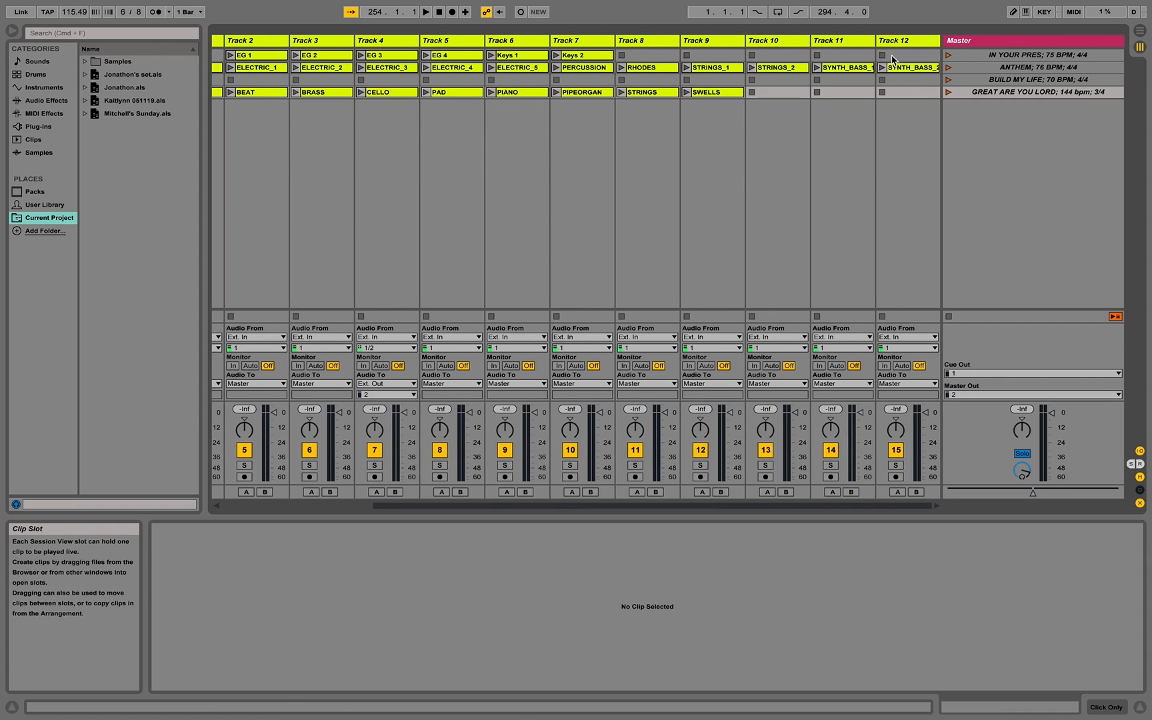
{"action": "left_click", "coordinate": [918, 55], "text": "shift"}
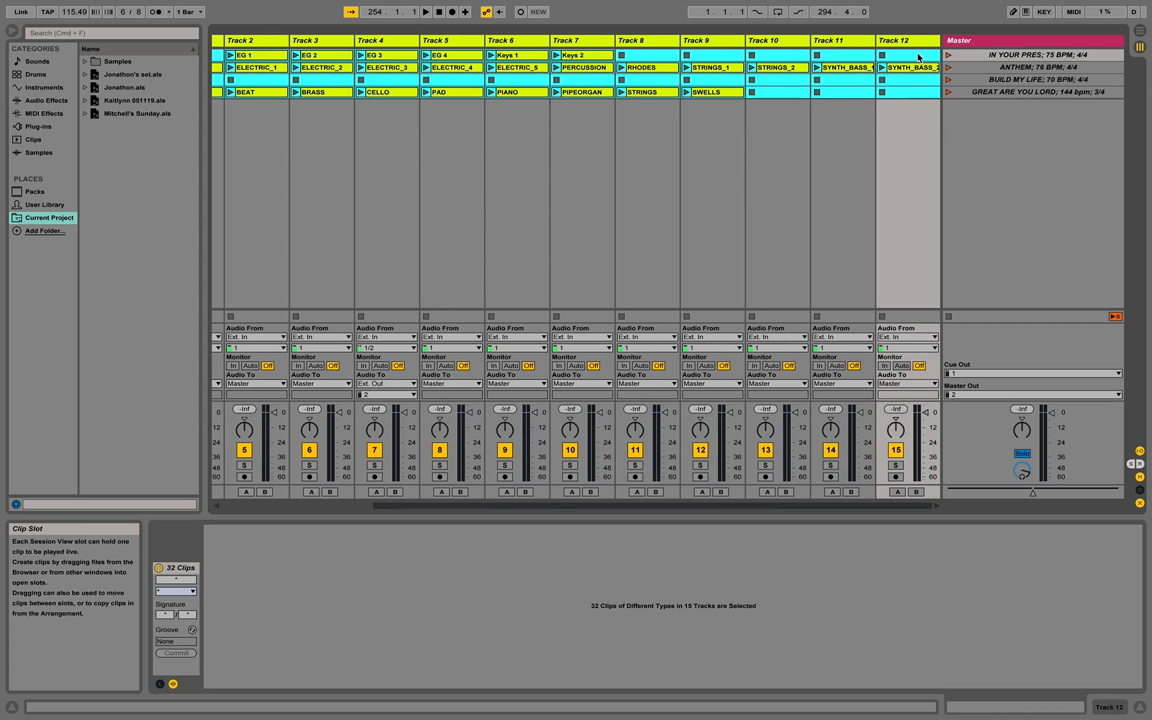
{"action": "scroll", "coordinate": [606, 103], "scroll_direction": "left", "scroll_amount": 4}
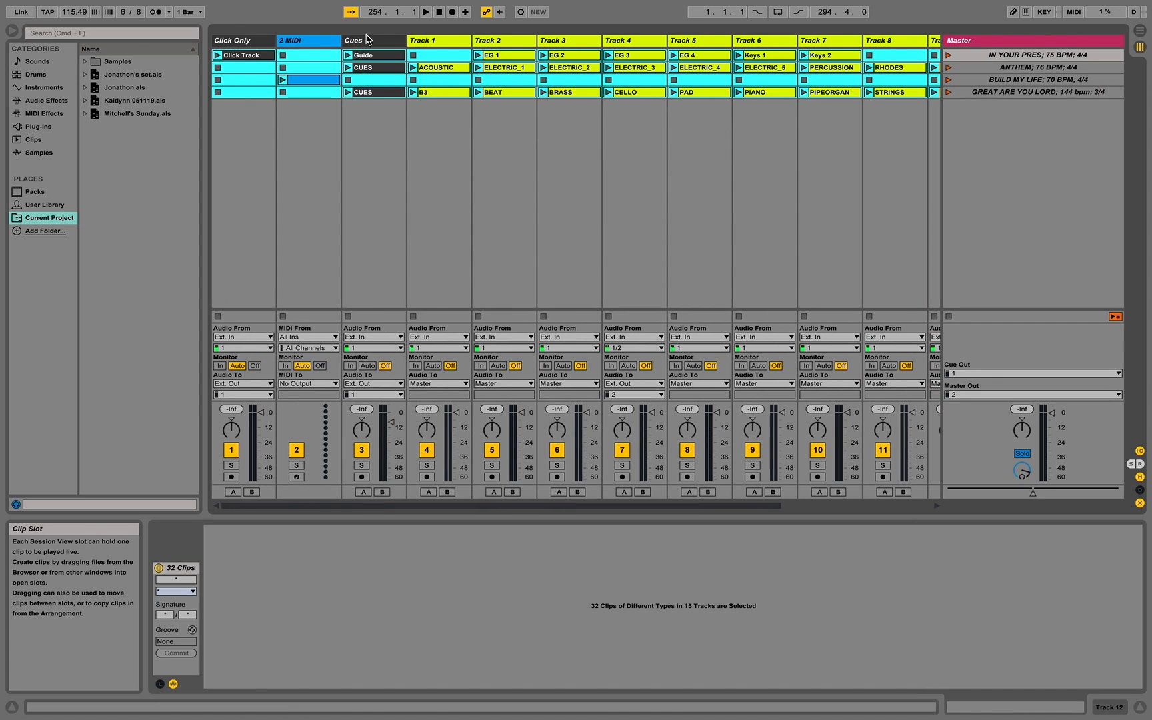
{"action": "key", "text": "Delete"}
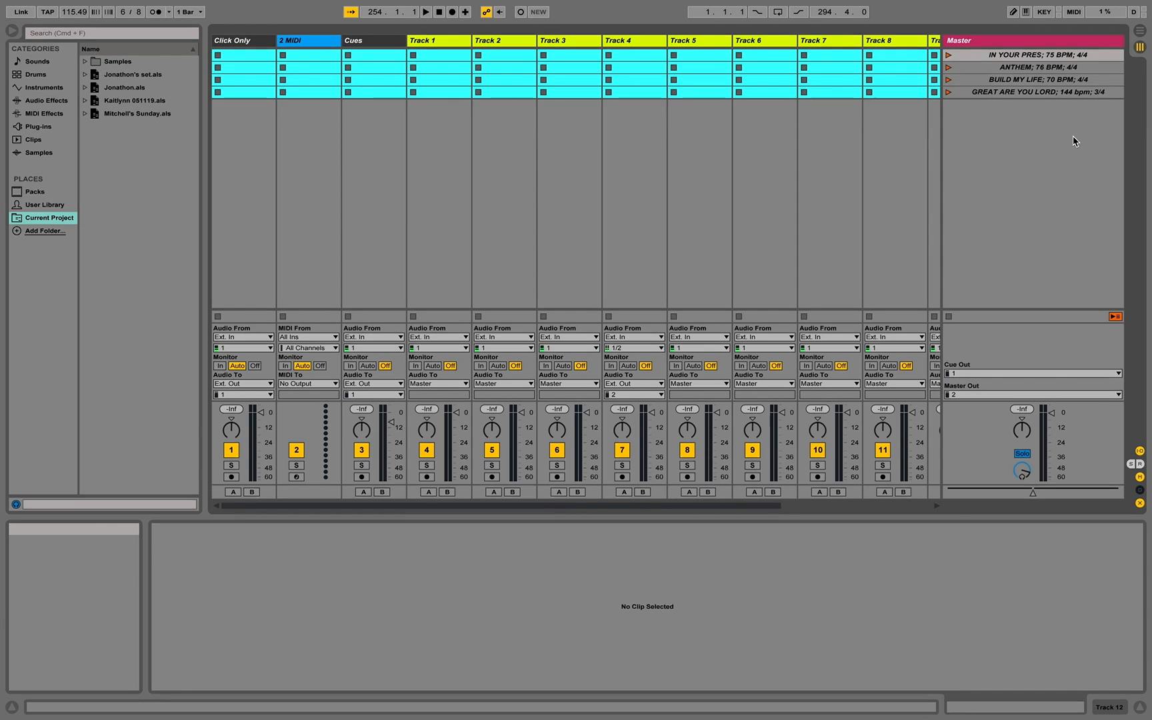
Clear the names of all four scenes in the Master track, leaving them blank
{"action": "left_click", "coordinate": [784, 94]}
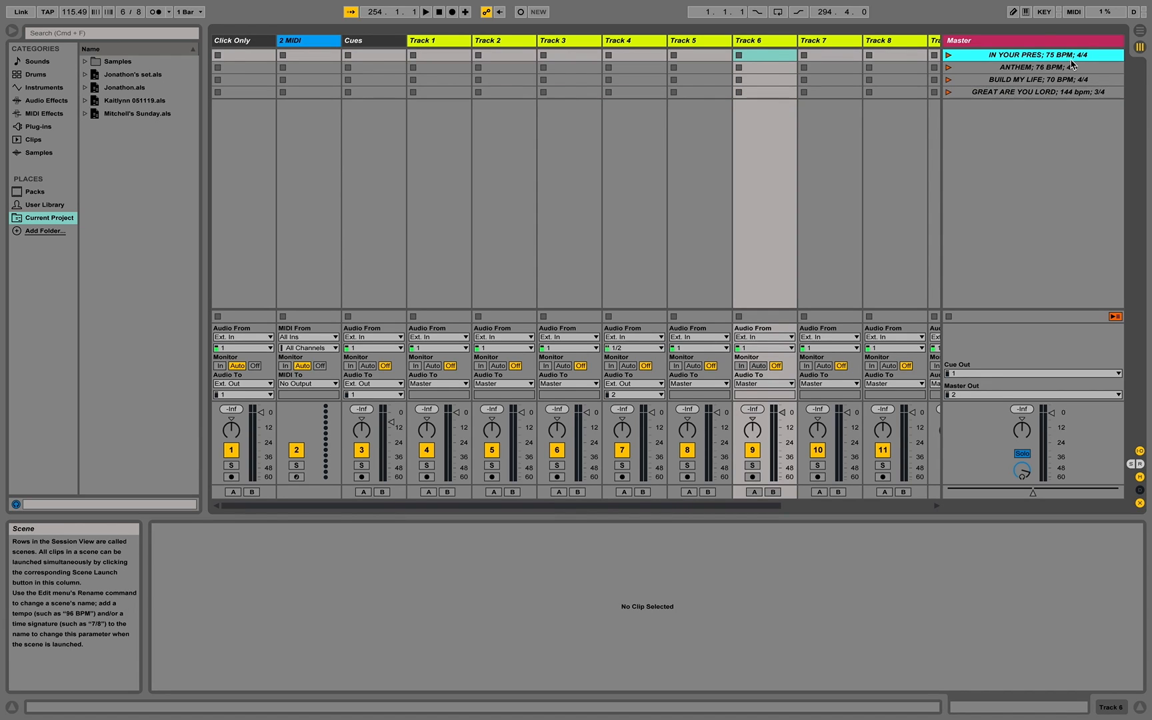
{"action": "key", "text": "super+r"}
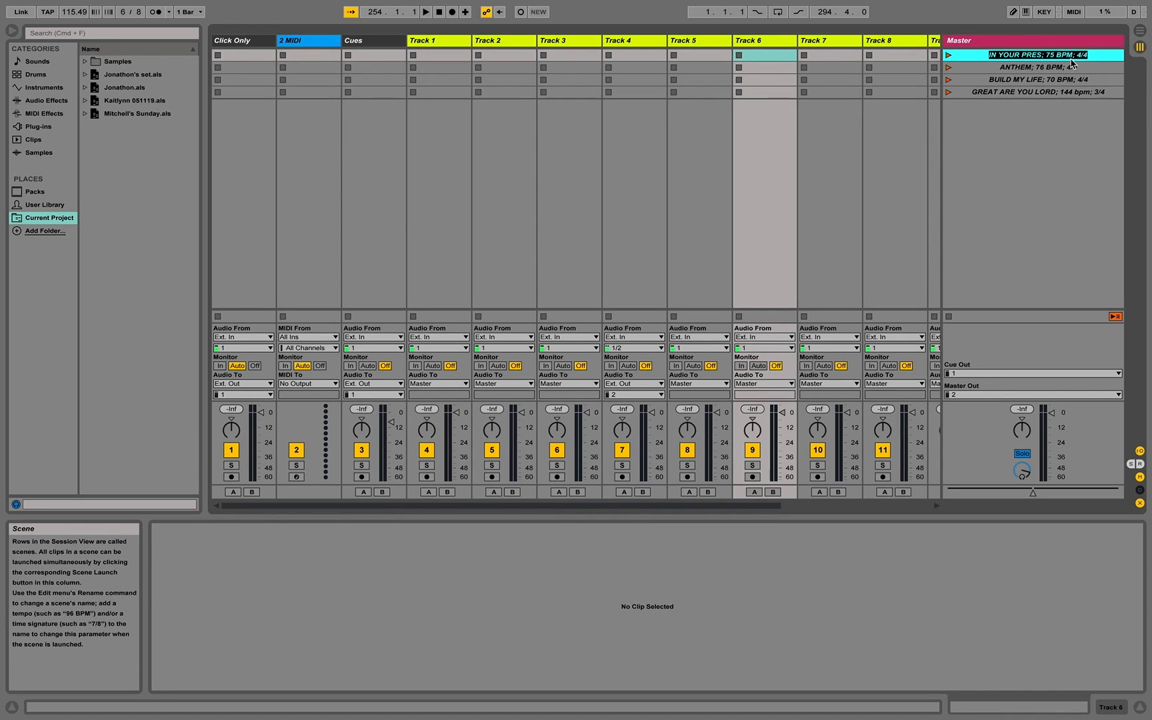
{"action": "key", "text": "BackSpace"}
{"action": "left_click", "coordinate": [1076, 68]}
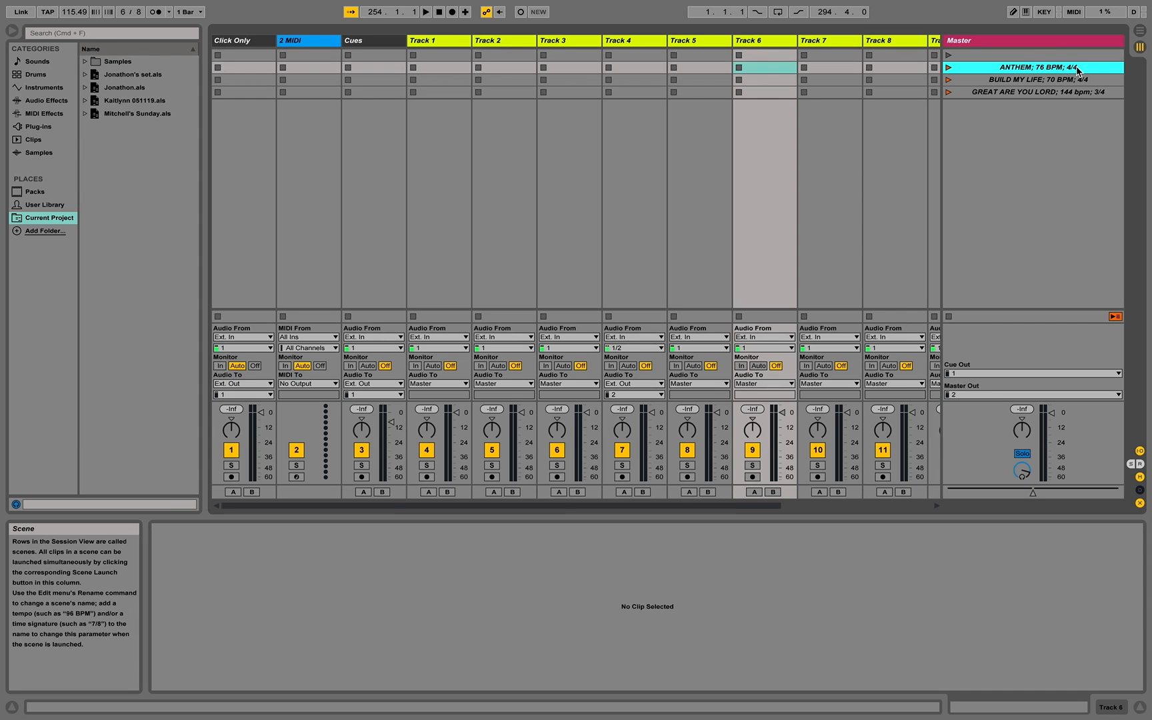
{"action": "left_click", "coordinate": [1075, 80]}
{"action": "left_click", "coordinate": [1084, 67]}
{"action": "key", "text": "super+r"}
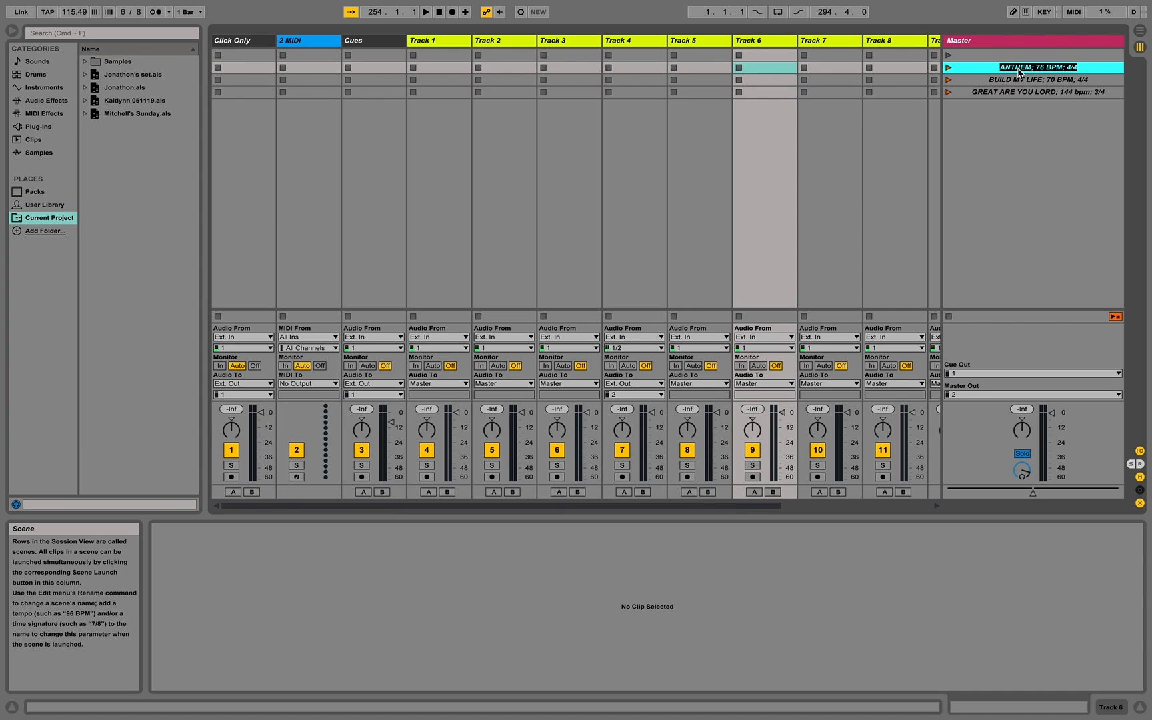
{"action": "key", "text": "BackSpace"}
{"action": "key", "text": "Tab"}
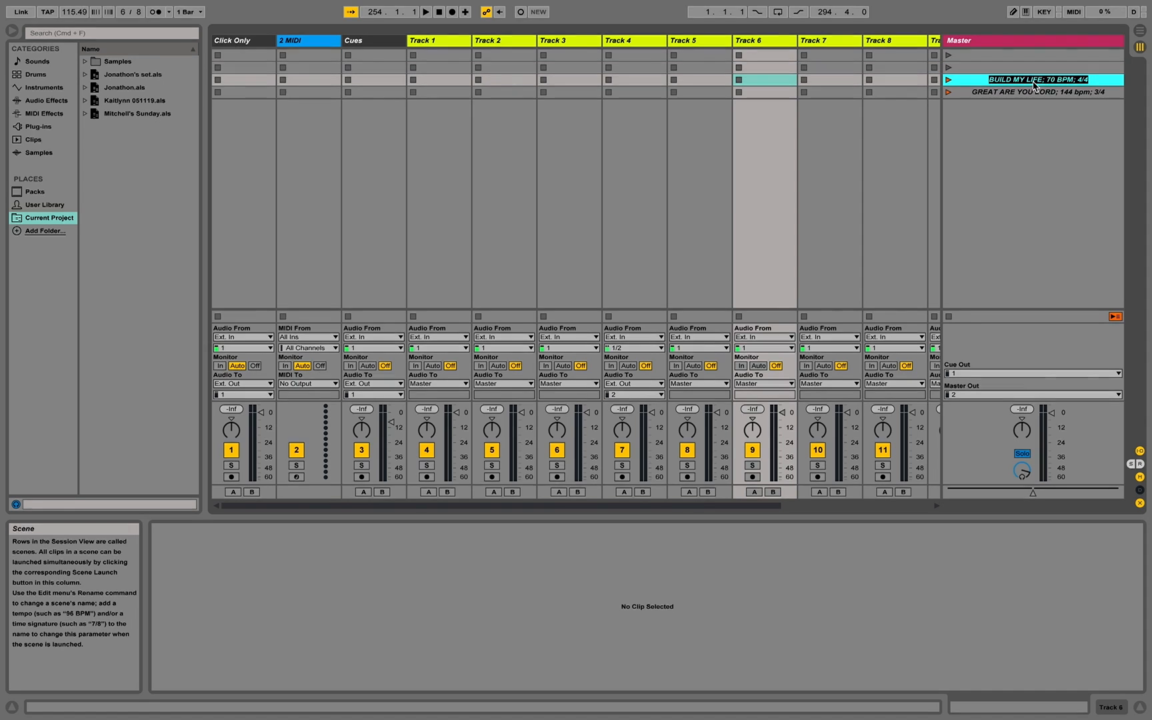
{"action": "key", "text": "BackSpace"}
{"action": "left_click", "coordinate": [1049, 97]}
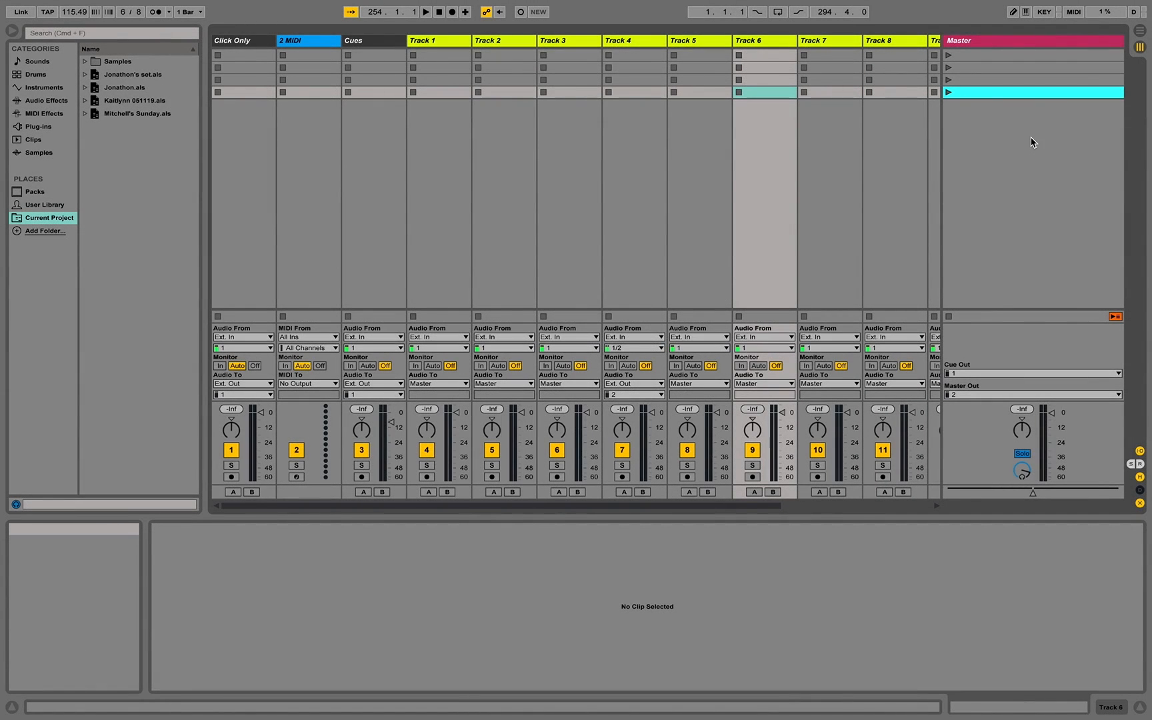
Name the first scene "Raise A Hallelujah; 82 bpm; 4/4" and launch it to apply its tempo and time signature
{"action": "left_click", "coordinate": [1026, 60]}
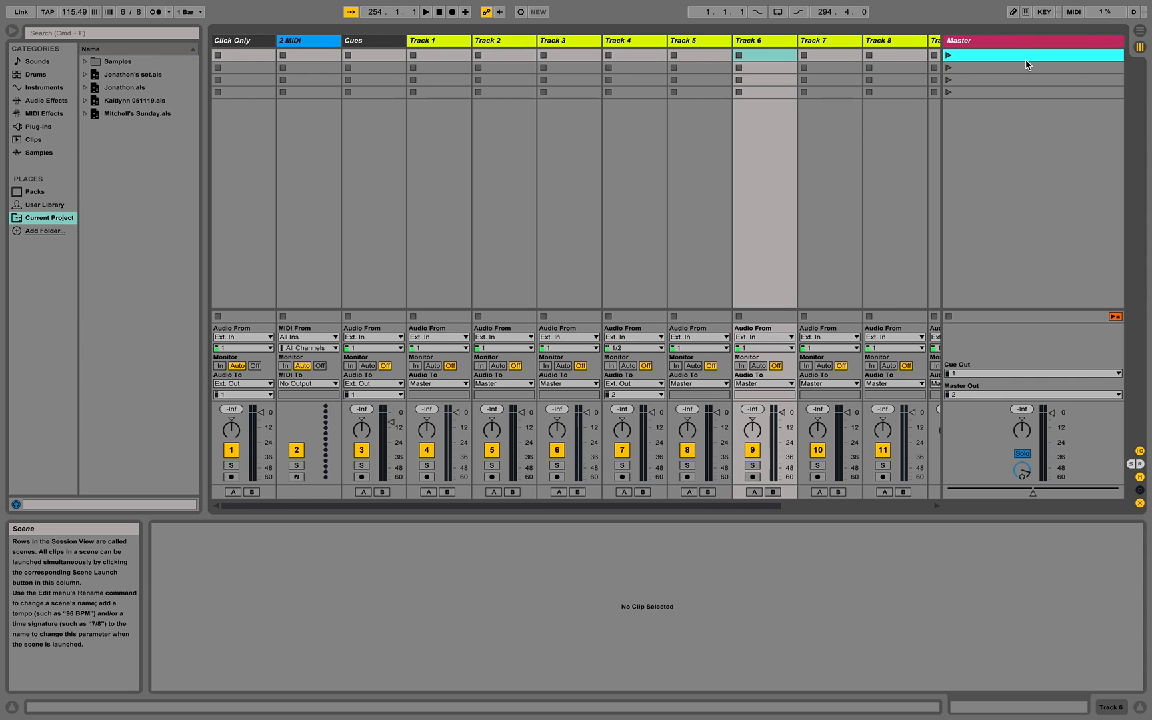
{"action": "type", "text": "Raise A Hallelujah;"}
{"action": "type", "text": "82 bpm; 4/4"}
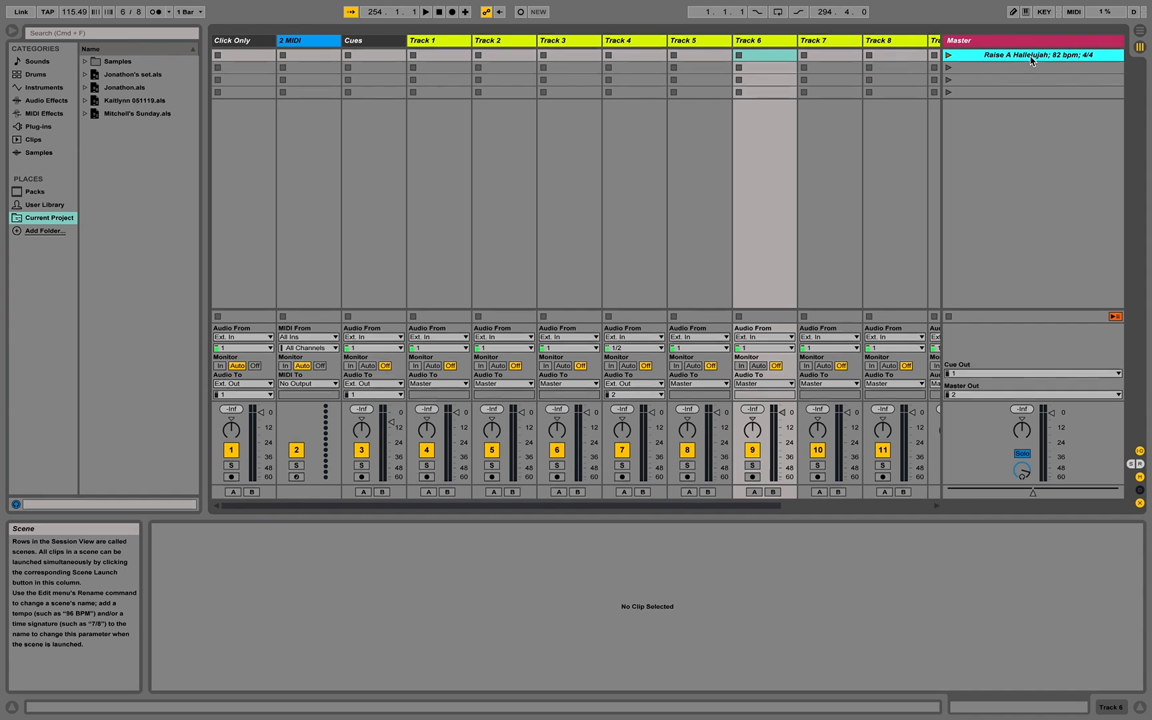
{"action": "left_click", "coordinate": [949, 58]}
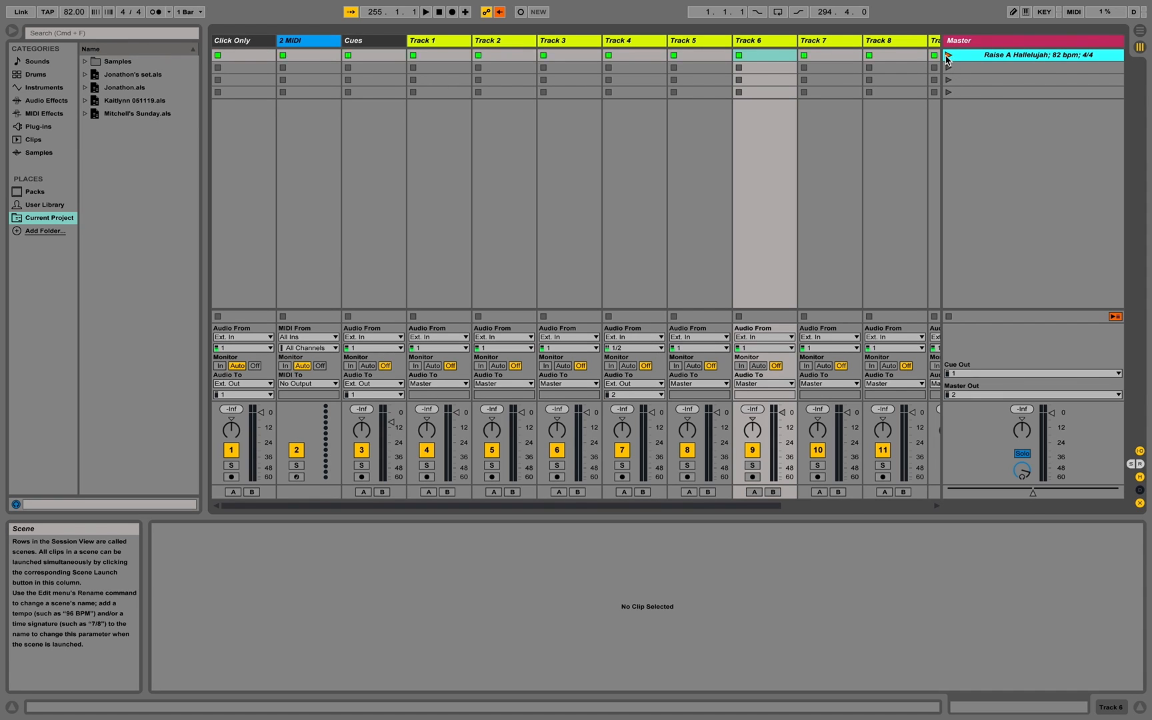
Rename the second scene in the Master track as "Fullness; 71.5 bpm; 4/4"
{"action": "left_click", "coordinate": [993, 69]}
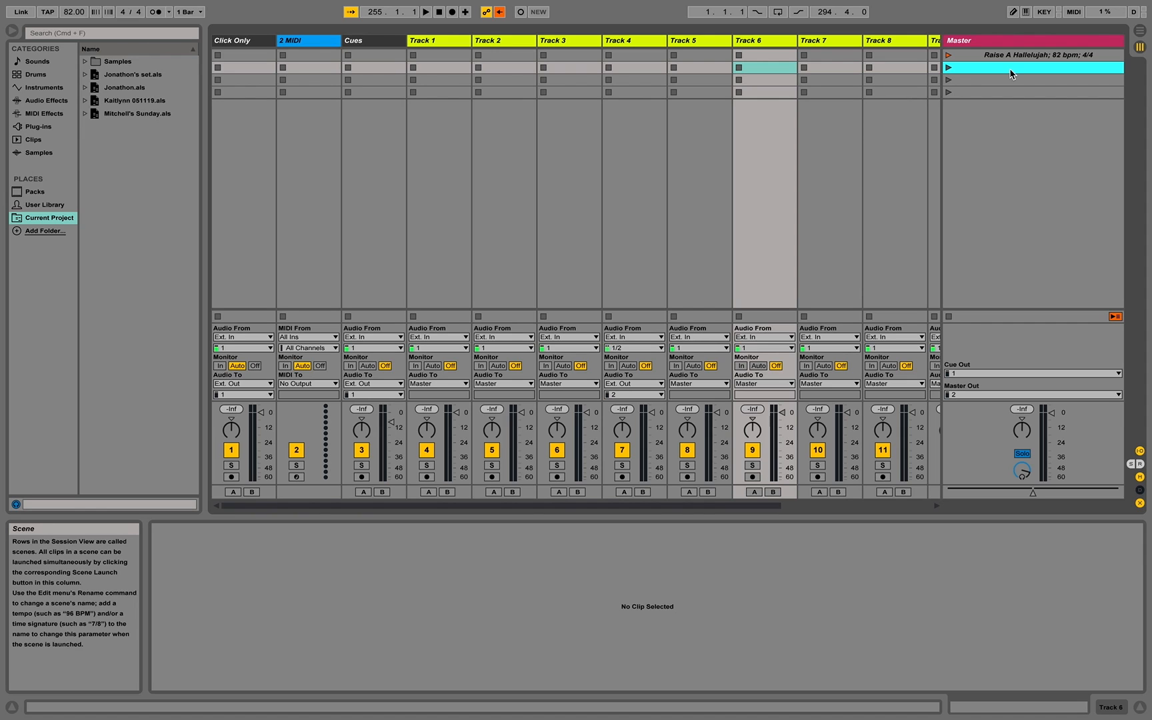
{"action": "key", "text": "super+r"}
{"action": "type", "text": "Fullness; 71.5 bpm; 4/4"}
Name the third scene "Living Hope; 72 bpm; 4/4" and the fourth scene "It is Well; 120 bpm; 4/4"
{"action": "left_click", "coordinate": [1046, 81]}
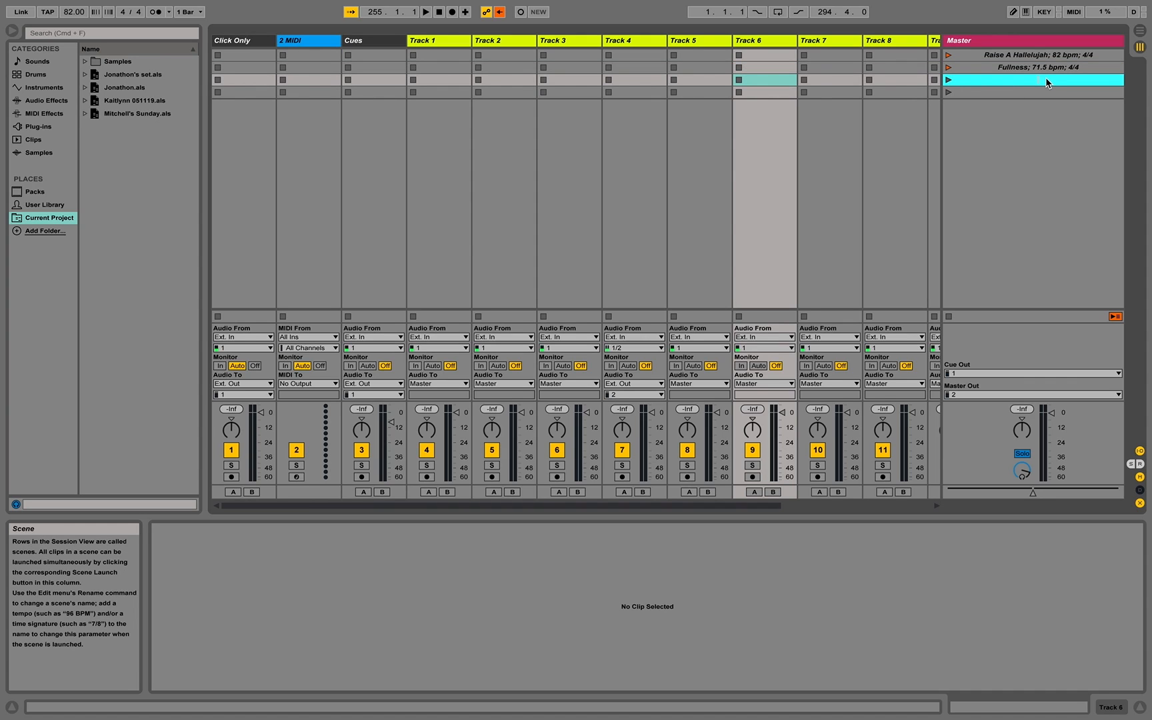
{"action": "type", "text": "Living Hope; 72 bpm;"}
{"action": "key", "text": "Return"}
{"action": "type", "text": "4/4"}
{"action": "key", "text": "Tab"}
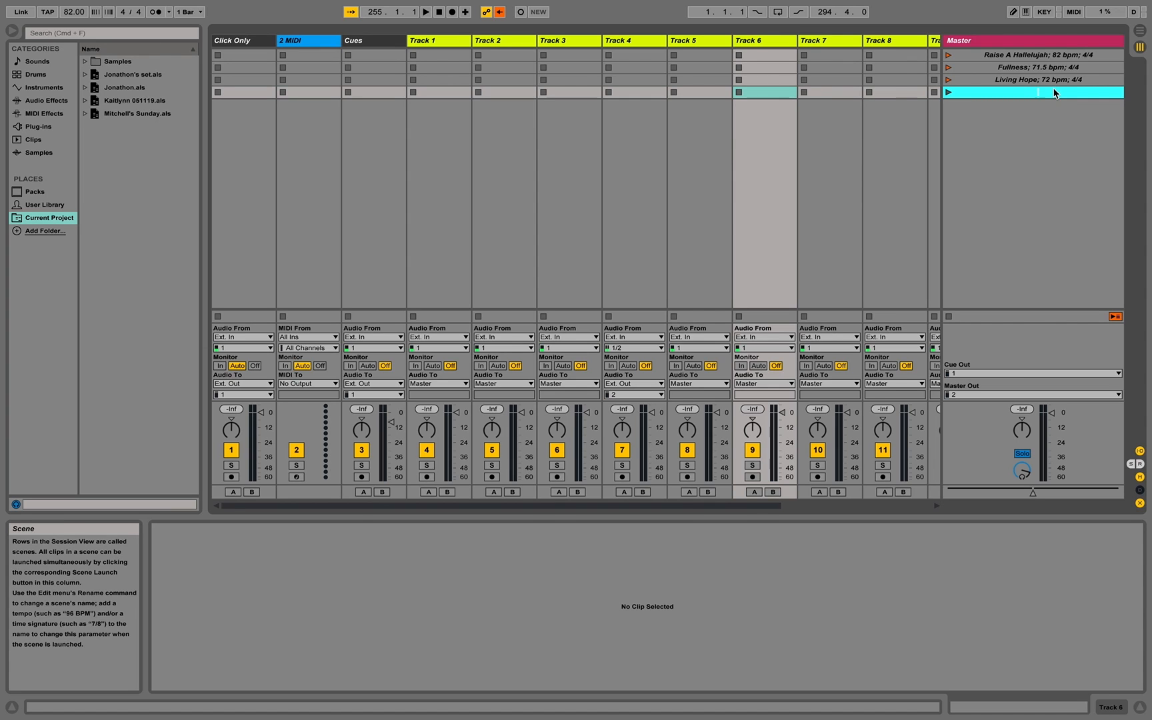
{"action": "type", "text": "It is Well; 120 bpm; 4/4"}
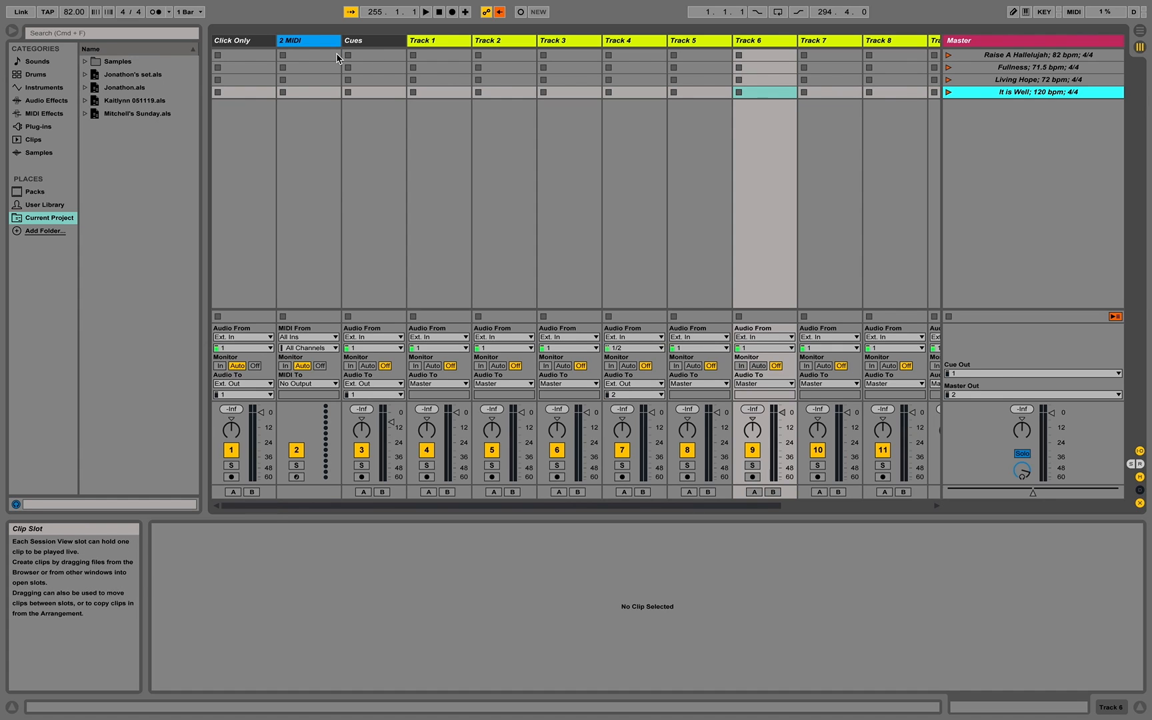
{"action": "left_click", "coordinate": [255, 43]}
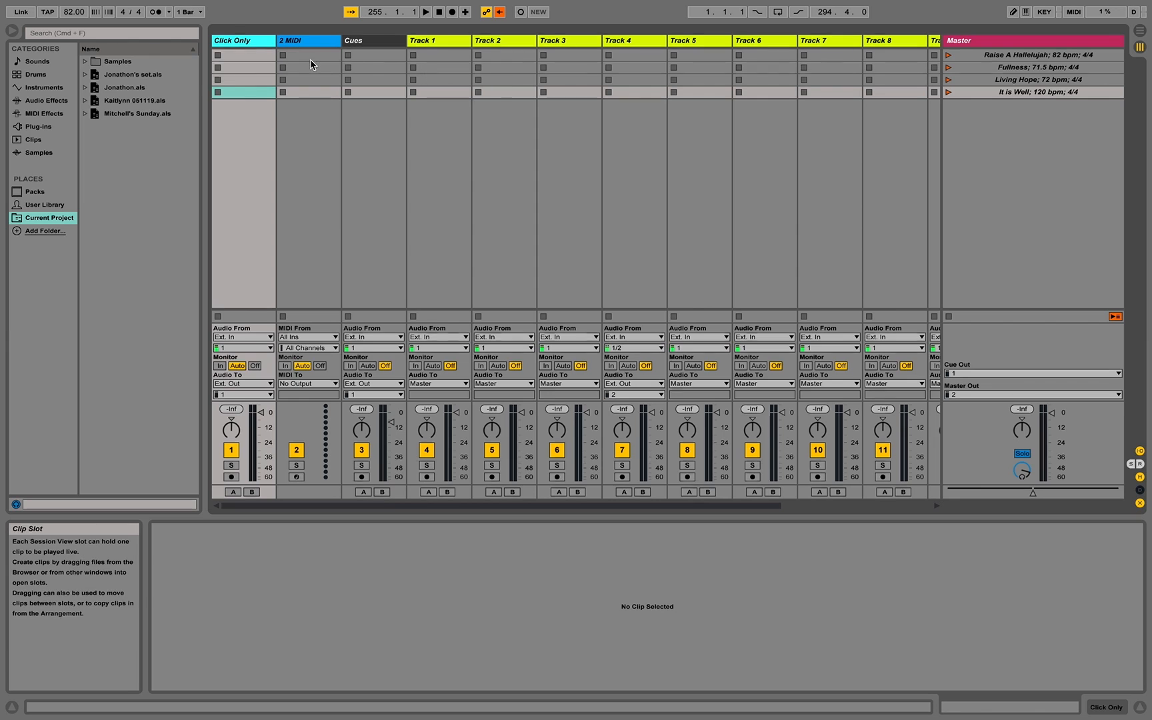
{"action": "left_click", "coordinate": [296, 44]}
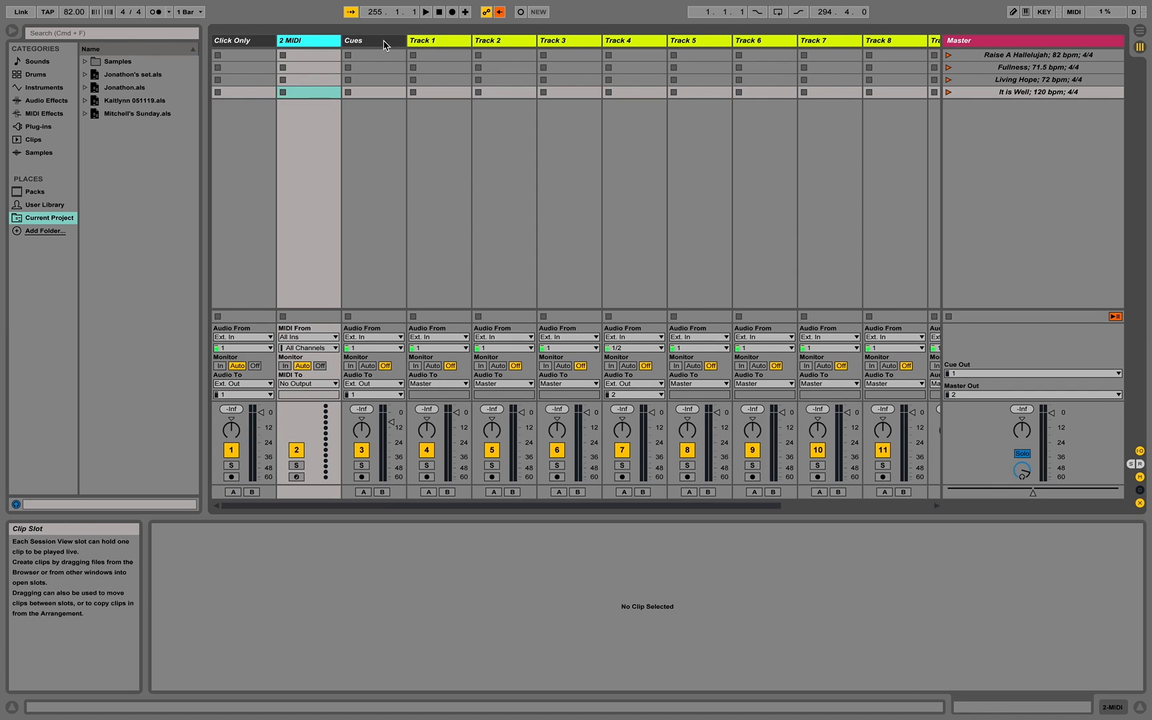
{"action": "key", "text": "Right"}
{"action": "left_click", "coordinate": [252, 56]}
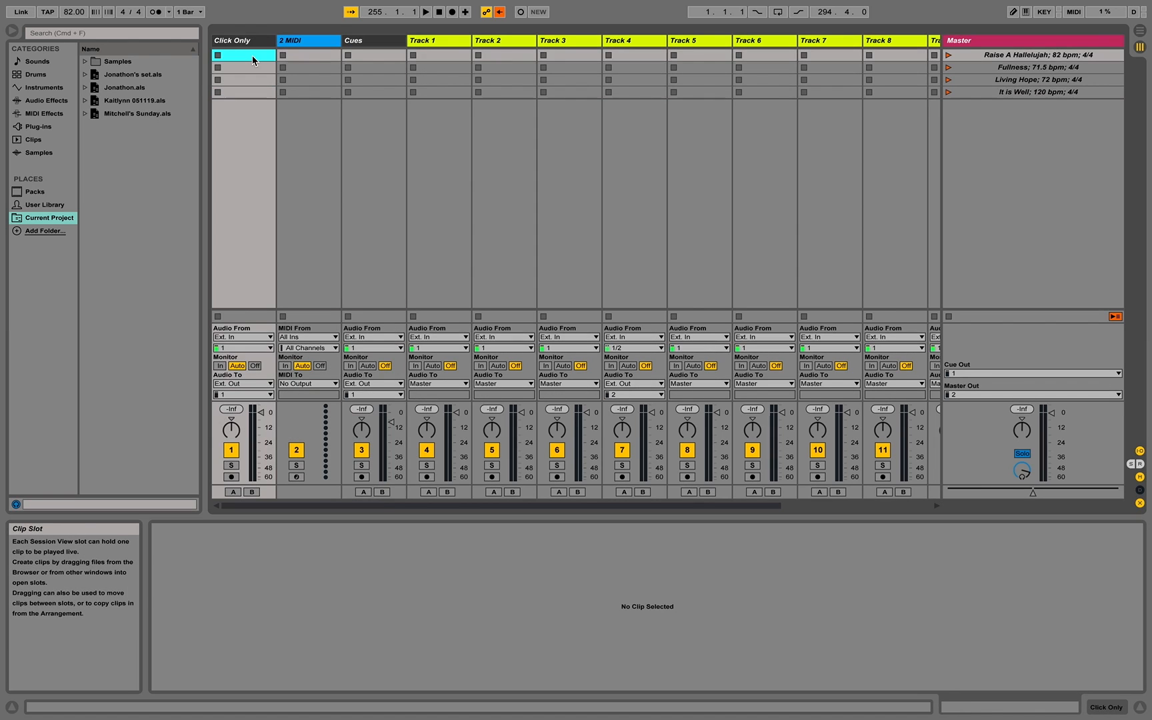
{"action": "left_click", "coordinate": [253, 67]}
{"action": "left_click", "coordinate": [254, 80]}
{"action": "left_click", "coordinate": [253, 93]}
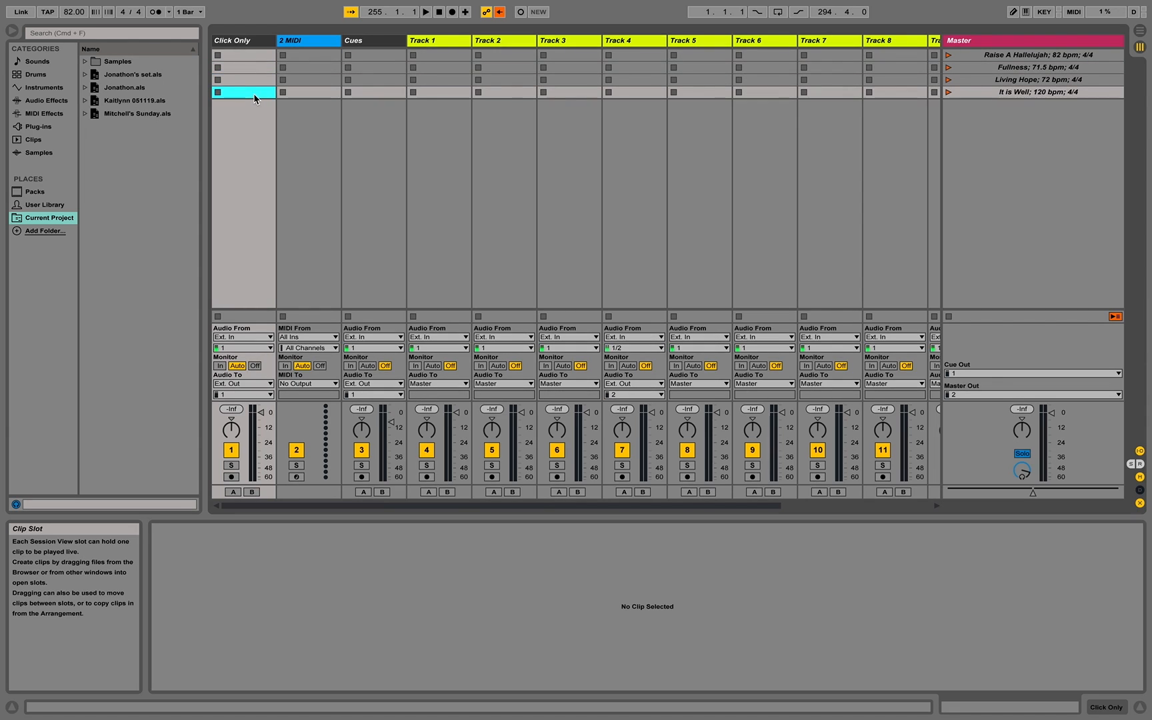
{"action": "left_click", "coordinate": [263, 44]}
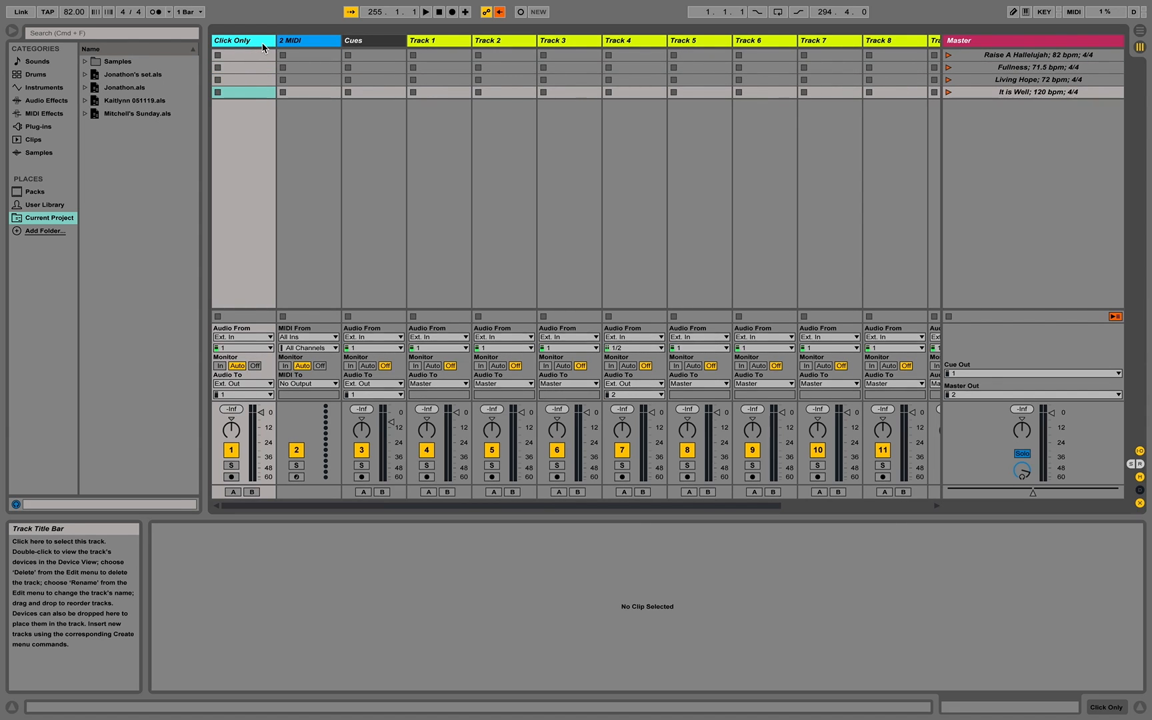
{"action": "left_click", "coordinate": [302, 44]}
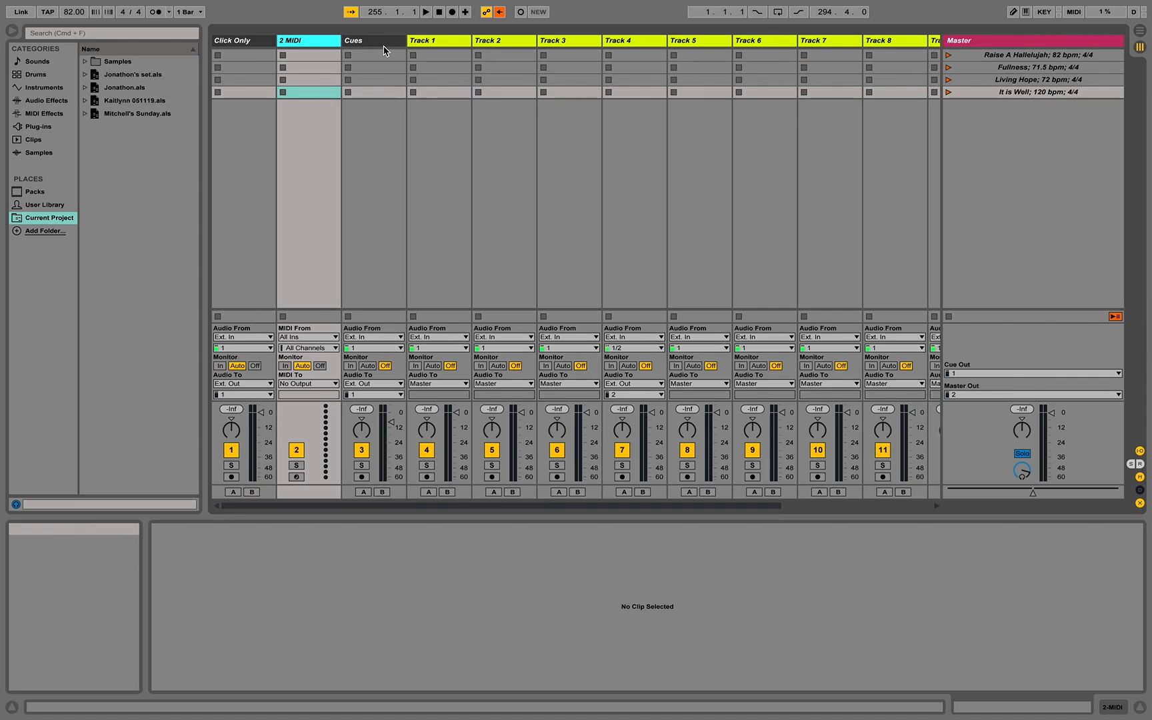
{"action": "left_click", "coordinate": [385, 46]}
{"action": "left_click", "coordinate": [421, 43]}
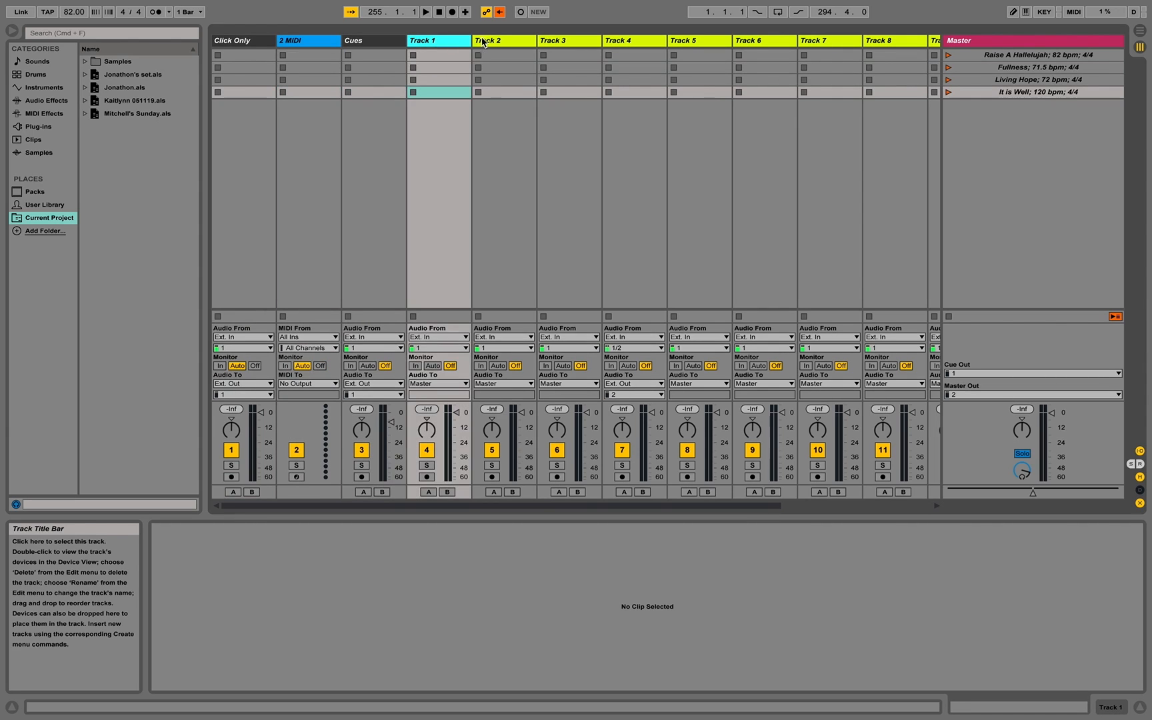
{"action": "left_click", "coordinate": [485, 43]}
{"action": "left_click", "coordinate": [553, 44]}
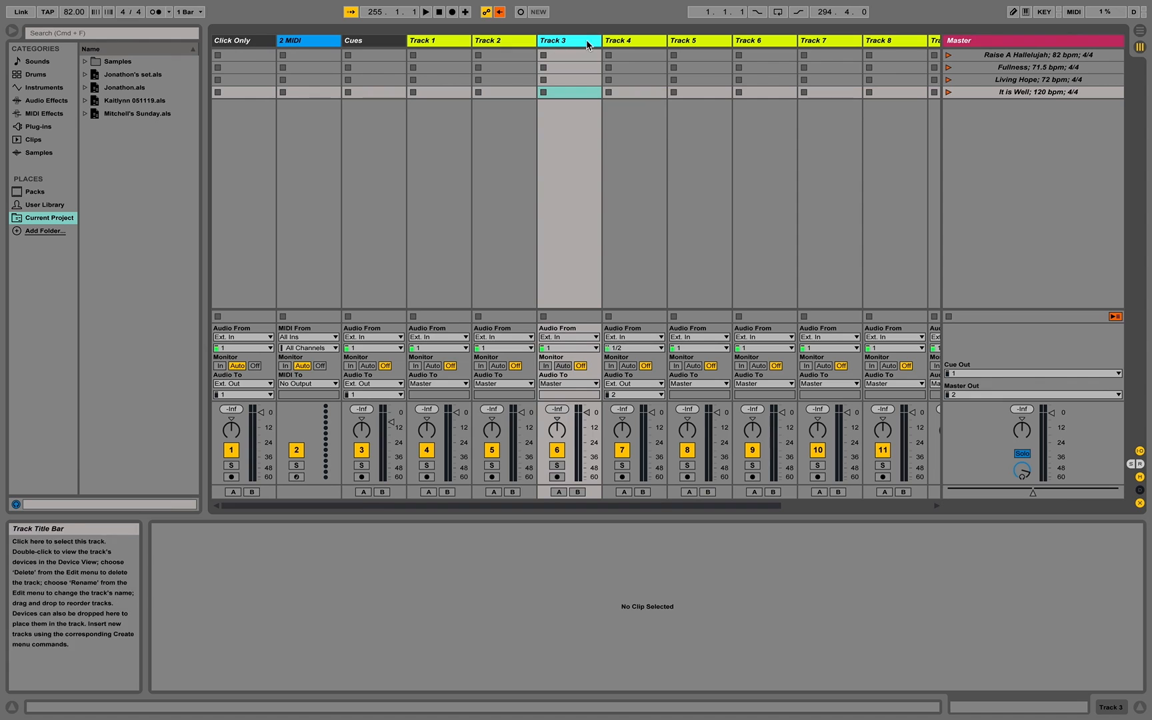
{"action": "left_click", "coordinate": [1018, 58]}
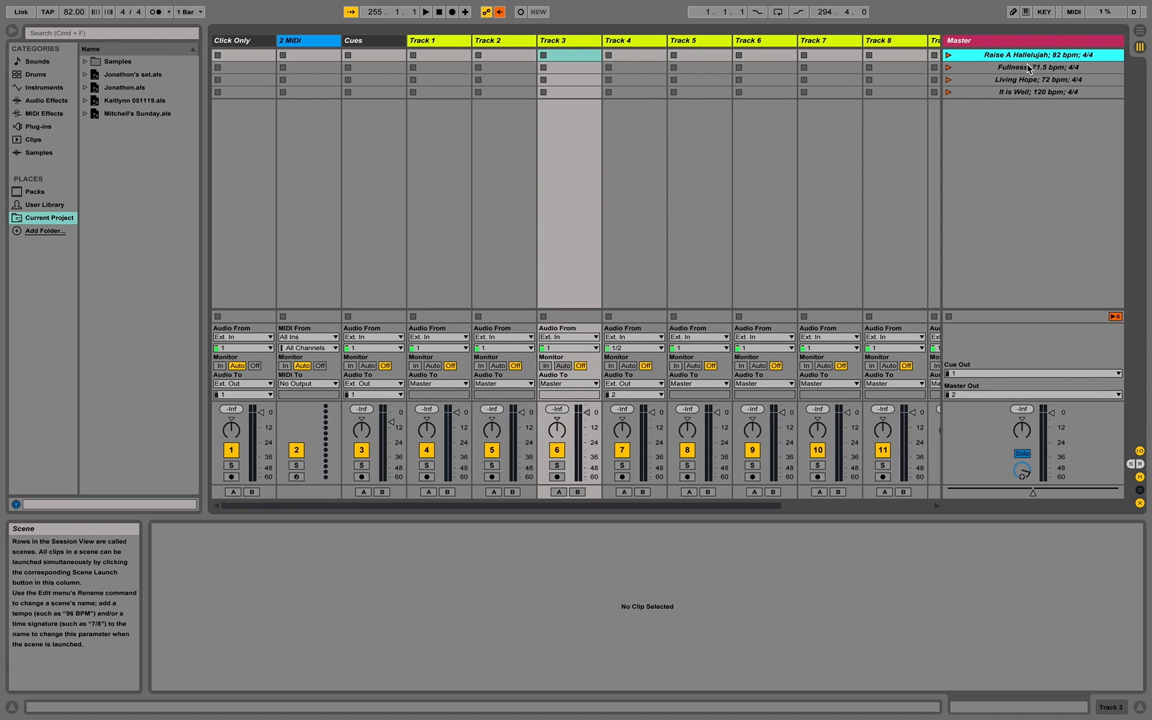
{"action": "left_click", "coordinate": [1030, 68]}
{"action": "left_click", "coordinate": [1030, 81]}
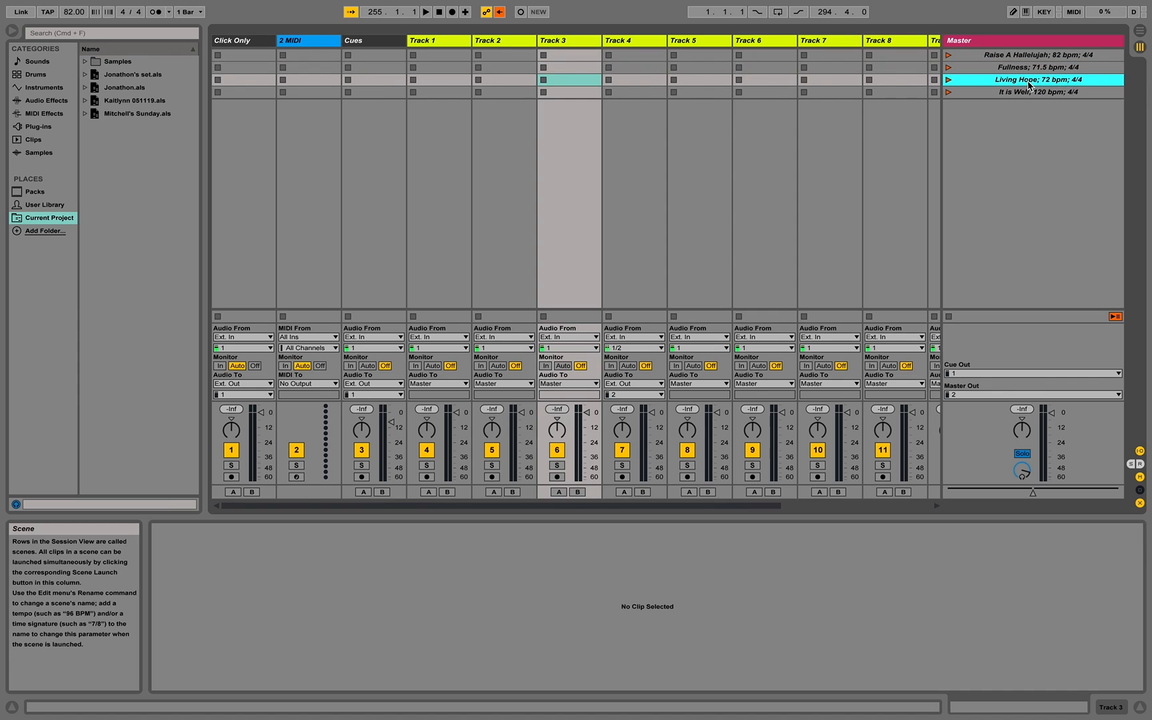
{"action": "left_click", "coordinate": [1025, 94]}
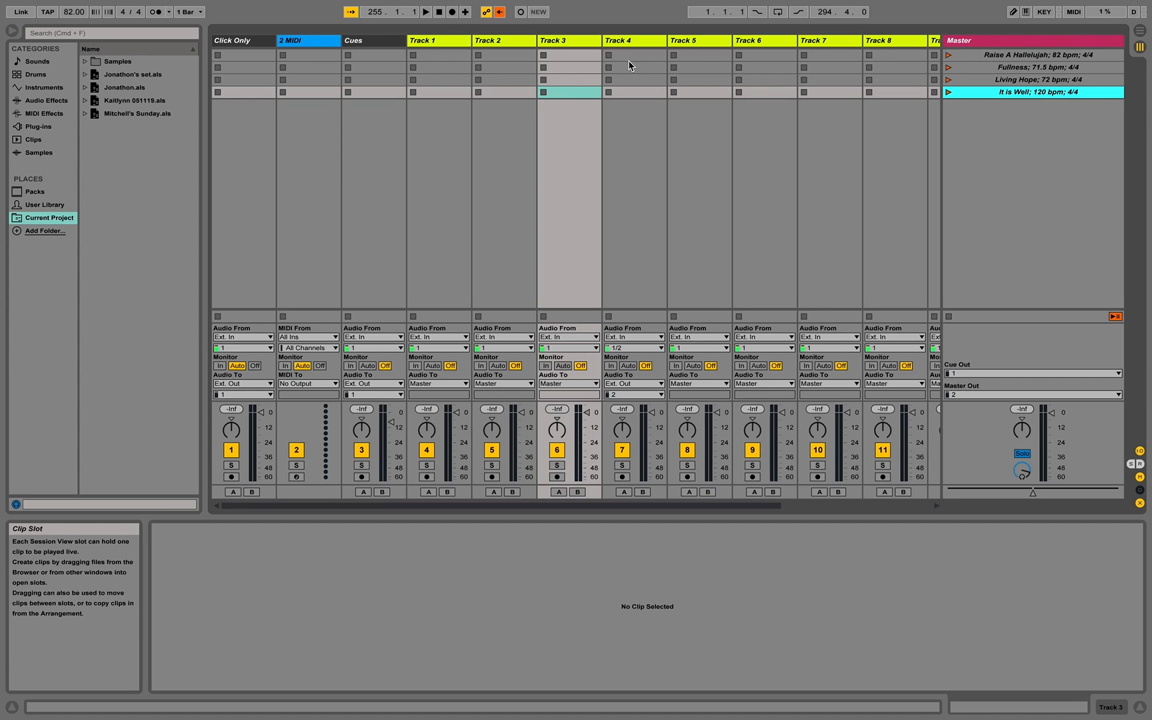
Create an empty MIDI clip in the 2 MIDI track's slot for "It is Well" and launch that scene
{"action": "left_click", "coordinate": [326, 44]}
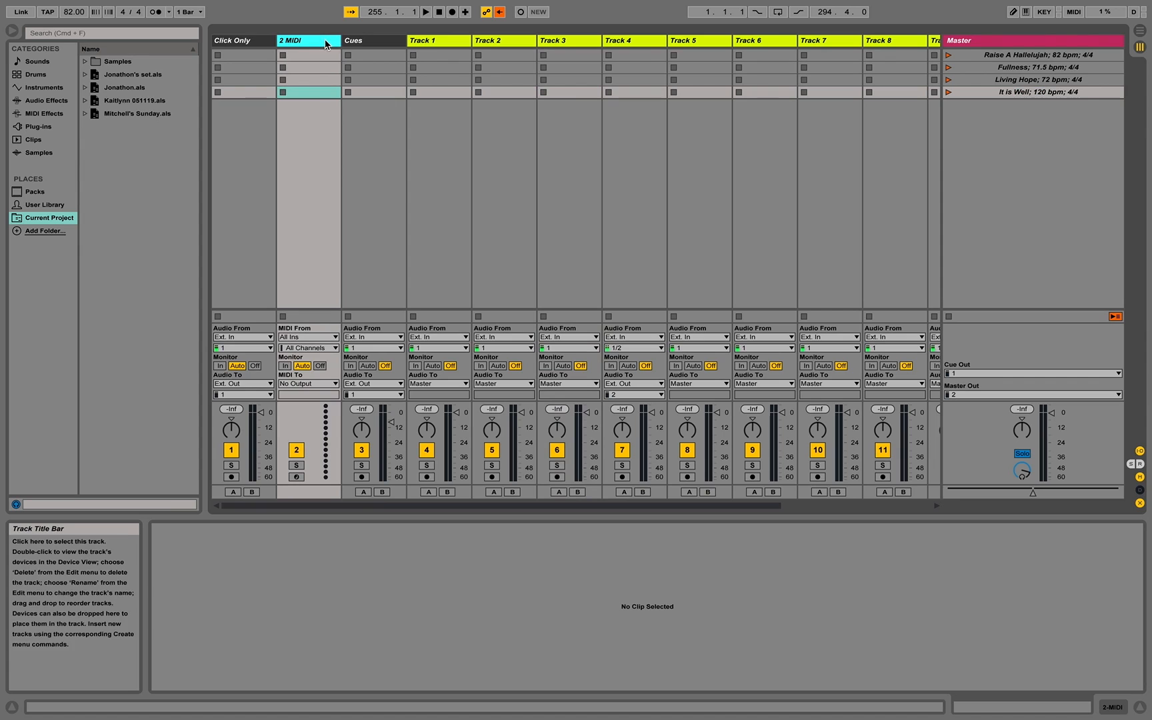
{"action": "left_click", "coordinate": [322, 92]}
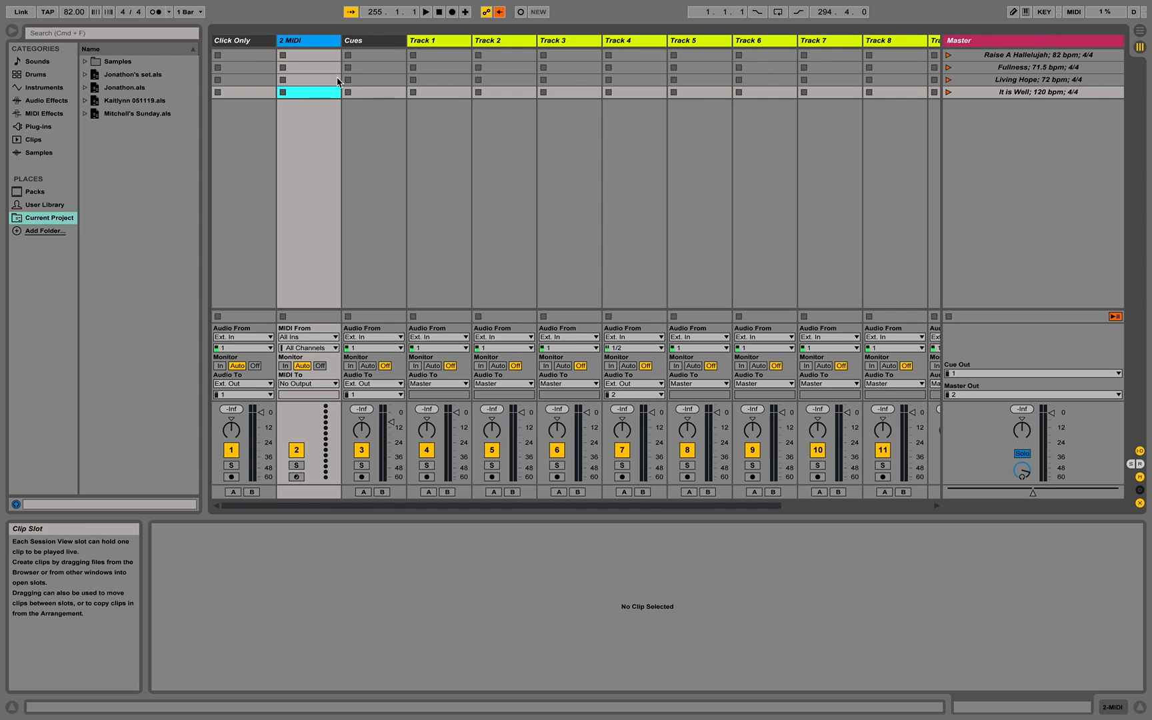
{"action": "left_click", "coordinate": [949, 94]}
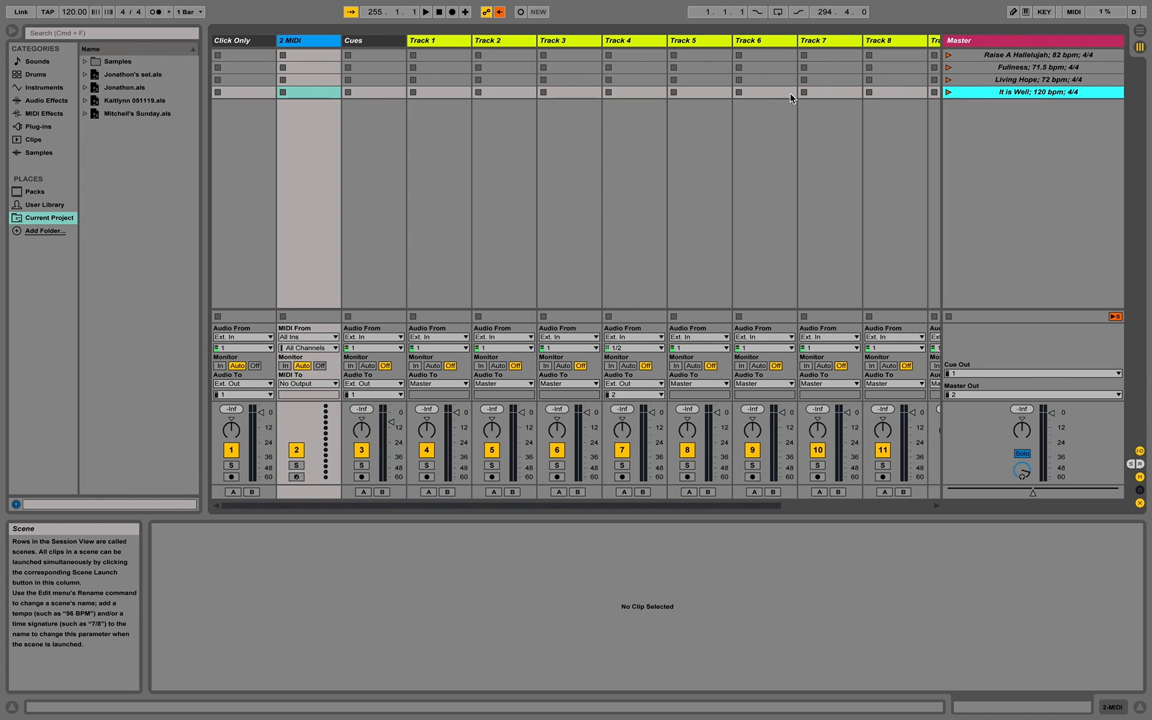
{"action": "double_click", "coordinate": [321, 94]}
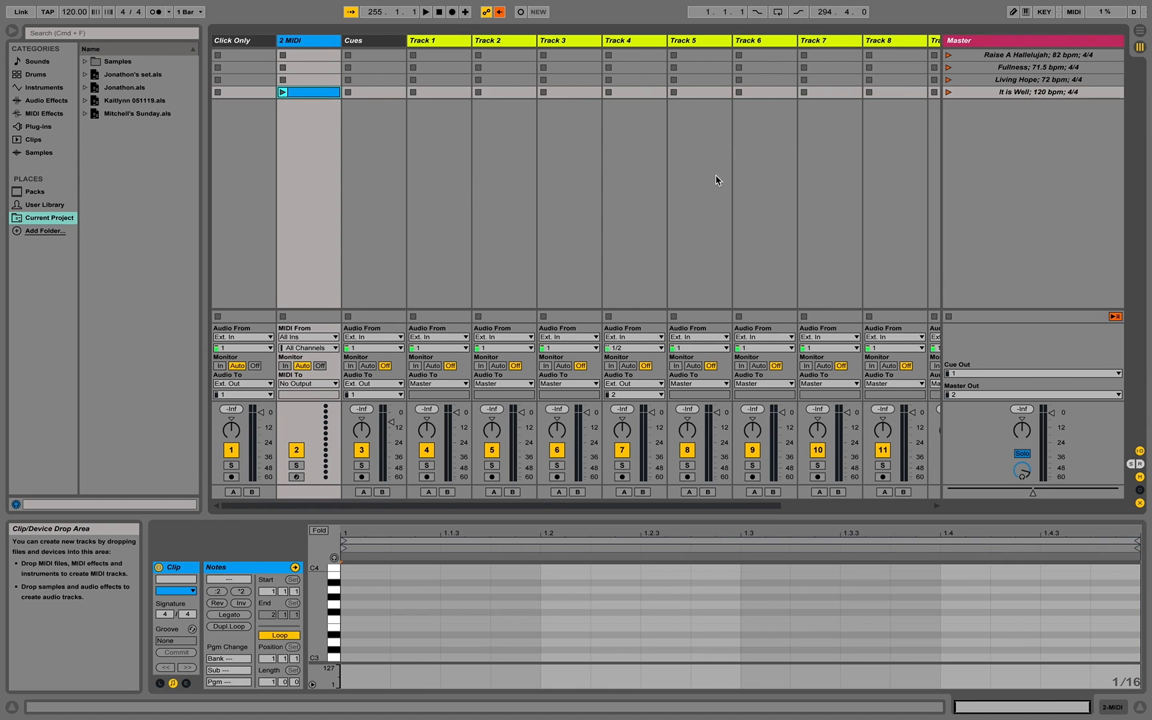
{"action": "left_click", "coordinate": [947, 92]}
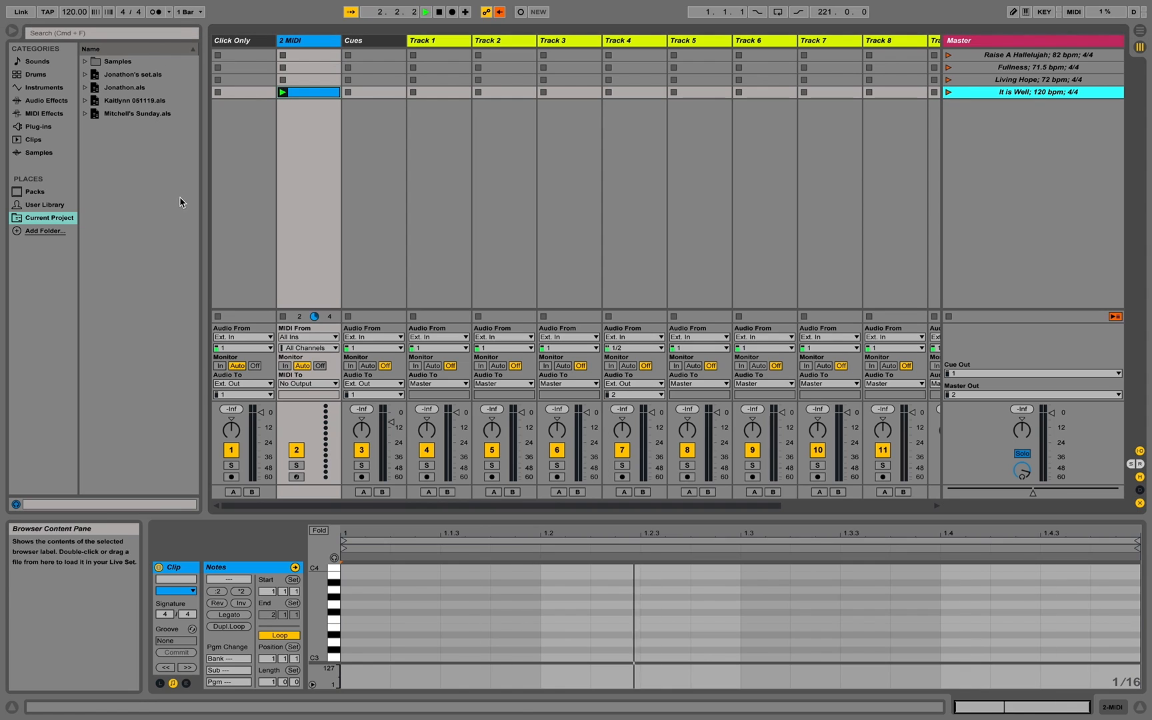
Turn on the metronome and listen to the click at a raised system volume until playback is stopped
{"action": "left_click", "coordinate": [155, 11]}
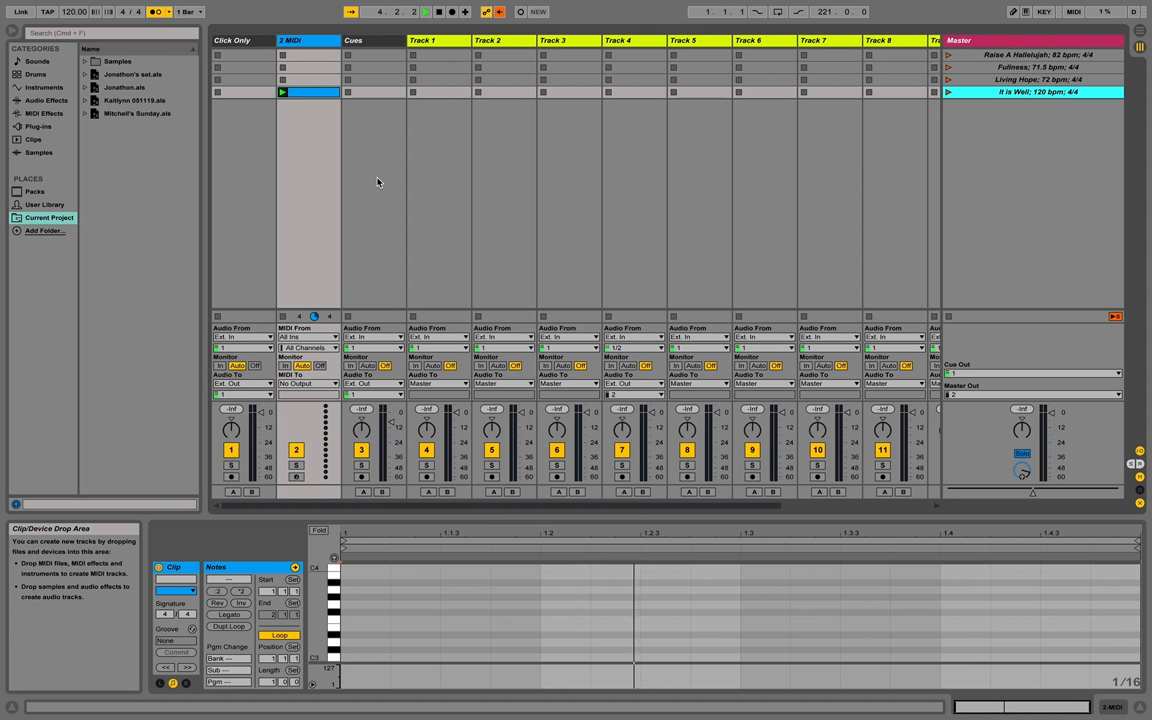
{"action": "key", "text": "XF86AudioRaiseVolume"}
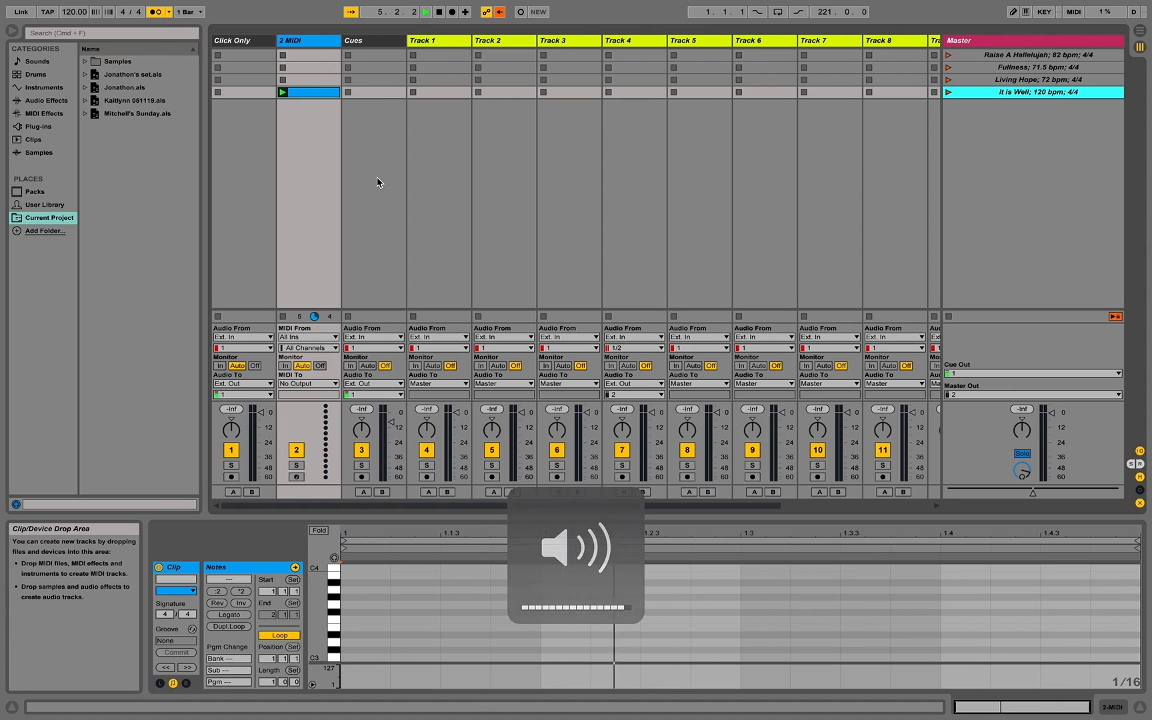
{"action": "key", "text": "space"}
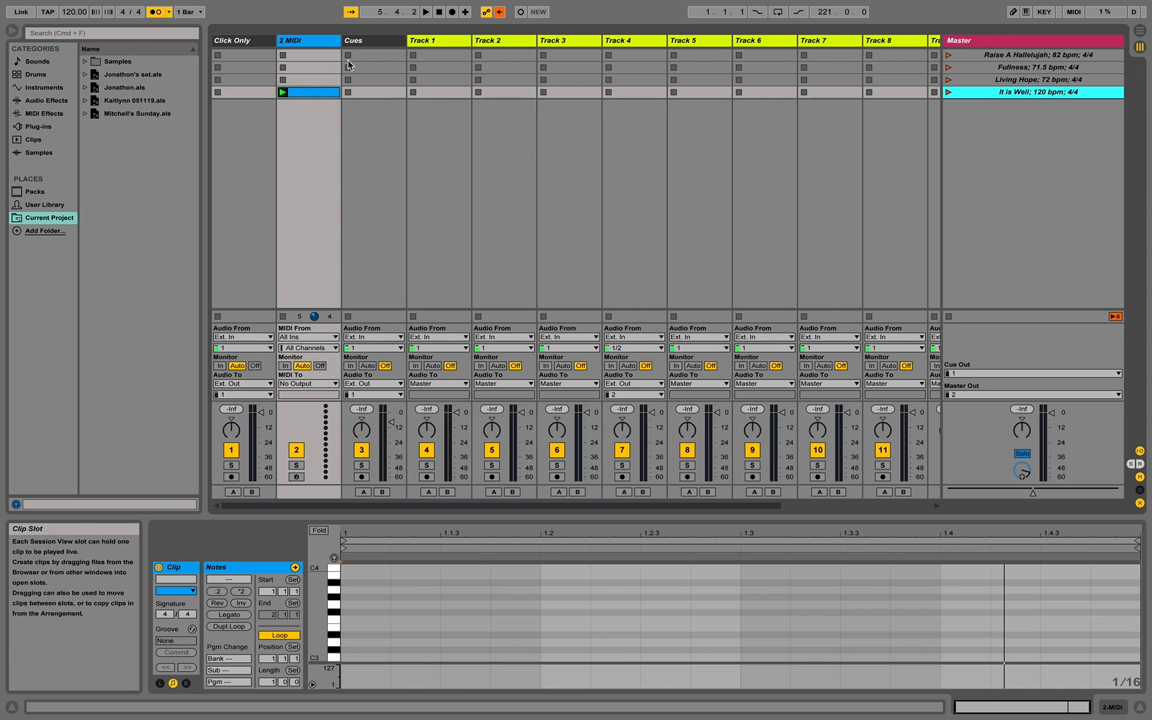
Delete the empty MIDI clip from the 2 MIDI track's slot in the "It is Well" scene
{"action": "left_click", "coordinate": [306, 98]}
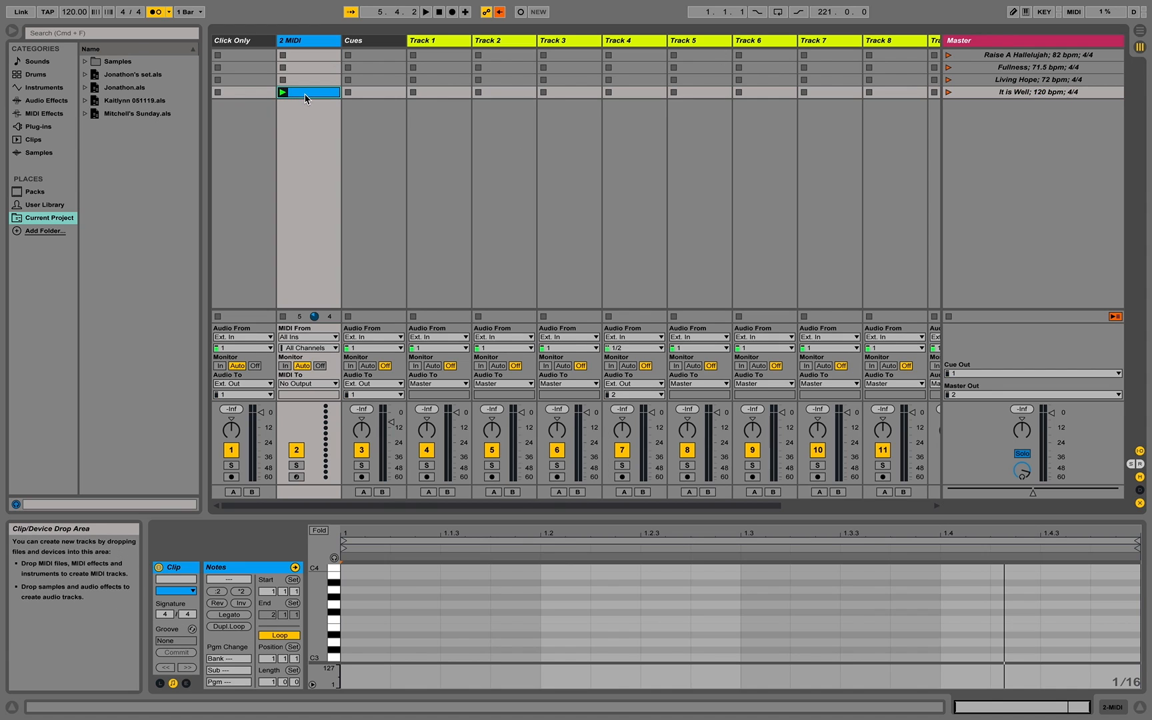
{"action": "key", "text": "Delete"}
{"action": "left_click", "coordinate": [504, 188]}
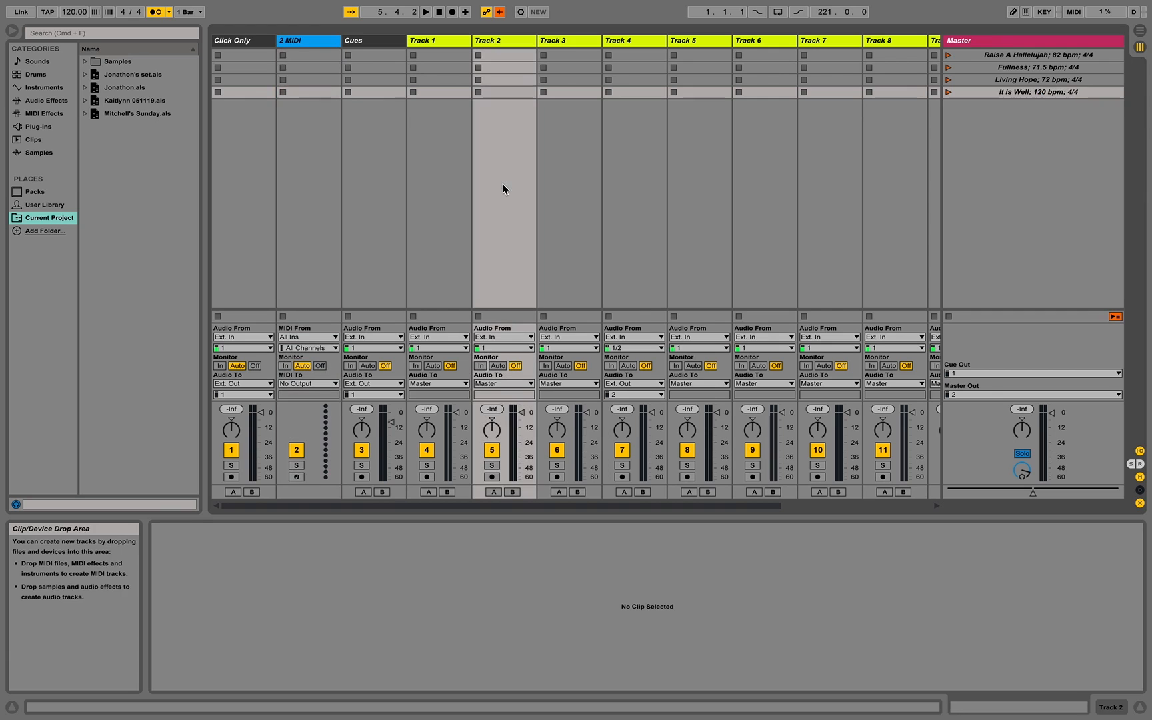
Add a new empty MIDI clip to the 2 MIDI track's fourth slot and briefly play the "It is Well" scene
{"action": "double_click", "coordinate": [314, 94]}
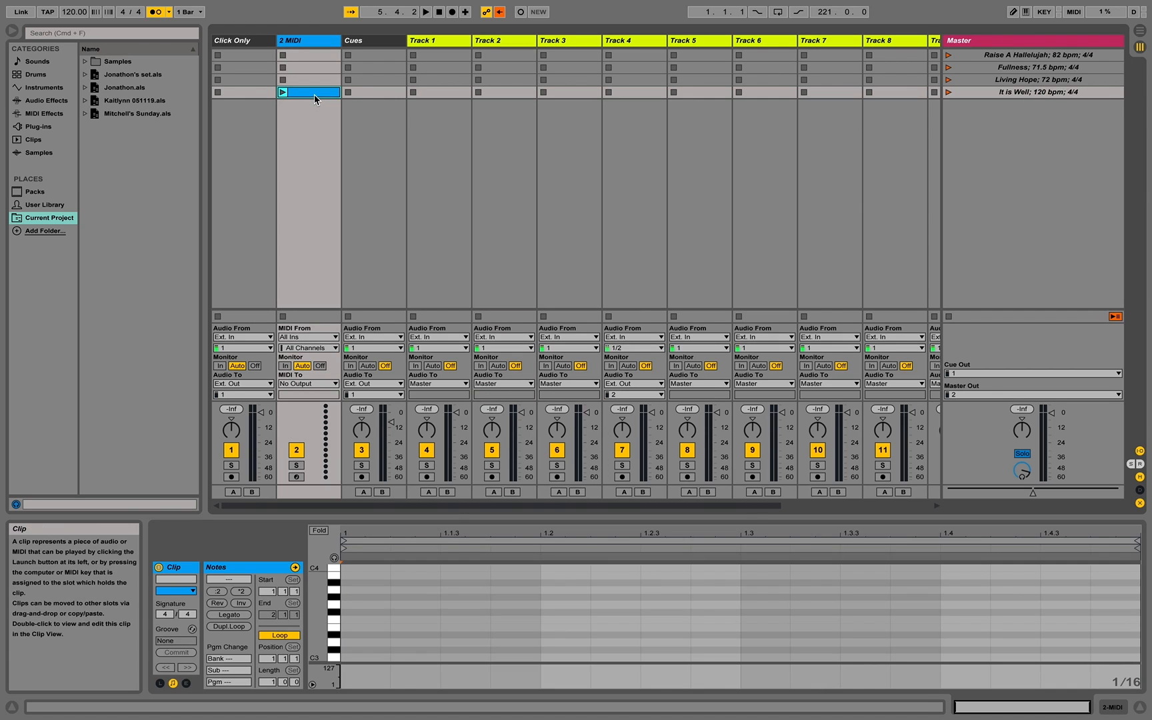
{"action": "left_click", "coordinate": [948, 92]}
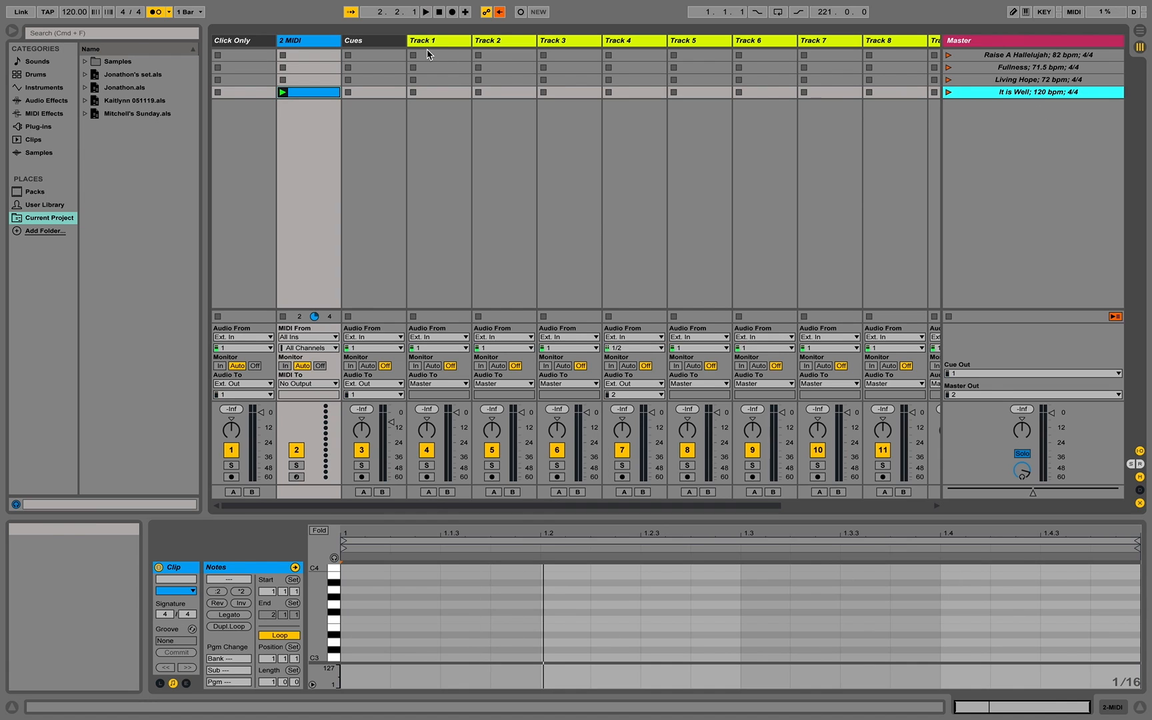
{"action": "left_click", "coordinate": [562, 169]}
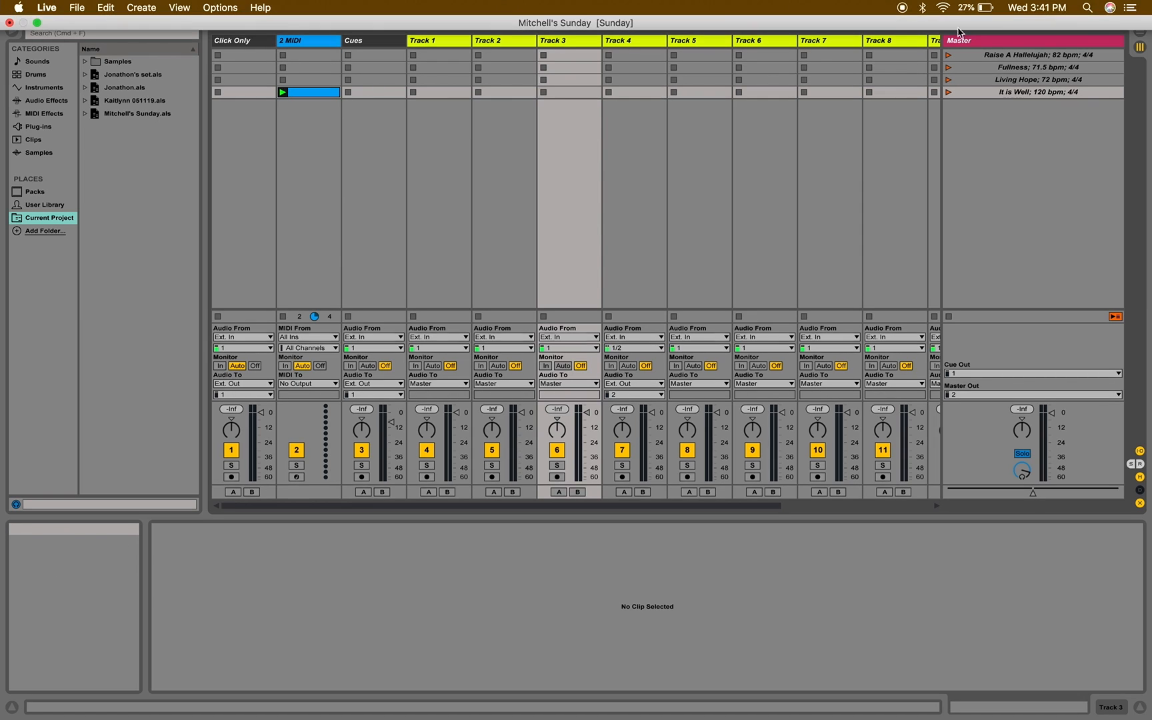
{"action": "left_click", "coordinate": [1048, 56]}
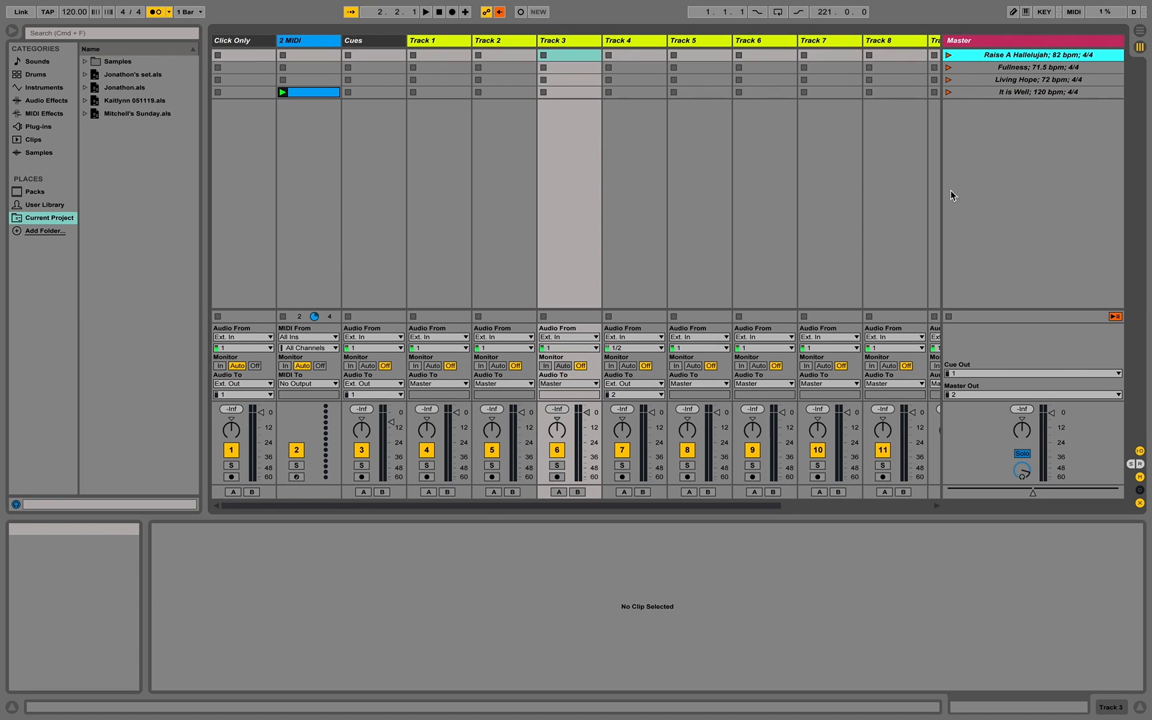
Take the Live window out of full screen and move it aside to expose the desktop
{"action": "mouse_move", "coordinate": [516, 709]}
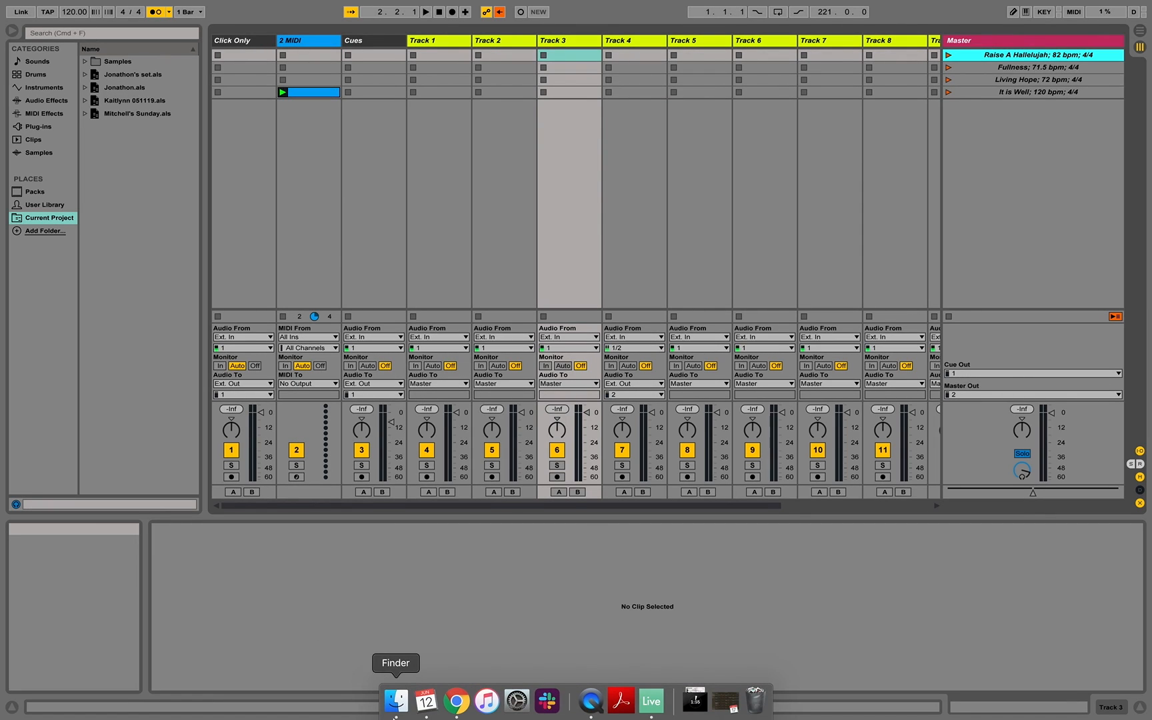
{"action": "mouse_move", "coordinate": [41, 6]}
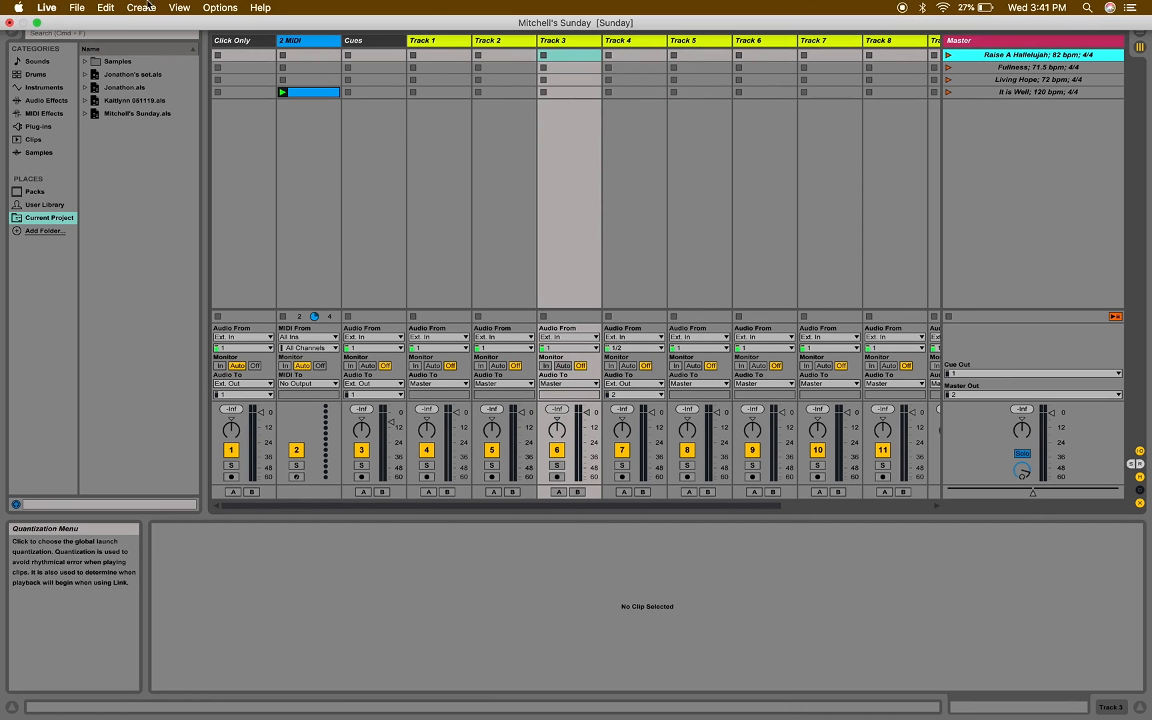
{"action": "left_click", "coordinate": [38, 23]}
{"action": "left_click_drag", "start_coordinate": [656, 24], "coordinate": [314, 24]}
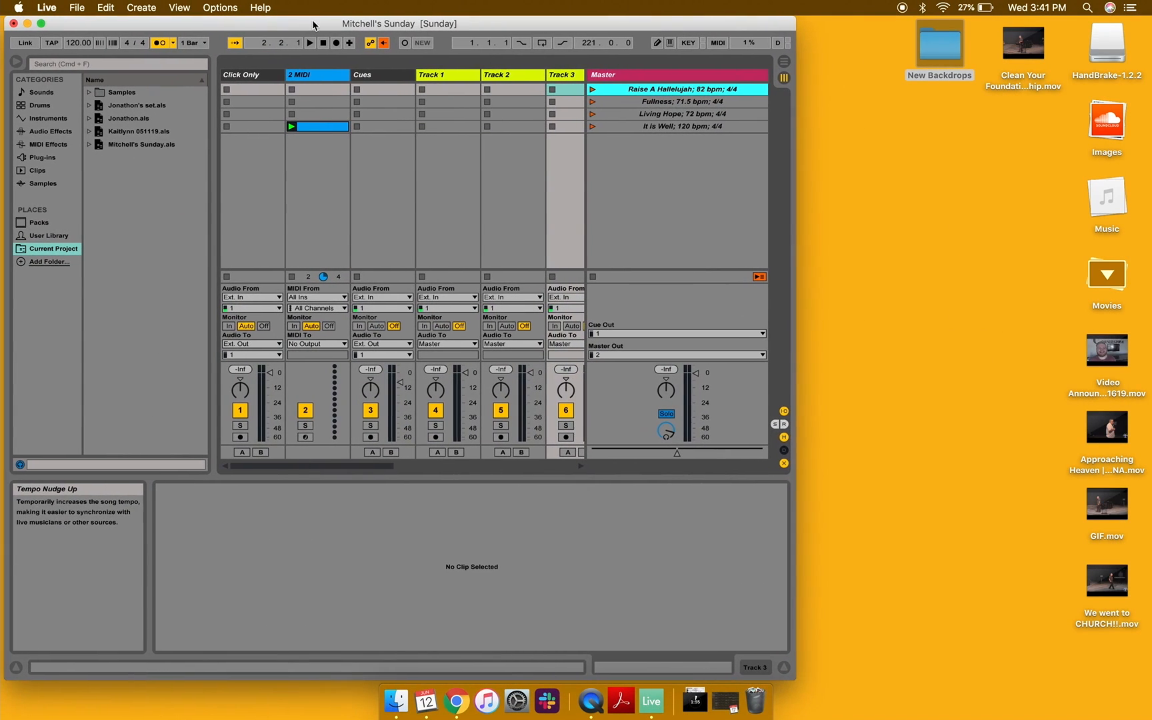
{"action": "left_click", "coordinate": [406, 715]}
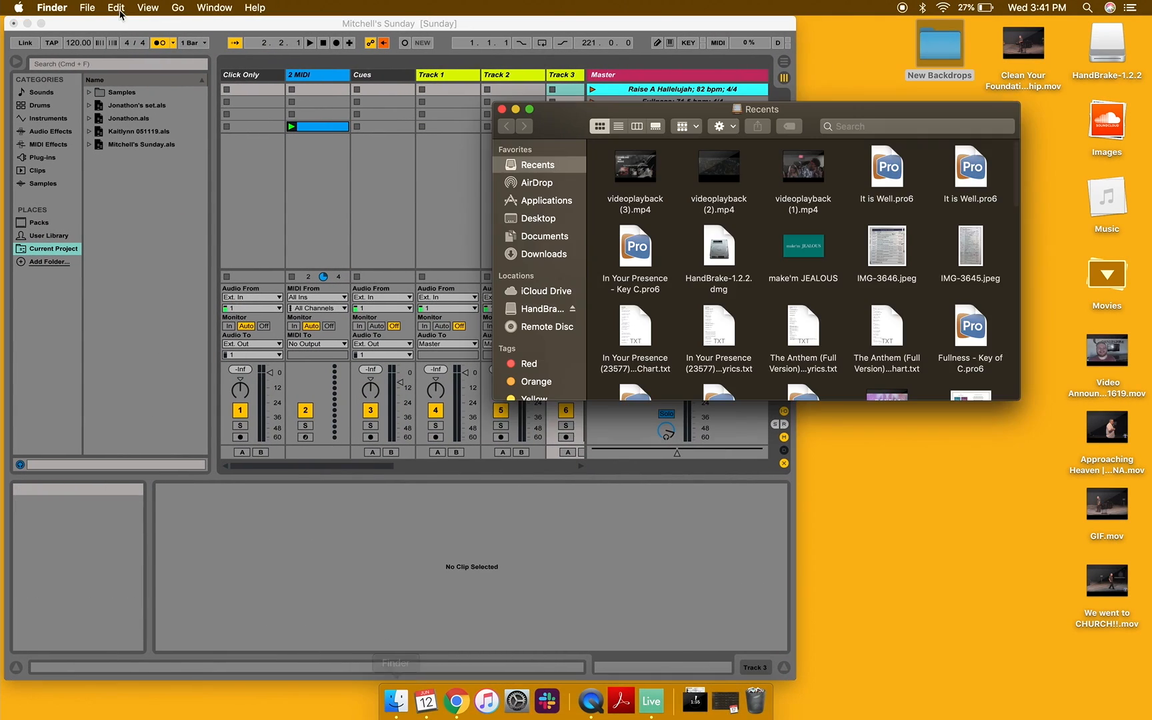
{"action": "left_click", "coordinate": [509, 109]}
{"action": "left_click", "coordinate": [88, 7]}
{"action": "left_click", "coordinate": [112, 38]}
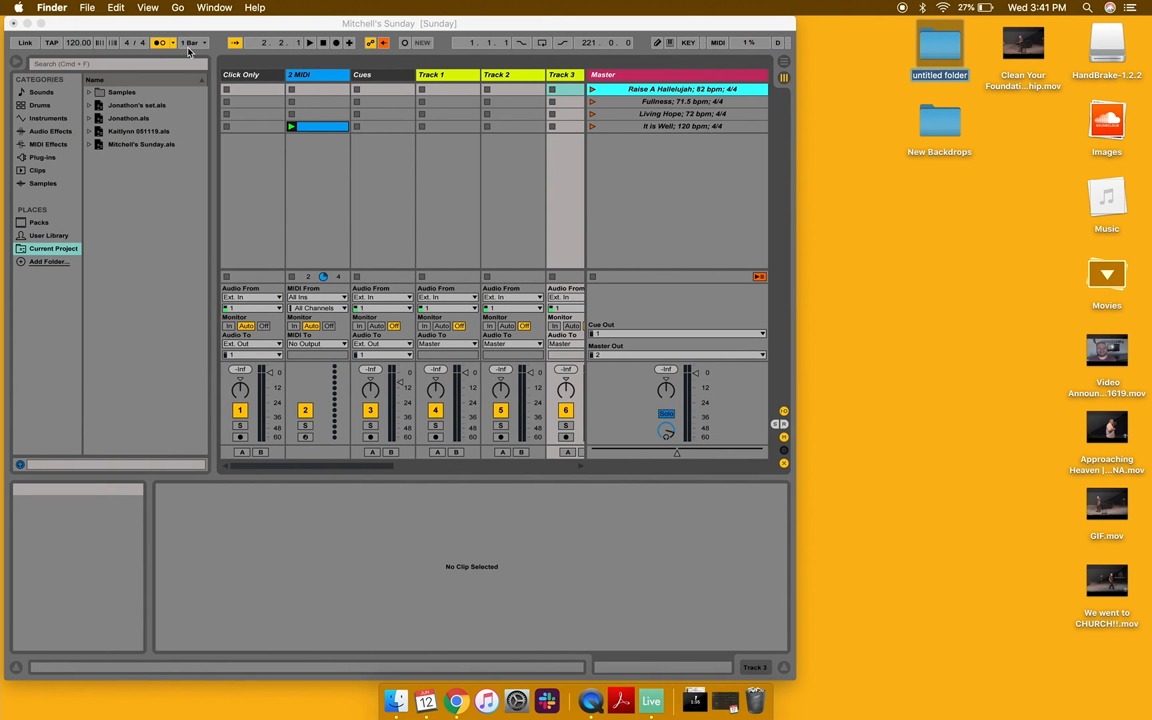
{"action": "left_click", "coordinate": [933, 206]}
{"action": "left_click", "coordinate": [938, 60]}
{"action": "left_click_drag", "start_coordinate": [938, 60], "coordinate": [755, 700]}
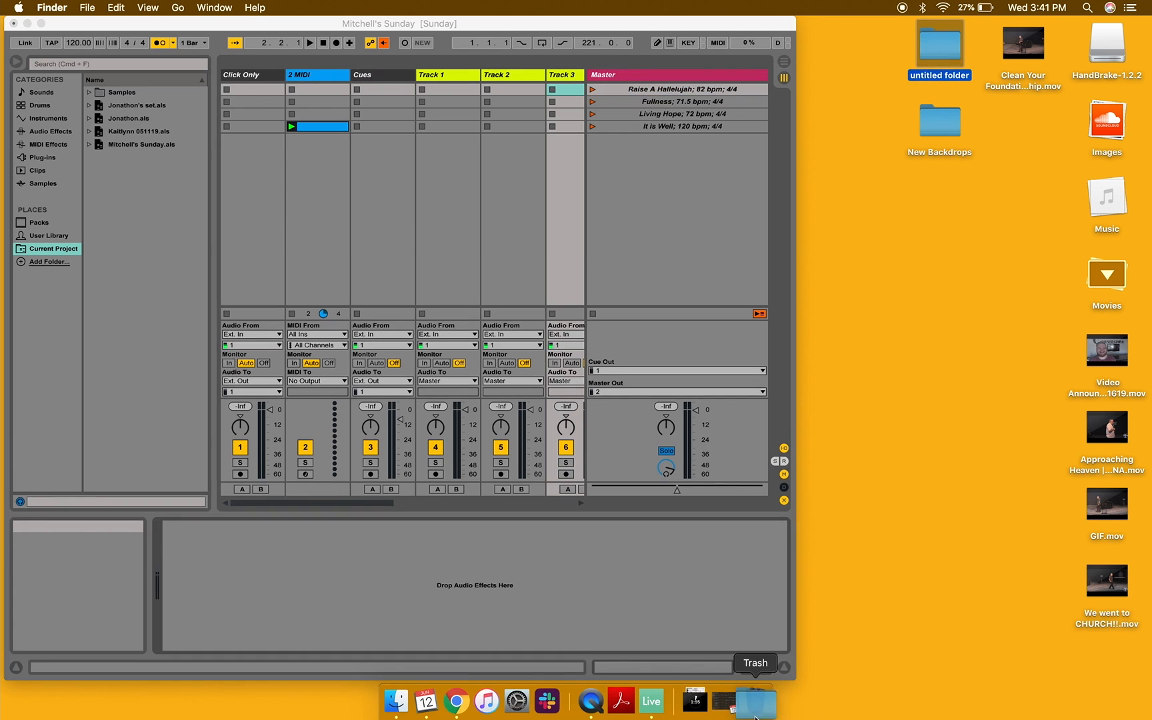
Open a new Finder window and show the contents of the Documents folder
{"action": "left_click", "coordinate": [81, 6]}
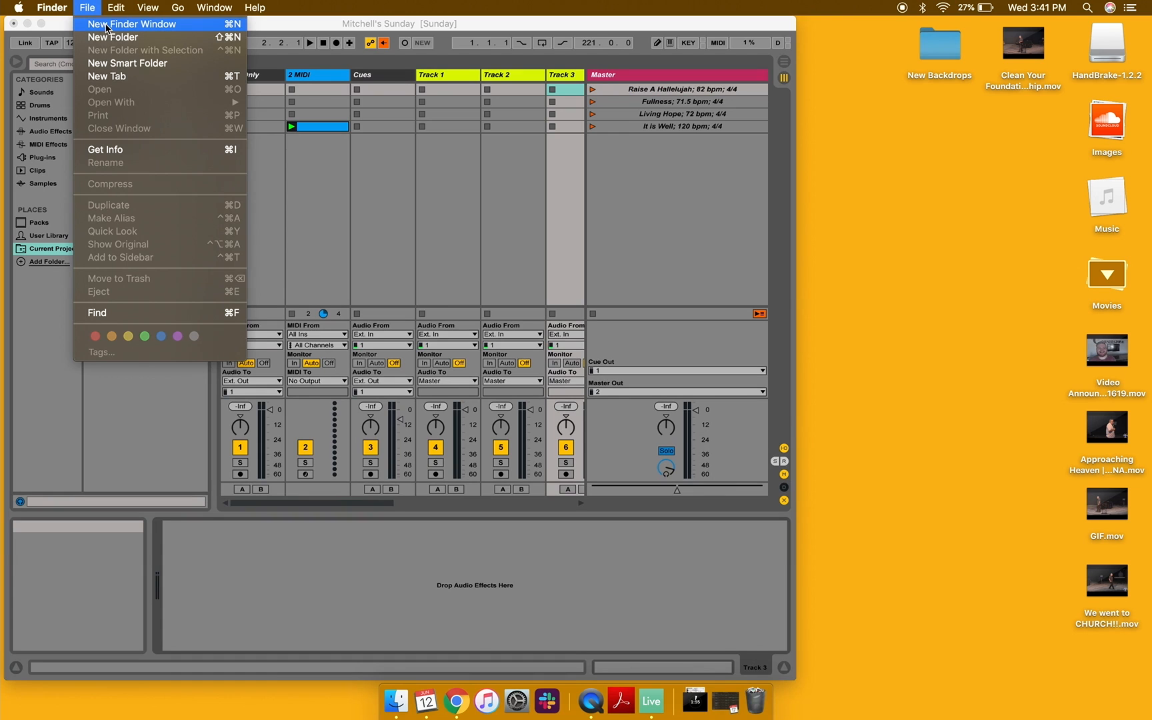
{"action": "left_click", "coordinate": [137, 26]}
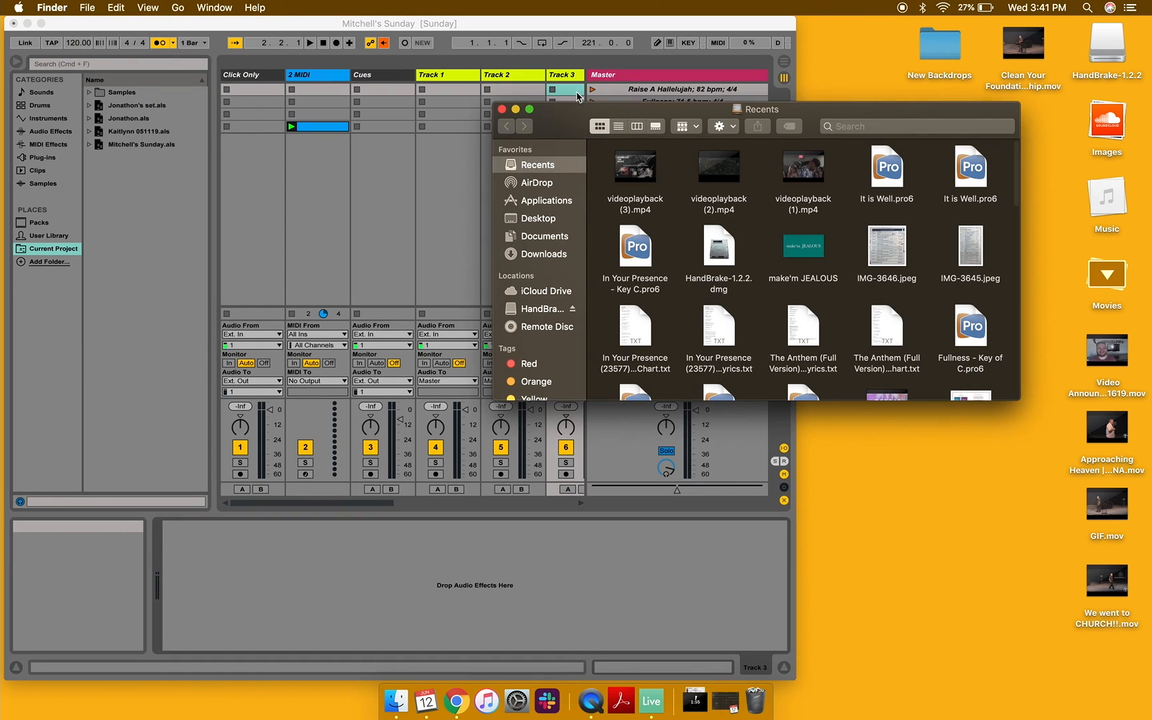
{"action": "left_click", "coordinate": [537, 219]}
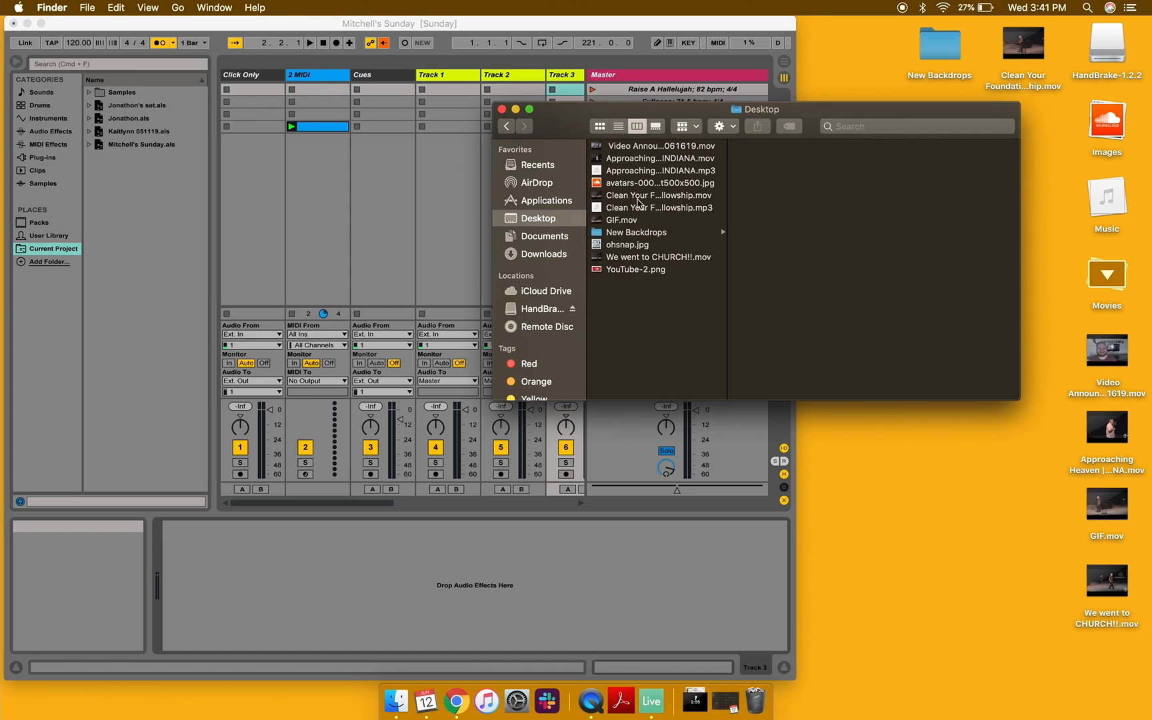
{"action": "left_click", "coordinate": [560, 238]}
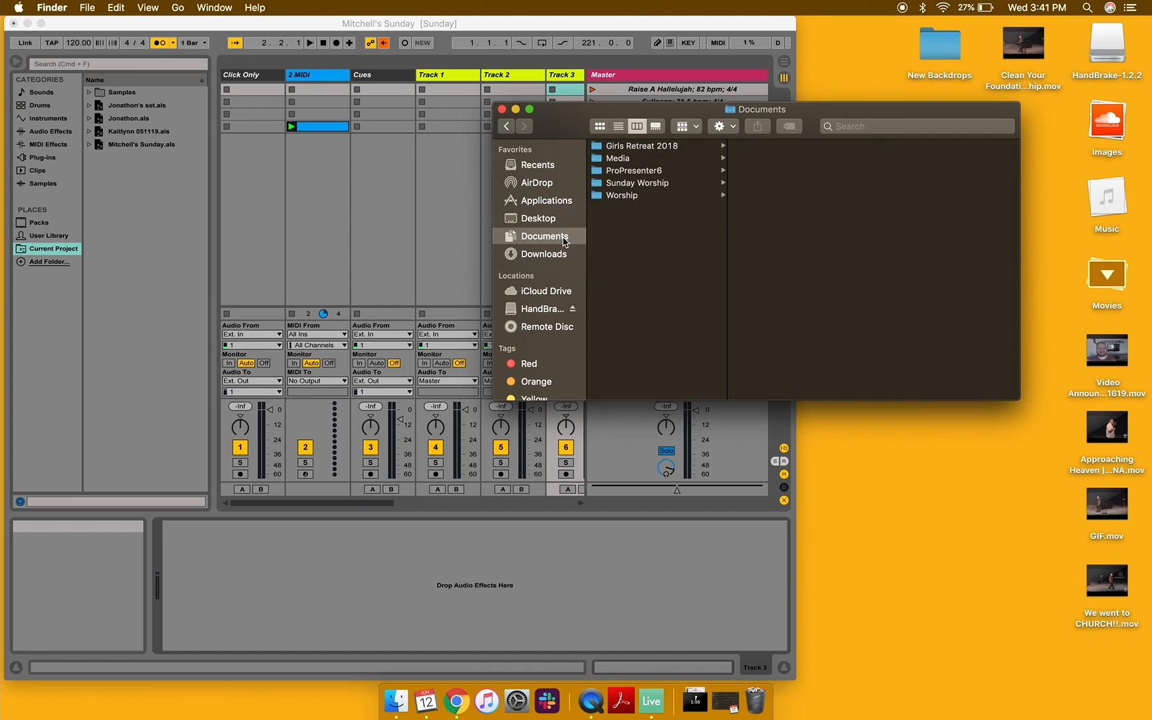
Open the RAISEAHALLELUJAH_82_Db folder inside Worship's Click Tracks folder, with the Finder window moved clear of the scene list
{"action": "left_click", "coordinate": [669, 197]}
{"action": "left_click", "coordinate": [787, 186]}
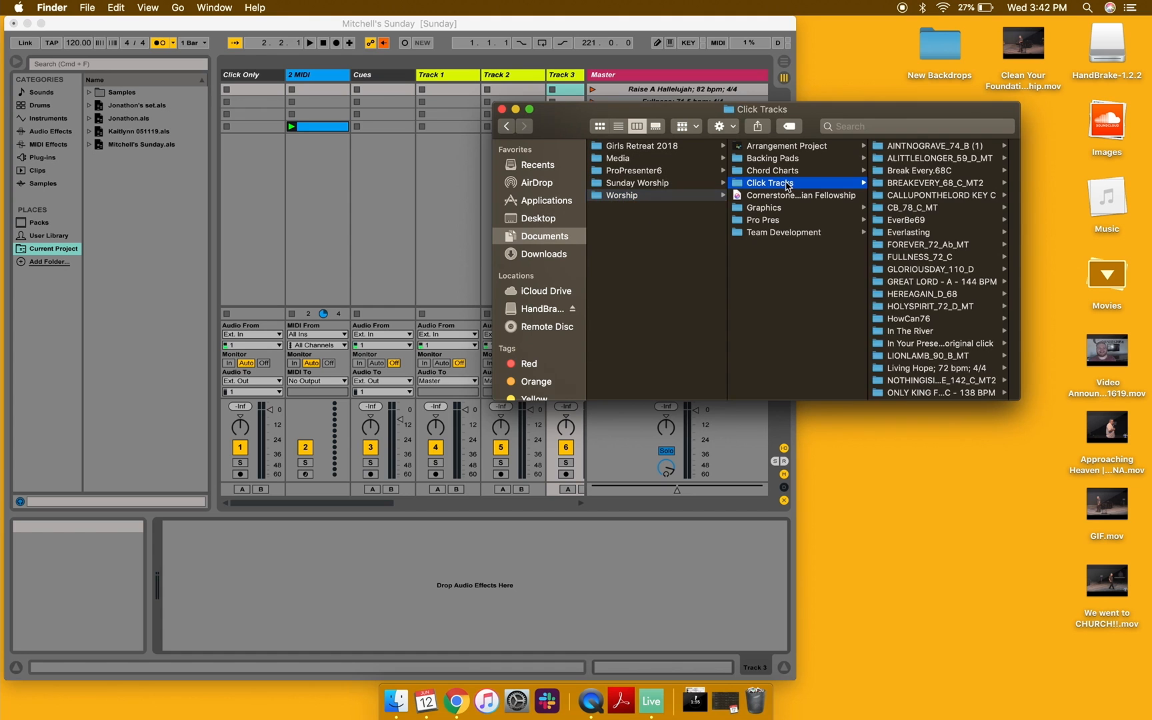
{"action": "left_click_drag", "start_coordinate": [861, 114], "coordinate": [513, 175]}
{"action": "scroll", "coordinate": [601, 248], "scroll_direction": "down", "scroll_amount": 6}
{"action": "scroll", "coordinate": [601, 248], "scroll_direction": "up", "scroll_amount": 6}
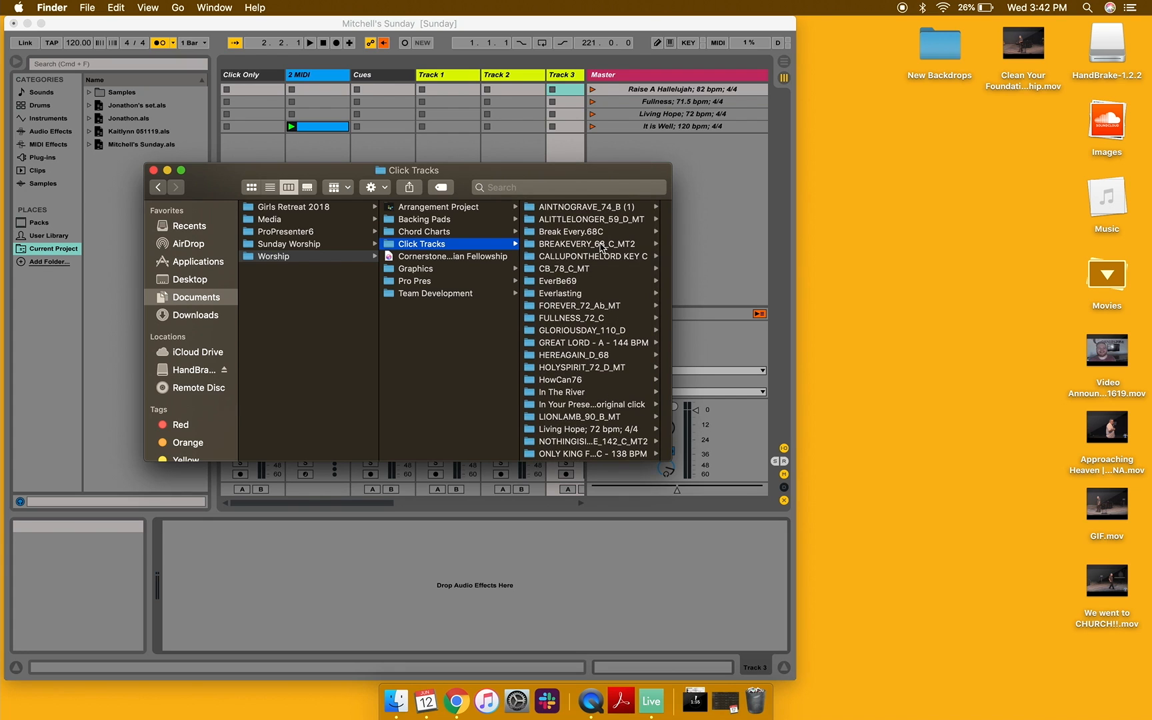
{"action": "scroll", "coordinate": [591, 294], "scroll_direction": "down", "scroll_amount": 6}
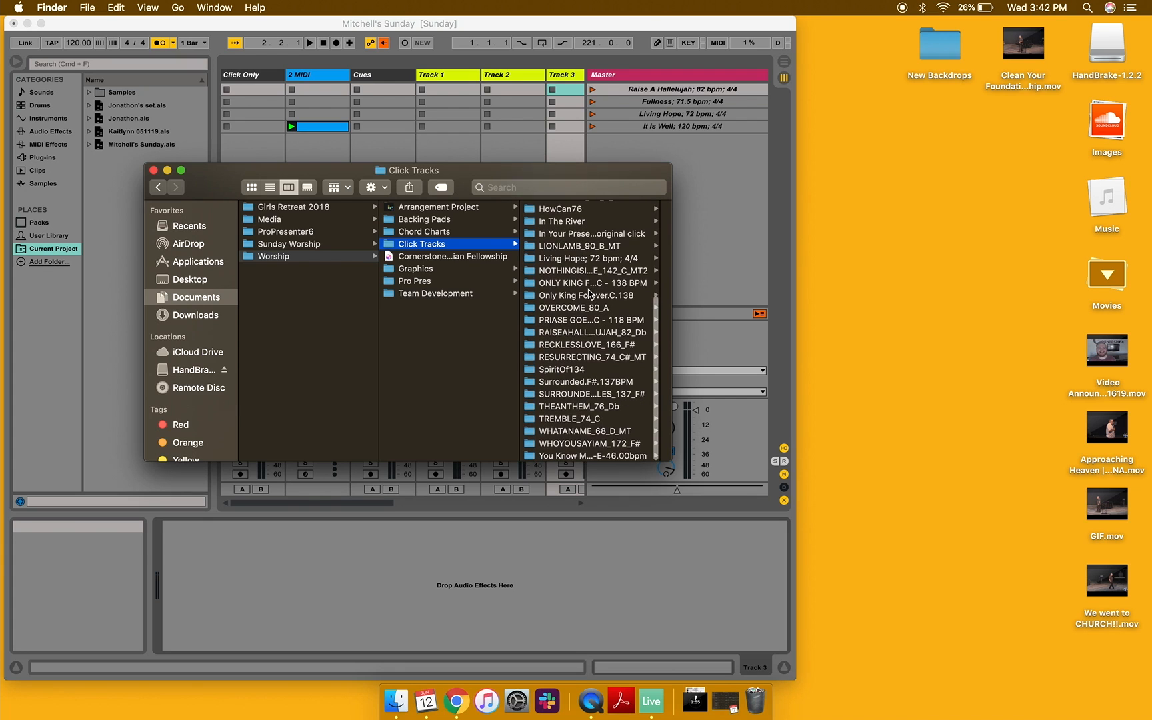
{"action": "left_click", "coordinate": [586, 333]}
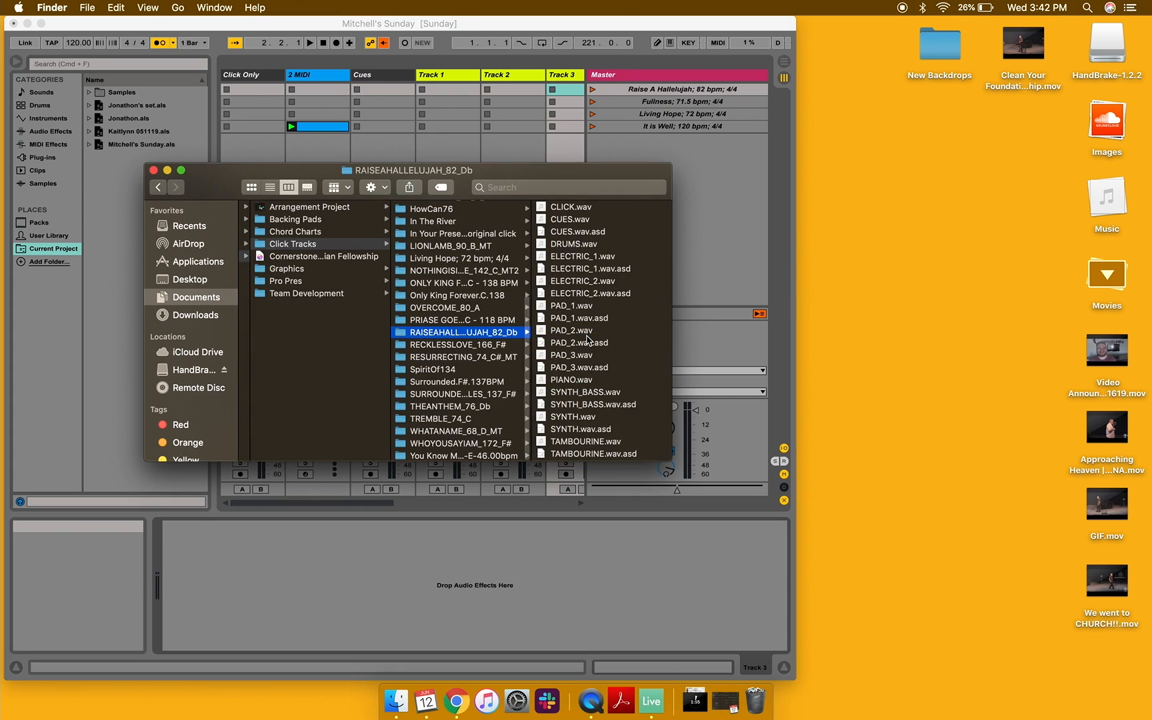
Place CUES.wav in the Cues track's slot of the "Raise A Hallelujah" scene, then return to the song folder in Finder
{"action": "left_click", "coordinate": [596, 220]}
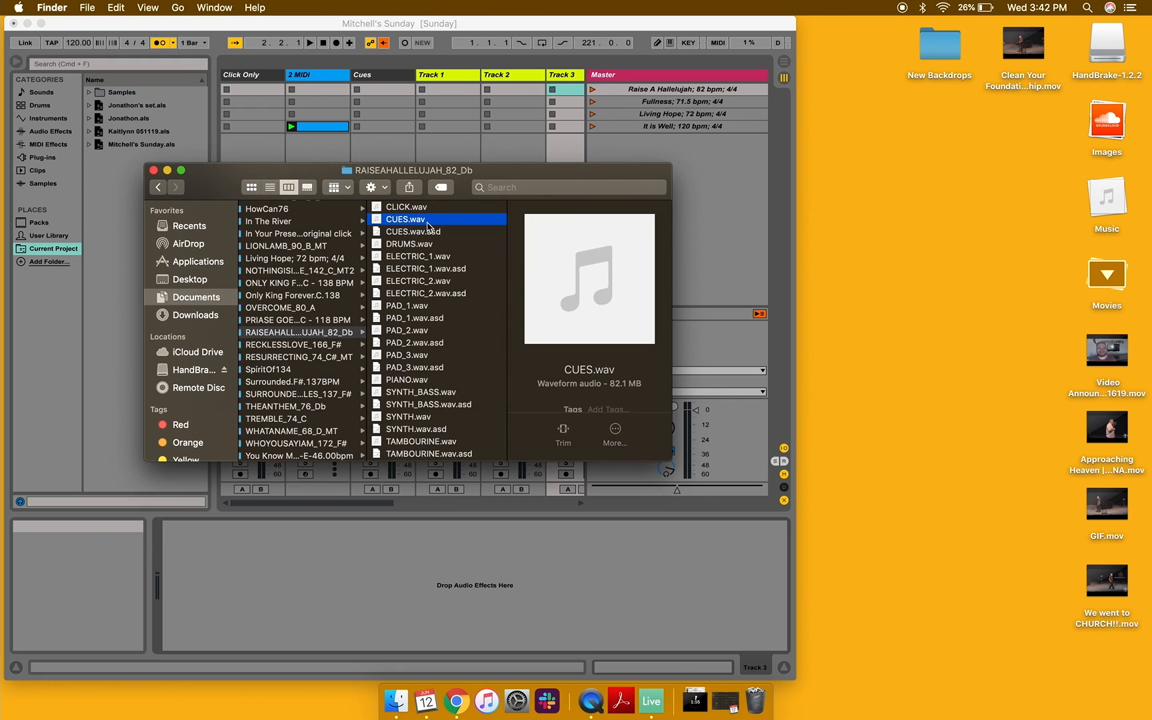
{"action": "left_click_drag", "start_coordinate": [428, 225], "coordinate": [397, 96]}
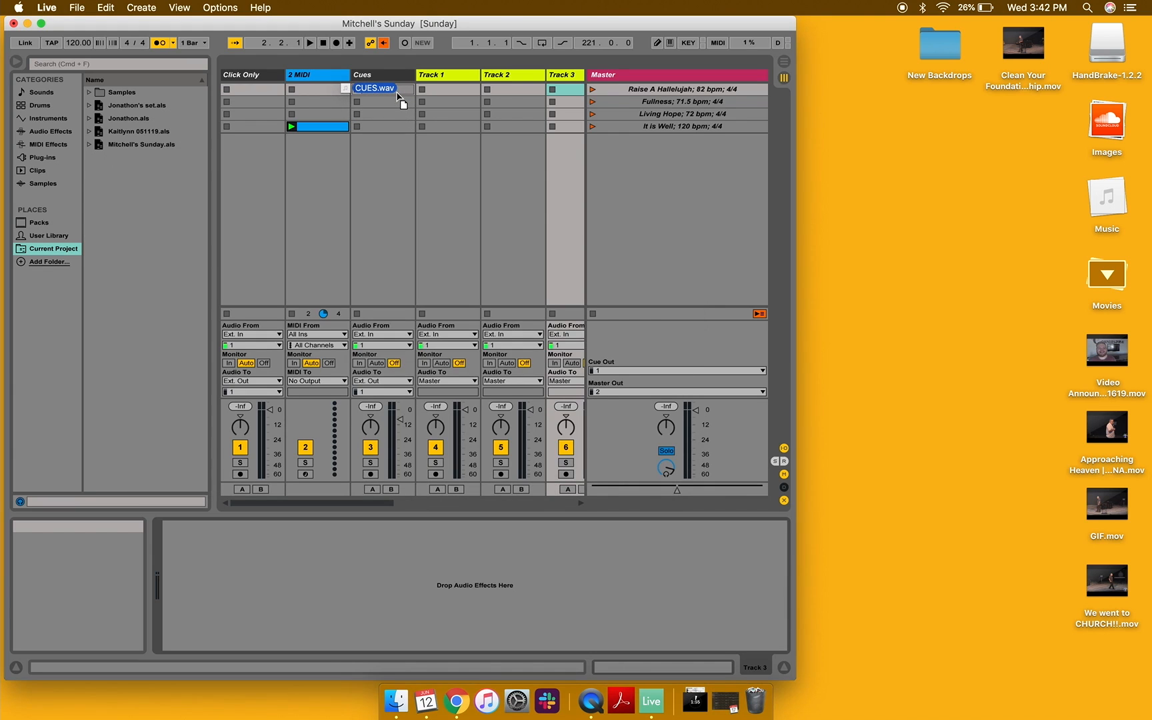
{"action": "left_click_drag", "start_coordinate": [399, 97], "coordinate": [398, 95]}
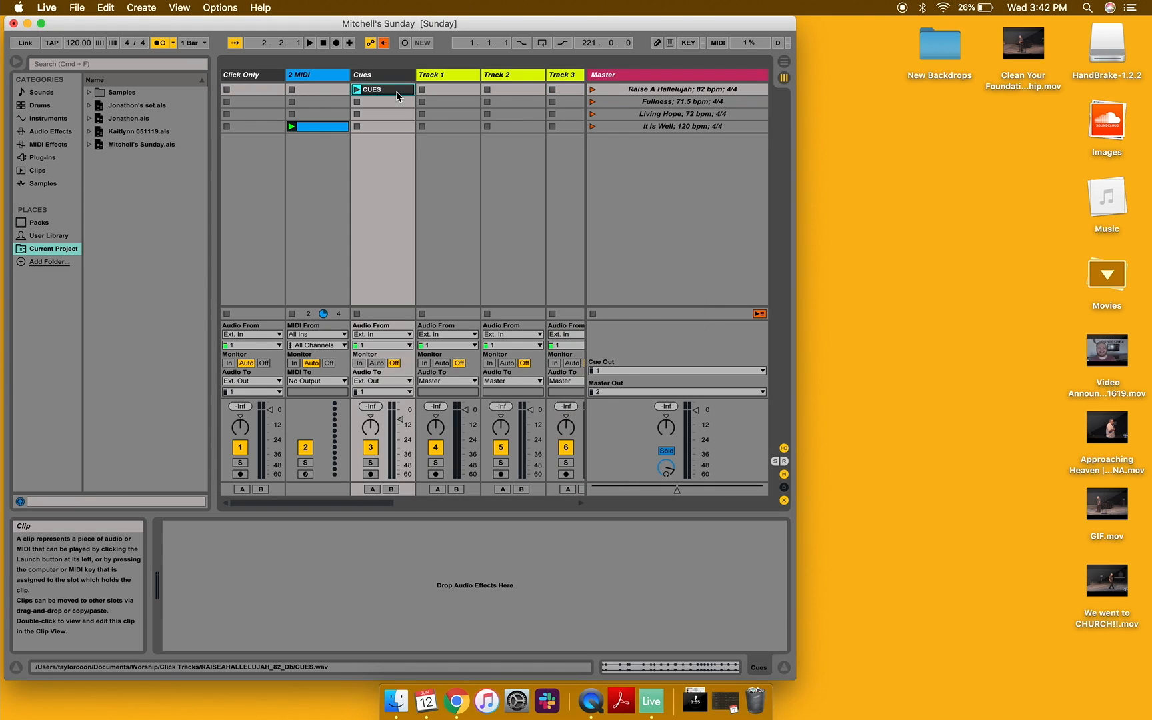
{"action": "left_click", "coordinate": [396, 700]}
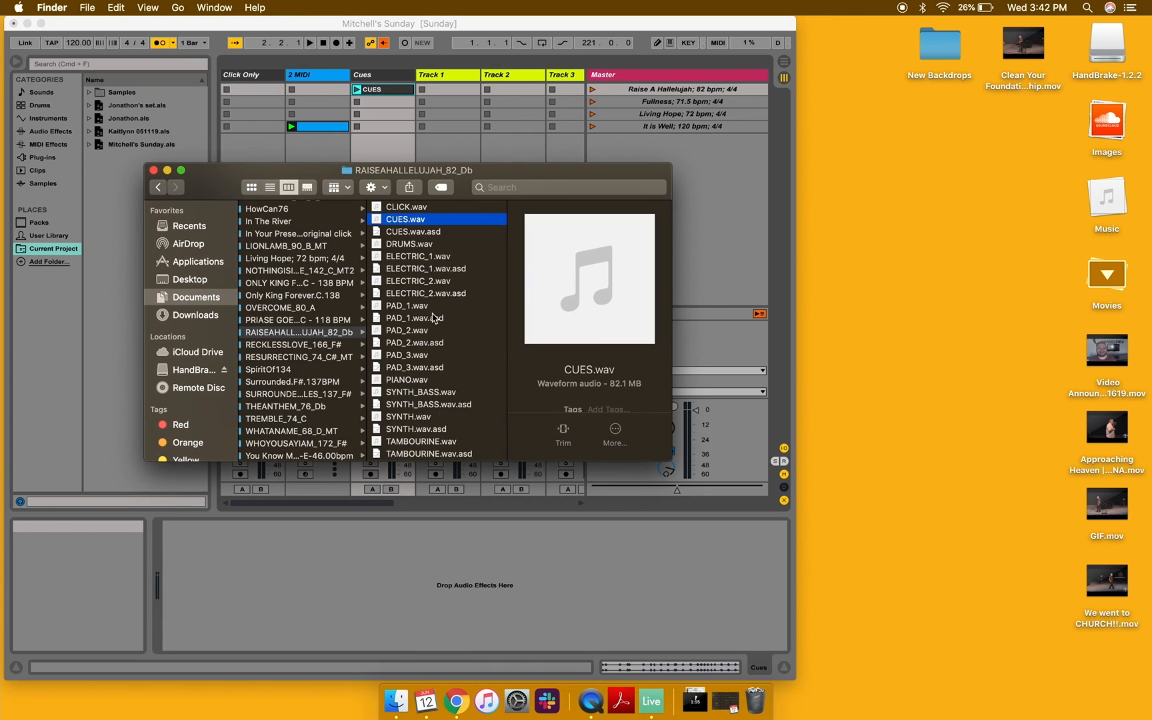
{"action": "left_click", "coordinate": [433, 257]}
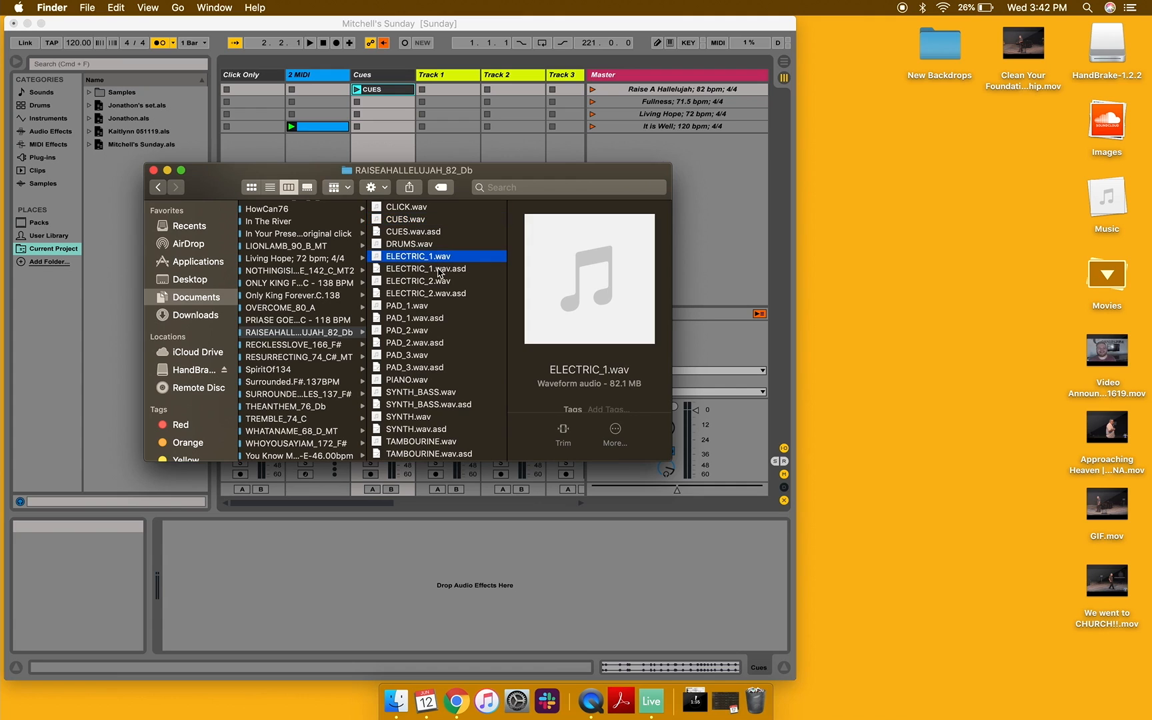
{"action": "left_click", "coordinate": [467, 282], "text": "super"}
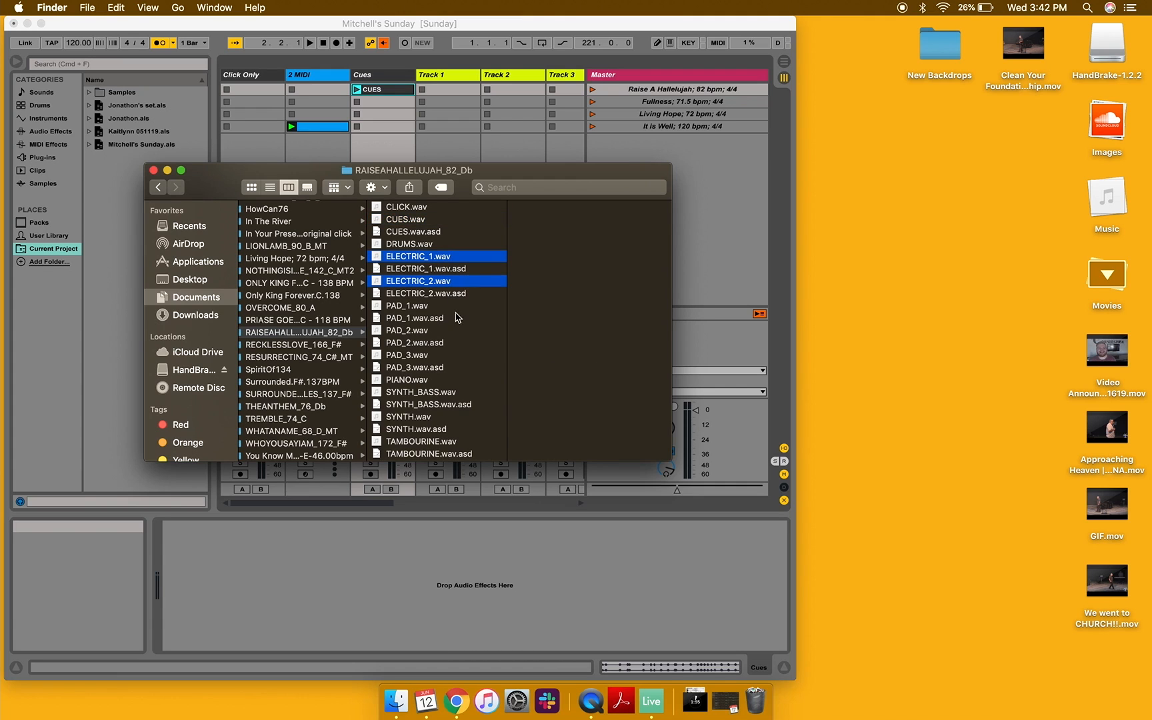
{"action": "left_click", "coordinate": [470, 221]}
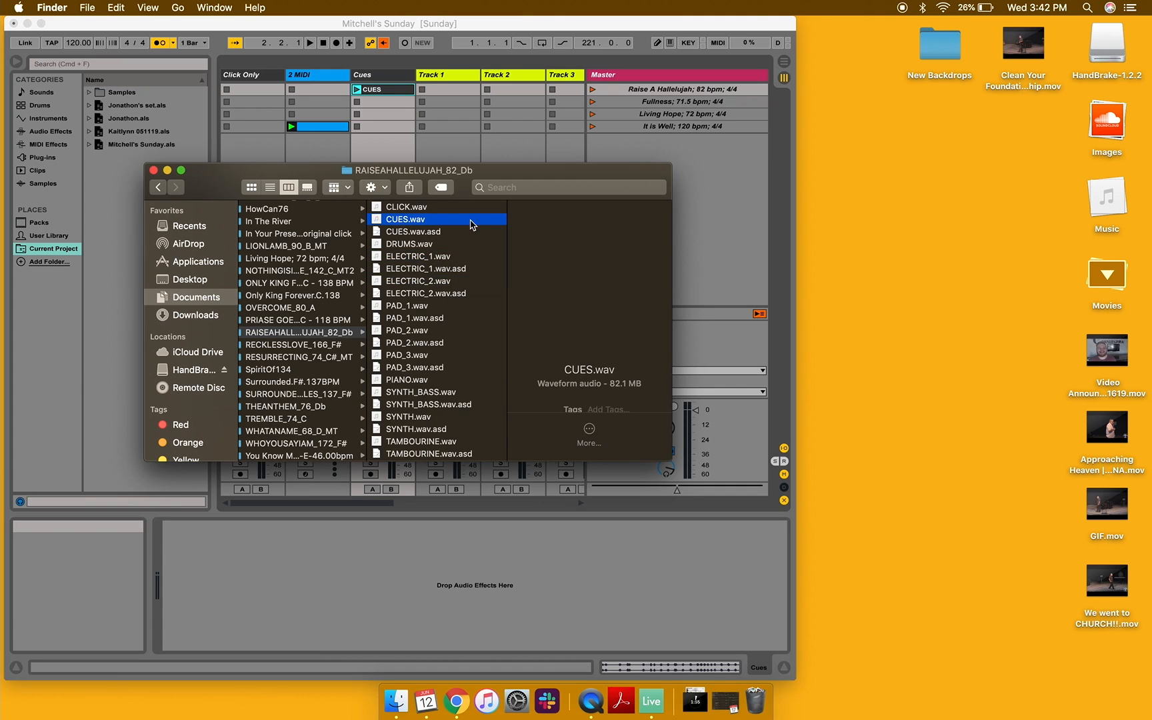
Load the ELECTRIC_1–2, PAD_1–3, PIANO, SYNTH_BASS and SYNTH WAV files side by side across separate tracks from Track 1 in the "Raise A Hallelujah" scene
{"action": "left_click", "coordinate": [465, 257]}
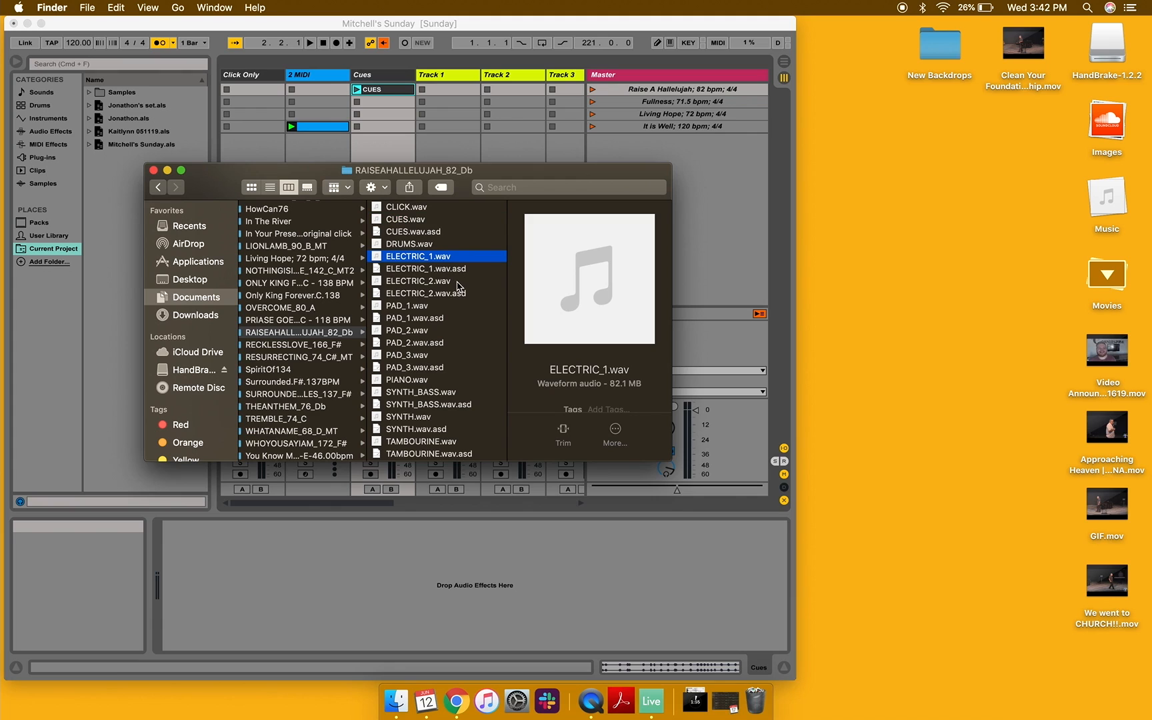
{"action": "left_click", "coordinate": [459, 281], "text": "super"}
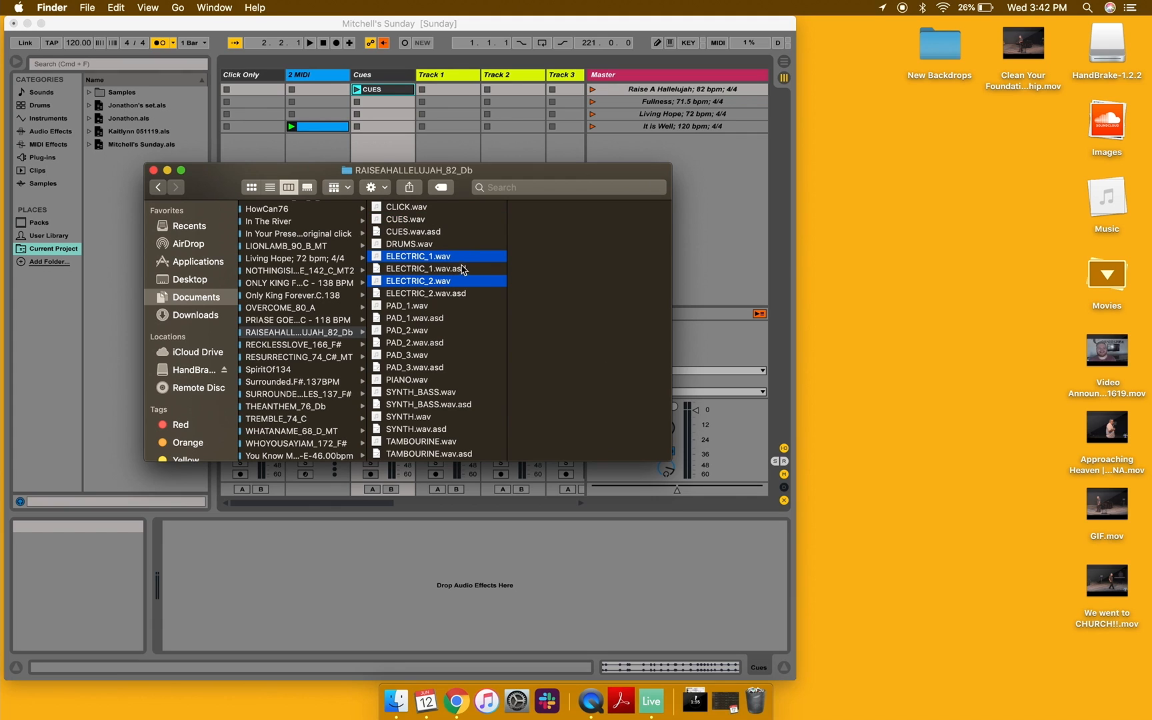
{"action": "left_click", "coordinate": [436, 306], "text": "super"}
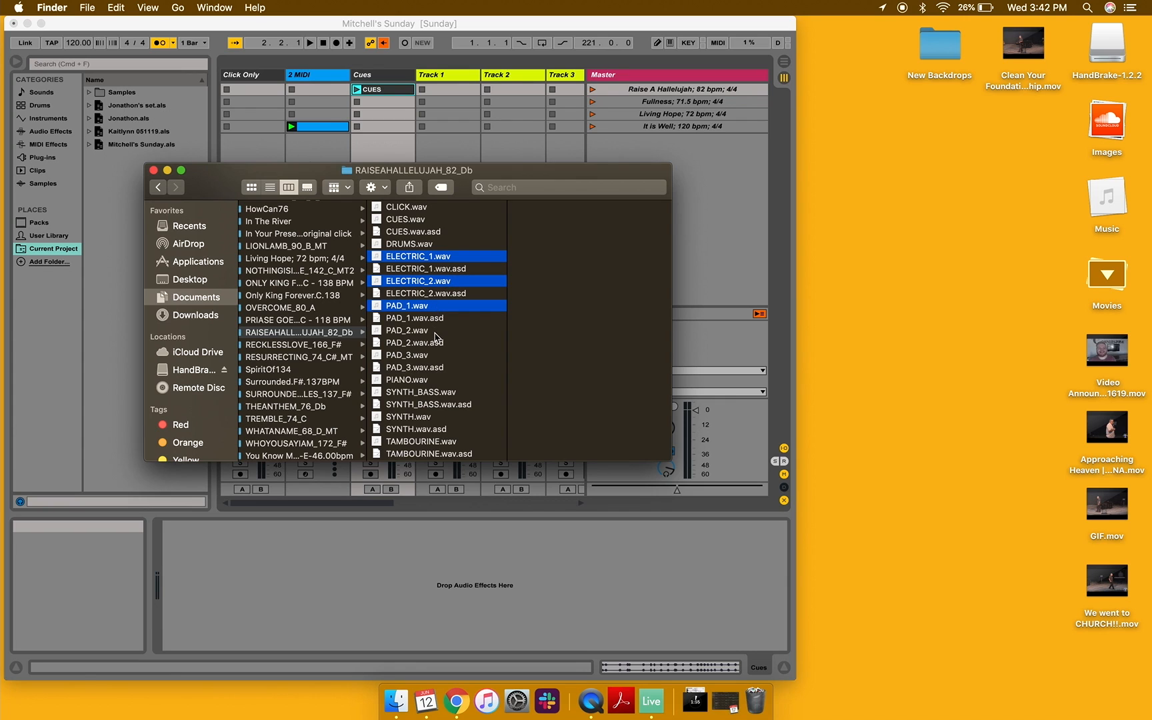
{"action": "left_click", "coordinate": [437, 331], "text": "super"}
{"action": "left_click", "coordinate": [436, 355], "text": "super"}
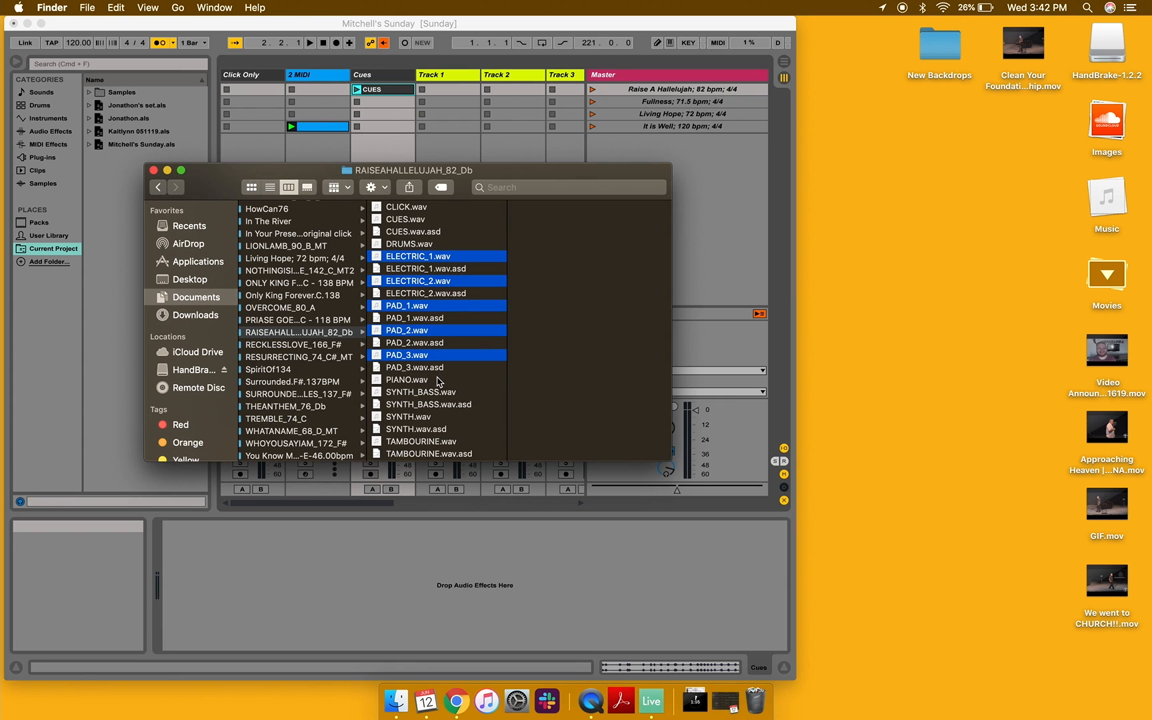
{"action": "left_click", "coordinate": [438, 381], "text": "super"}
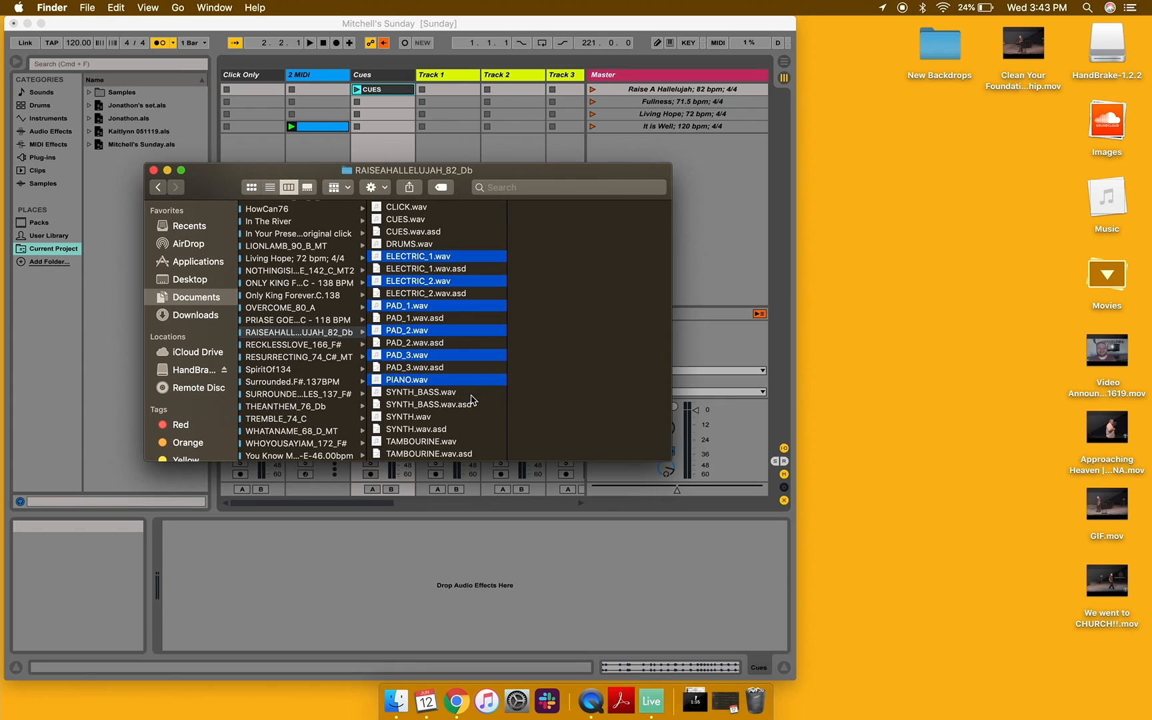
{"action": "left_click", "coordinate": [460, 393], "text": "super"}
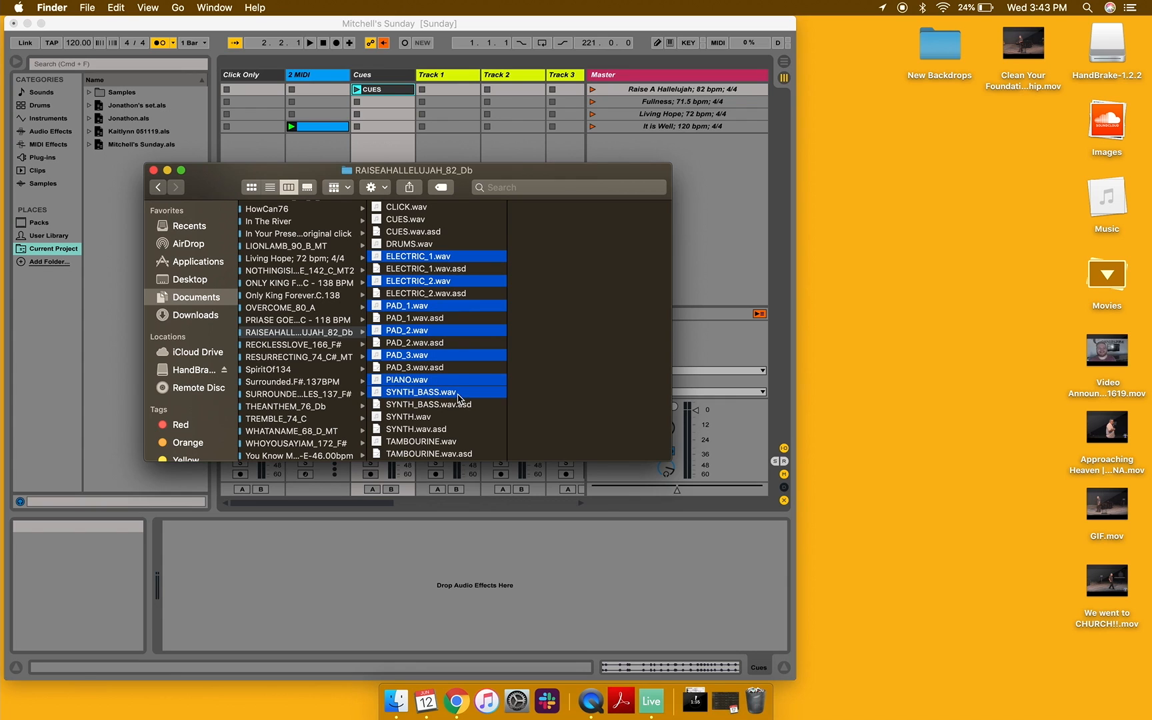
{"action": "left_click", "coordinate": [448, 419], "text": "super"}
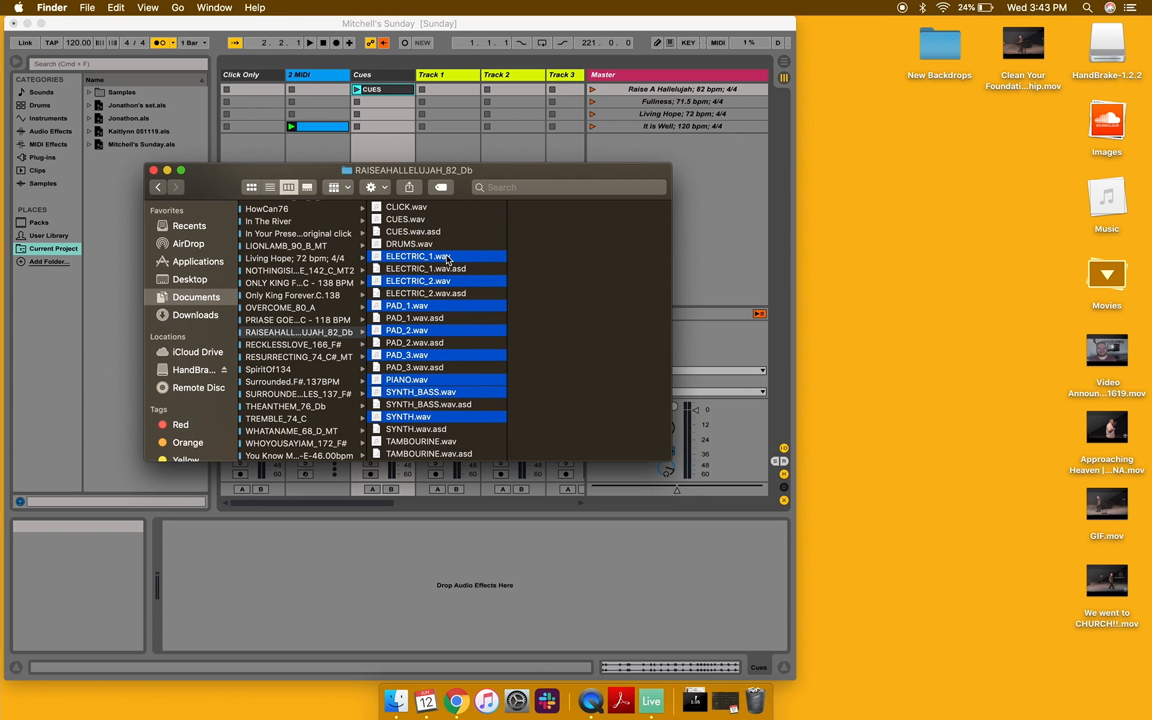
{"action": "left_click_drag", "start_coordinate": [447, 260], "coordinate": [456, 94]}
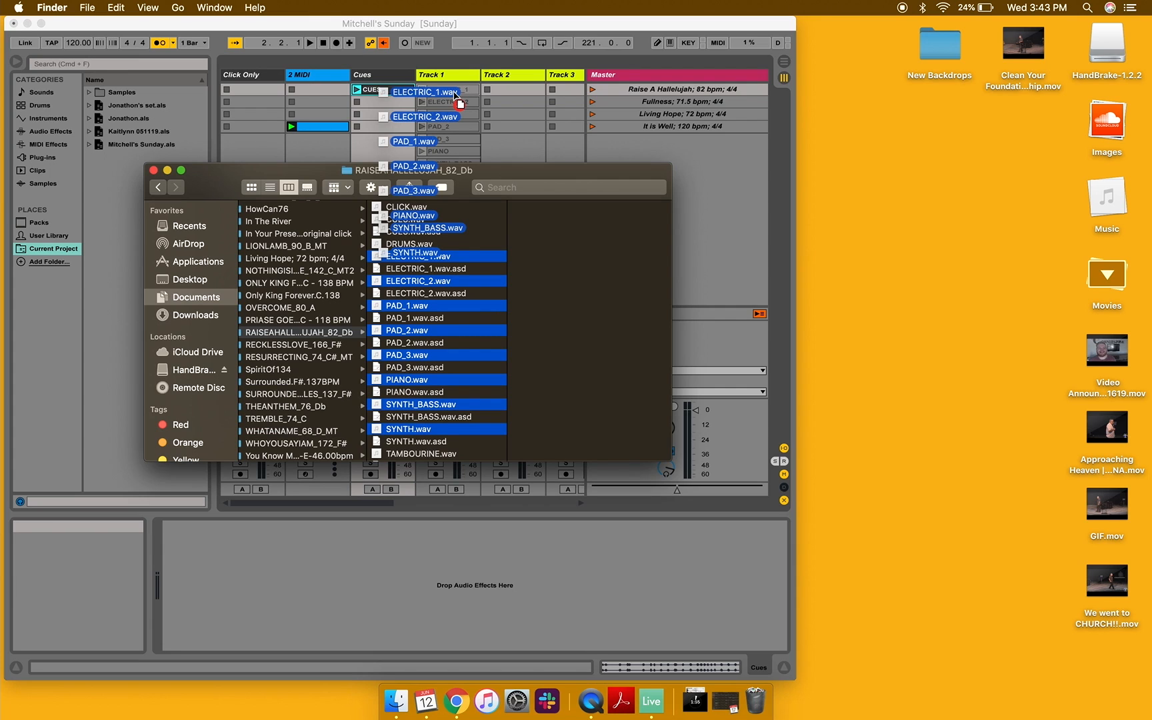
{"action": "key", "text": "super"}
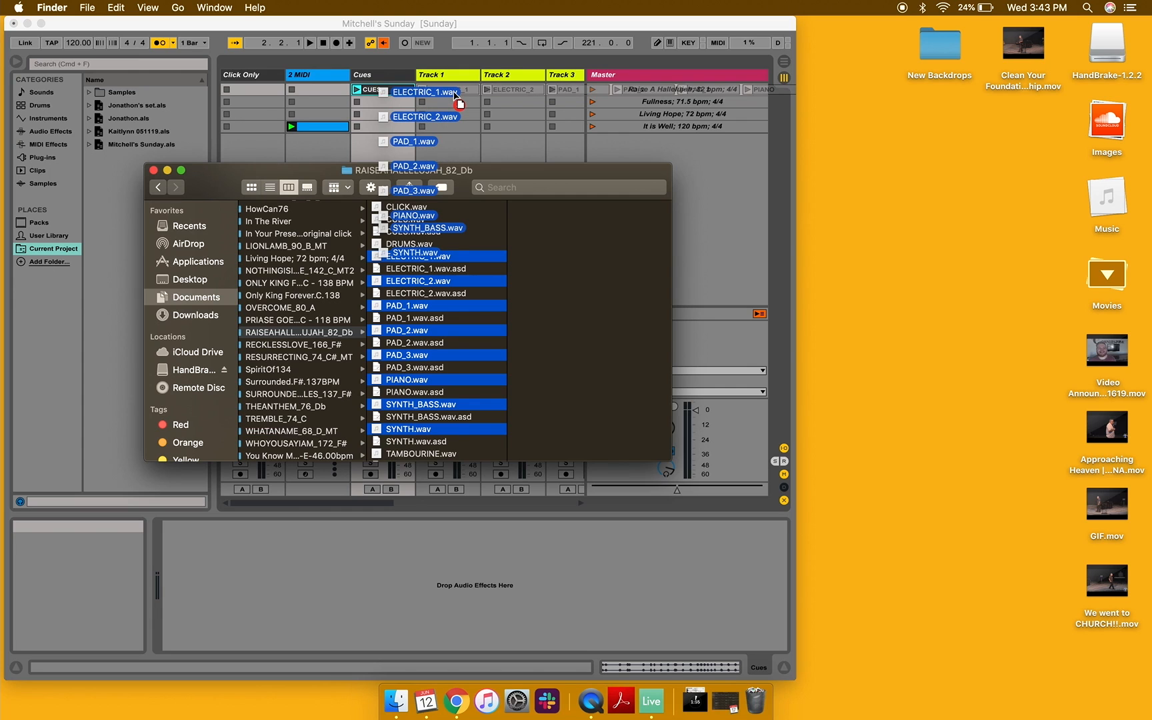
{"action": "key", "text": "super"}
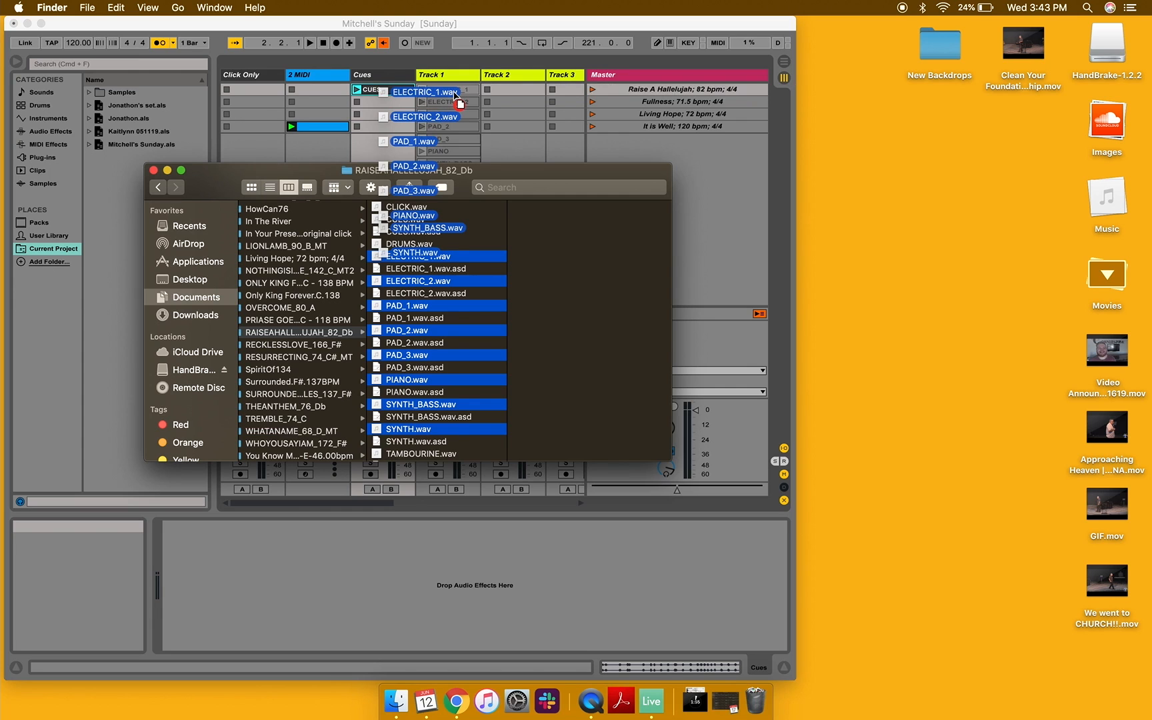
{"action": "key", "text": "super"}
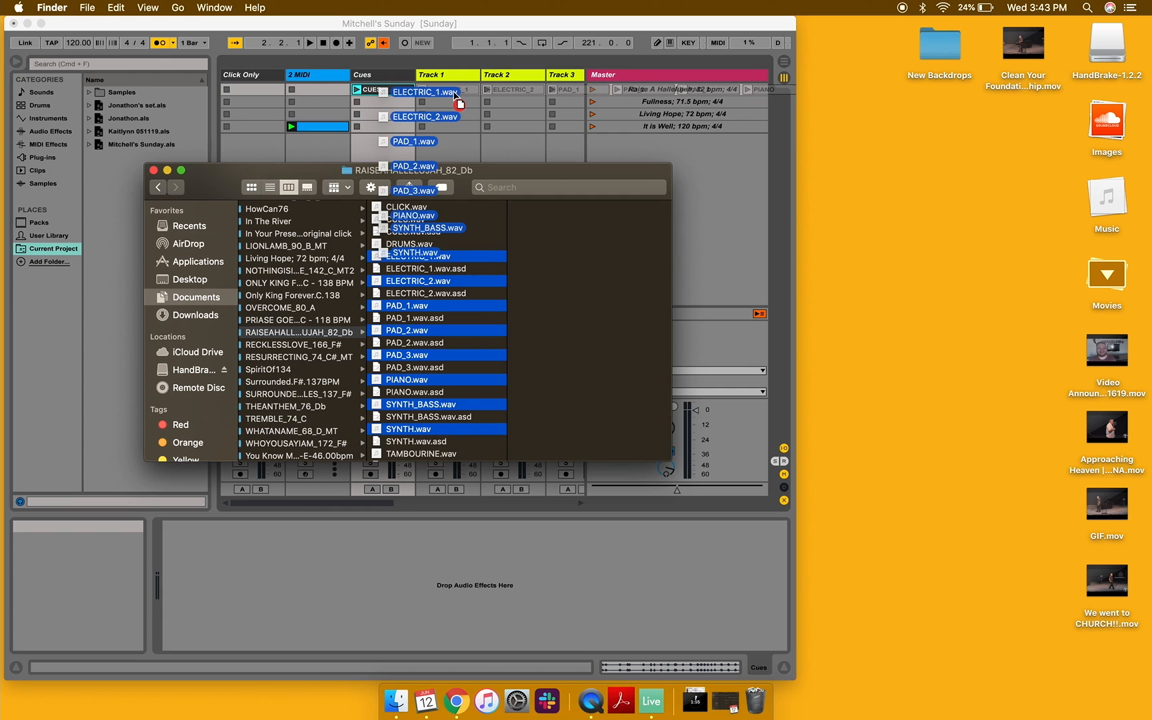
{"action": "key", "text": "super"}
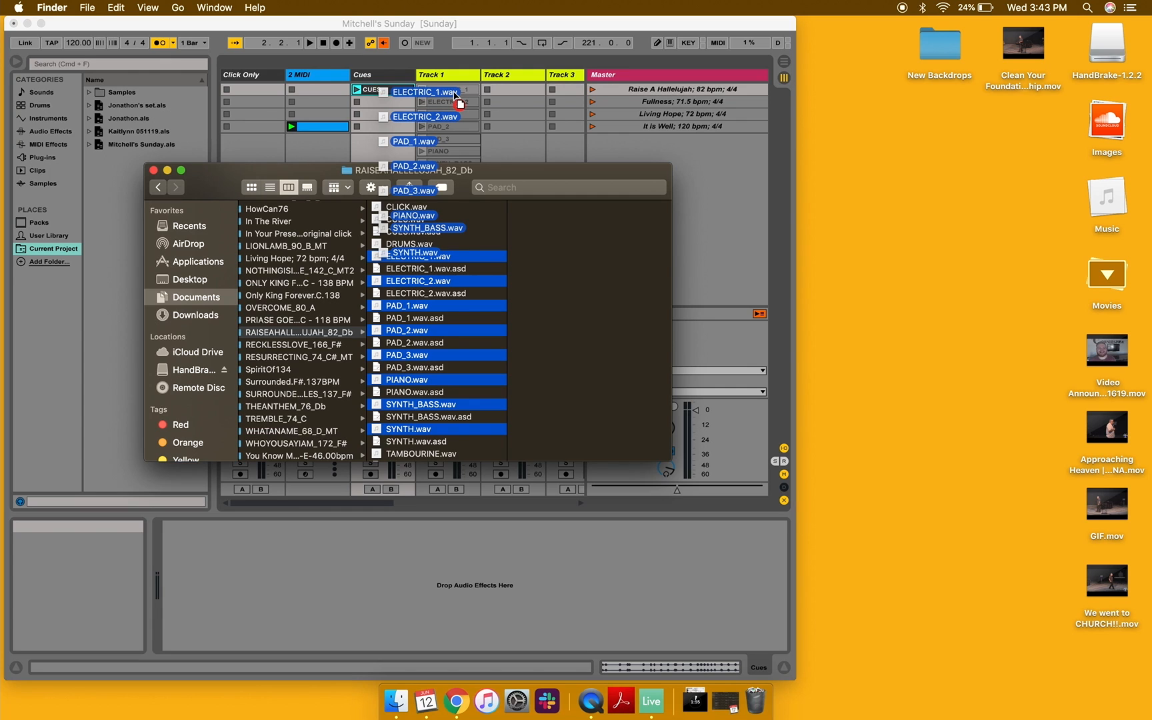
{"action": "key", "text": "super"}
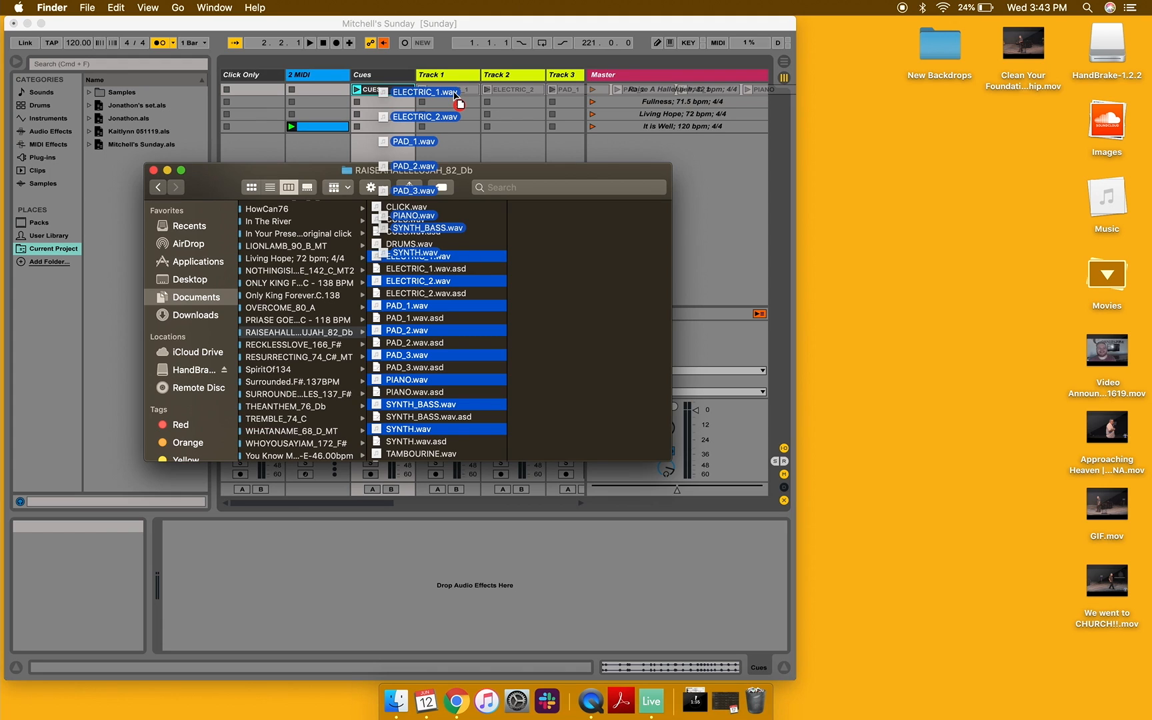
{"action": "left_click_drag", "start_coordinate": [455, 93], "coordinate": [452, 91]}
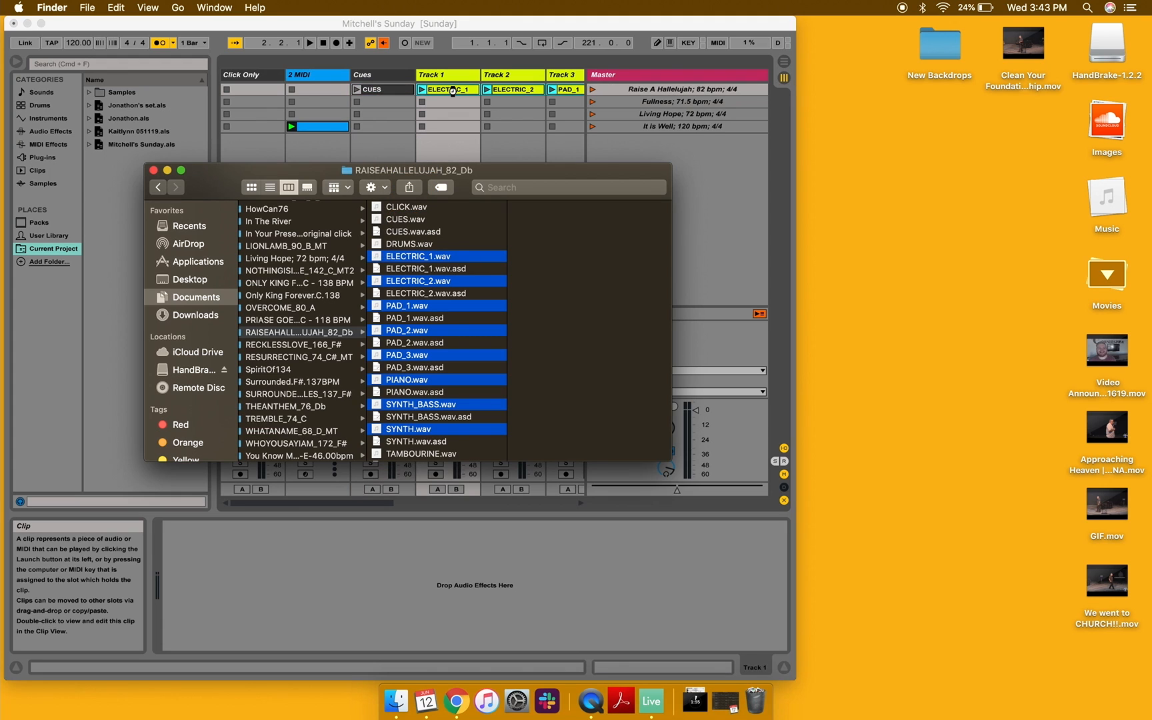
Switch to the Live set, look across the loaded tracks and launch the "Raise A Hallelujah" scene
{"action": "left_click", "coordinate": [446, 27]}
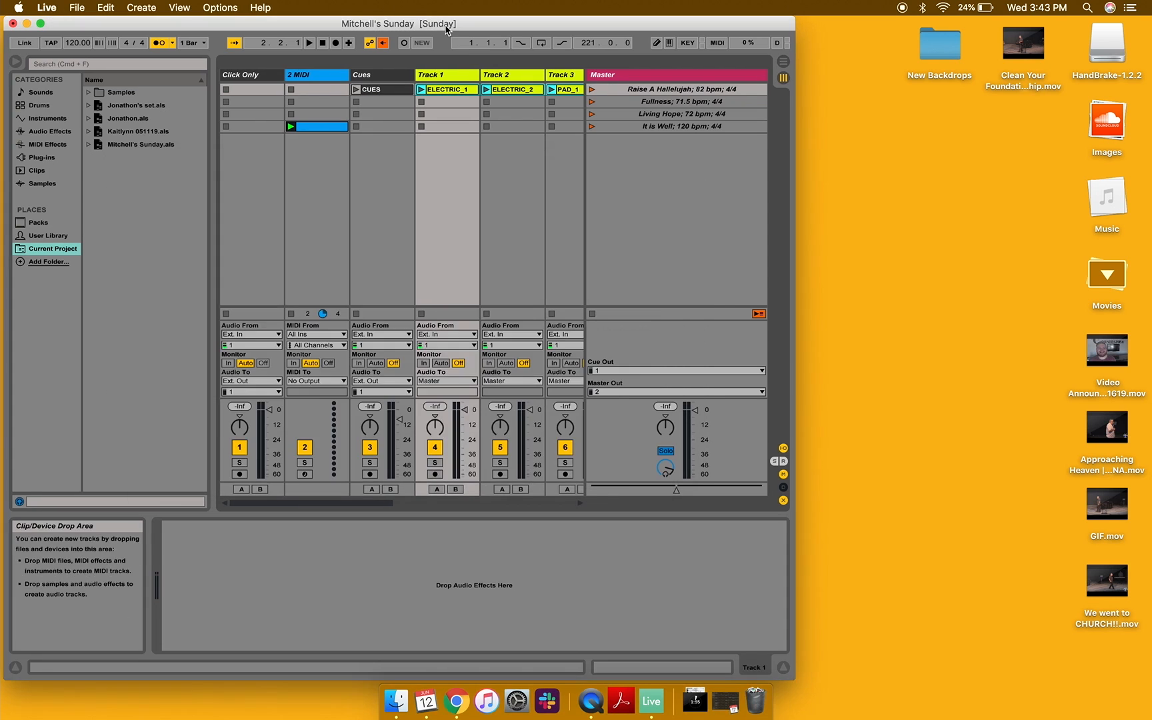
{"action": "scroll", "coordinate": [474, 117], "scroll_direction": "right", "scroll_amount": 5}
{"action": "scroll", "coordinate": [474, 117], "scroll_direction": "left", "scroll_amount": 5}
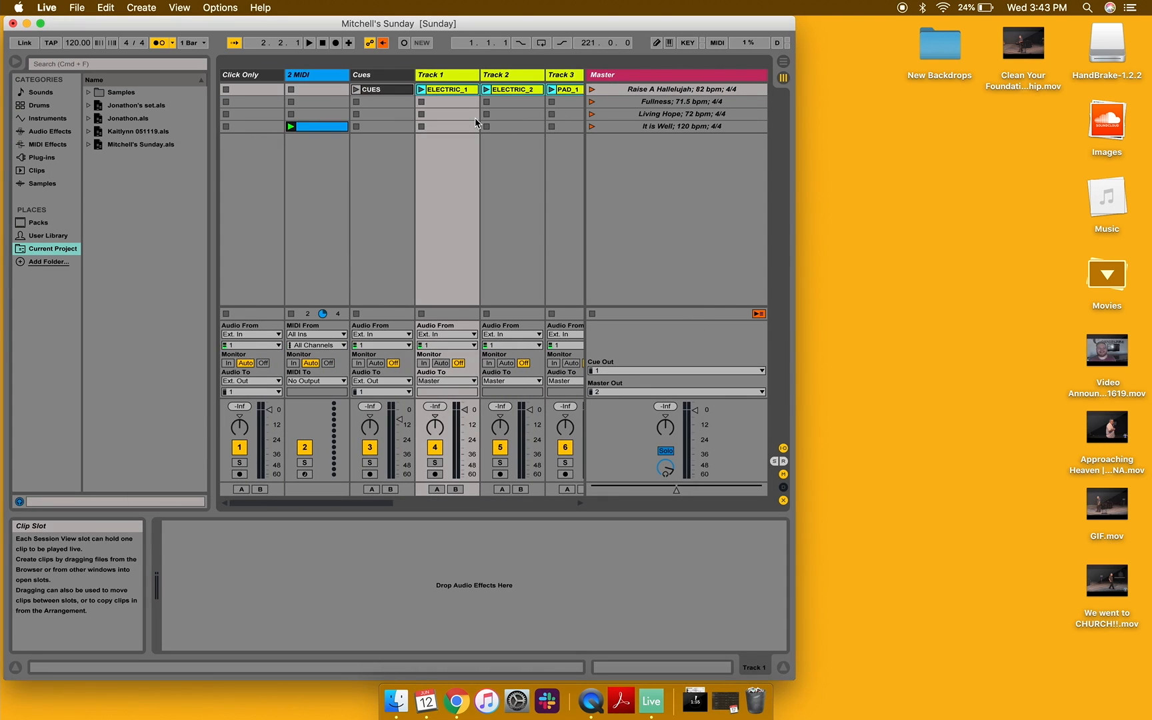
{"action": "left_click", "coordinate": [591, 89]}
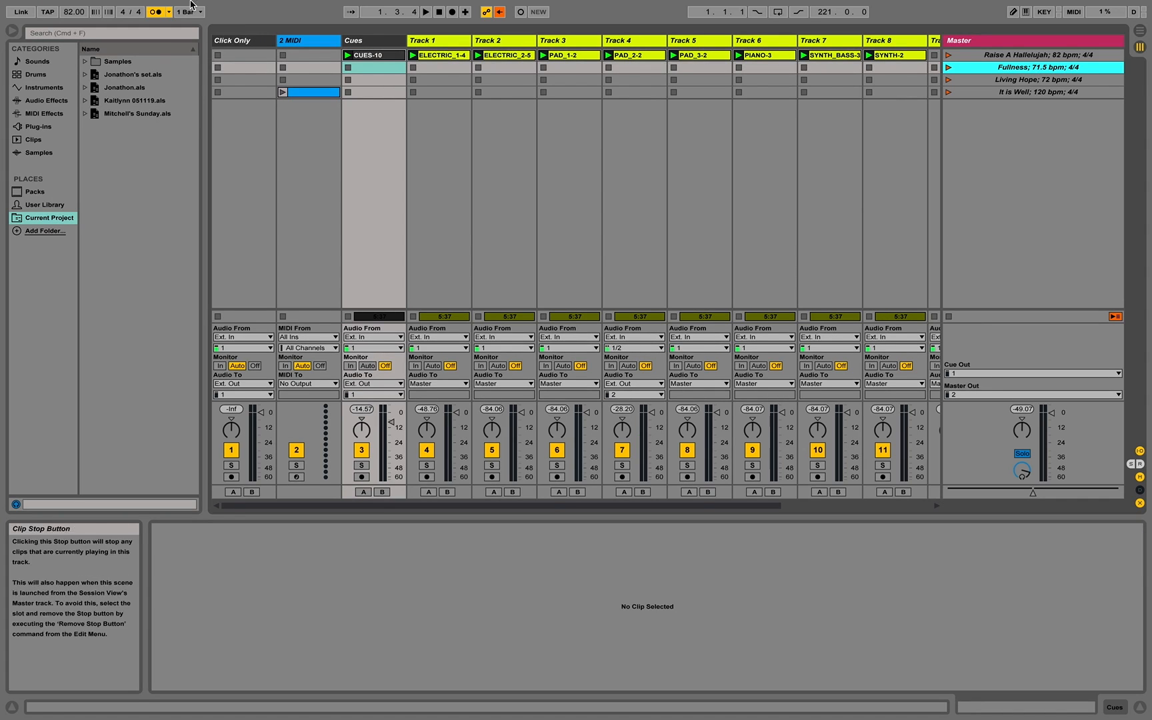
Take the Live window out of full screen, move it aside and place a new Finder window next to the clip slots
{"action": "left_click", "coordinate": [36, 24]}
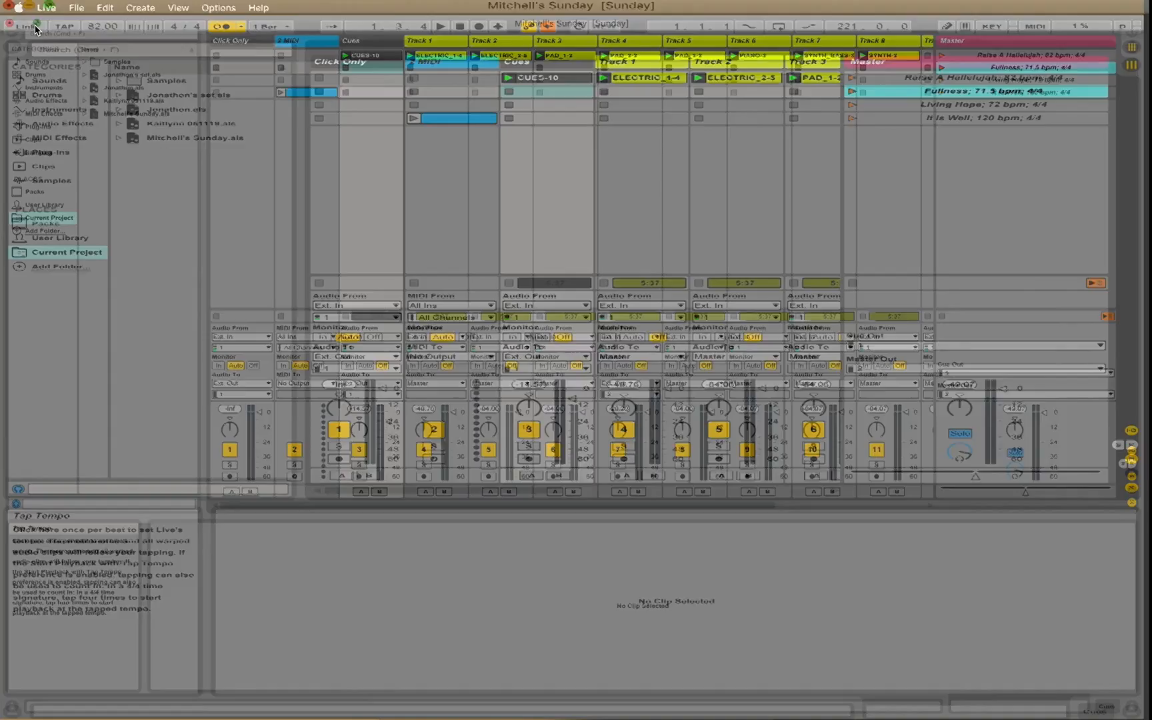
{"action": "left_click_drag", "start_coordinate": [351, 22], "coordinate": [677, 13]}
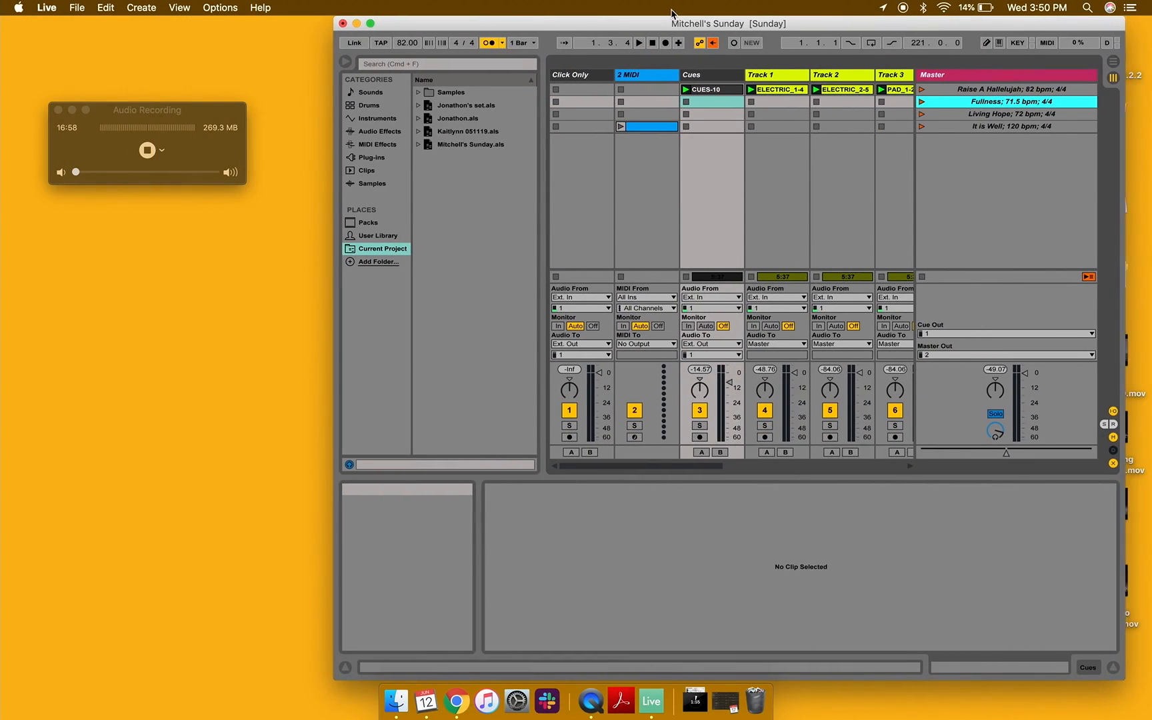
{"action": "left_click", "coordinate": [396, 706]}
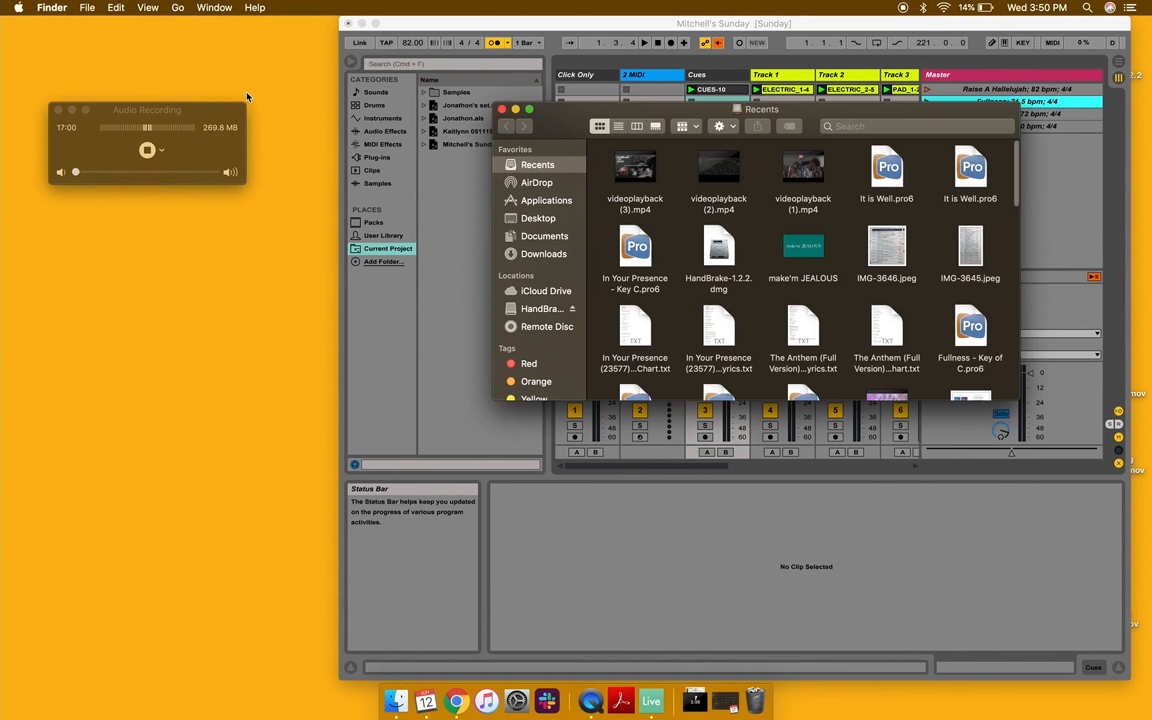
{"action": "left_click_drag", "start_coordinate": [587, 120], "coordinate": [166, 276]}
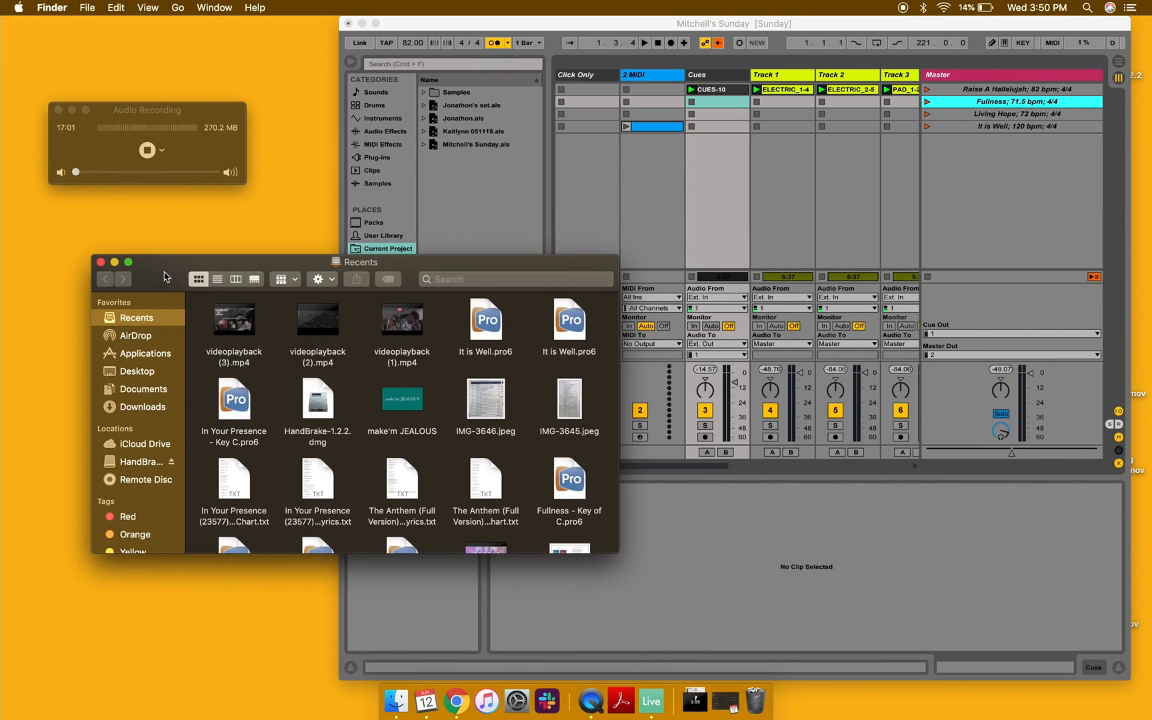
Browse Finder from Documents through Worship and Click Tracks to the FULLNESS_72_C folder
{"action": "left_click", "coordinate": [143, 390]}
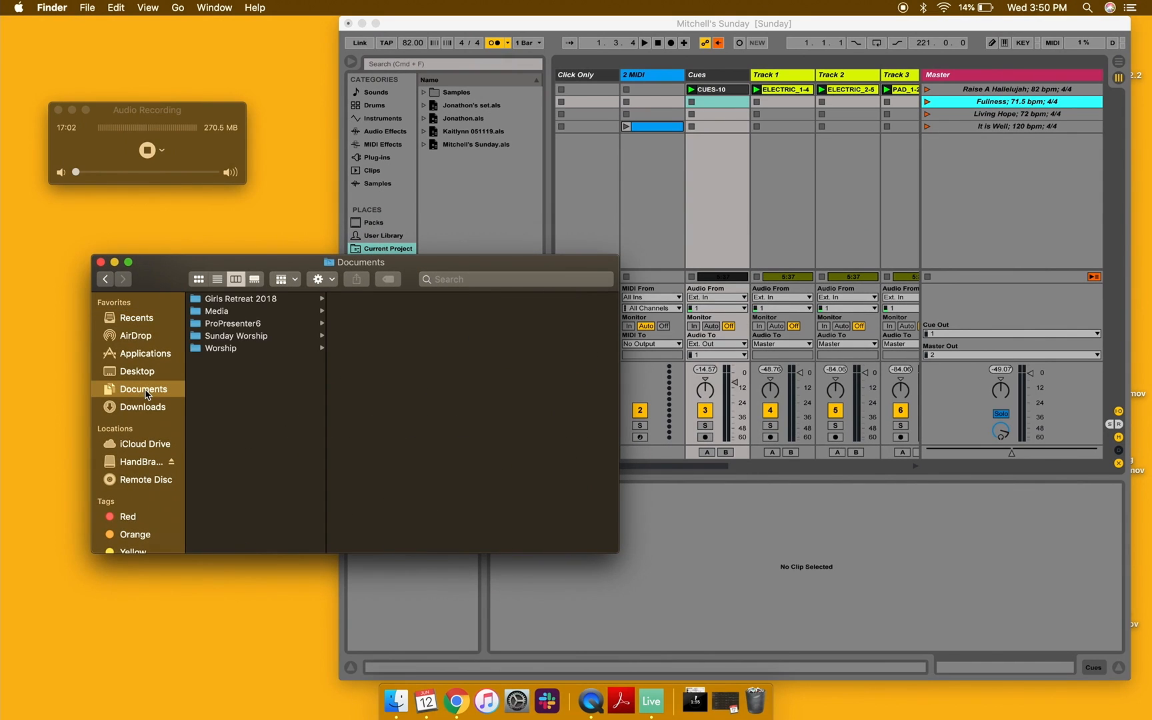
{"action": "left_click", "coordinate": [236, 348]}
{"action": "left_click", "coordinate": [403, 336]}
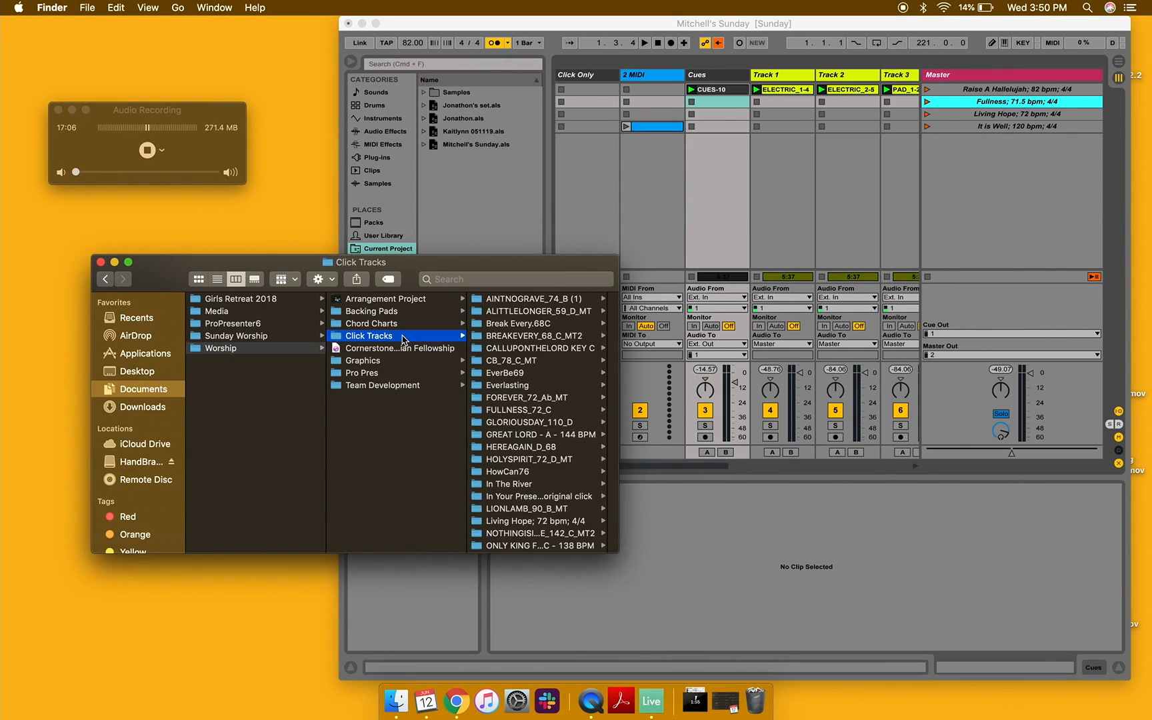
{"action": "scroll", "coordinate": [570, 342], "scroll_direction": "down", "scroll_amount": 2}
{"action": "scroll", "coordinate": [571, 342], "scroll_direction": "down", "scroll_amount": 3}
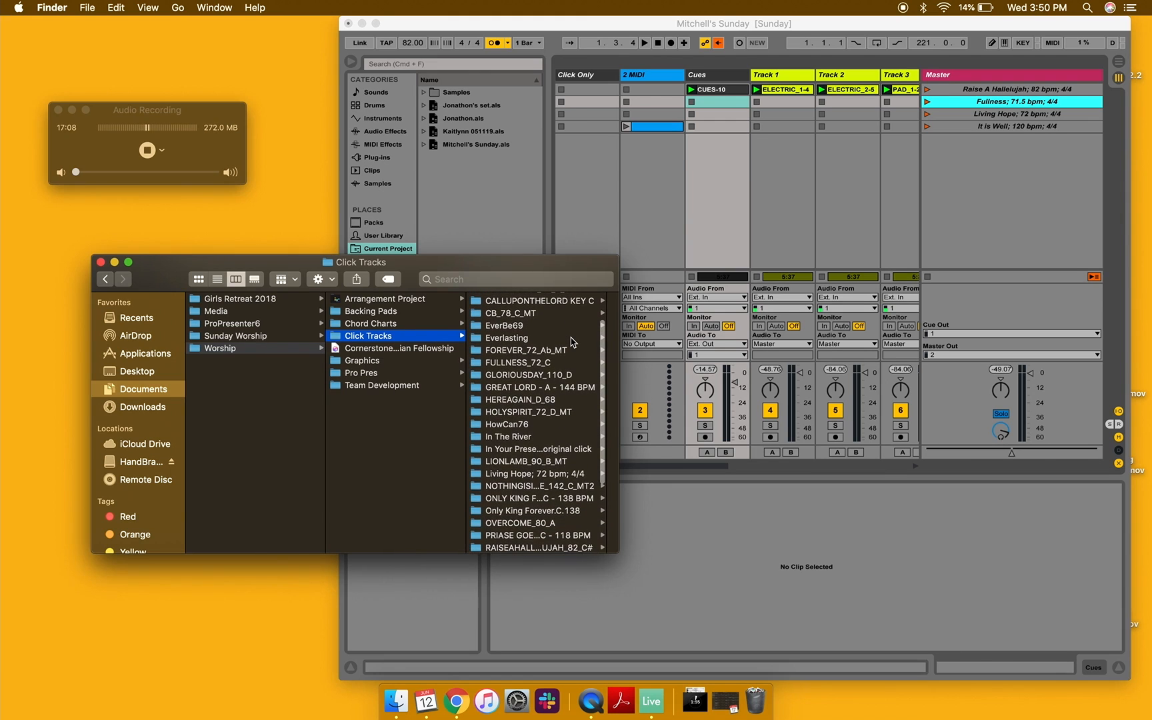
{"action": "left_click", "coordinate": [557, 361]}
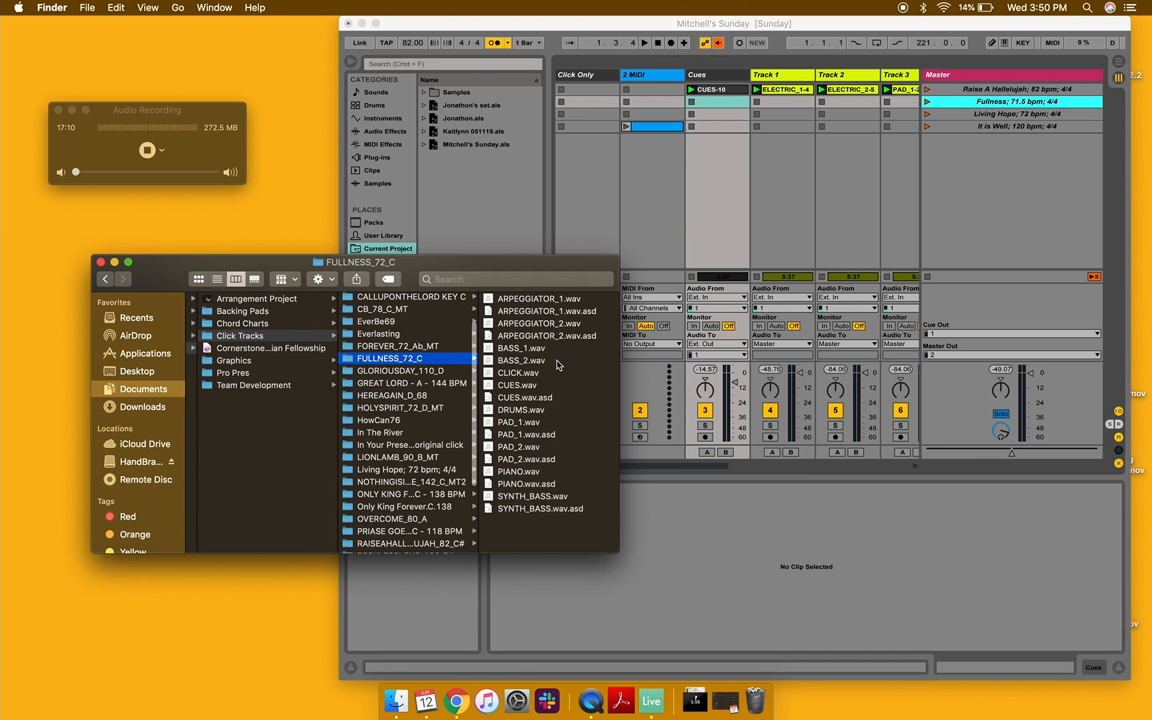
Load the ARPEGGIATOR_1–2, PAD_1–2, PIANO and SYNTH_BASS WAV files side by side across separate tracks from Track 1 in the "Fullness" scene
{"action": "left_click", "coordinate": [550, 325]}
{"action": "left_click", "coordinate": [438, 302]}
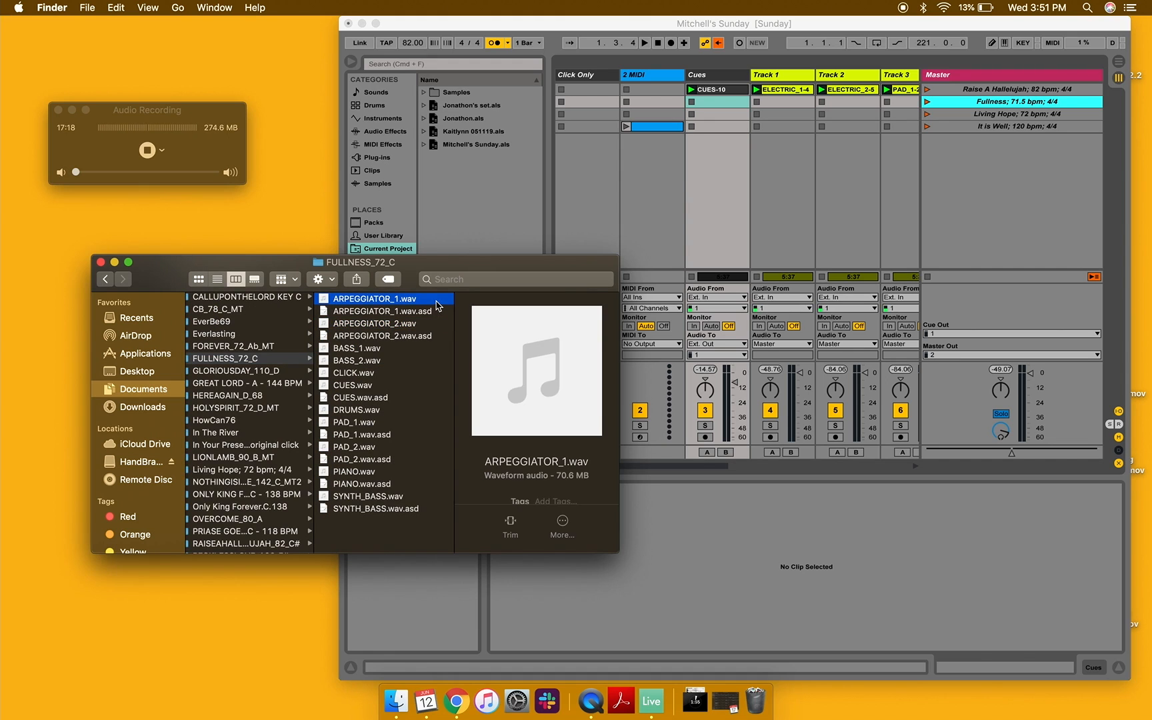
{"action": "left_click", "coordinate": [432, 312], "text": "shift"}
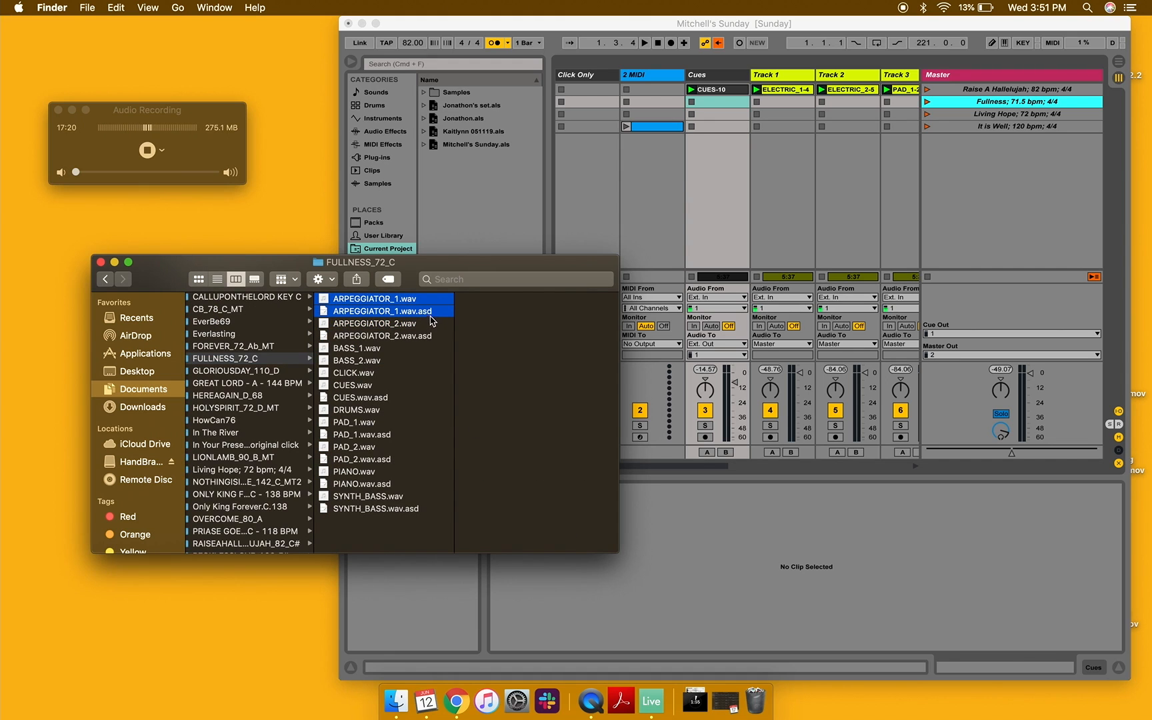
{"action": "left_click", "coordinate": [432, 324]}
{"action": "left_click", "coordinate": [435, 303]}
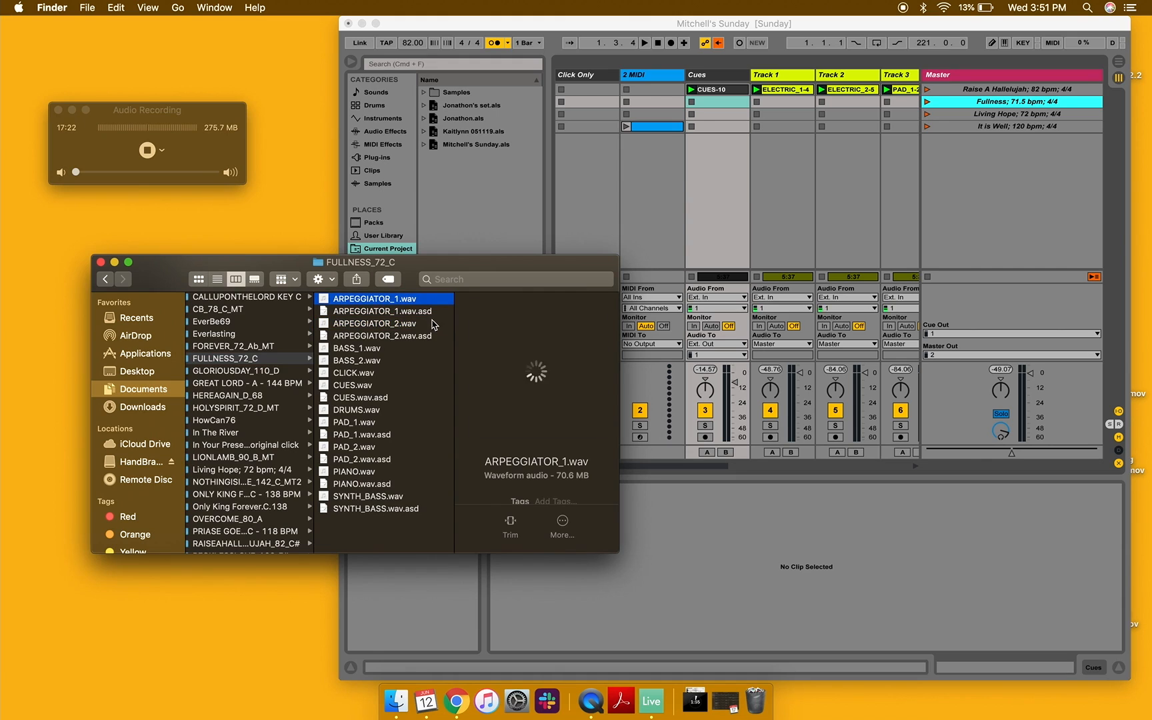
{"action": "left_click", "coordinate": [429, 326], "text": "super"}
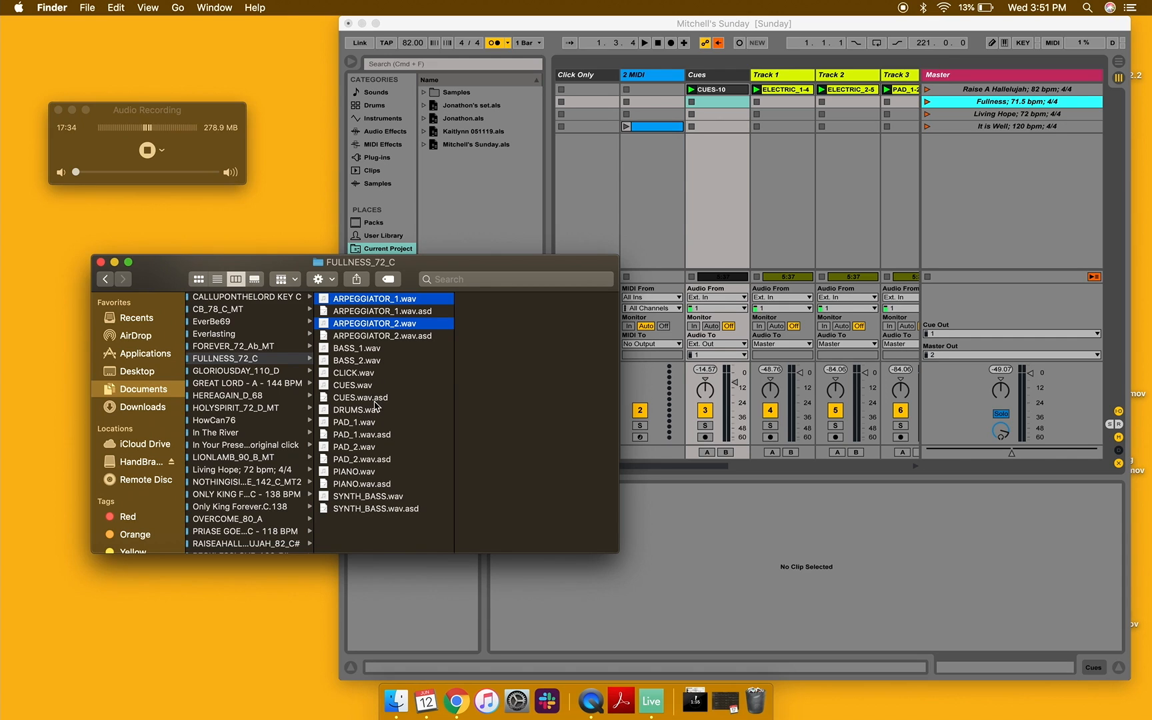
{"action": "left_click", "coordinate": [377, 423], "text": "super"}
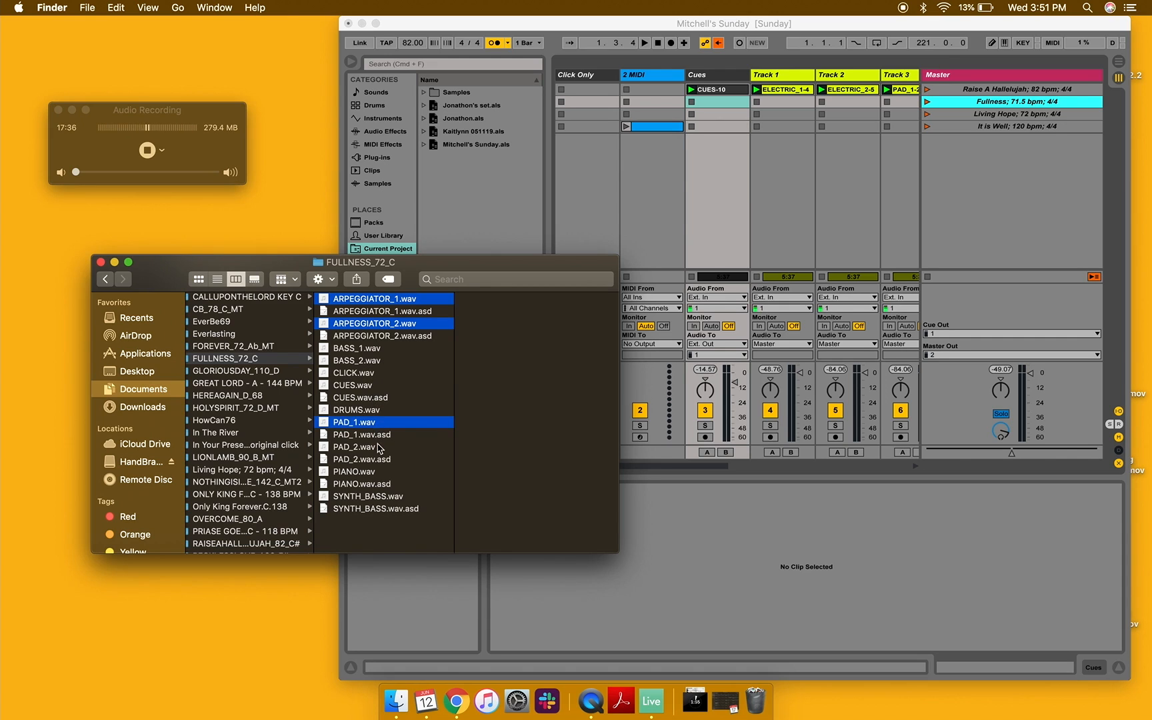
{"action": "left_click", "coordinate": [378, 446], "text": "super"}
{"action": "left_click", "coordinate": [382, 473], "text": "super"}
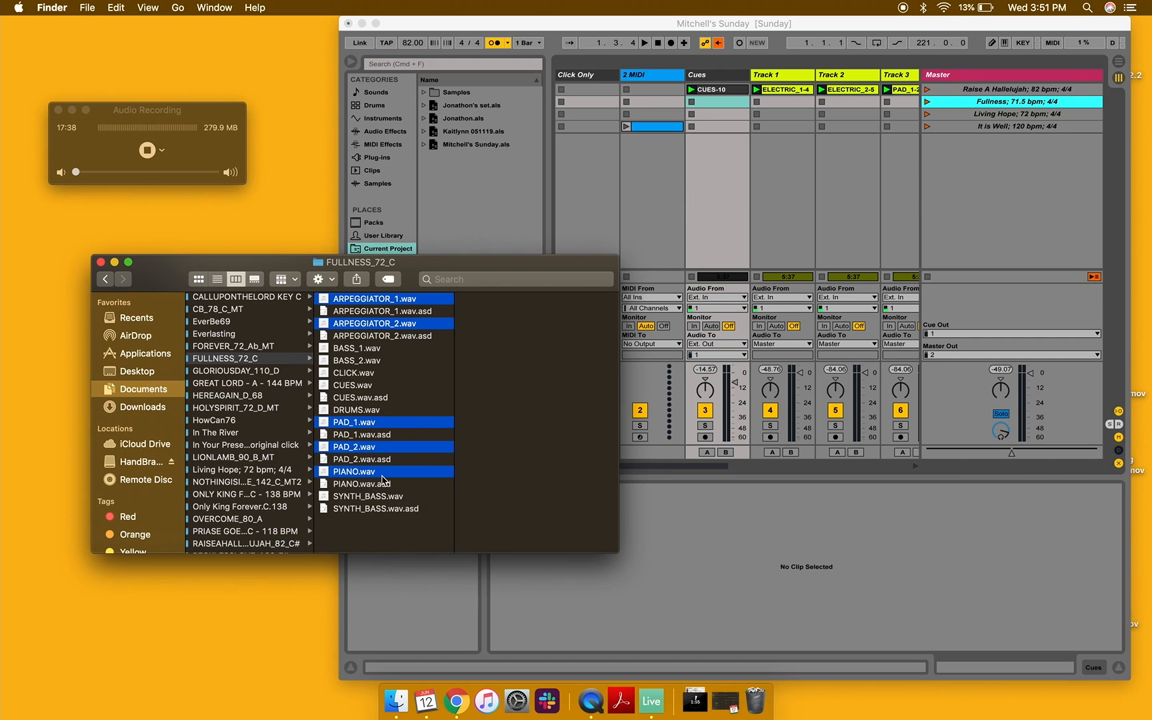
{"action": "left_click", "coordinate": [414, 498], "text": "super"}
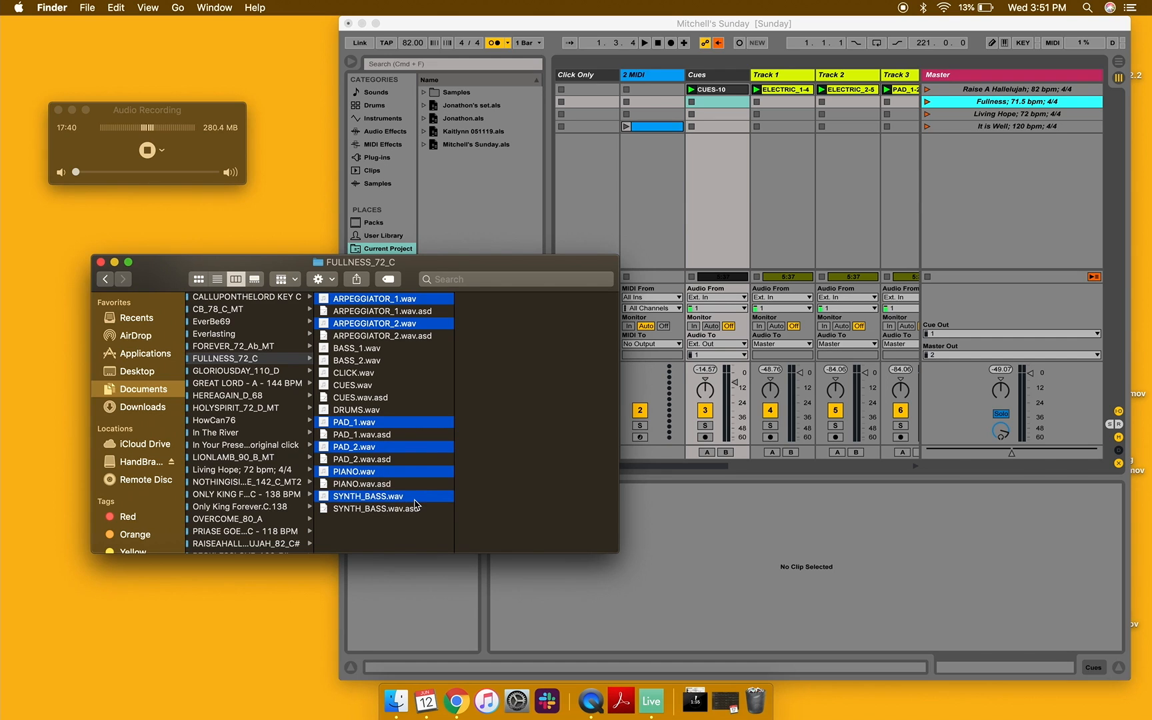
{"action": "left_click_drag", "start_coordinate": [420, 301], "coordinate": [772, 100]}
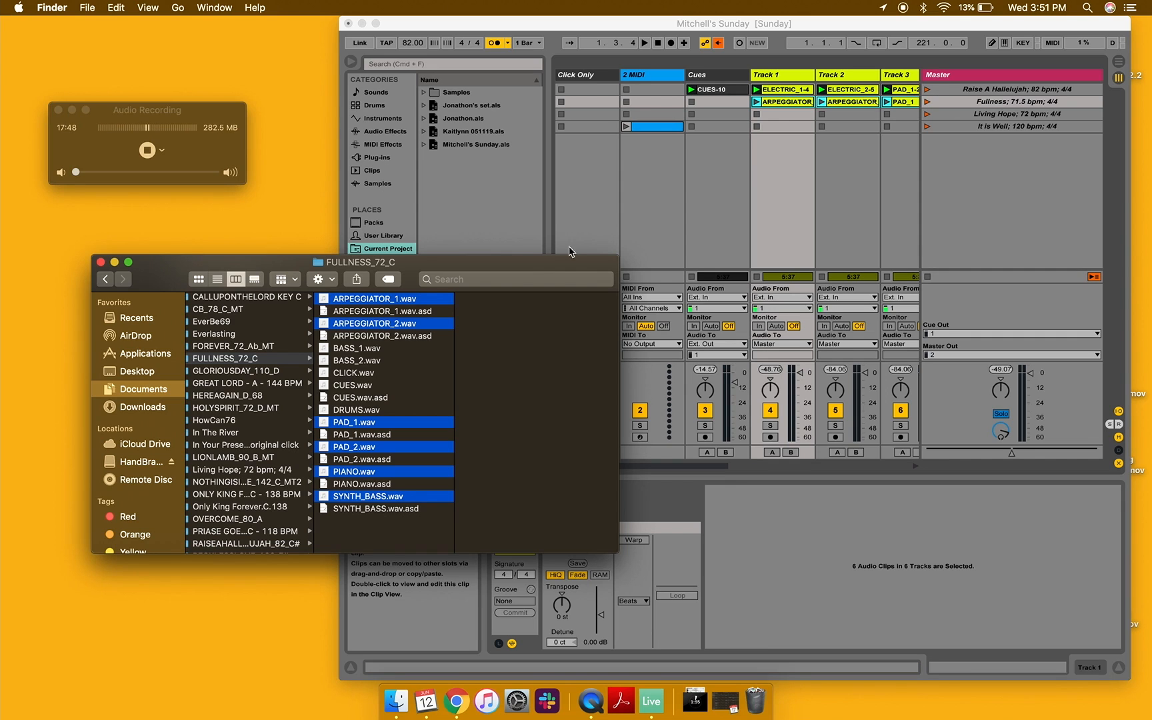
Place the FULLNESS_72_C folder's CUES.wav in the Cues track's slot of the "Fullness" scene and look across the loaded tracks
{"action": "left_click", "coordinate": [373, 386]}
{"action": "left_click_drag", "start_coordinate": [378, 389], "coordinate": [722, 101]}
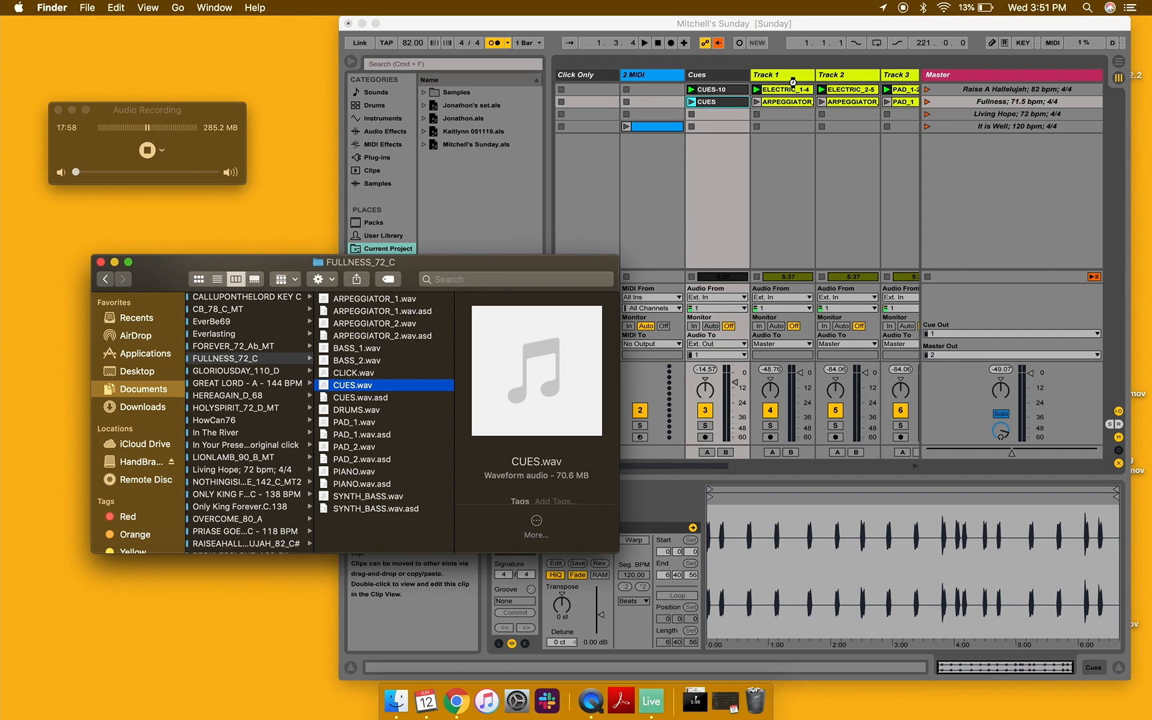
{"action": "scroll", "coordinate": [814, 76], "scroll_direction": "right", "scroll_amount": 5}
{"action": "scroll", "coordinate": [814, 76], "scroll_direction": "left", "scroll_amount": 5}
Open the "Living Hope; 72 bpm; 4/4" folder in Click Tracks and select Key of D Pad.m4a
{"action": "scroll", "coordinate": [333, 407], "scroll_direction": "left", "scroll_amount": 2}
{"action": "scroll", "coordinate": [262, 421], "scroll_direction": "down", "scroll_amount": 3}
{"action": "left_click", "coordinate": [277, 412]}
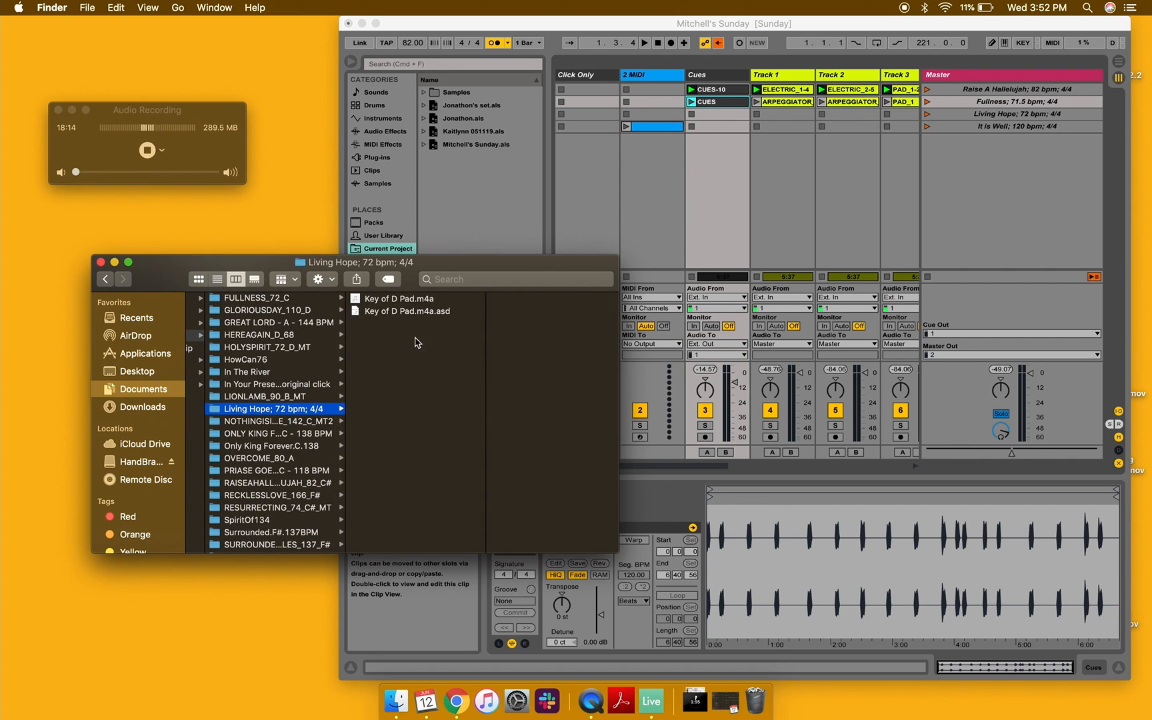
{"action": "left_click", "coordinate": [420, 300]}
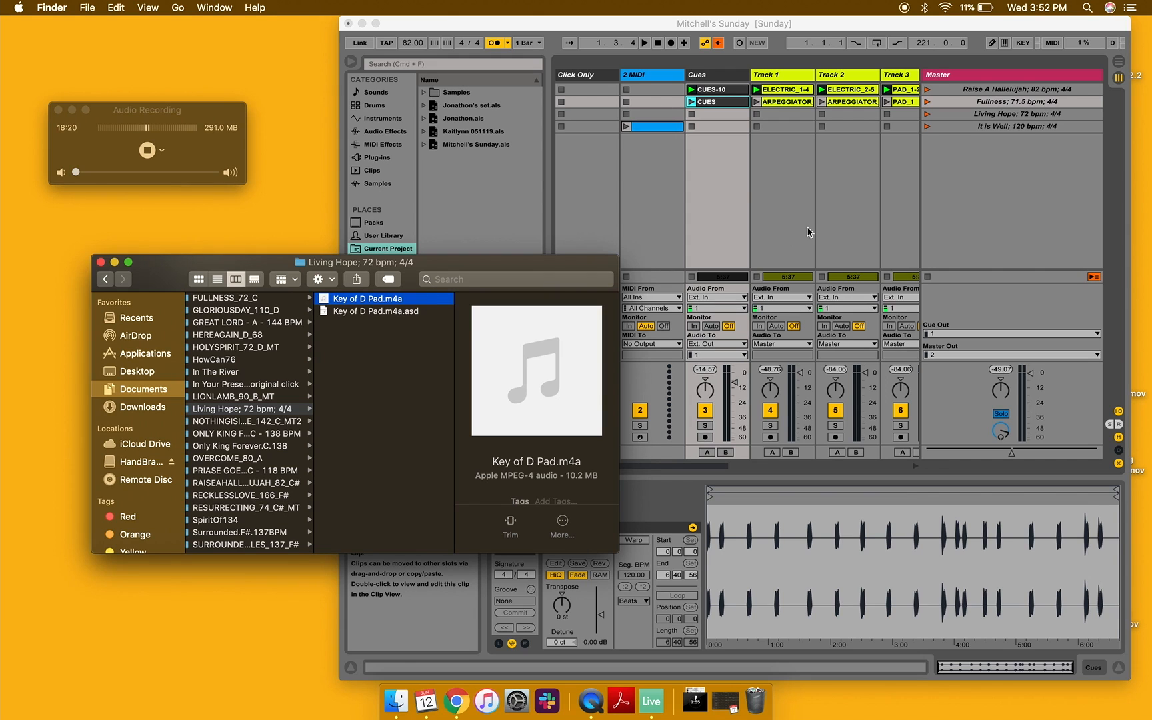
{"action": "left_click", "coordinate": [764, 139]}
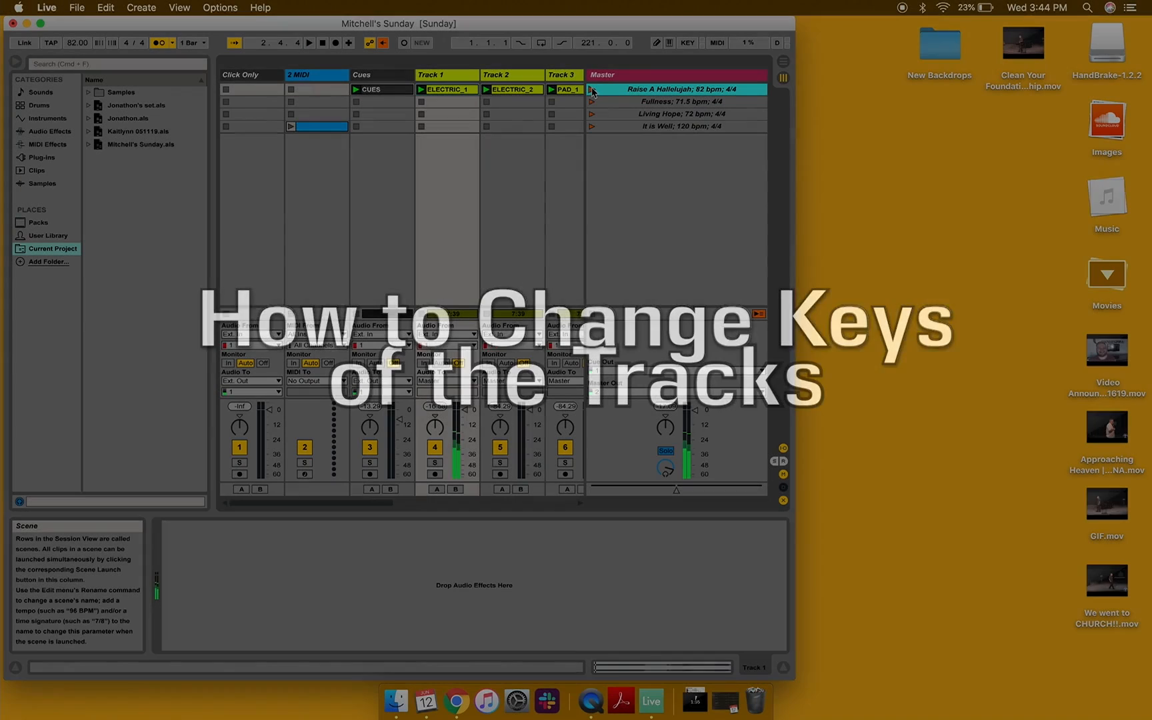
Switch to Finder, rename the RAISEAHALLELUJAH_82_Db folder to RAISEAHALLELUJAH_82_C#, then close the window and return to the Live set
{"action": "scroll", "coordinate": [488, 206], "scroll_direction": "left", "scroll_amount": 2}
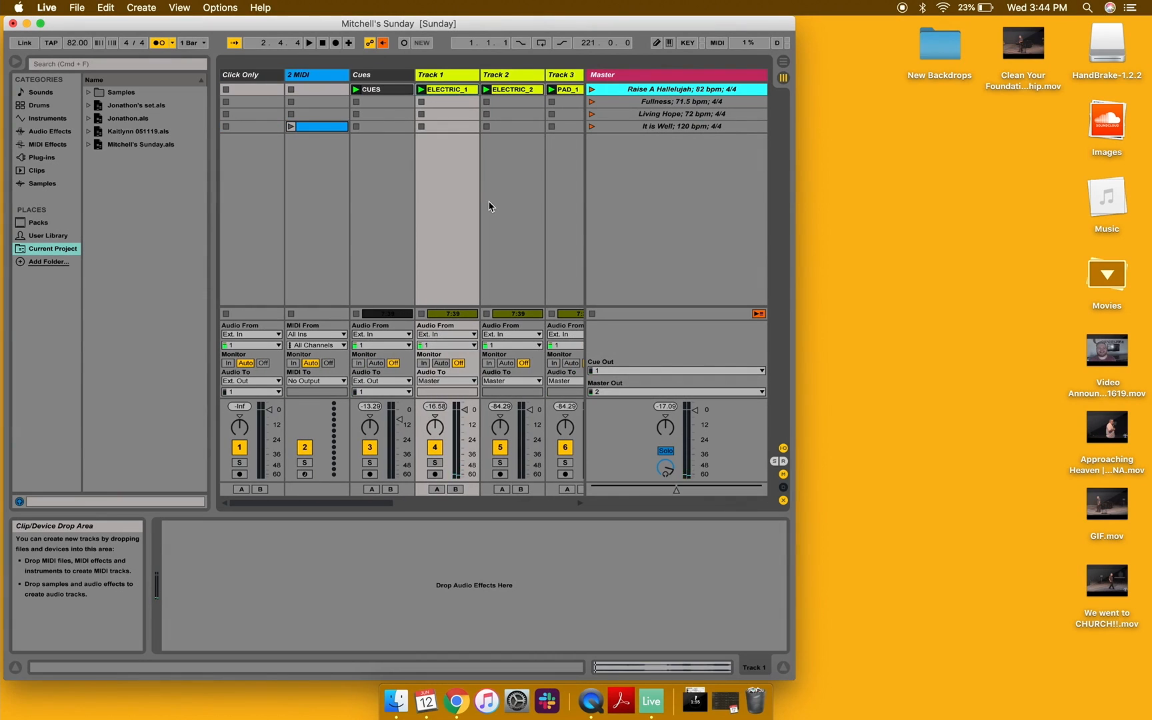
{"action": "left_click", "coordinate": [461, 88]}
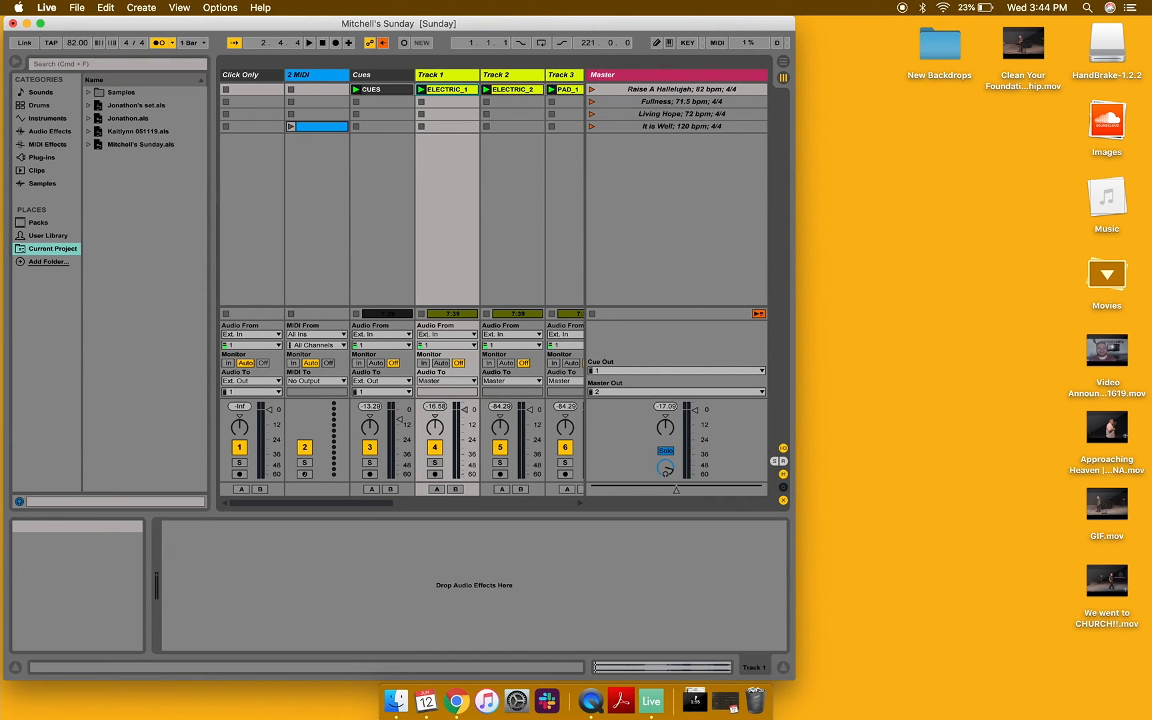
{"action": "left_click", "coordinate": [395, 700]}
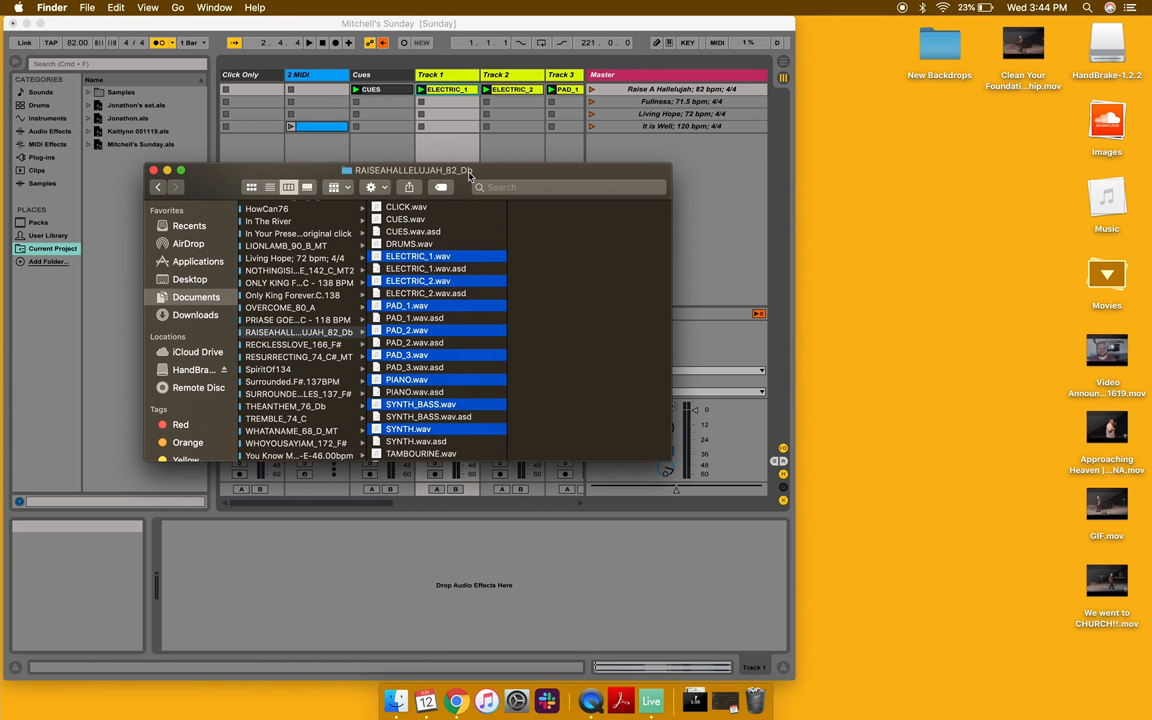
{"action": "scroll", "coordinate": [301, 378], "scroll_direction": "up", "scroll_amount": 1}
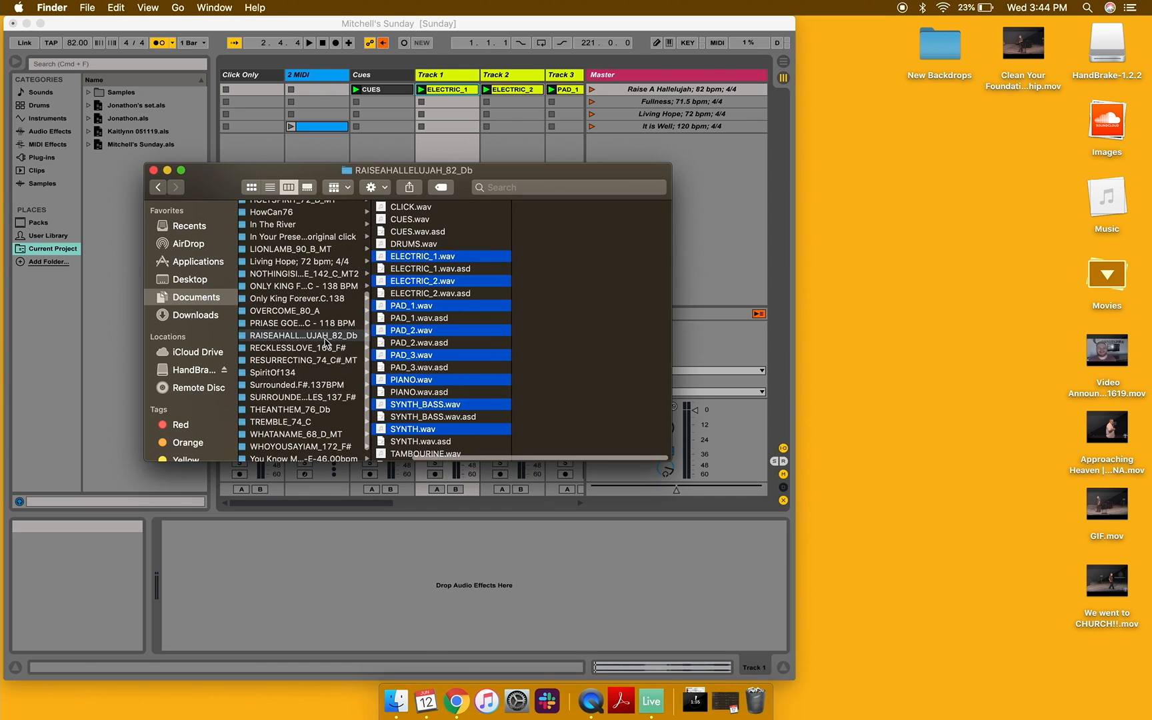
{"action": "left_click", "coordinate": [326, 341]}
{"action": "key", "text": "Return"}
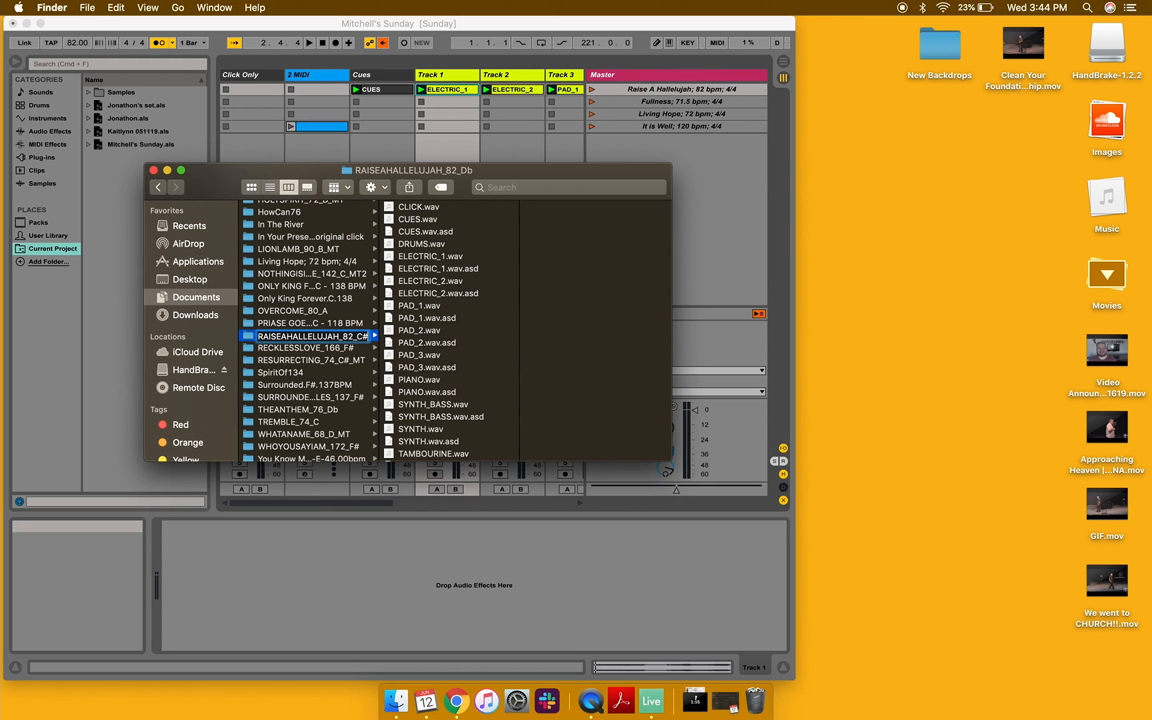
{"action": "type", "text": "C#"}
{"action": "key", "text": "Return"}
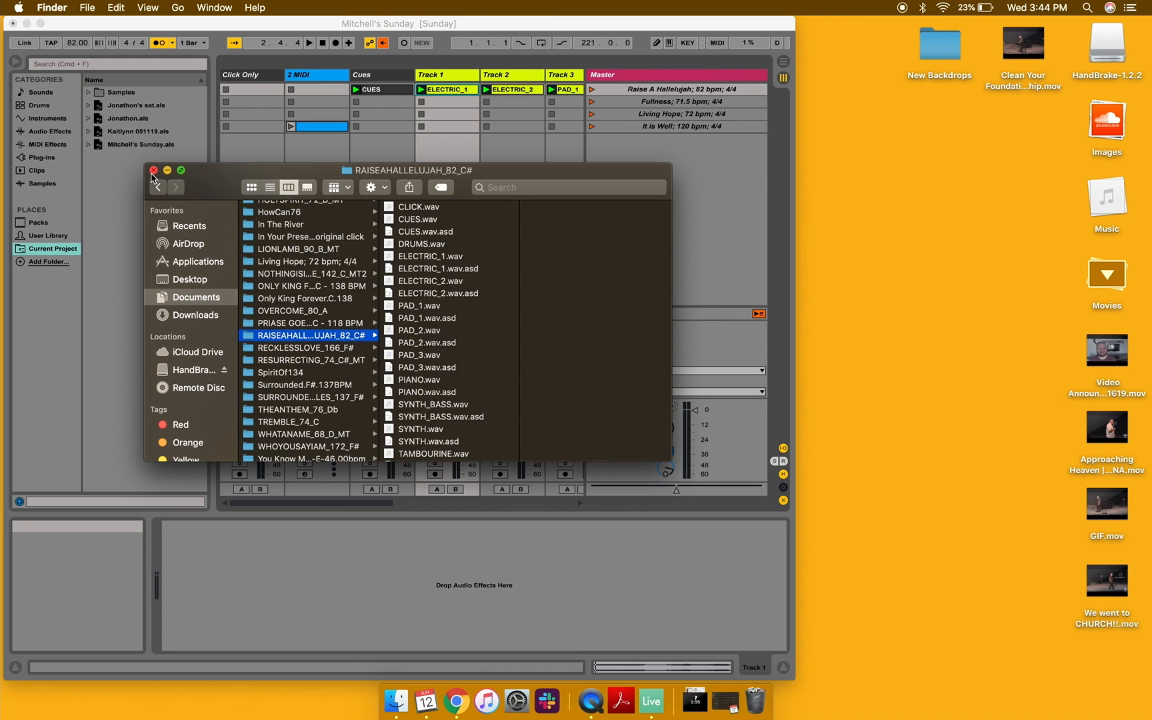
{"action": "left_click", "coordinate": [153, 170]}
{"action": "left_click", "coordinate": [752, 204]}
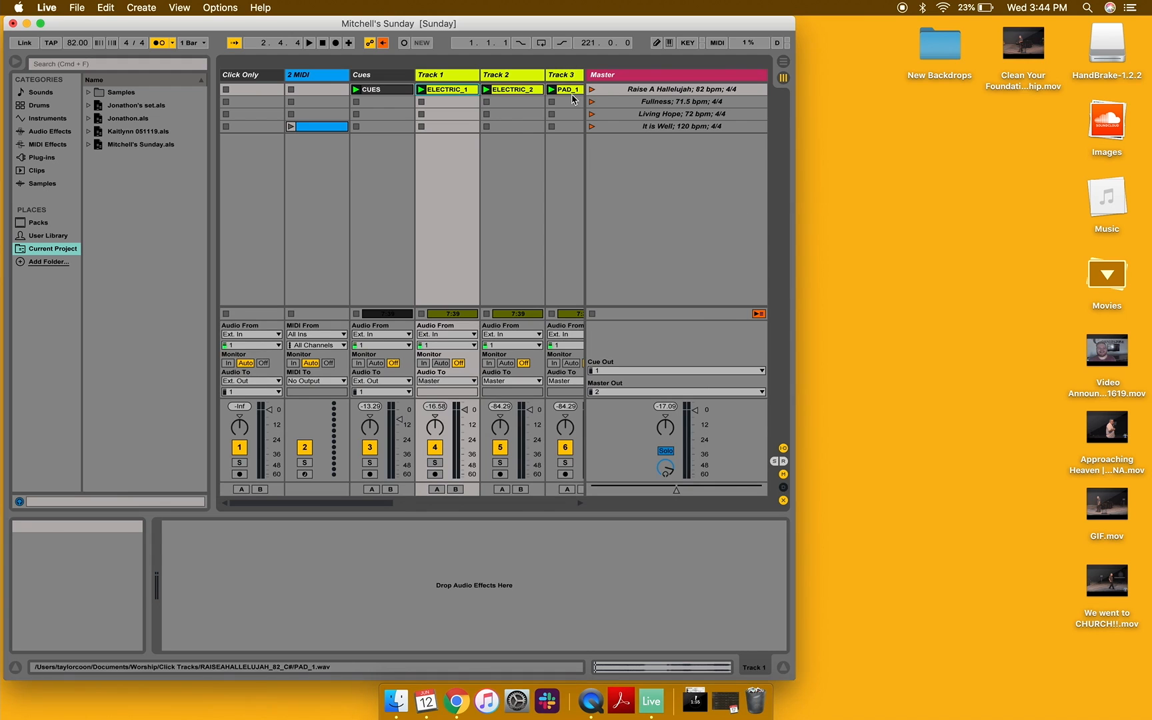
Look across the "Raise A Hallelujah" scene and select its stem clips from ELECTRIC_1 through SYNTH
{"action": "scroll", "coordinate": [460, 96], "scroll_direction": "right", "scroll_amount": 5}
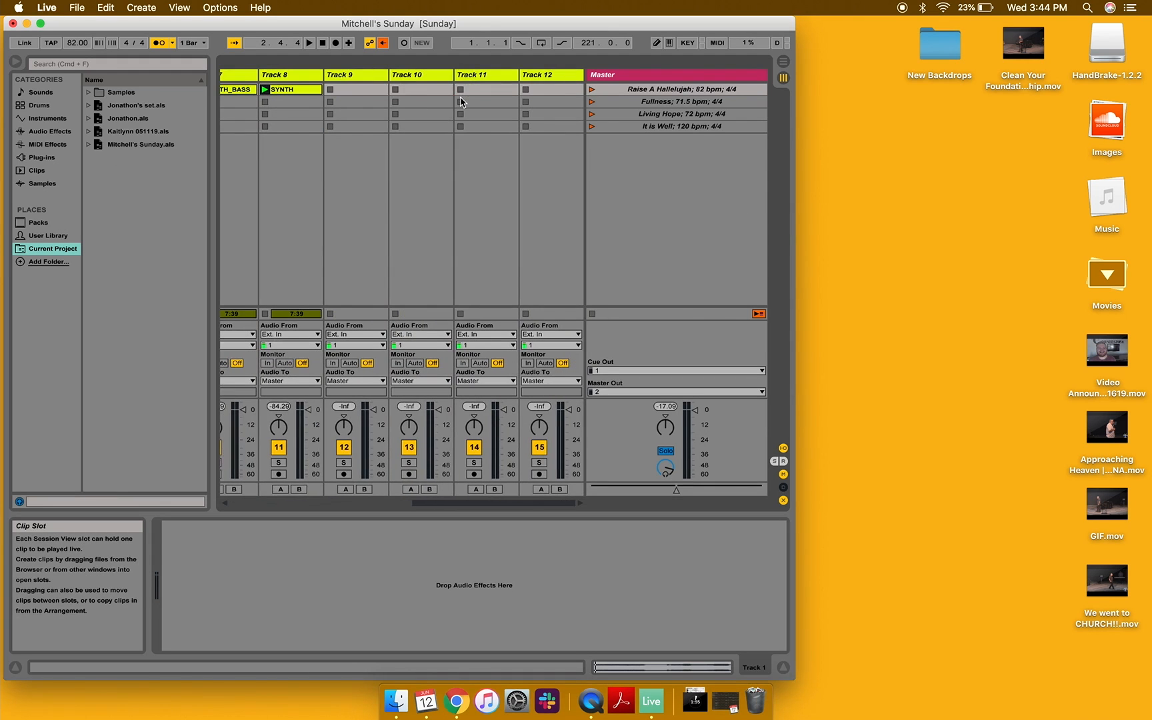
{"action": "scroll", "coordinate": [464, 99], "scroll_direction": "left", "scroll_amount": 5}
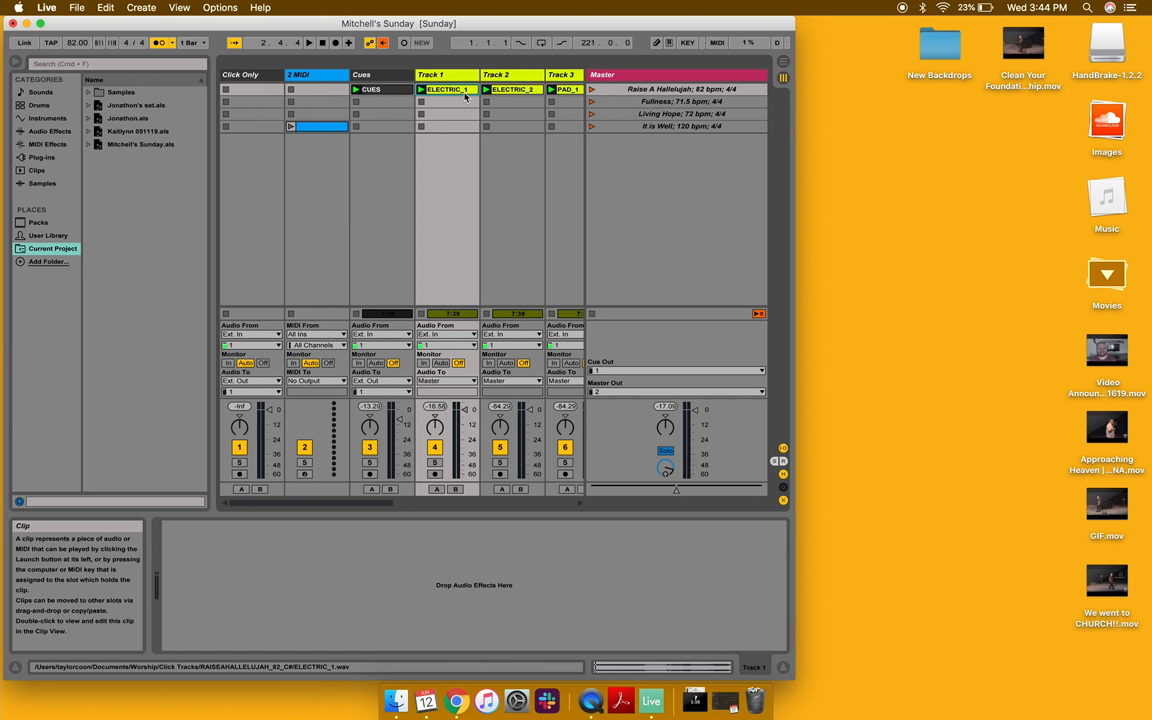
{"action": "scroll", "coordinate": [465, 96], "scroll_direction": "right", "scroll_amount": 5}
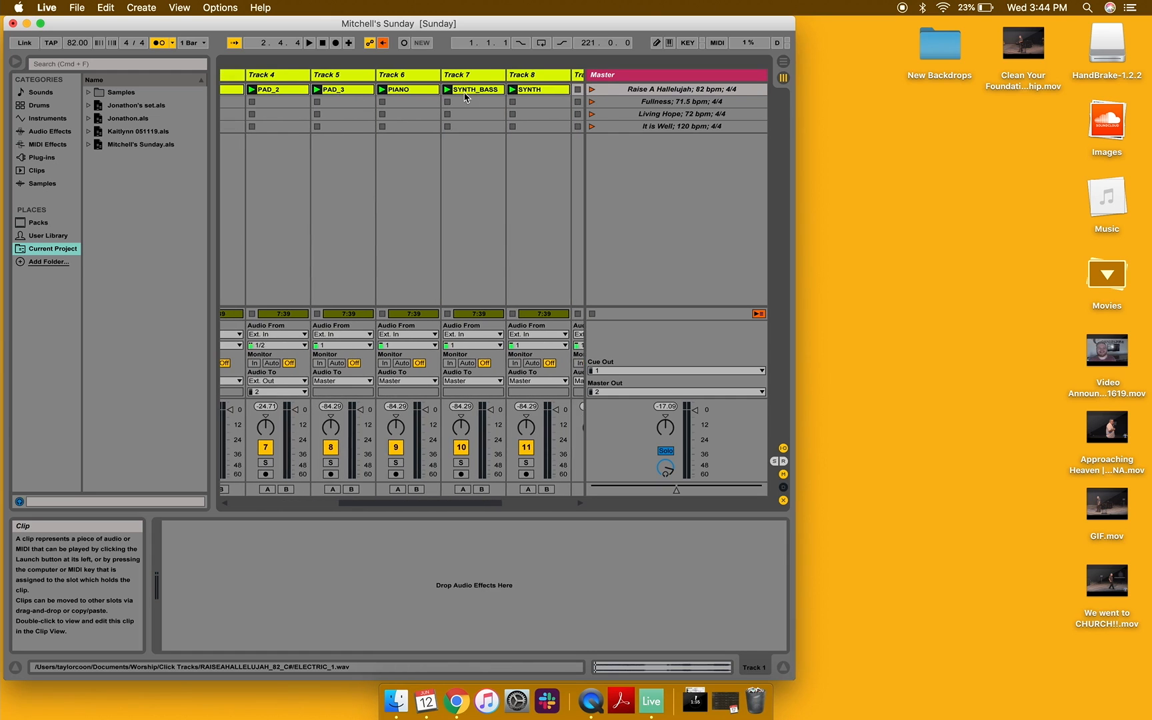
{"action": "scroll", "coordinate": [464, 96], "scroll_direction": "right", "scroll_amount": 1}
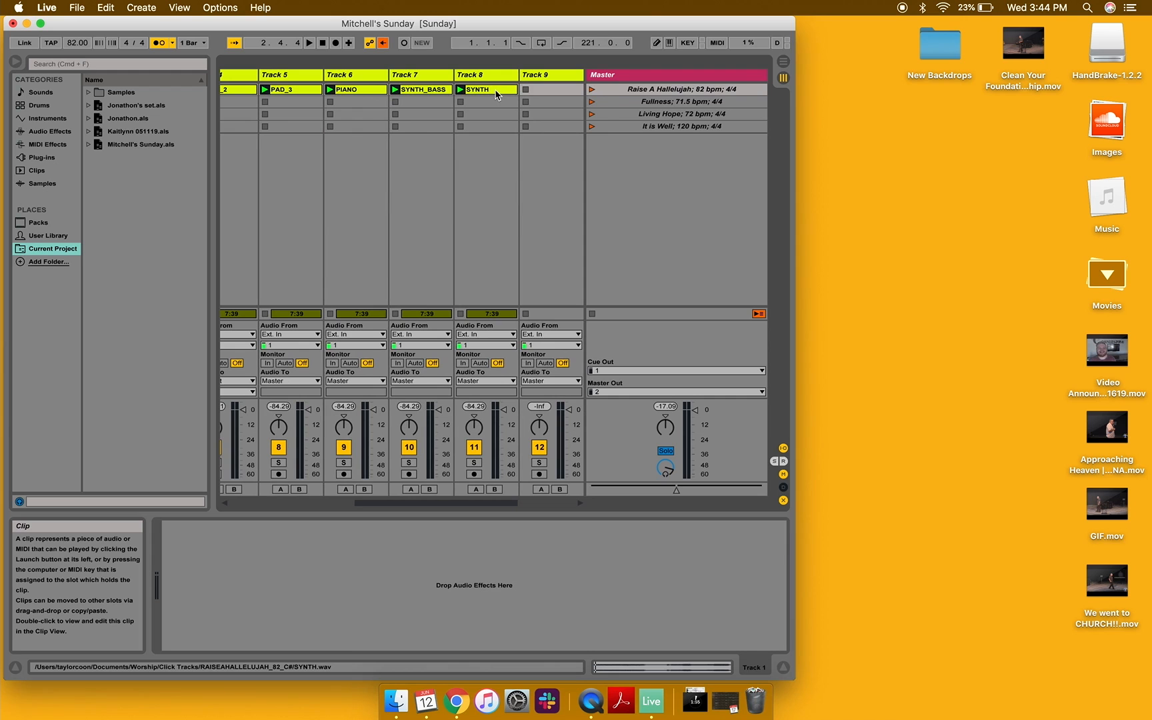
{"action": "left_click", "coordinate": [496, 94]}
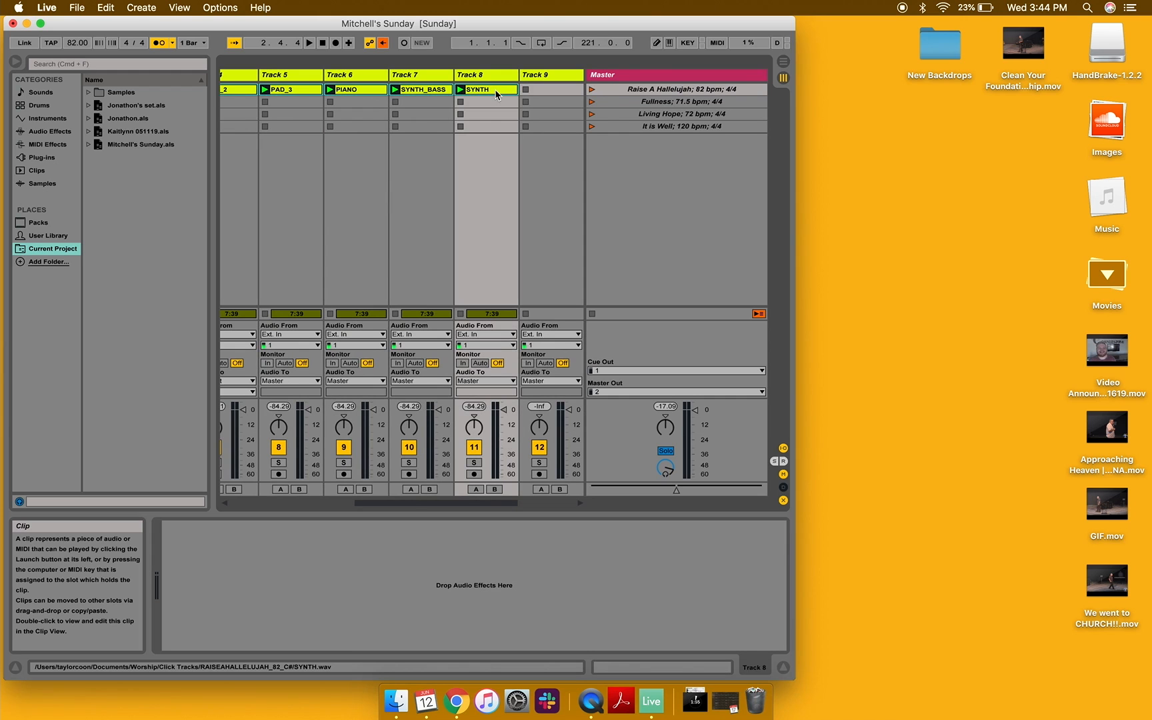
{"action": "scroll", "coordinate": [496, 94], "scroll_direction": "left", "scroll_amount": 6}
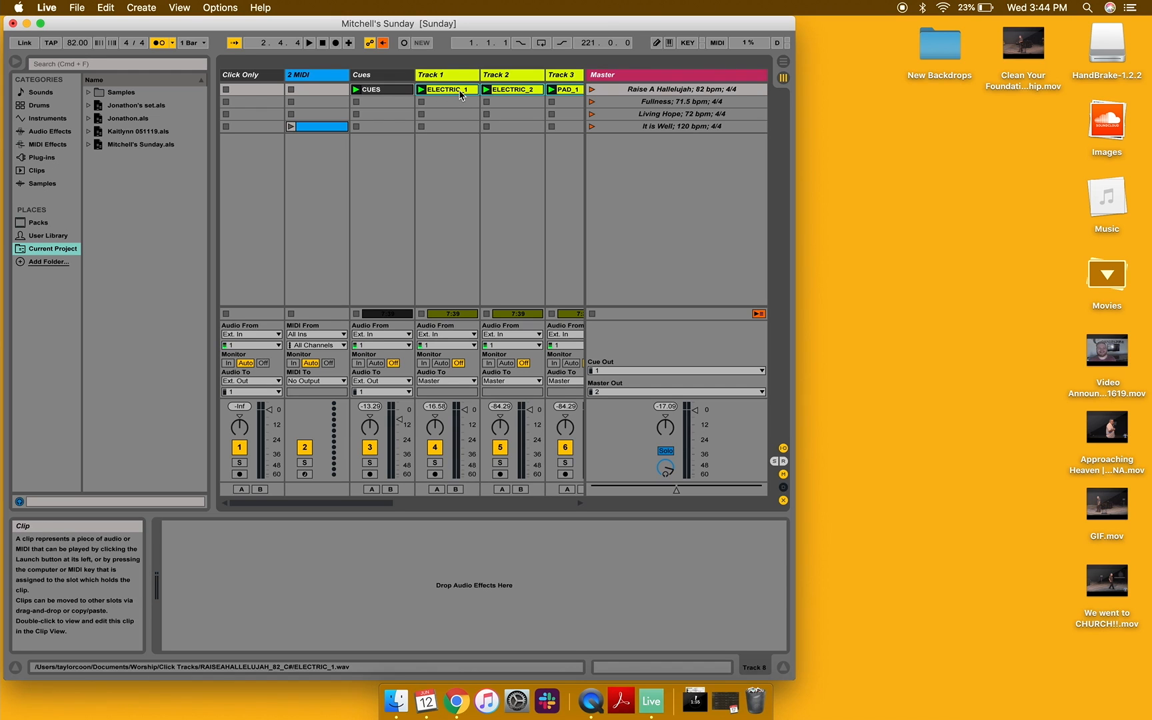
Open the ELECTRIC_1 clip's sample properties and briefly play the "Raise A Hallelujah" scene
{"action": "double_click", "coordinate": [460, 94]}
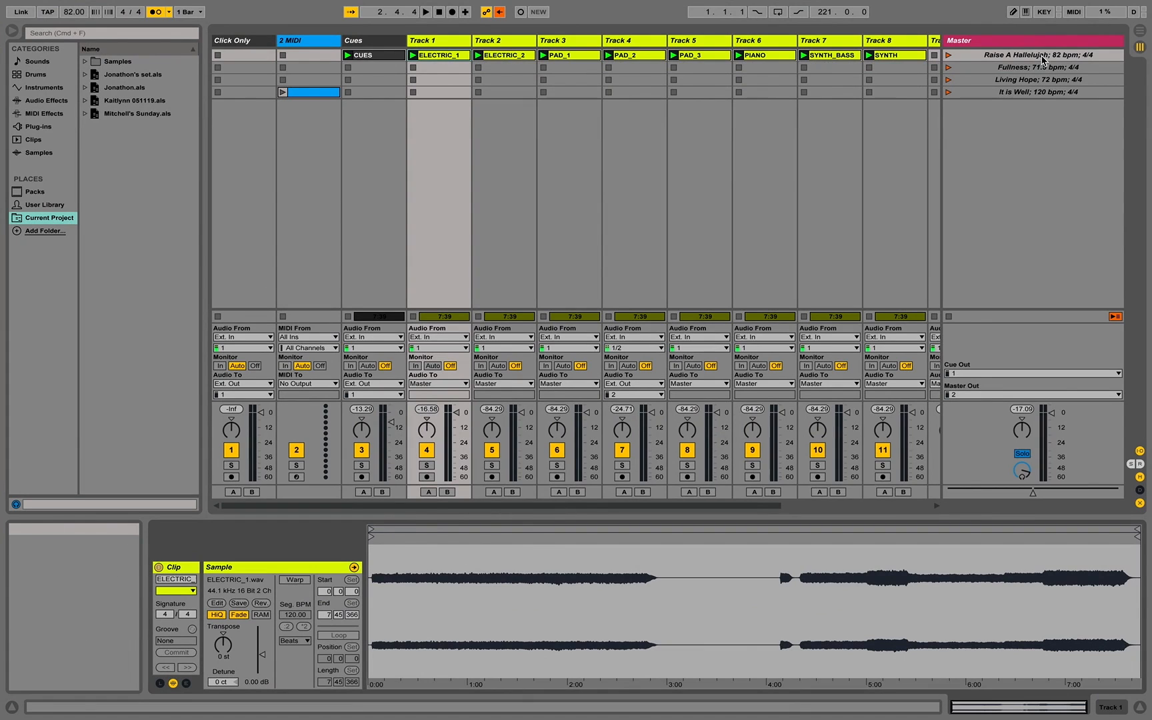
{"action": "left_click", "coordinate": [949, 56]}
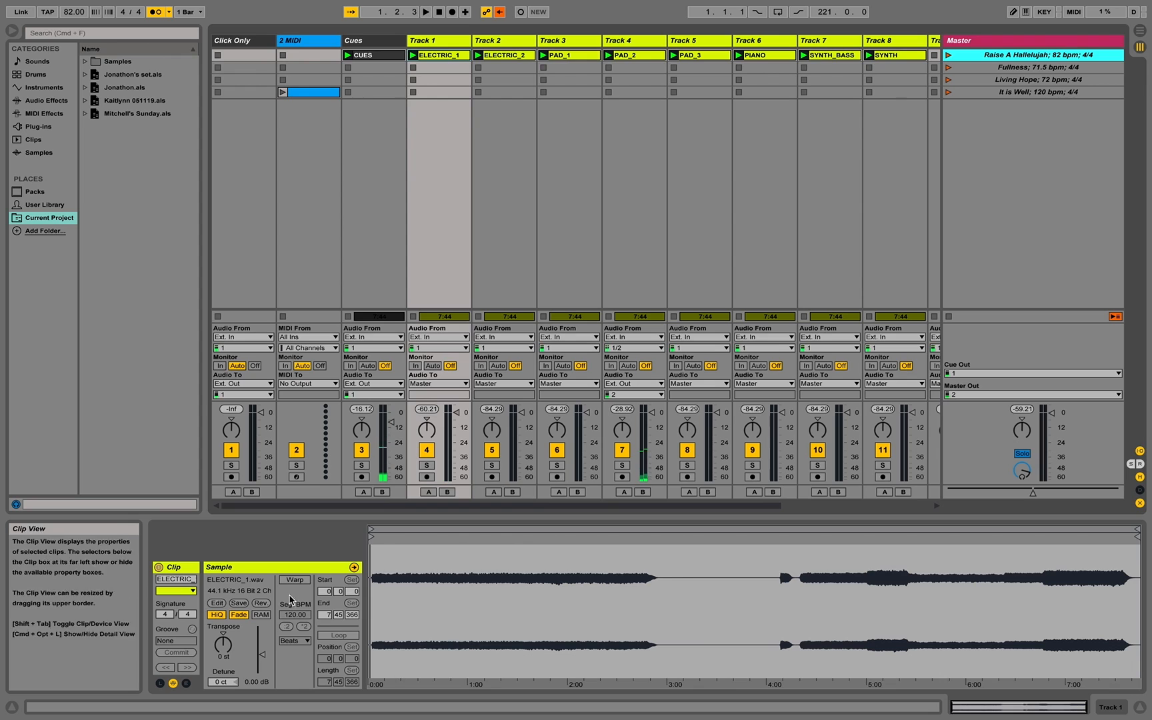
{"action": "key", "text": "space"}
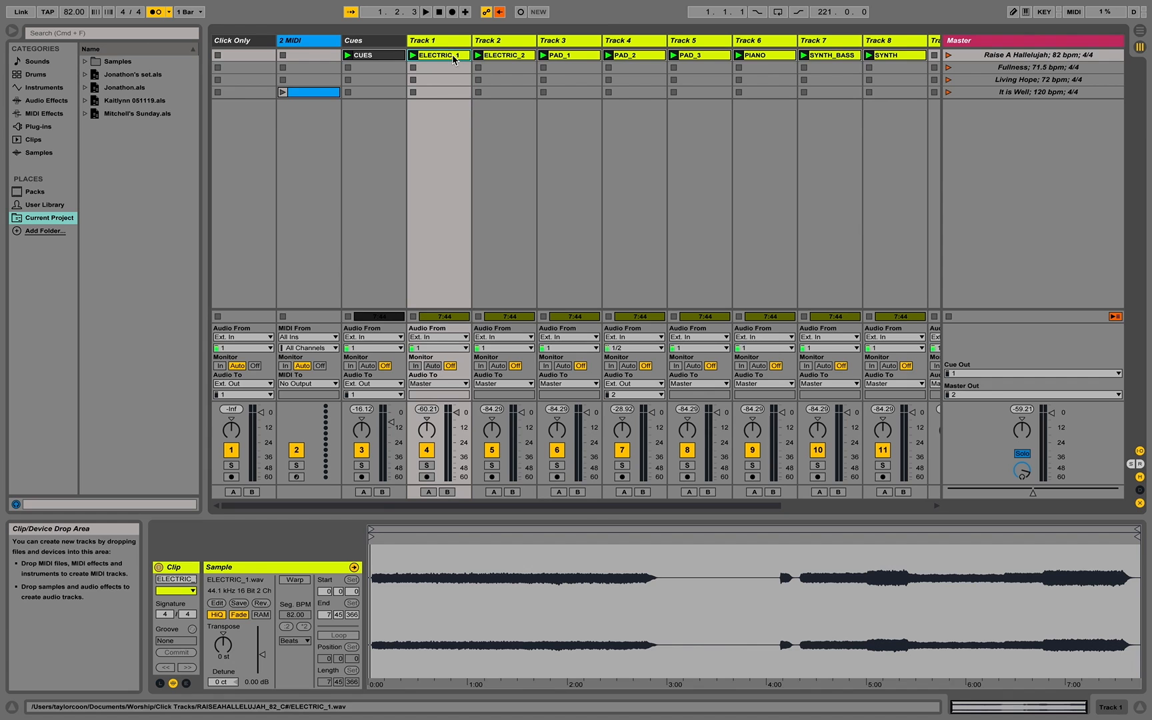
Select all stem clips from ELECTRIC_1 through SYNTH in the "Raise A Hallelujah" scene and turn on Warp for them
{"action": "scroll", "coordinate": [619, 55], "scroll_direction": "right", "scroll_amount": 5}
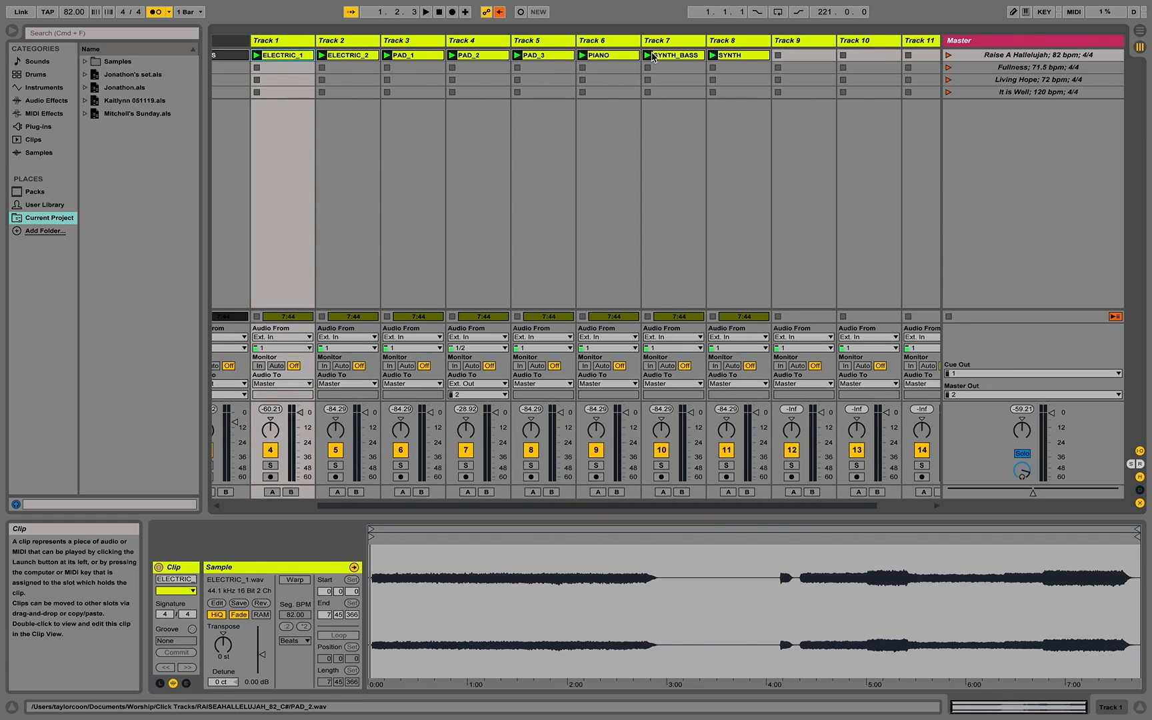
{"action": "left_click", "coordinate": [729, 59], "text": "shift"}
{"action": "scroll", "coordinate": [729, 60], "scroll_direction": "left", "scroll_amount": 5}
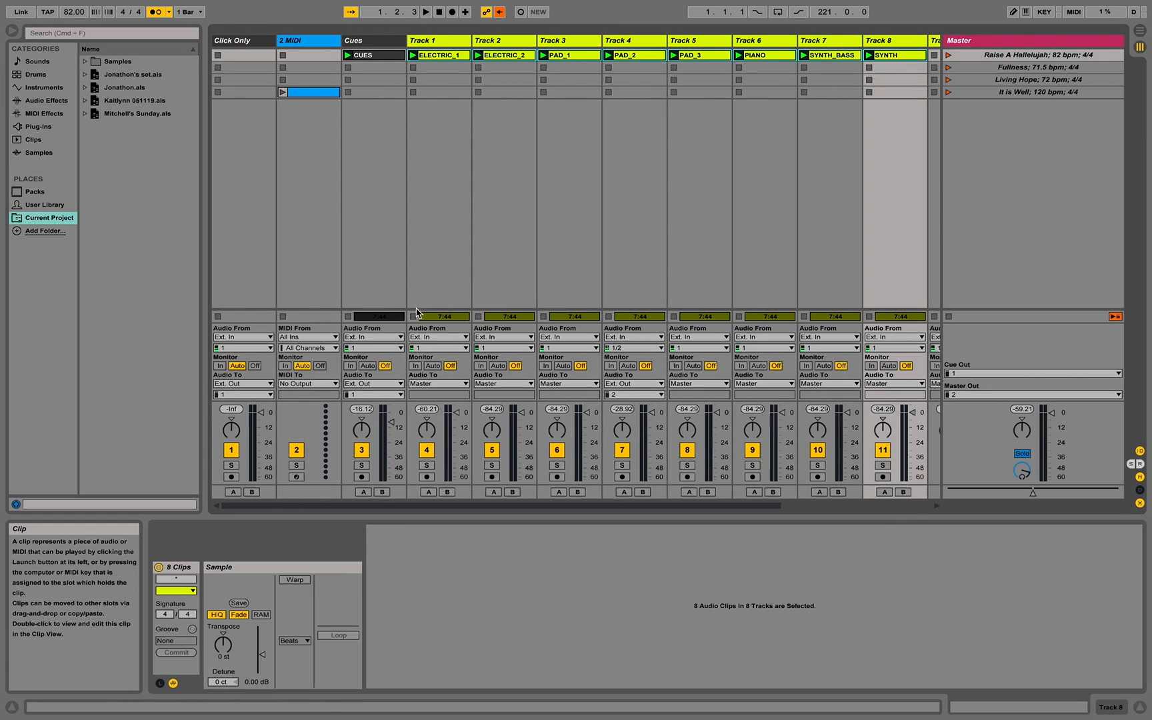
{"action": "left_click", "coordinate": [295, 579]}
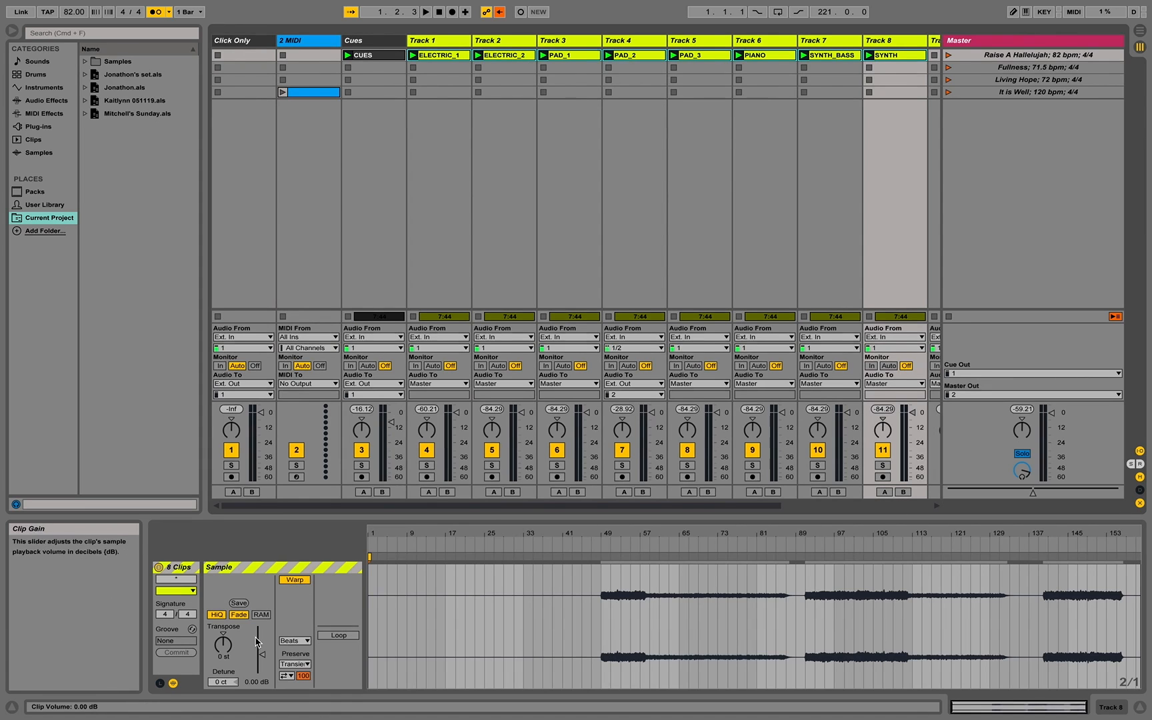
Transpose the selected "Raise A Hallelujah" stem clips to -1 st and launch the scene
{"action": "left_click", "coordinate": [224, 638]}
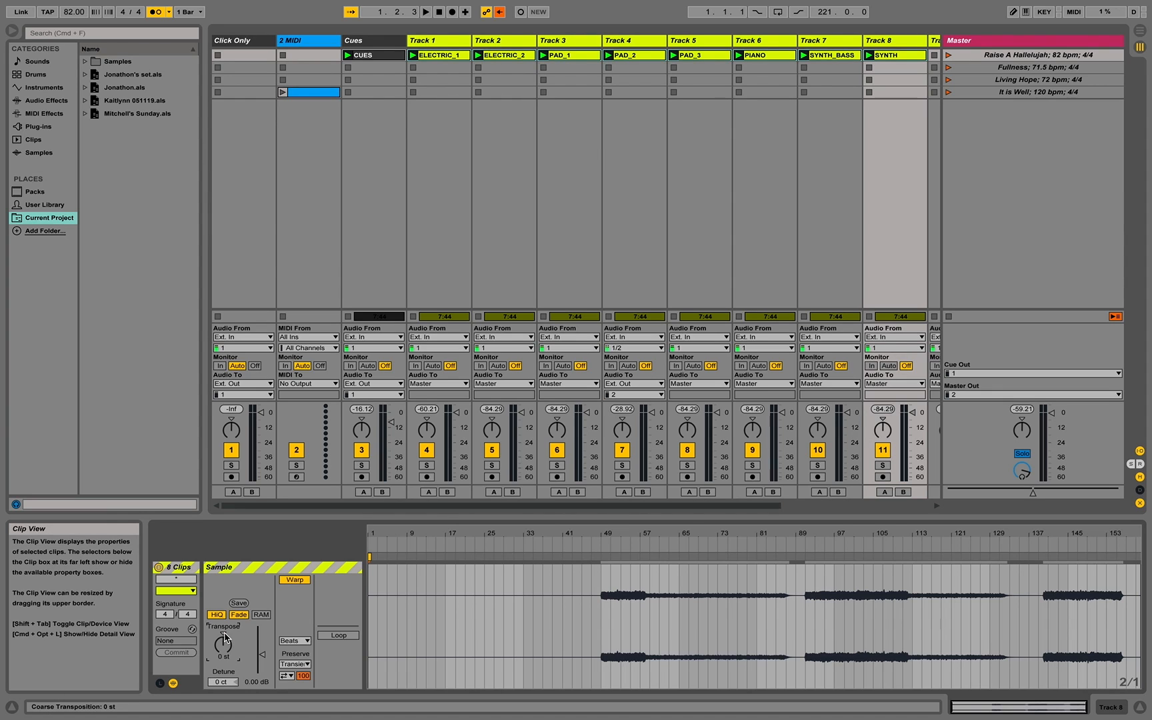
{"action": "left_click", "coordinate": [948, 56]}
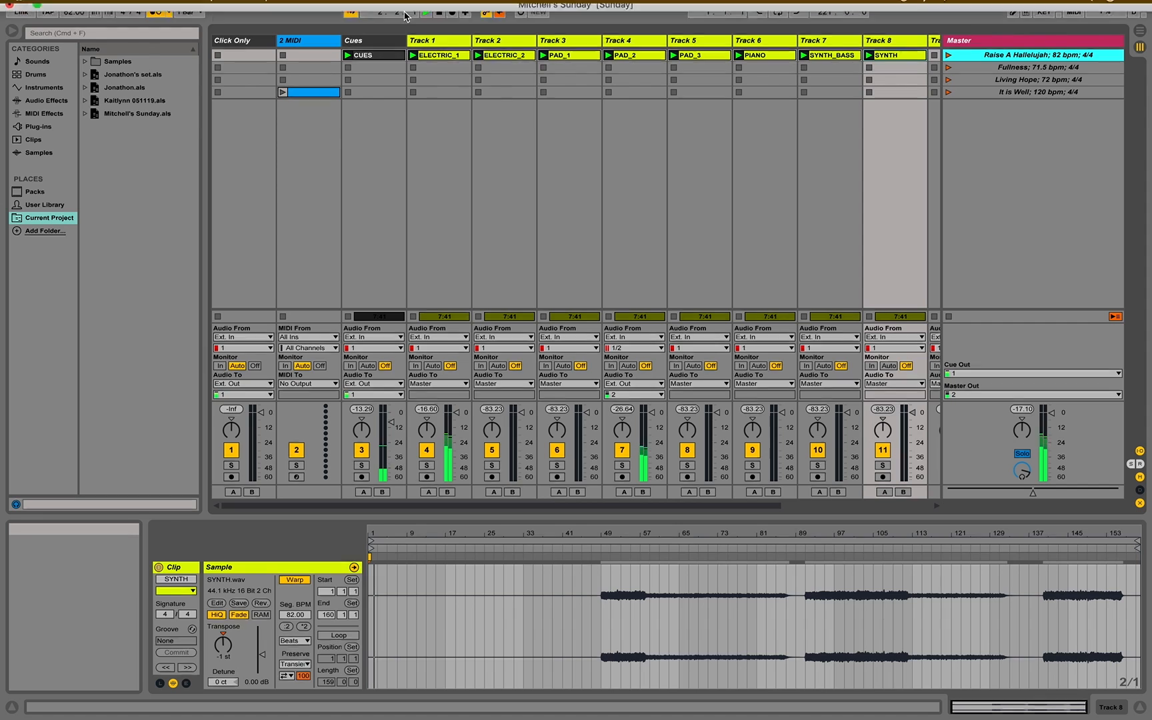
Step through the stem clips from ELECTRIC_1 to SYNTH to check each one's transposition, and stop playback
{"action": "left_click", "coordinate": [444, 55]}
{"action": "key", "text": "Right"}
{"action": "key", "text": "Right"}
{"action": "key", "text": "Right"}
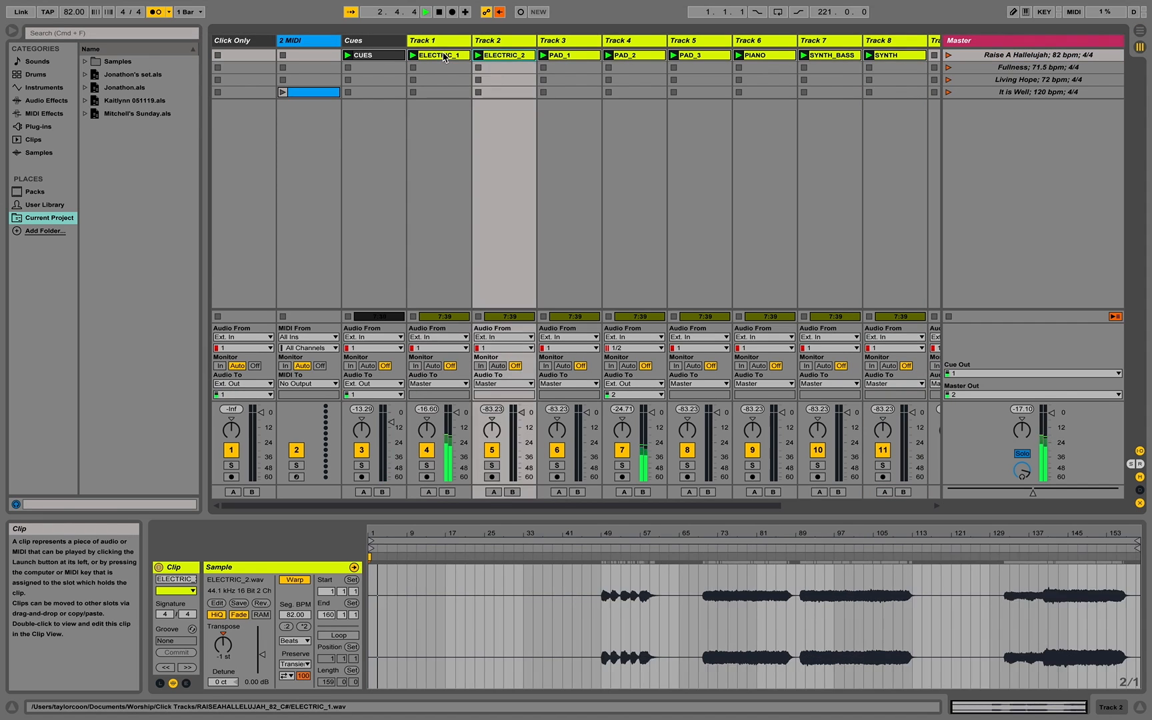
{"action": "key", "text": "Right"}
{"action": "key", "text": "Right"}
{"action": "key", "text": "Right"}
{"action": "key", "text": "Right"}
{"action": "key", "text": "Right"}
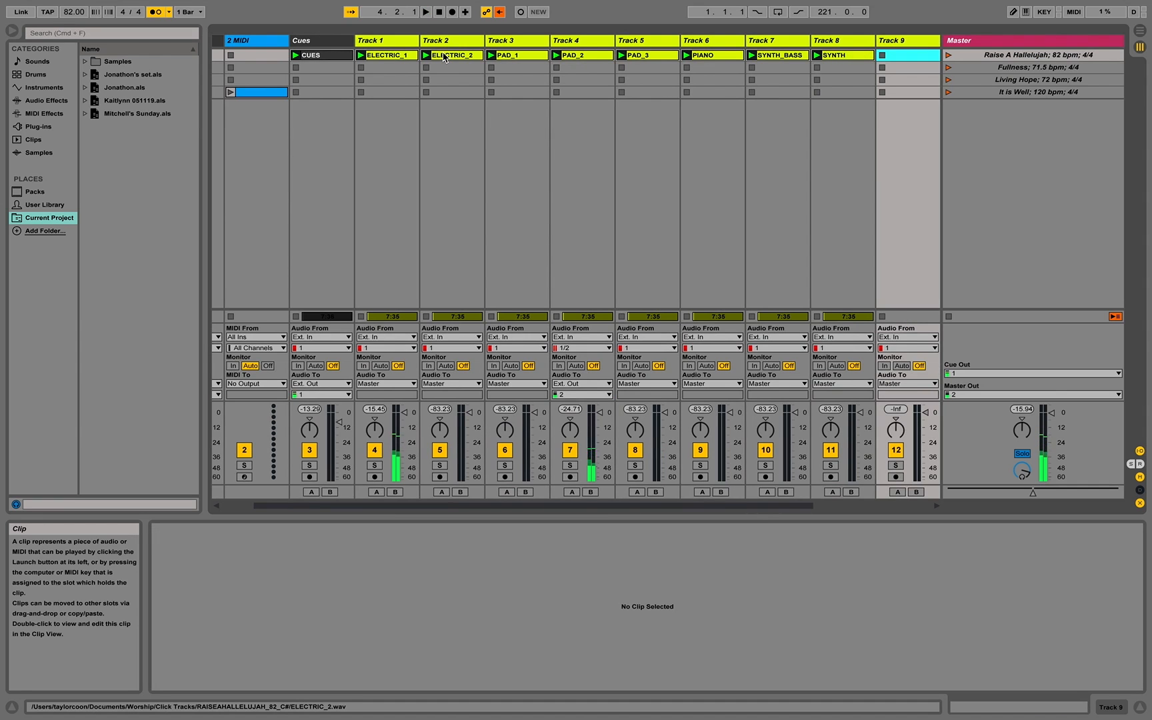
{"action": "scroll", "coordinate": [383, 79], "scroll_direction": "left", "scroll_amount": 2}
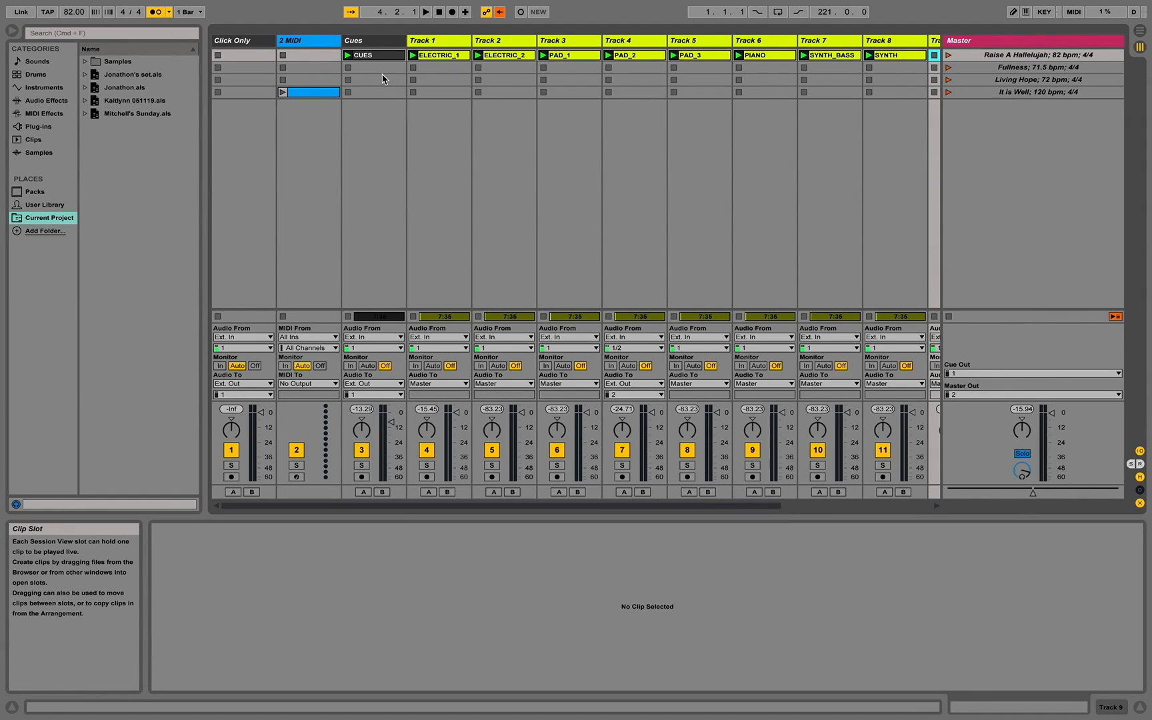
Select the "Raise A Hallelujah" clips from CUES through SYNTH and copy them
{"action": "left_click", "coordinate": [391, 56]}
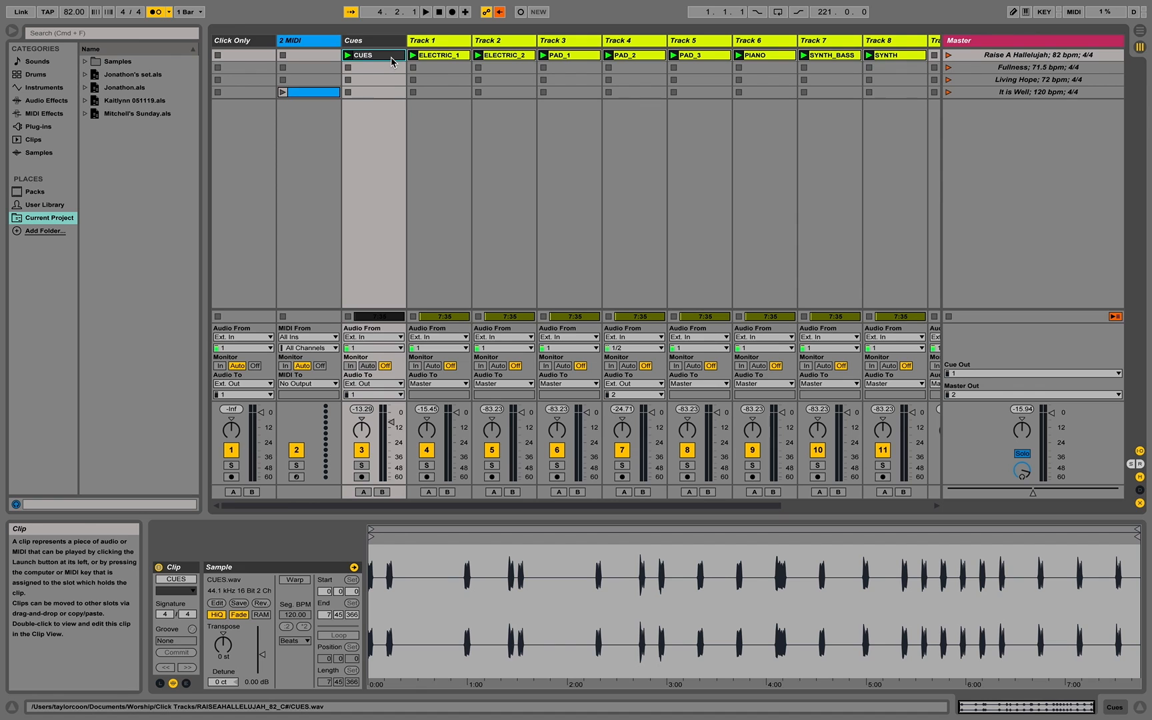
{"action": "scroll", "coordinate": [507, 141], "scroll_direction": "right", "scroll_amount": 3}
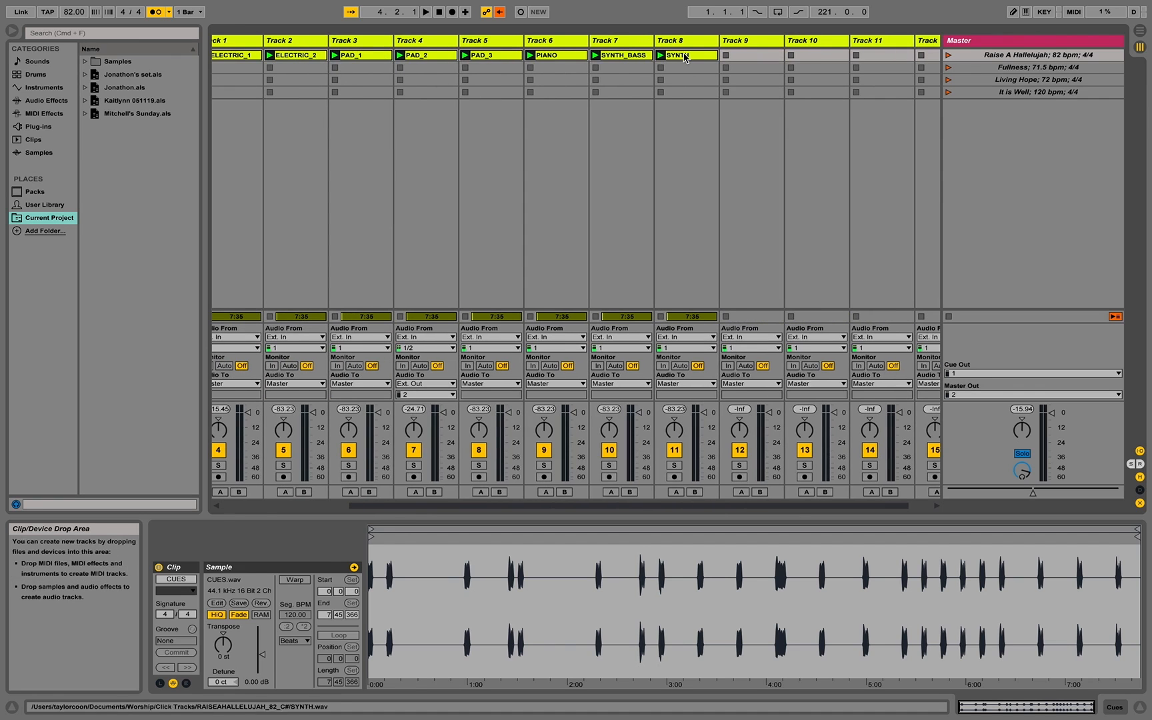
{"action": "scroll", "coordinate": [670, 104], "scroll_direction": "left", "scroll_amount": 3}
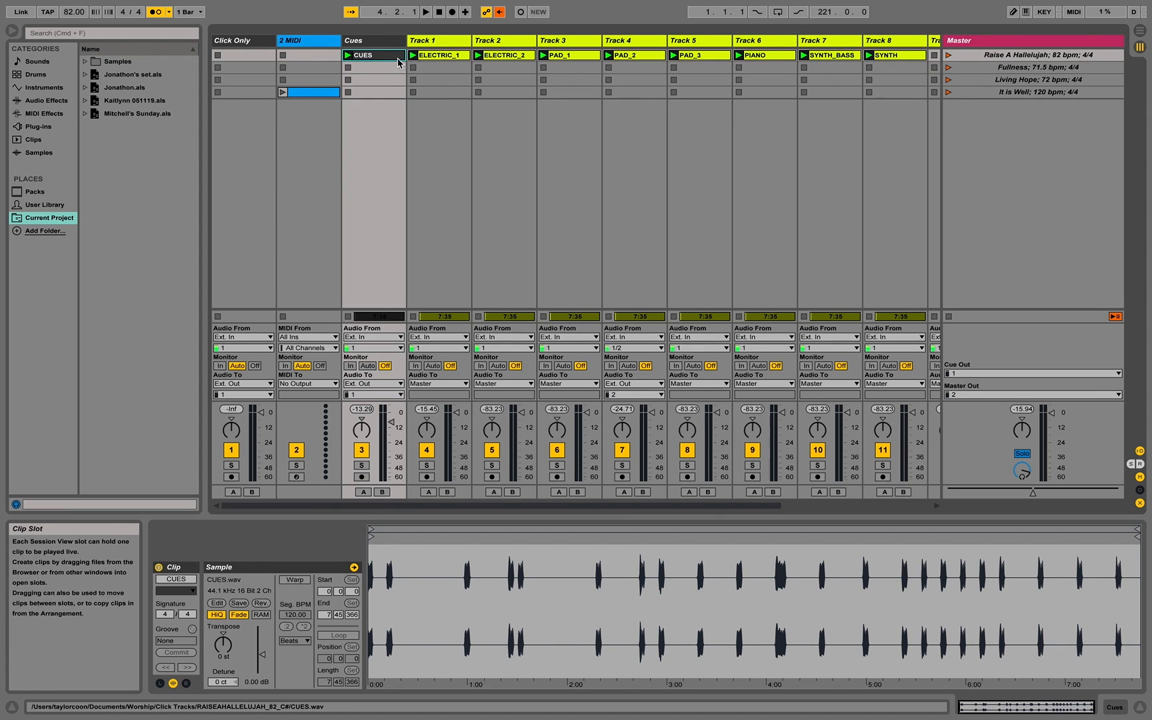
{"action": "left_click", "coordinate": [469, 165]}
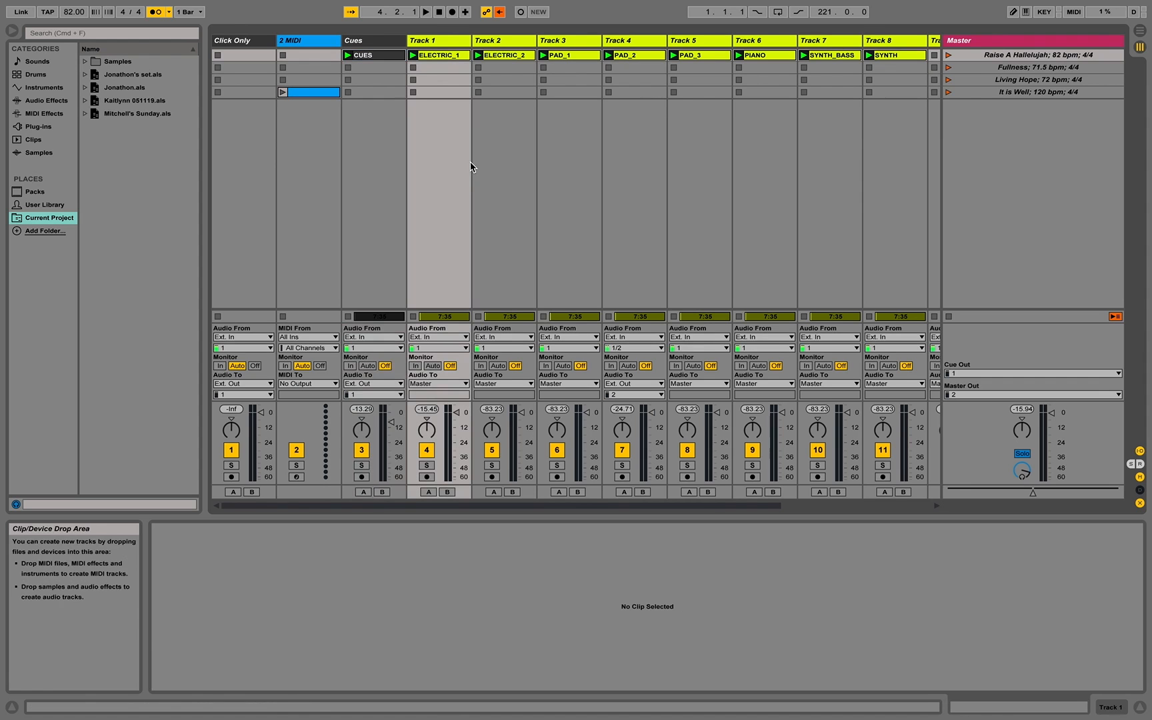
{"action": "left_click", "coordinate": [383, 59]}
{"action": "scroll", "coordinate": [667, 133], "scroll_direction": "right", "scroll_amount": 5}
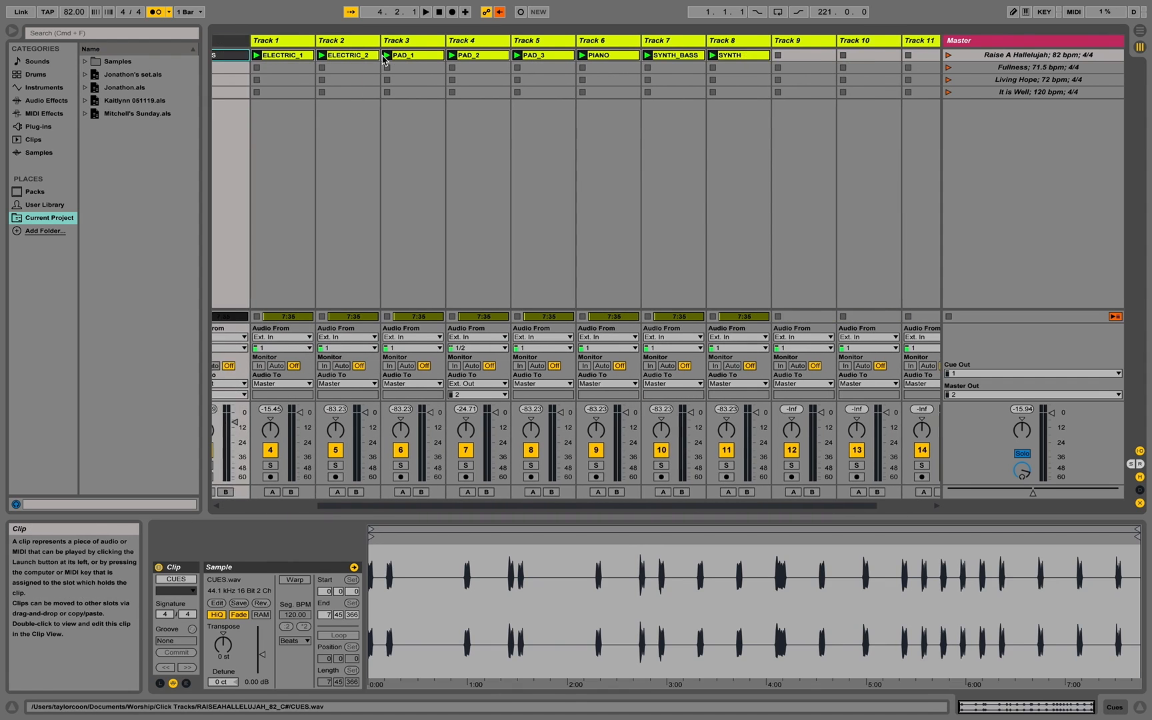
{"action": "left_click", "coordinate": [694, 55], "text": "shift"}
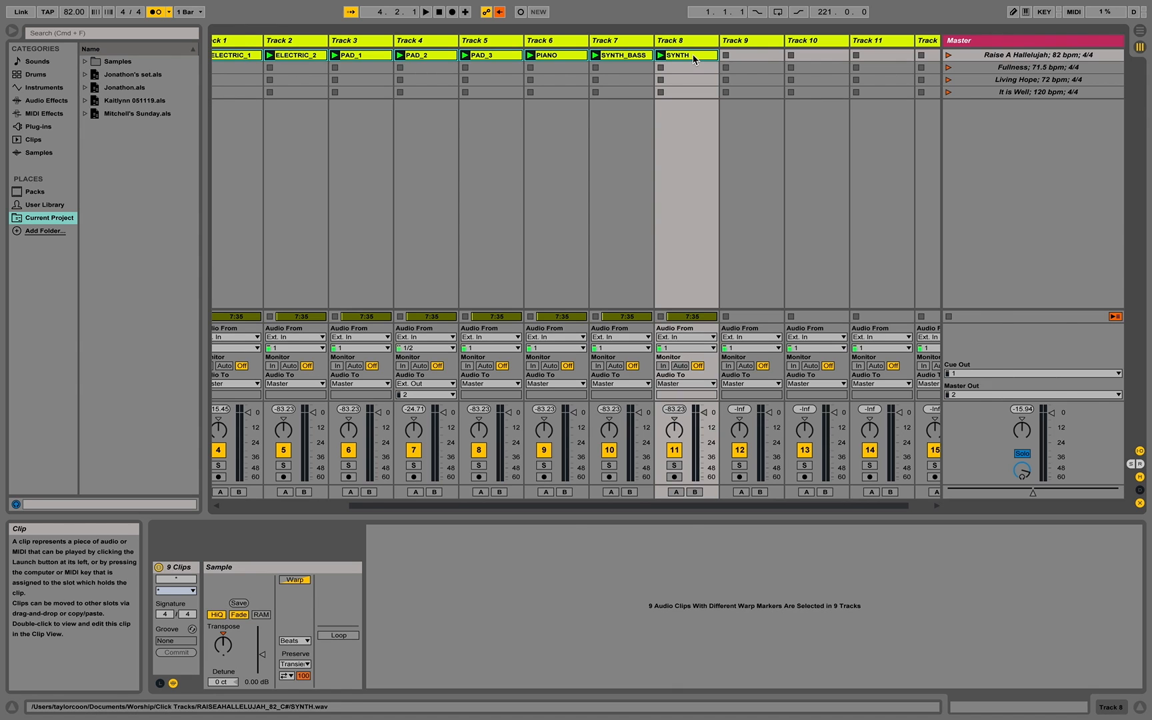
Switch to the Arrangement View and reactivate the arrangement's contents with Back to Arrangement
{"action": "key", "text": "Tab"}
{"action": "scroll", "coordinate": [745, 108], "scroll_direction": "left", "scroll_amount": 10}
{"action": "scroll", "coordinate": [744, 110], "scroll_direction": "down", "scroll_amount": 3}
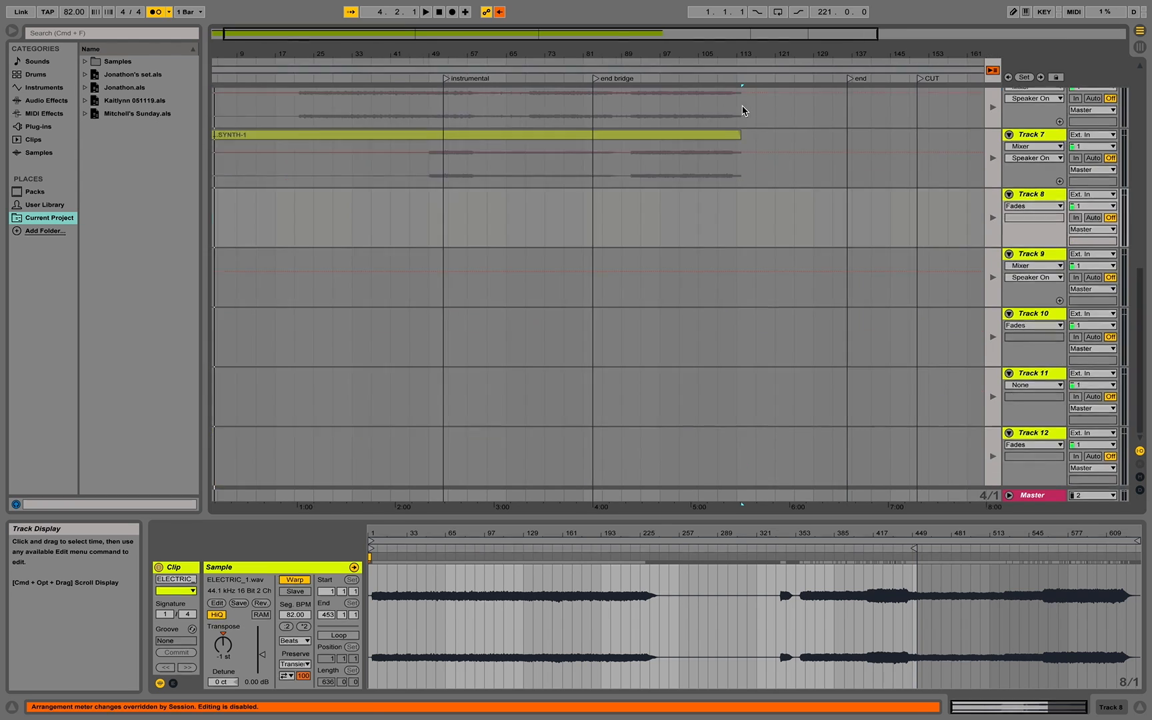
{"action": "scroll", "coordinate": [745, 111], "scroll_direction": "up", "scroll_amount": 3}
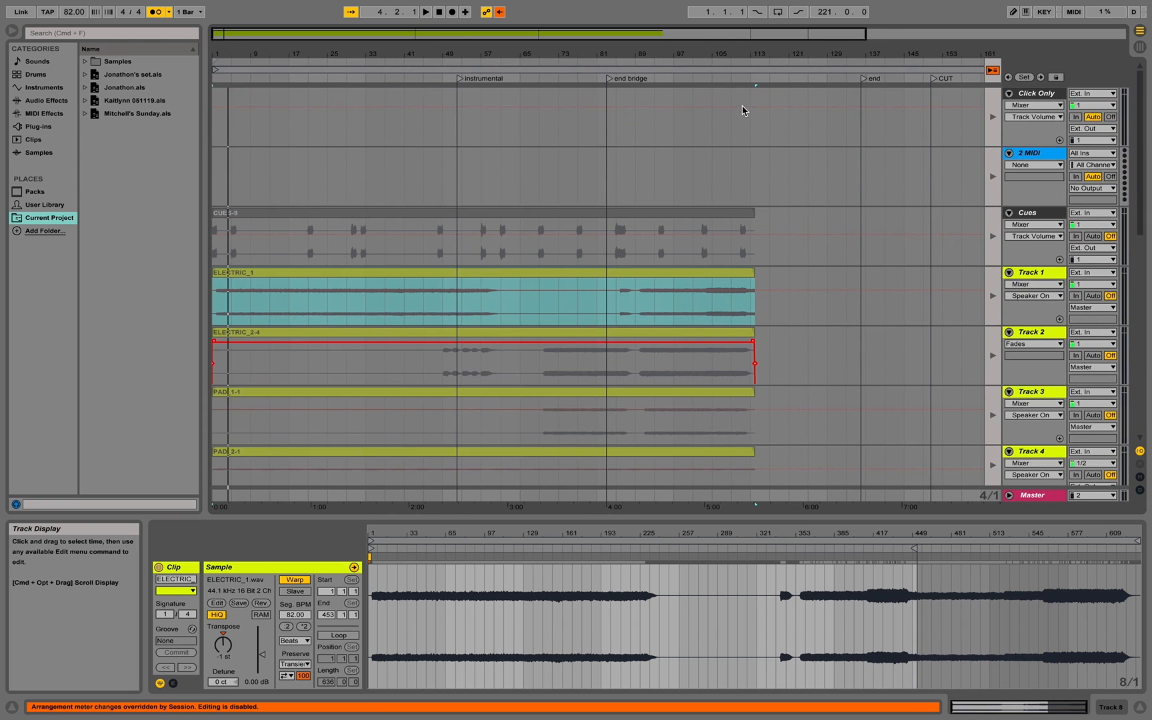
{"action": "left_click", "coordinate": [994, 71]}
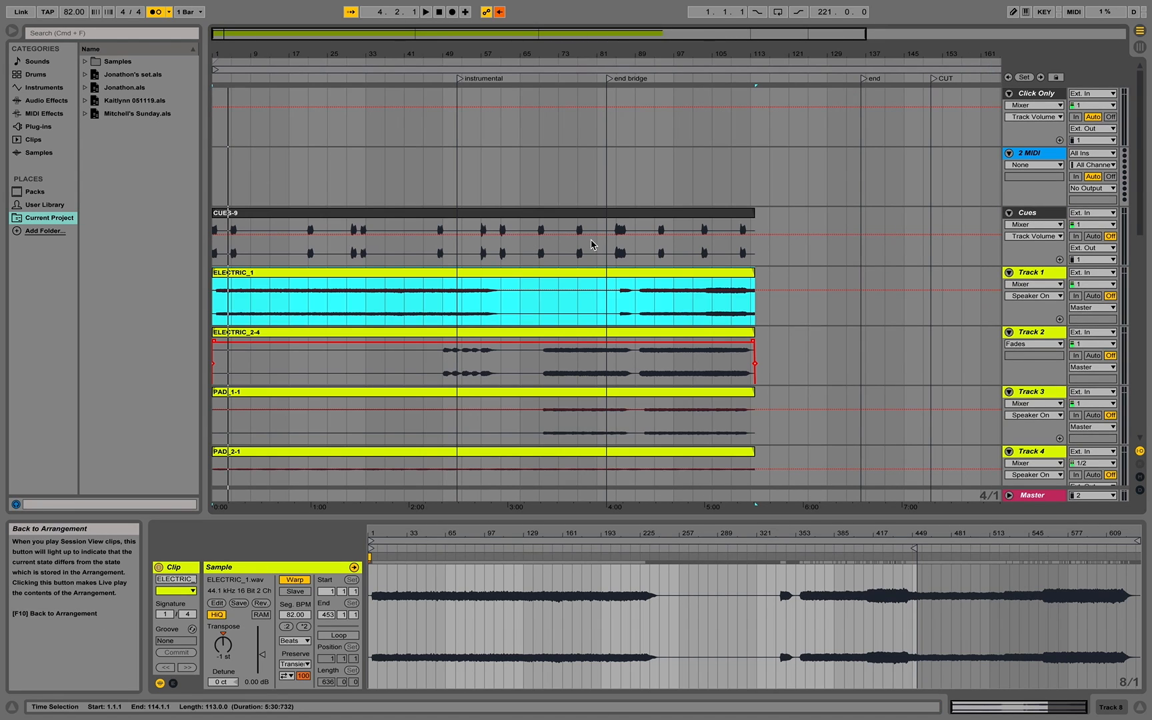
Delete all old clips from the arrangement along with the instrumental, end bridge, end and CUT locators
{"action": "key", "text": "super+a"}
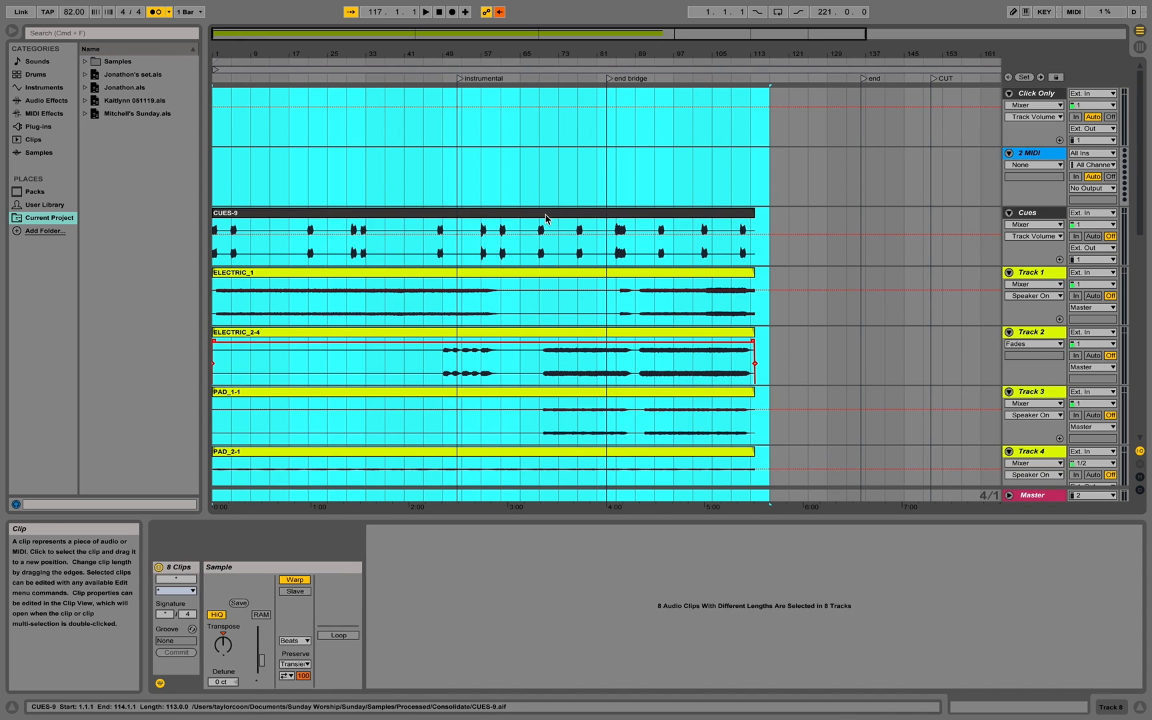
{"action": "key", "text": "Delete"}
{"action": "left_click", "coordinate": [458, 80]}
{"action": "key", "text": "Delete"}
{"action": "left_click", "coordinate": [607, 80]}
{"action": "key", "text": "Delete"}
{"action": "key", "text": "Delete"}
{"action": "key", "text": "Delete"}
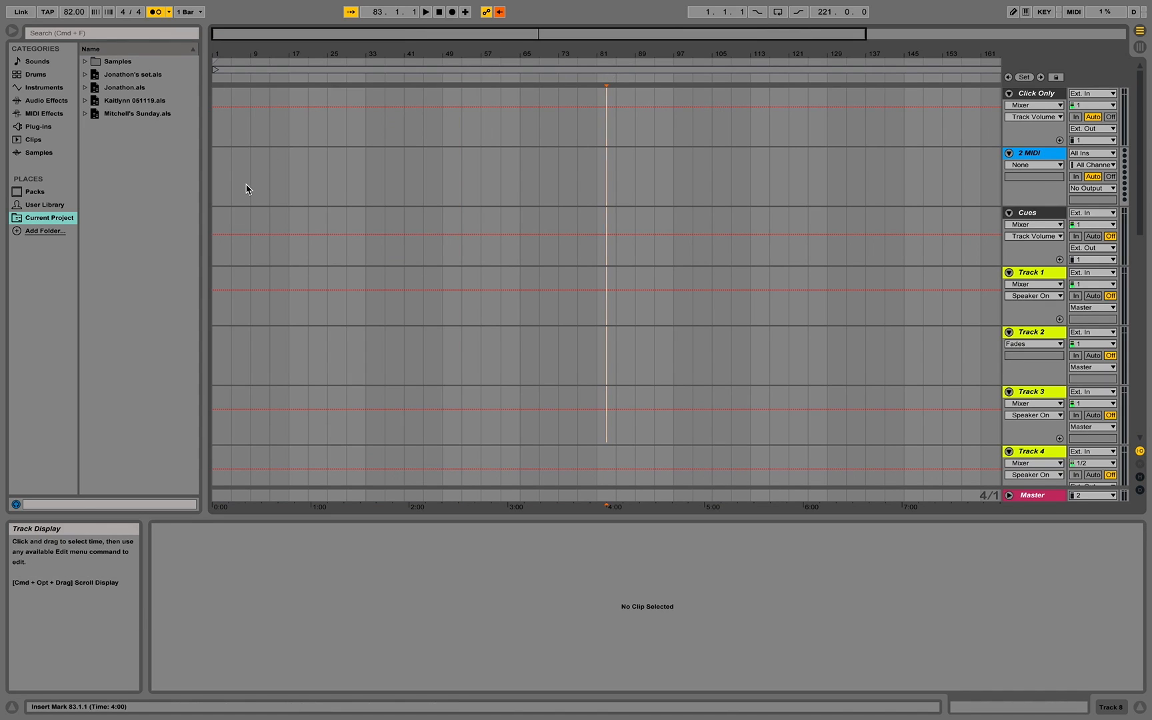
Paste the copied clips into the arrangement at 1.1.1, starting on the Cues track
{"action": "left_click", "coordinate": [213, 248]}
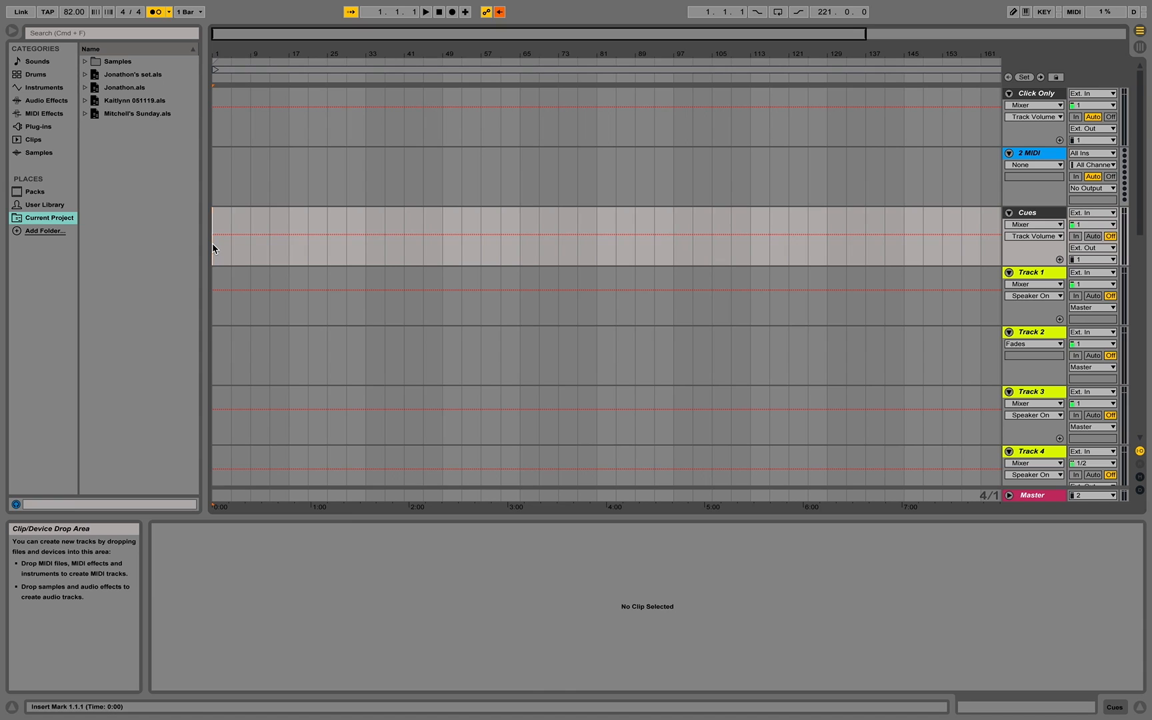
{"action": "key", "text": "super+v"}
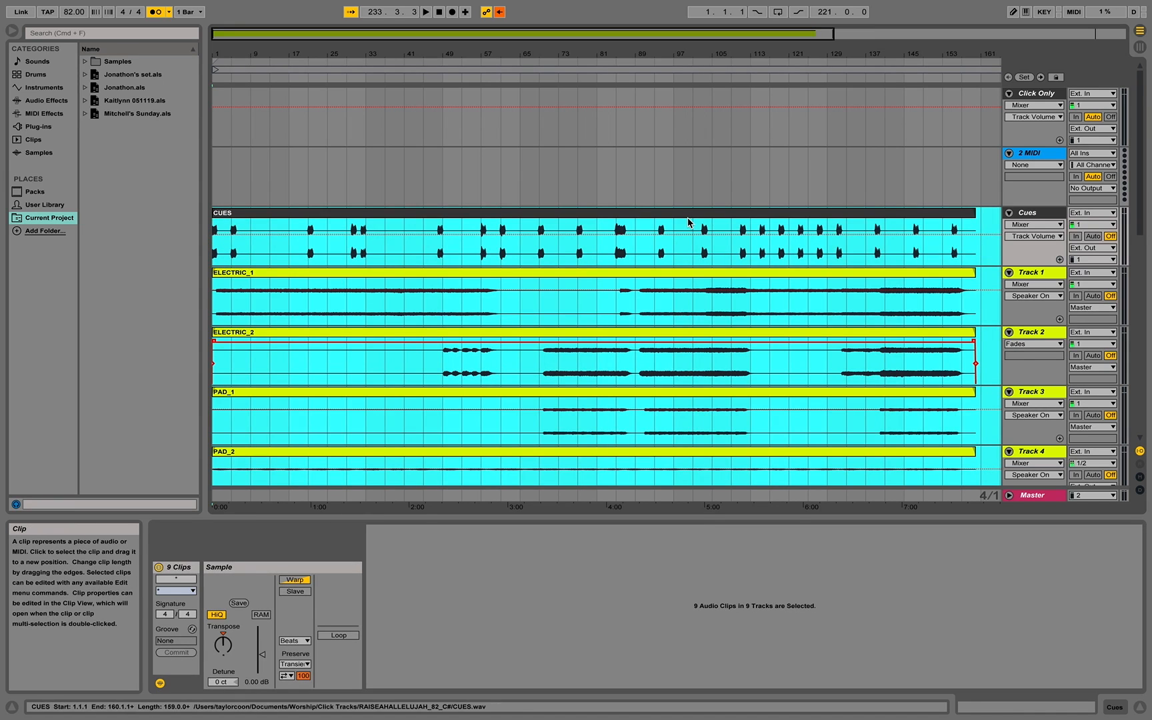
{"action": "left_click", "coordinate": [731, 187]}
Play the arrangement from bar 113 and bar 93 to listen for the song's sections
{"action": "left_click", "coordinate": [752, 166]}
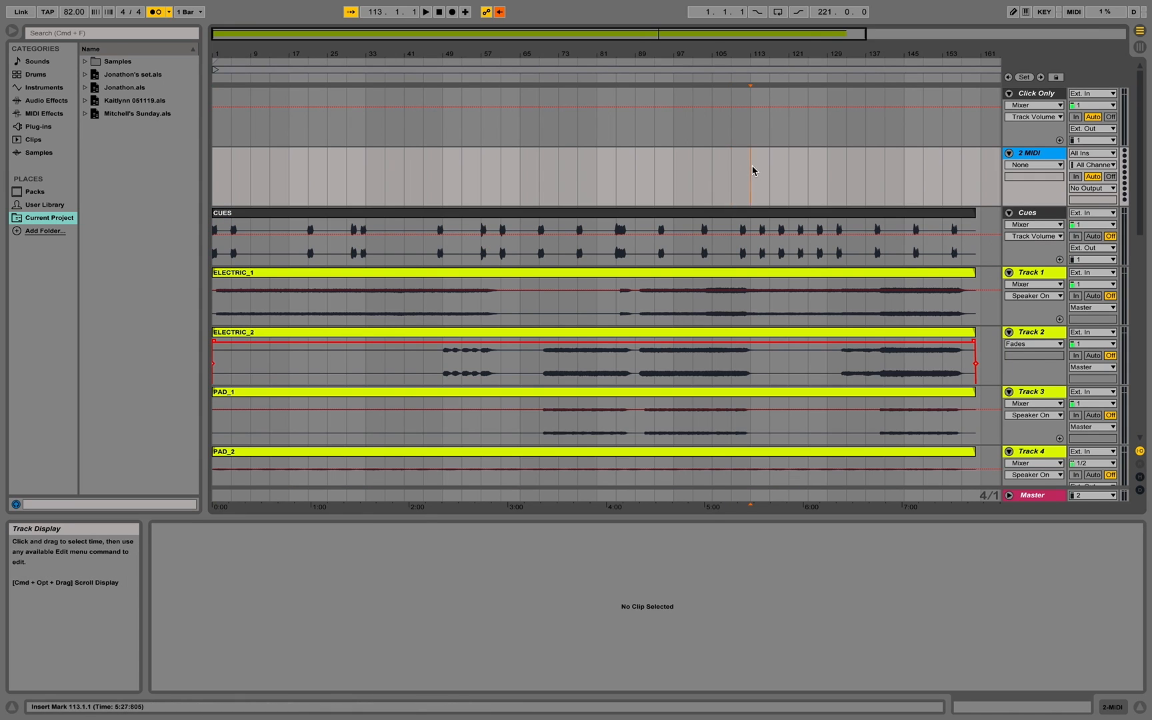
{"action": "key", "text": "space"}
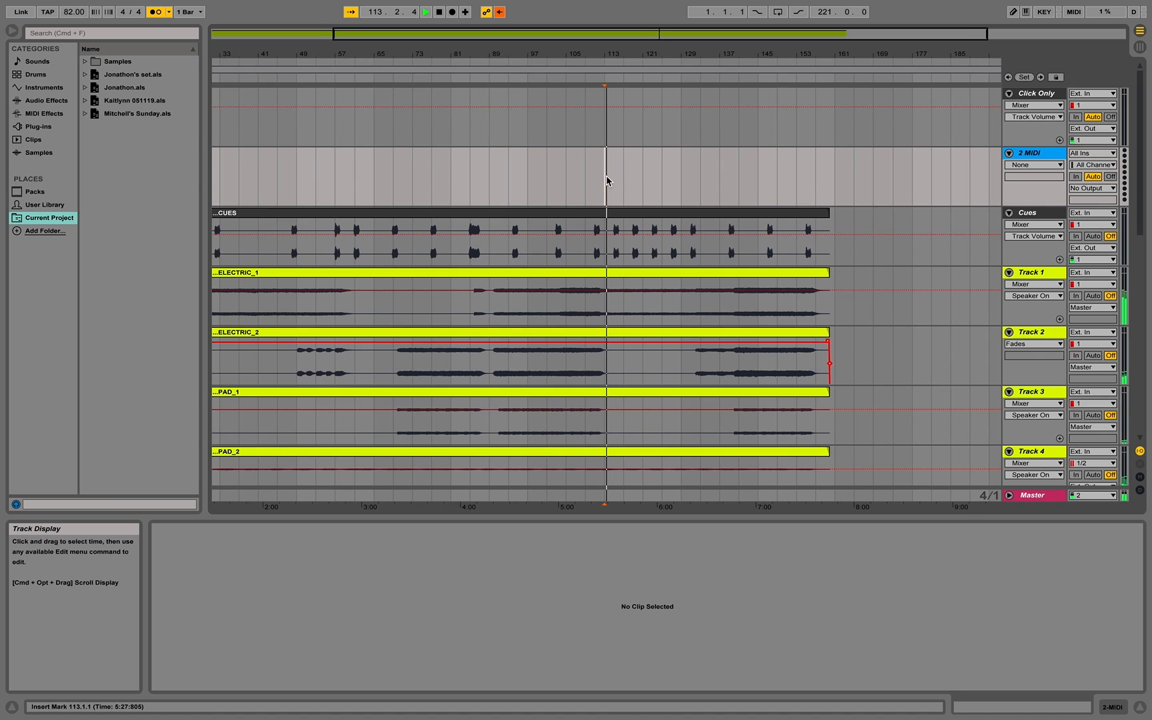
{"action": "left_click", "coordinate": [499, 186]}
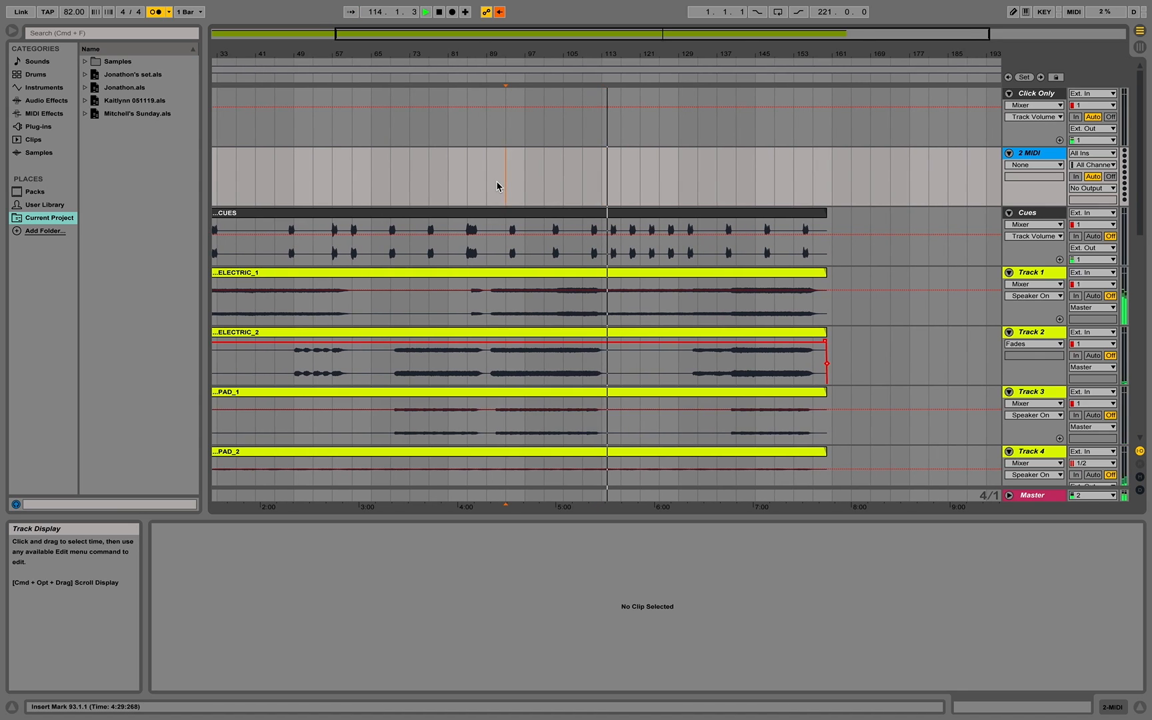
{"action": "key", "text": "space"}
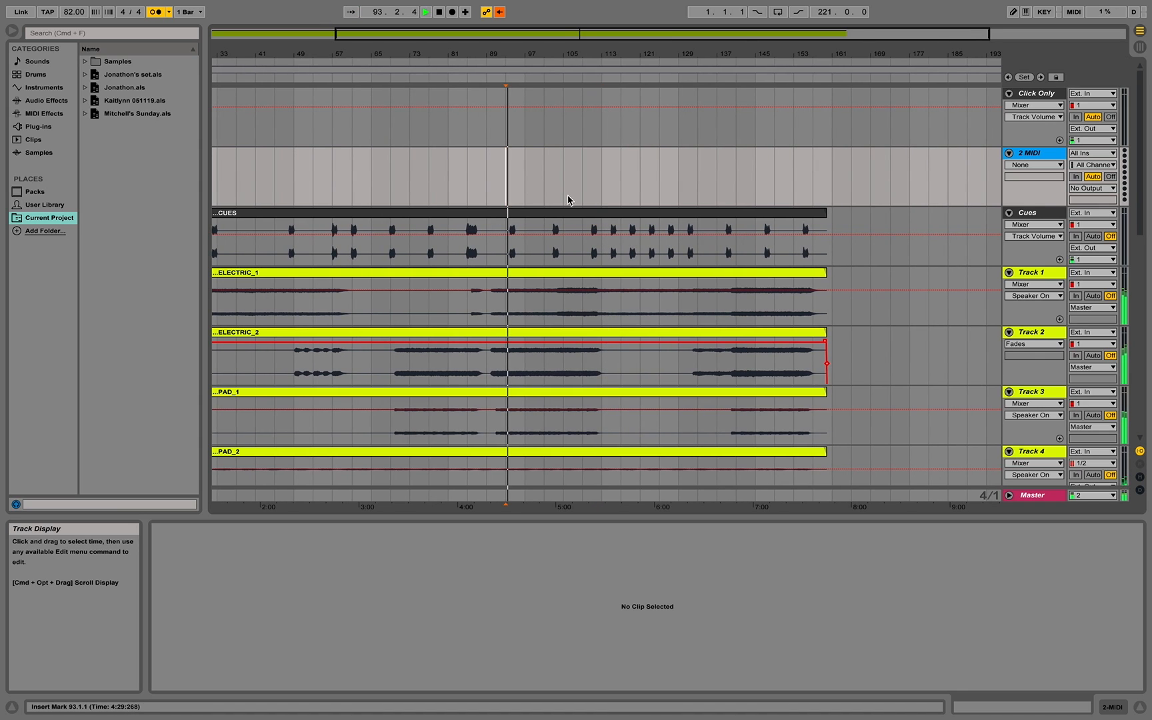
{"action": "left_click", "coordinate": [553, 180]}
{"action": "key", "text": "space"}
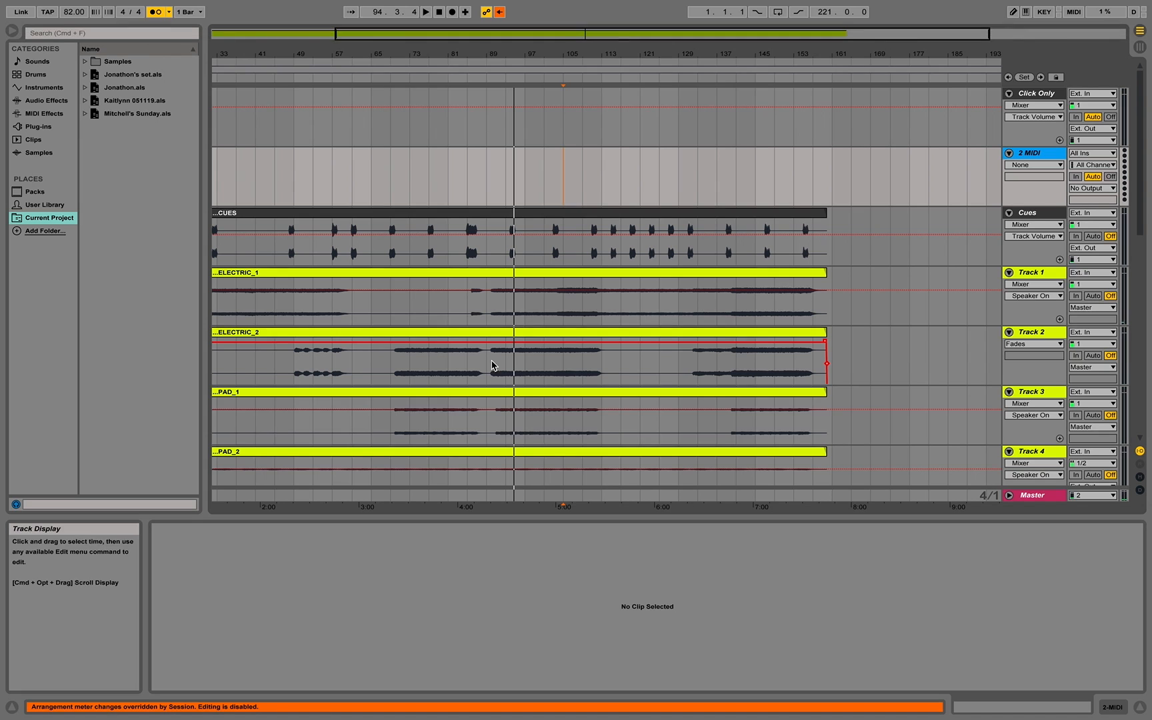
Zoom in on the song's second half and listen from bar 103 and bar 111
{"action": "left_click_drag", "start_coordinate": [335, 35], "coordinate": [581, 34]}
{"action": "scroll", "coordinate": [495, 234], "scroll_direction": "left", "scroll_amount": 10}
{"action": "left_click", "coordinate": [535, 161]}
{"action": "key", "text": "space"}
{"action": "scroll", "coordinate": [536, 160], "scroll_direction": "right", "scroll_amount": 3}
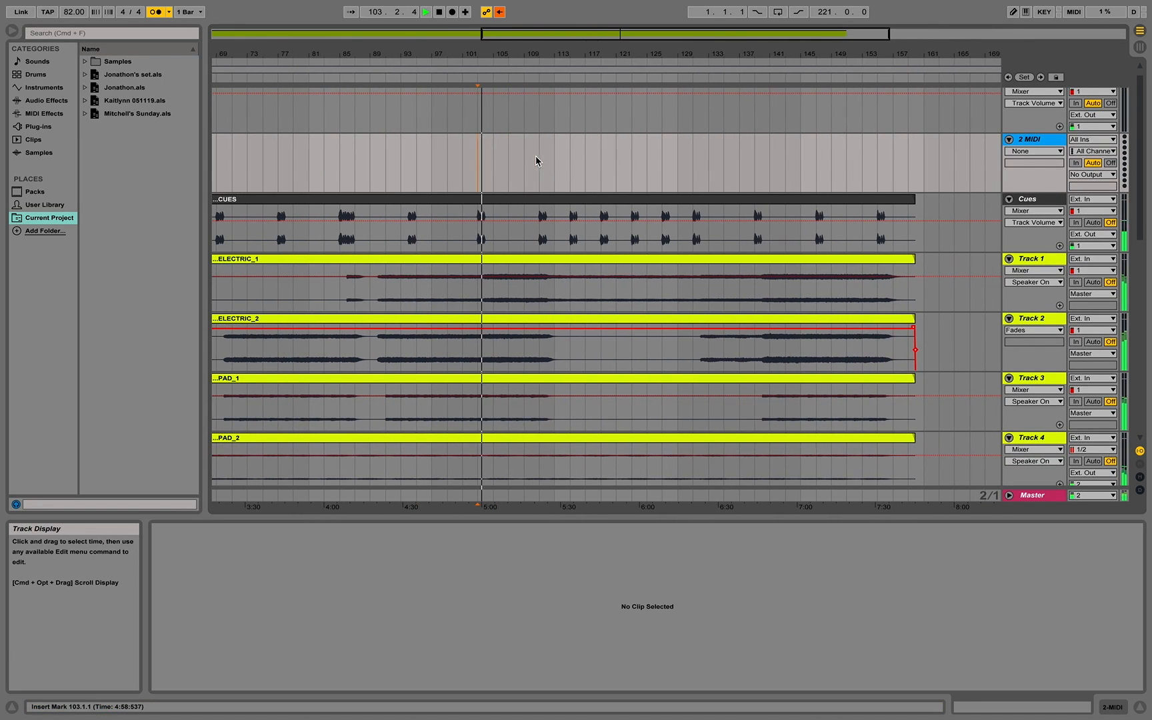
{"action": "left_click", "coordinate": [539, 156]}
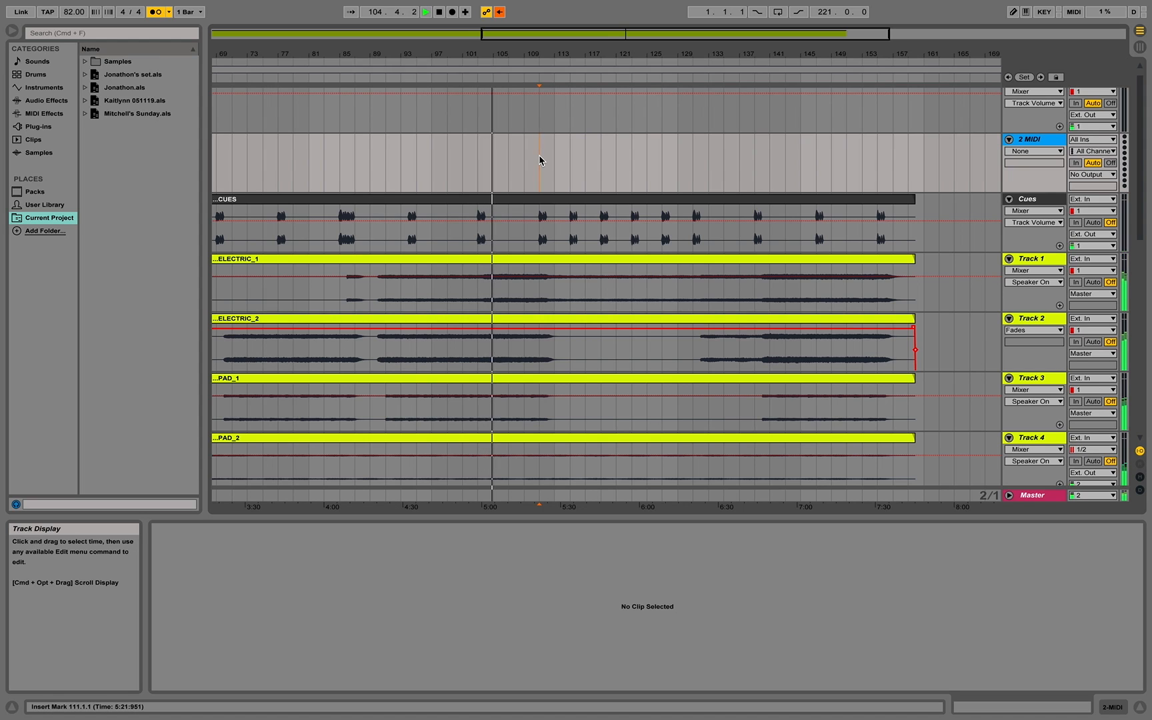
{"action": "key", "text": "space"}
{"action": "key", "text": "space"}
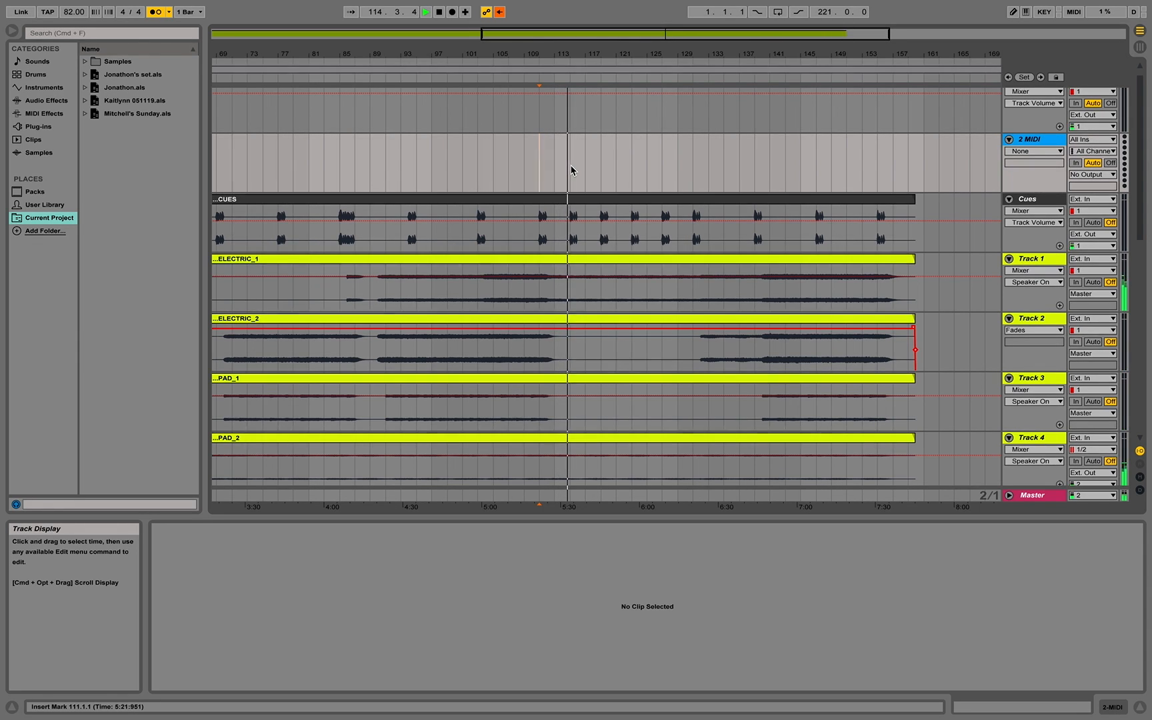
Replay the arrangement from bars 93 and 103 to find where the song should end, then stop playback
{"action": "left_click", "coordinate": [480, 161]}
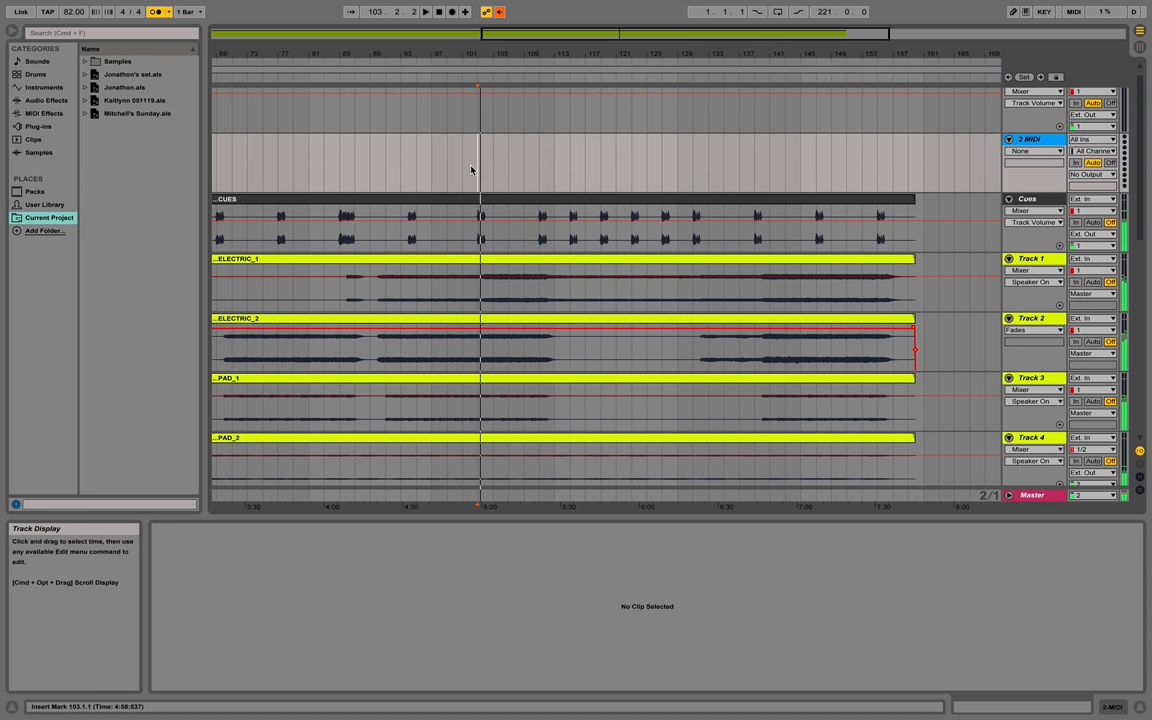
{"action": "left_click", "coordinate": [404, 171]}
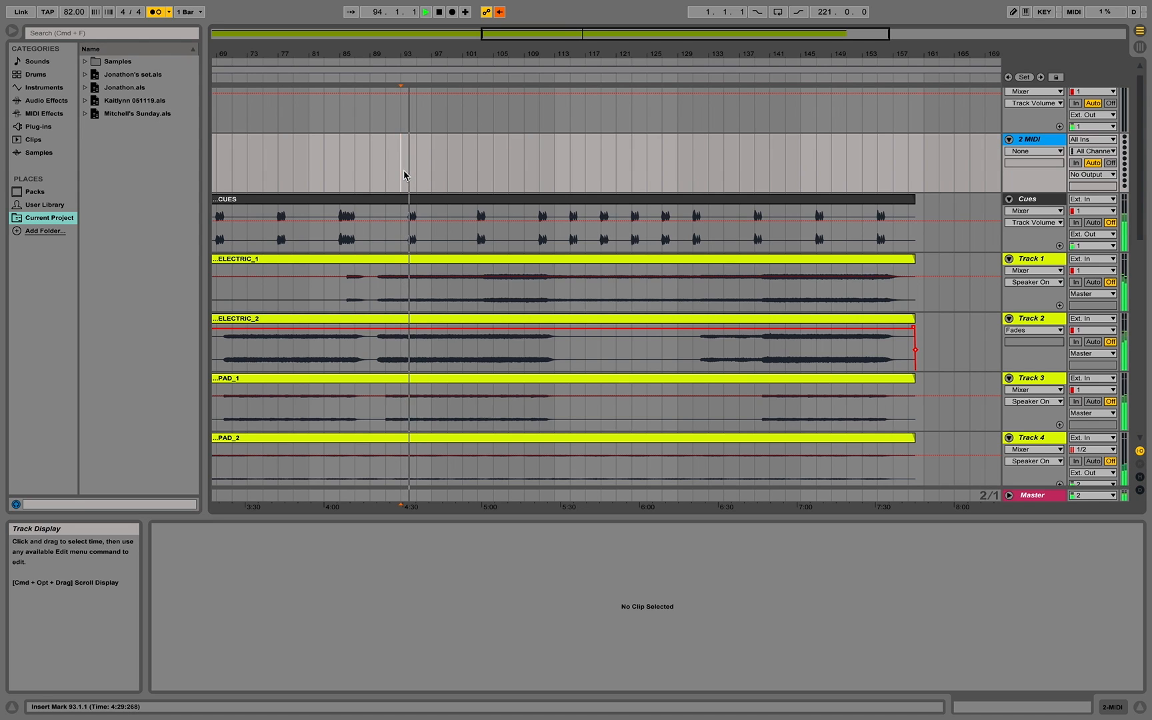
{"action": "key", "text": "space"}
{"action": "left_click", "coordinate": [477, 171]}
{"action": "key", "text": "space"}
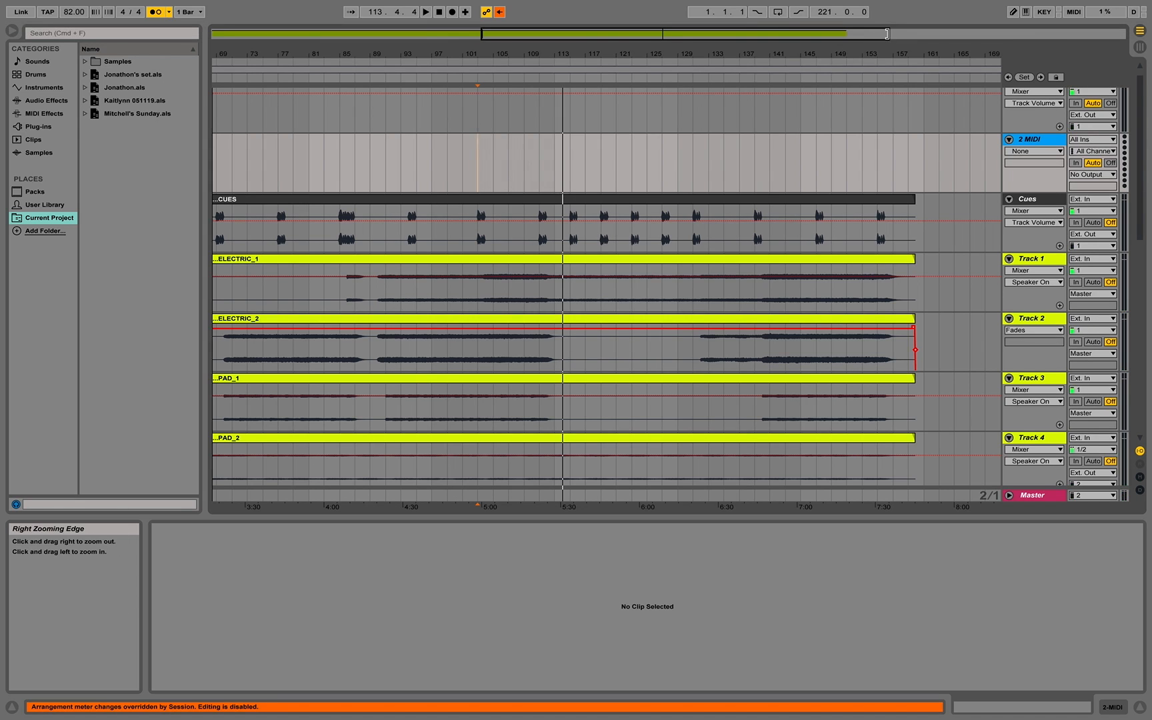
Delete everything after 114.1.1 on all the song's tracks, cutting off the end of the CUES and stem clips
{"action": "left_click_drag", "start_coordinate": [886, 33], "coordinate": [496, 52]}
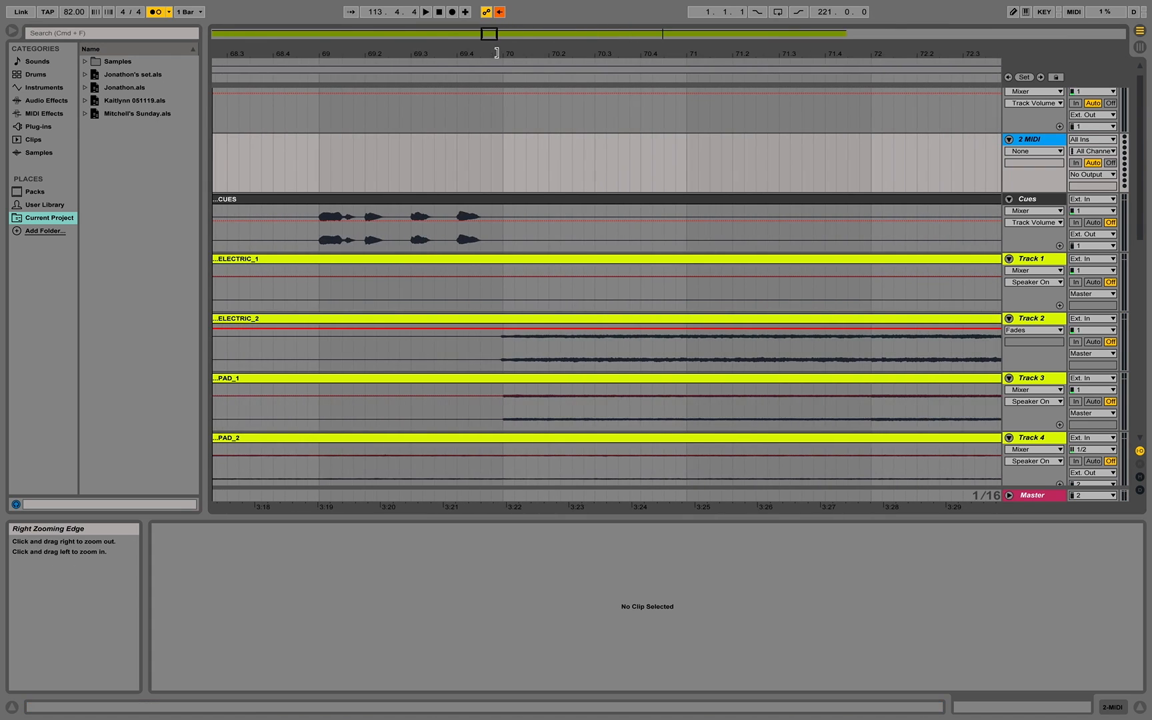
{"action": "scroll", "coordinate": [602, 195], "scroll_direction": "right", "scroll_amount": 15}
{"action": "scroll", "coordinate": [602, 192], "scroll_direction": "right", "scroll_amount": 20}
{"action": "scroll", "coordinate": [602, 192], "scroll_direction": "right", "scroll_amount": 20}
{"action": "scroll", "coordinate": [602, 194], "scroll_direction": "right", "scroll_amount": 10}
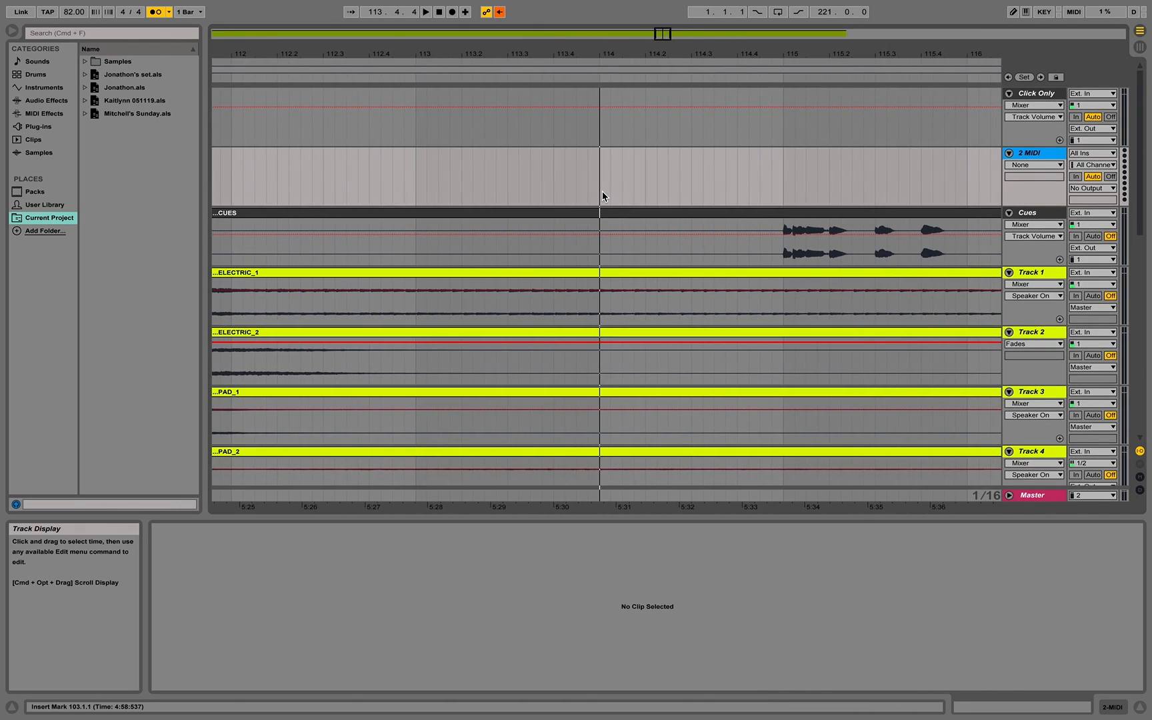
{"action": "left_click", "coordinate": [602, 194]}
{"action": "left_click_drag", "start_coordinate": [601, 186], "coordinate": [773, 481]}
{"action": "key", "text": "minus"}
{"action": "key", "text": "minus"}
{"action": "key", "text": "minus"}
{"action": "key", "text": "minus"}
{"action": "key", "text": "minus"}
{"action": "key", "text": "minus"}
{"action": "key", "text": "minus"}
{"action": "key", "text": "minus"}
{"action": "key", "text": "Delete"}
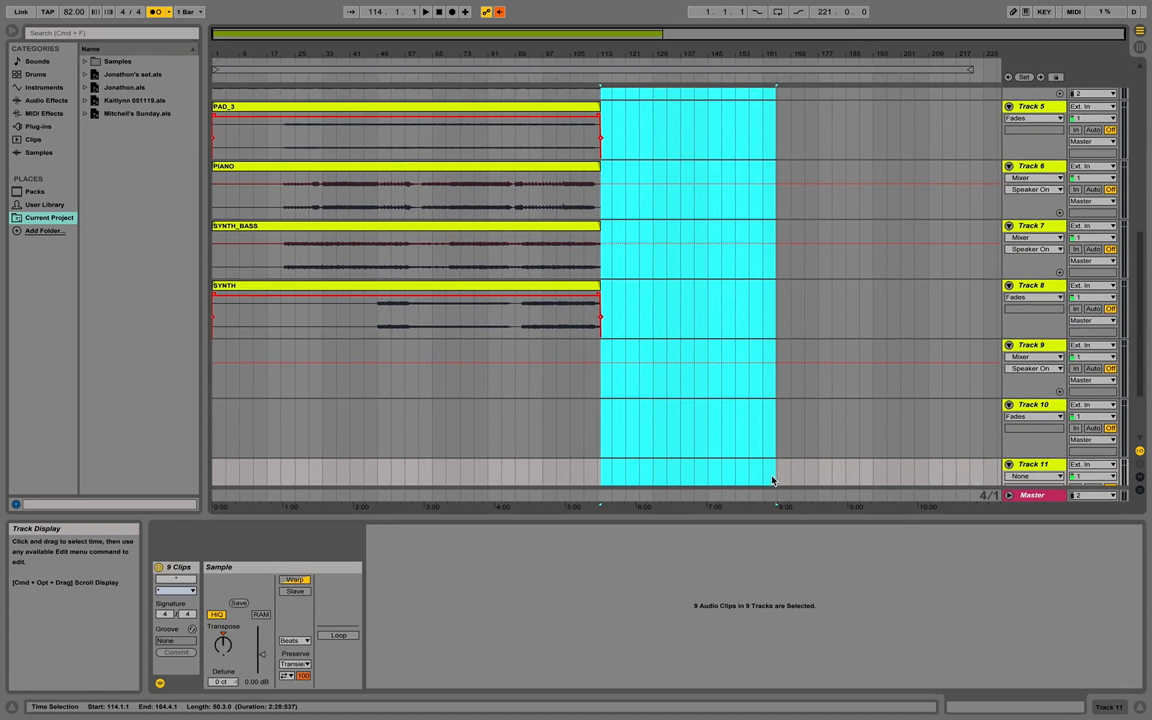
{"action": "left_click", "coordinate": [737, 339]}
{"action": "scroll", "coordinate": [737, 339], "scroll_direction": "up", "scroll_amount": 10}
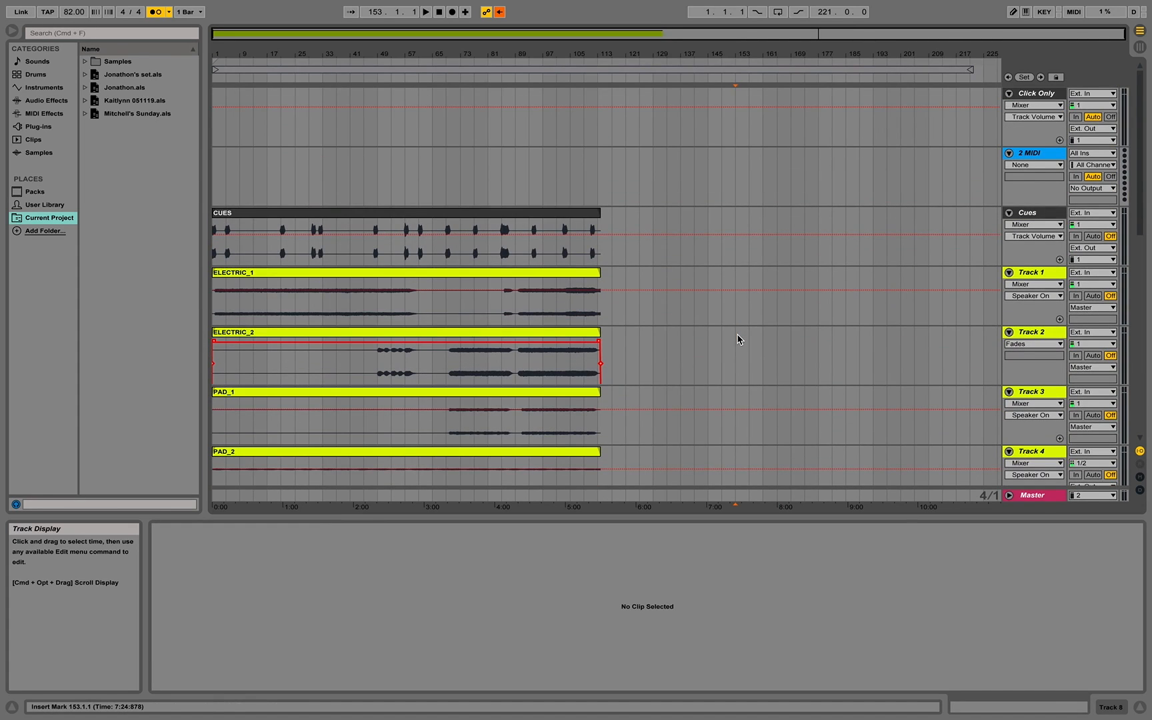
{"action": "scroll", "coordinate": [738, 339], "scroll_direction": "down", "scroll_amount": 1}
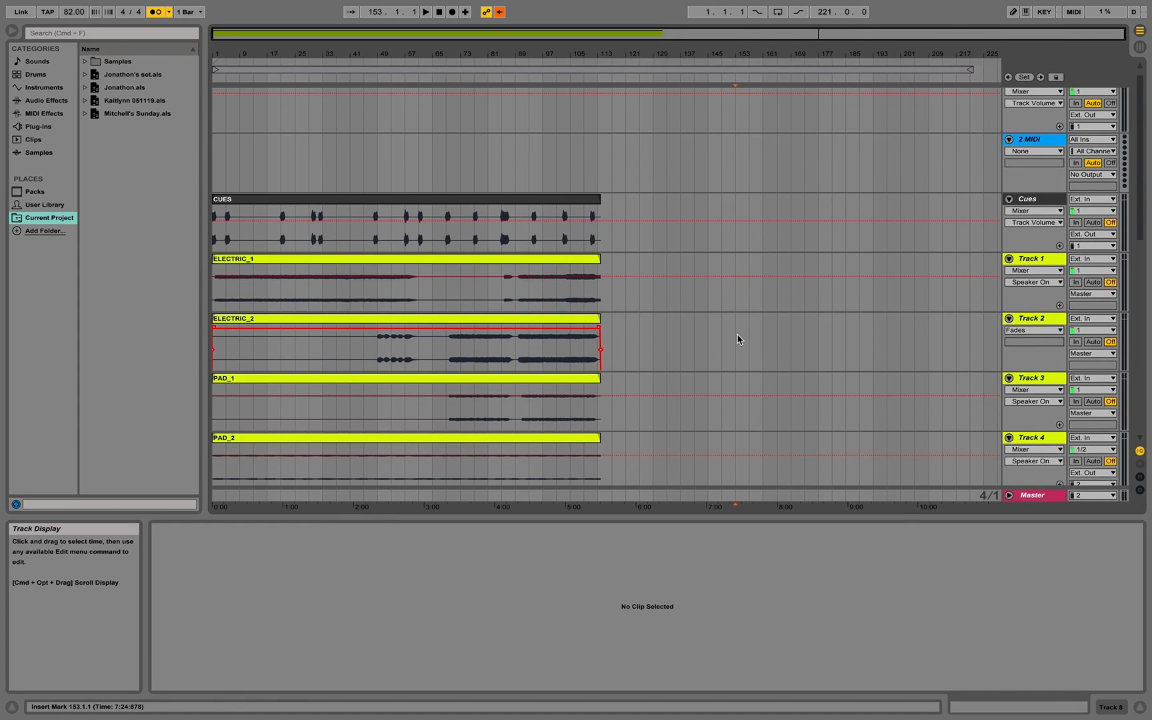
{"action": "scroll", "coordinate": [737, 339], "scroll_direction": "up", "scroll_amount": 1}
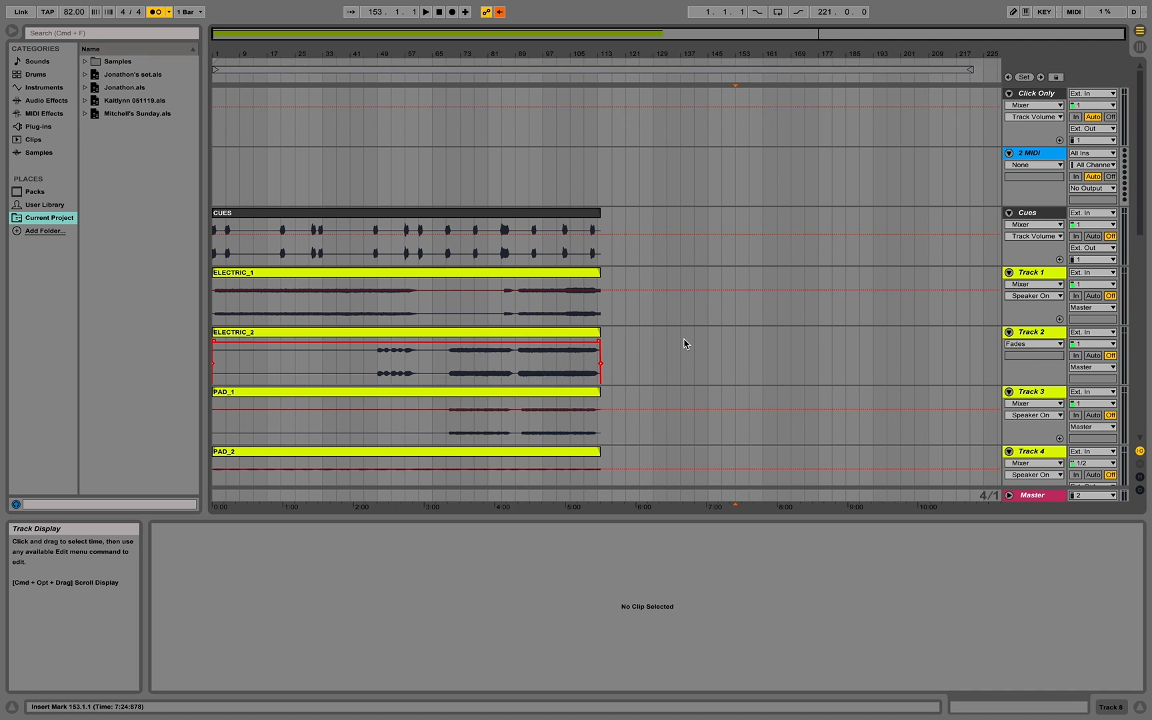
Consolidate the entire arrangement so that the CUES and every stem become one continuous clip per track
{"action": "key", "text": "super+a"}
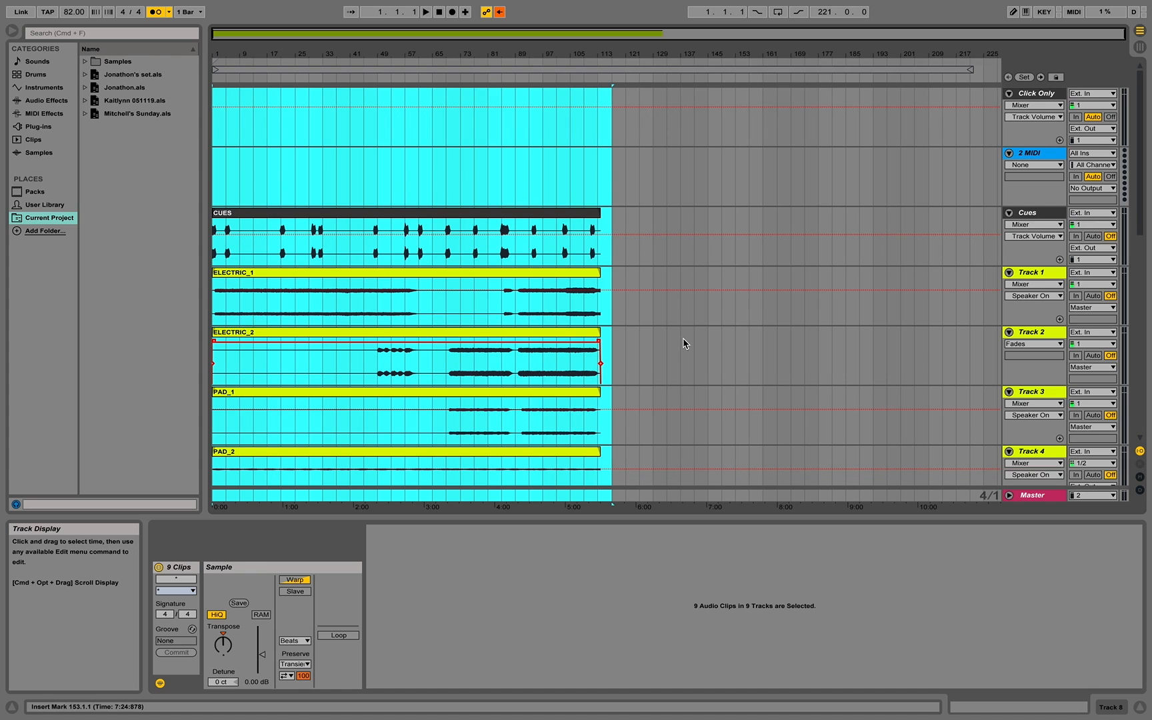
{"action": "key", "text": "super+j"}
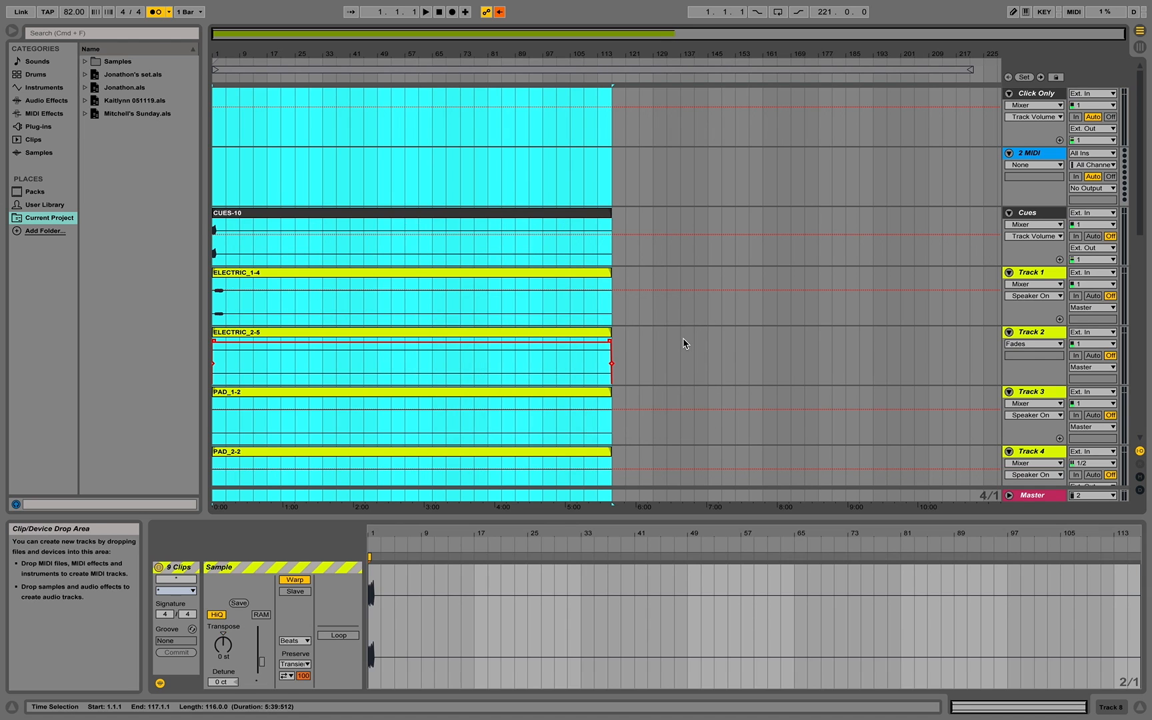
{"action": "scroll", "coordinate": [683, 343], "scroll_direction": "down", "scroll_amount": 5}
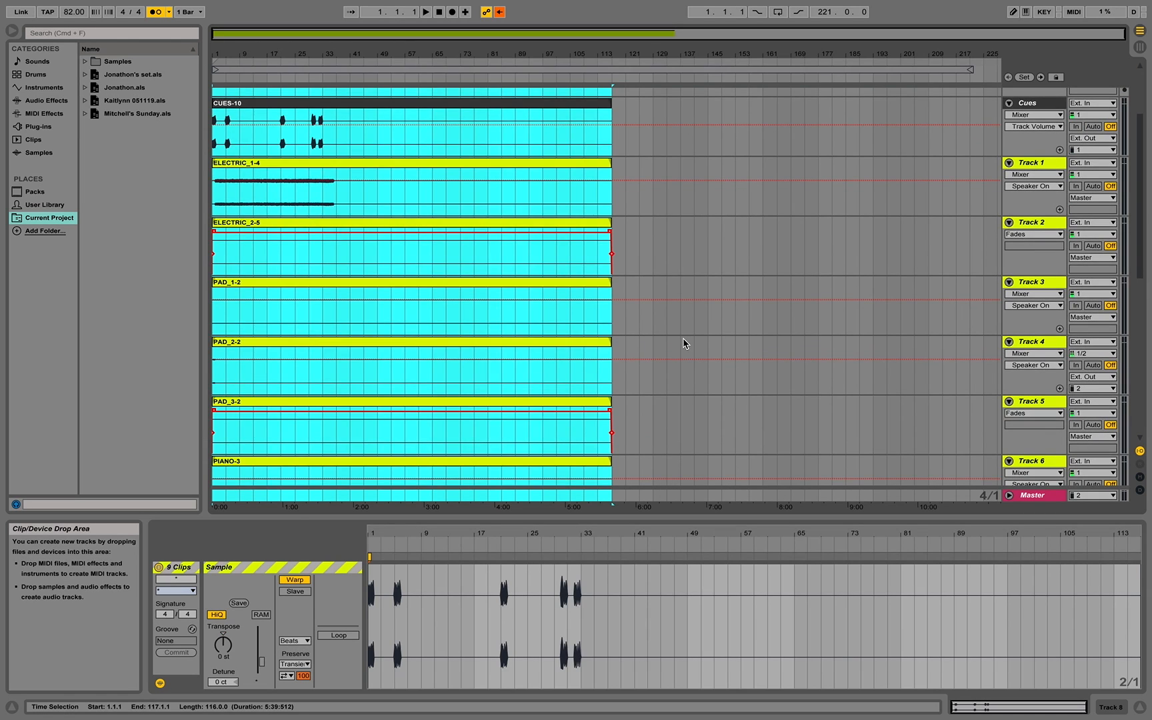
{"action": "scroll", "coordinate": [683, 344], "scroll_direction": "down", "scroll_amount": 5}
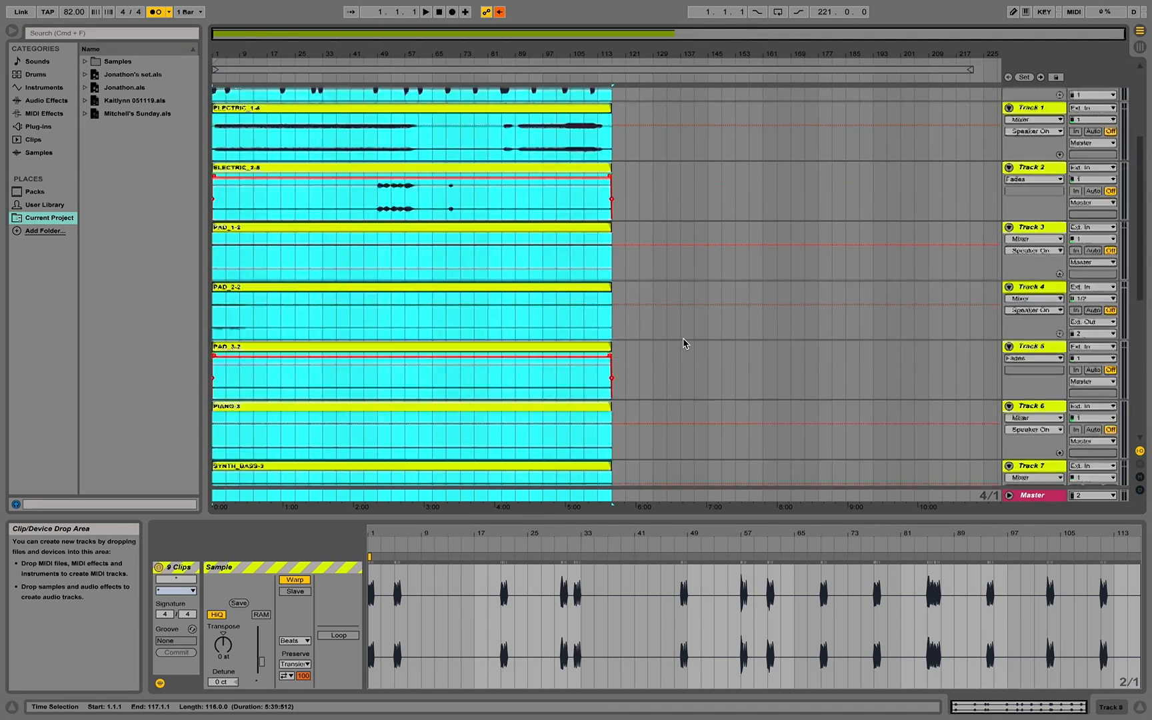
{"action": "scroll", "coordinate": [683, 341], "scroll_direction": "down", "scroll_amount": 7}
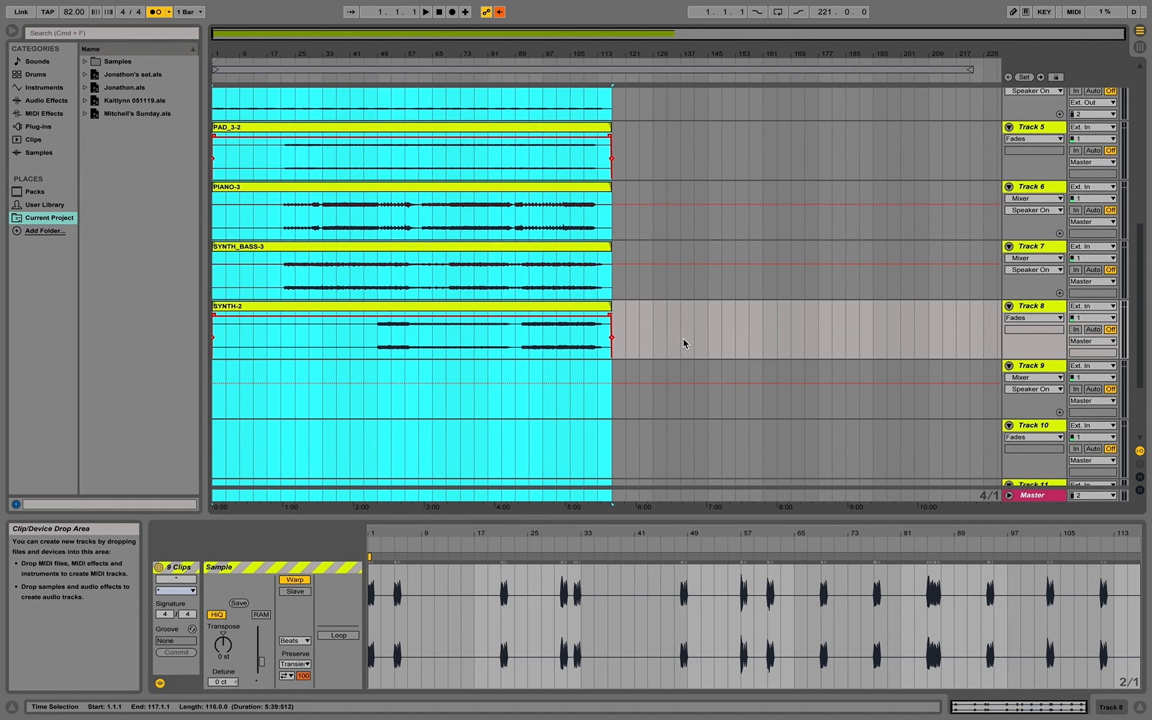
Copy the consolidated clips from CUES-10 through SYNTH-2 and paste them over the original clips in the first Session View scene
{"action": "left_click", "coordinate": [744, 275]}
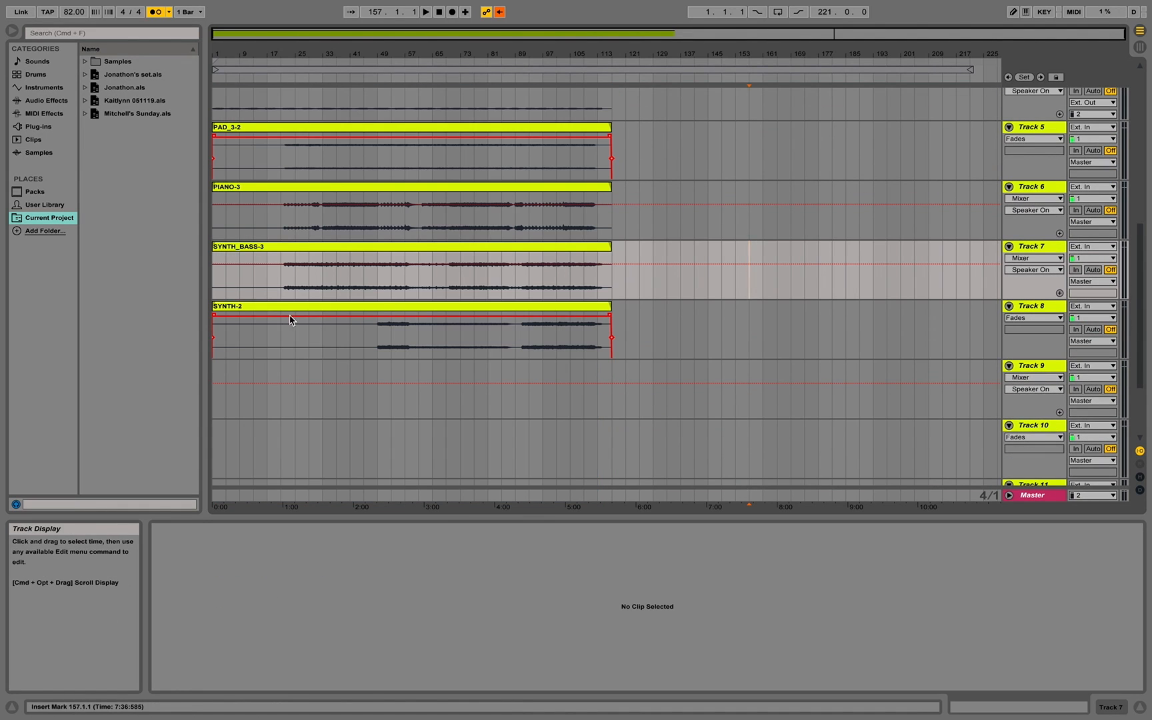
{"action": "left_click", "coordinate": [258, 310]}
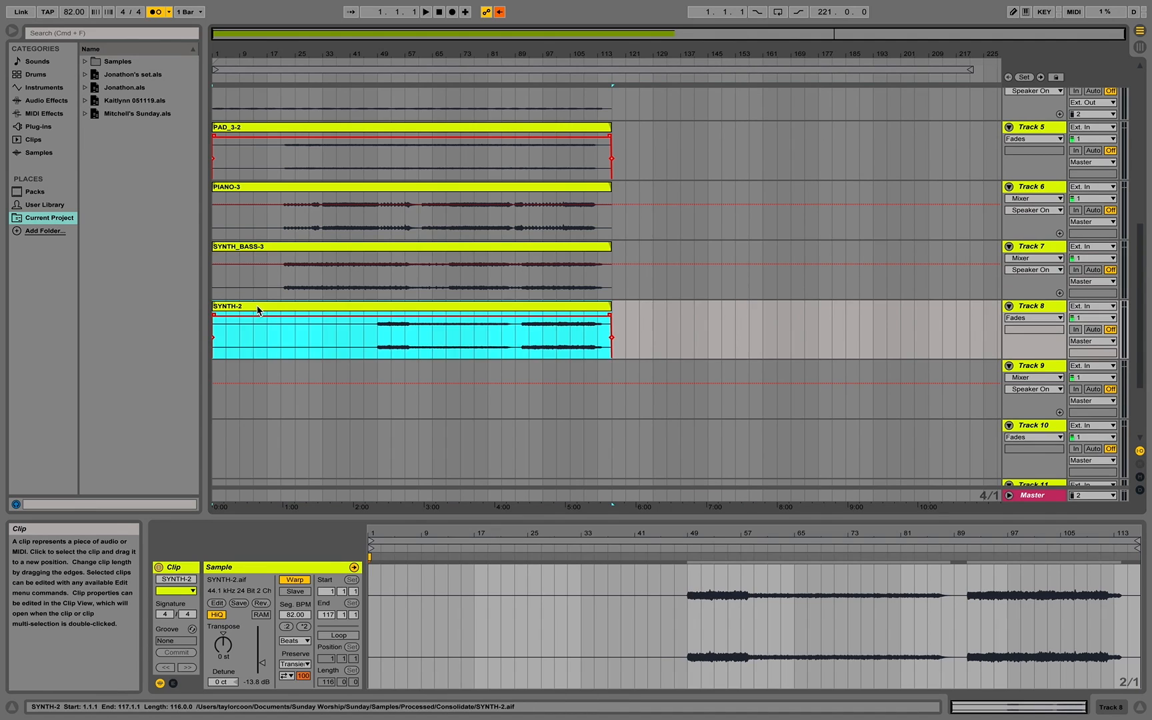
{"action": "scroll", "coordinate": [258, 310], "scroll_direction": "up", "scroll_amount": 10}
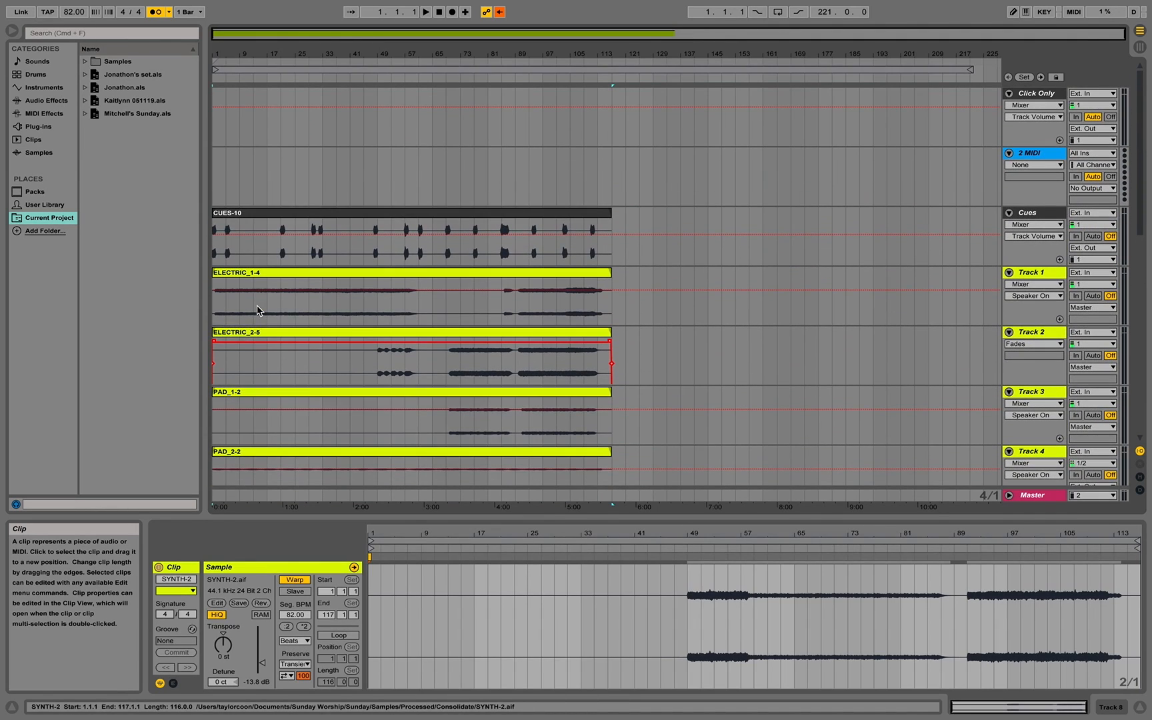
{"action": "key", "text": "super+a"}
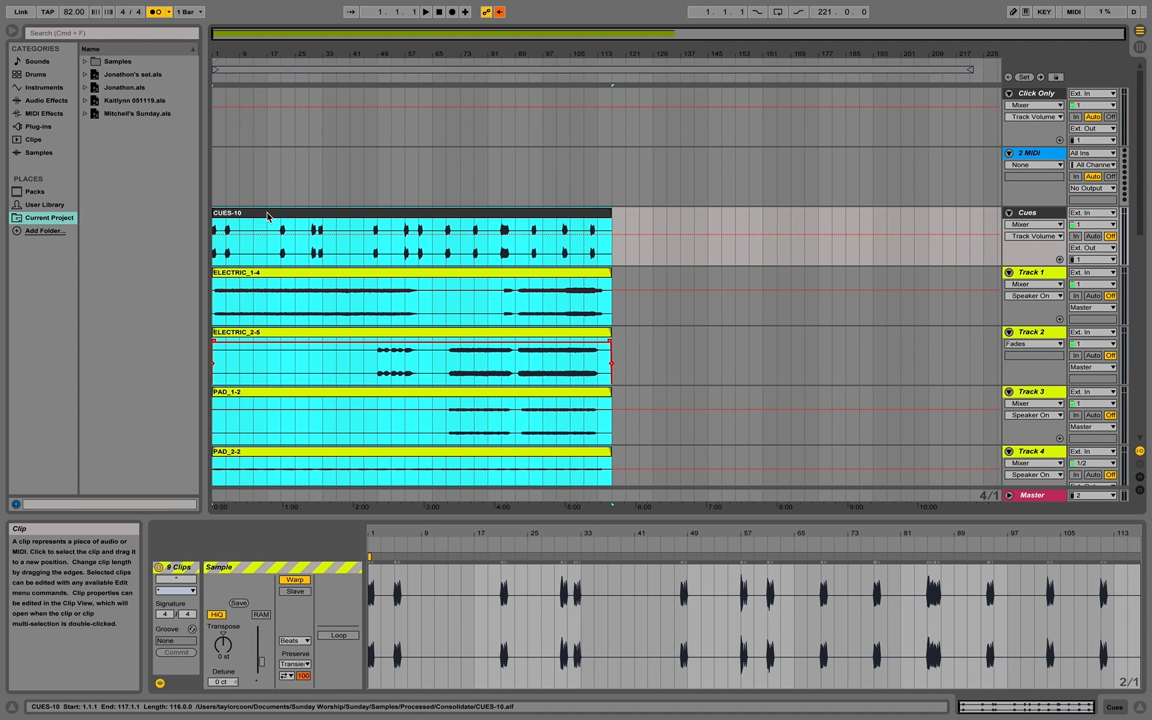
{"action": "key", "text": "Tab"}
{"action": "scroll", "coordinate": [334, 66], "scroll_direction": "left", "scroll_amount": 5}
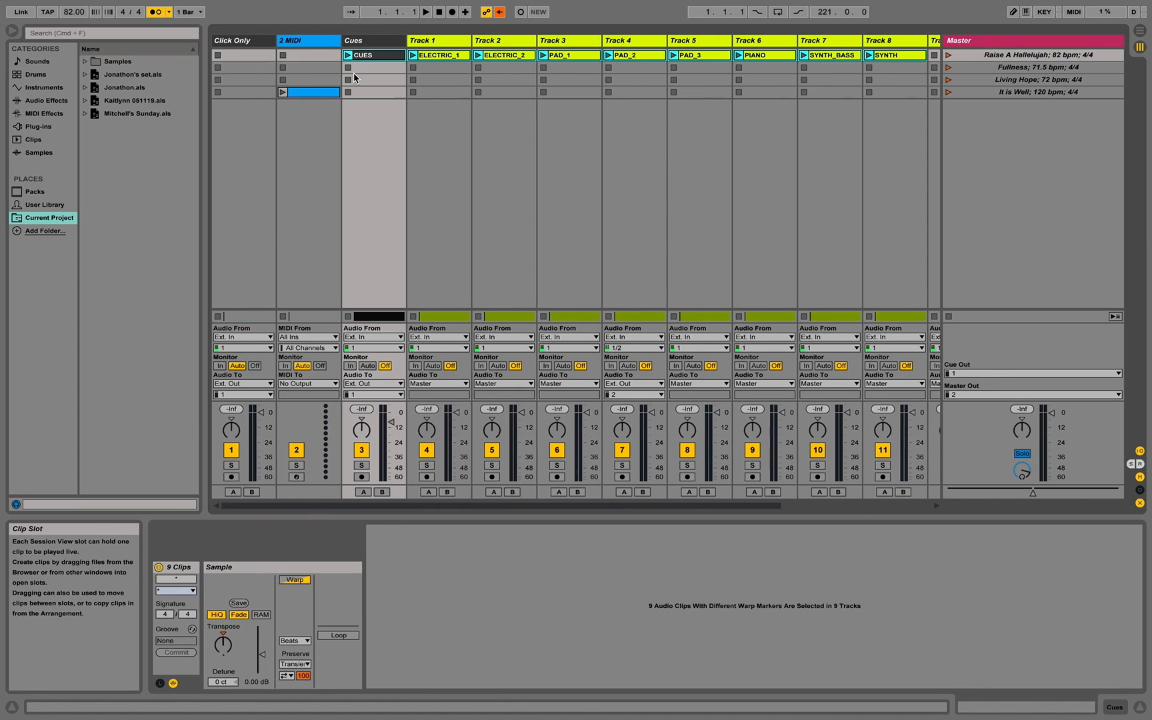
{"action": "left_click", "coordinate": [372, 56]}
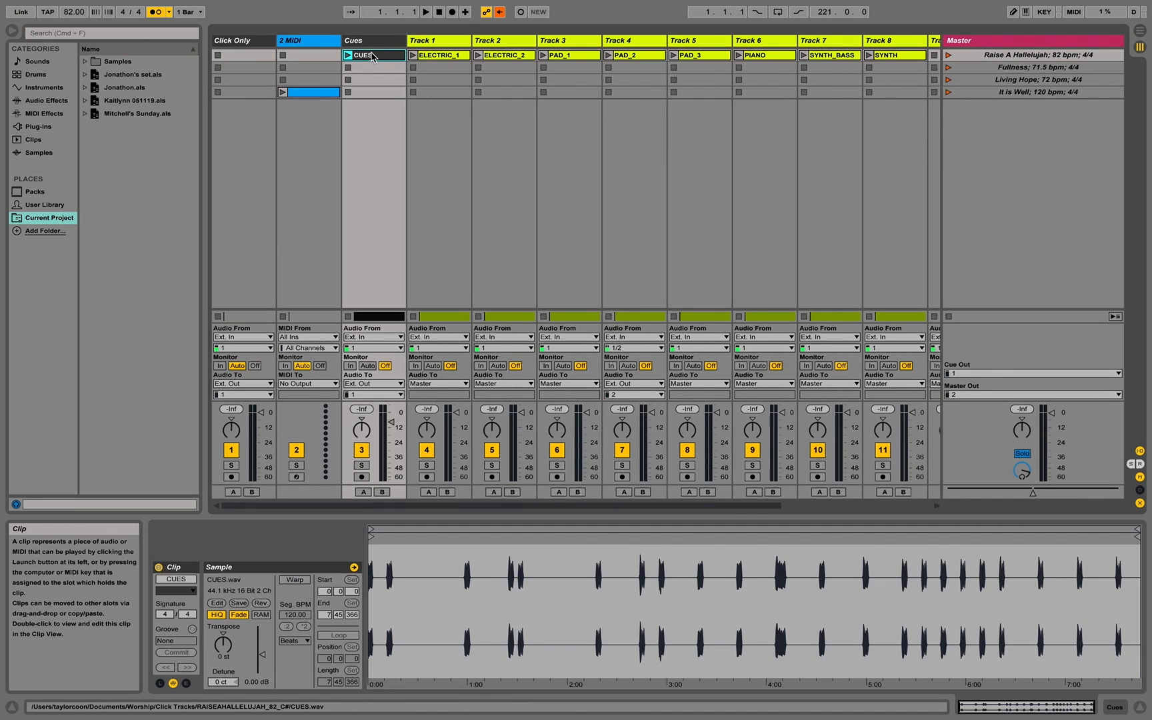
{"action": "key", "text": "super+v"}
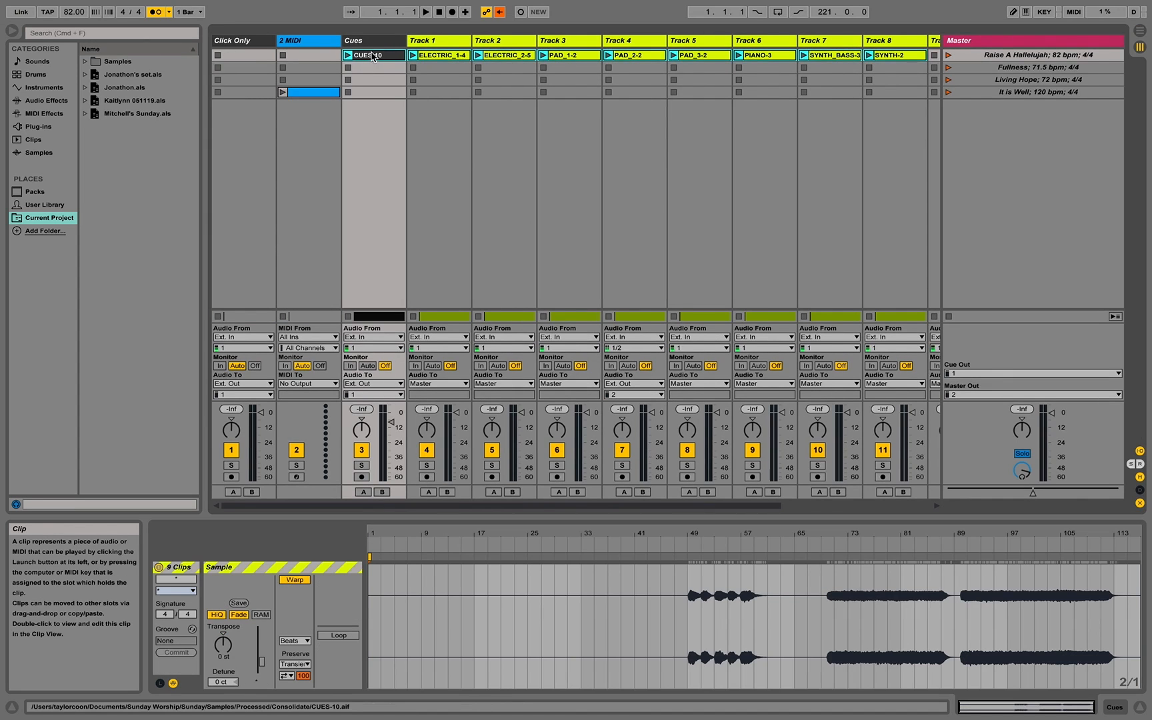
Launch the Raise A Hallelujah scene to check that the pasted clips play across all tracks
{"action": "scroll", "coordinate": [371, 56], "scroll_direction": "right", "scroll_amount": 5}
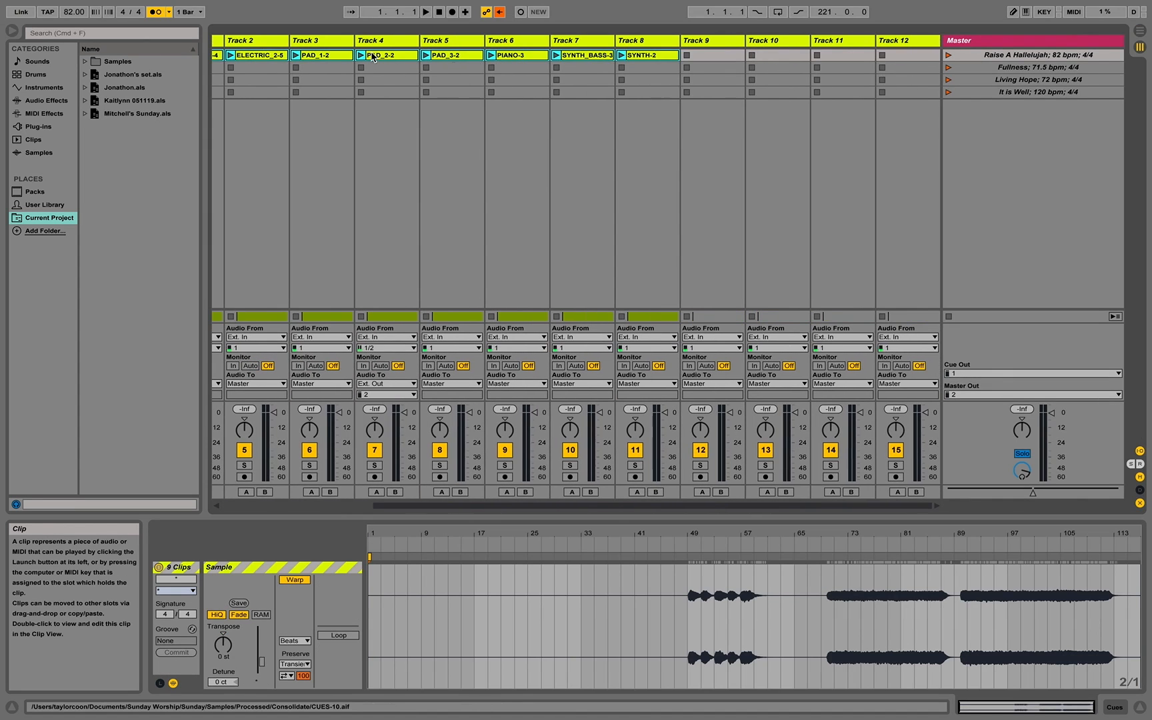
{"action": "left_click", "coordinate": [947, 55]}
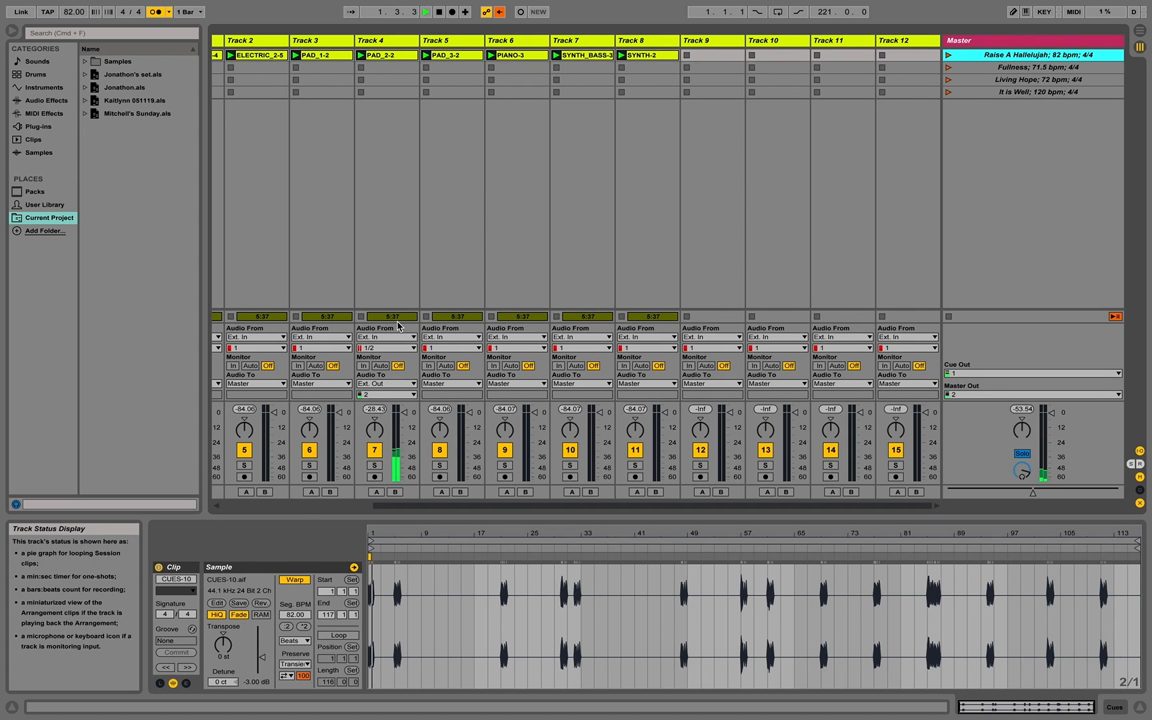
{"action": "scroll", "coordinate": [440, 311], "scroll_direction": "left", "scroll_amount": 4}
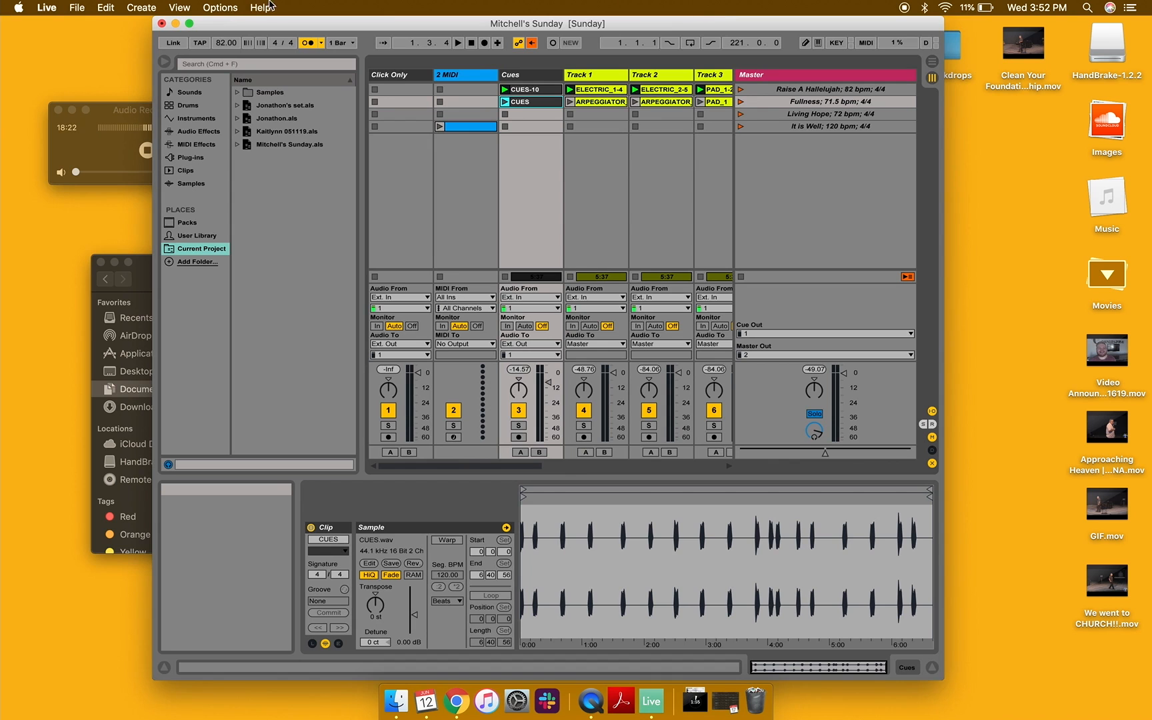
Move the Live window aside to uncover the Finder window and go back to the Click Tracks song folders
{"action": "left_click_drag", "start_coordinate": [225, 23], "coordinate": [431, 2]}
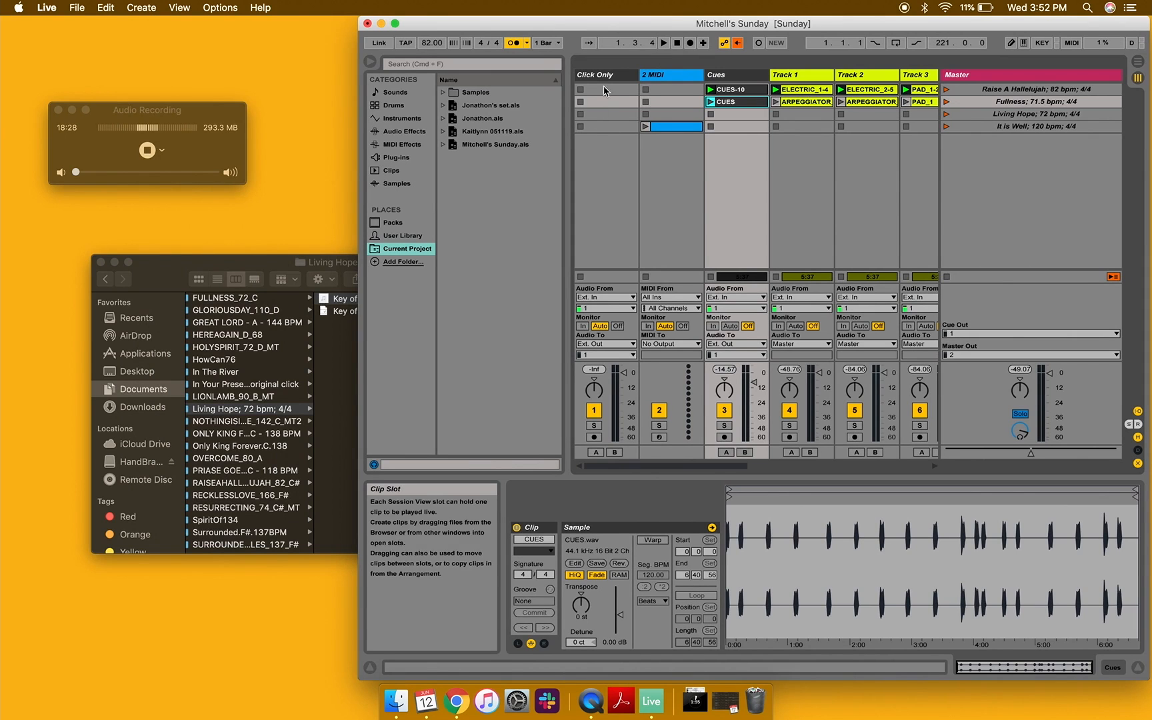
{"action": "left_click", "coordinate": [155, 285]}
{"action": "scroll", "coordinate": [247, 370], "scroll_direction": "left", "scroll_amount": 5}
{"action": "scroll", "coordinate": [249, 375], "scroll_direction": "left", "scroll_amount": 3}
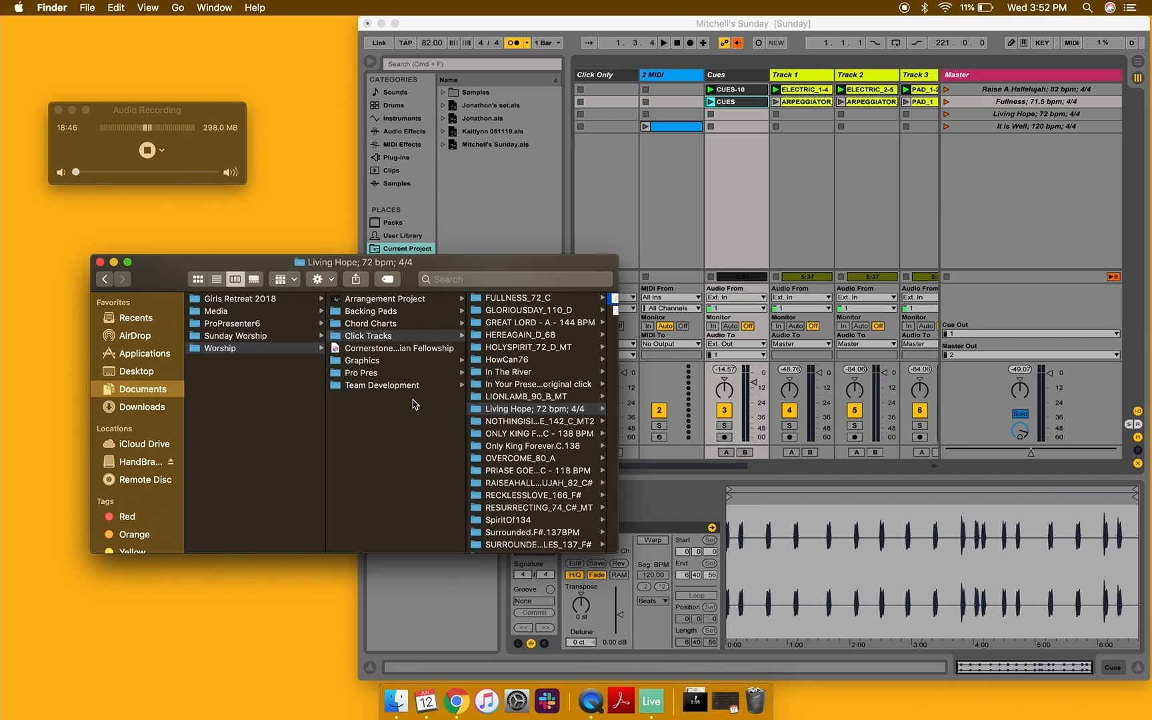
Duplicate the It is Well scene in Live and delete the MIDI clip from the copy
{"action": "left_click", "coordinate": [1052, 182]}
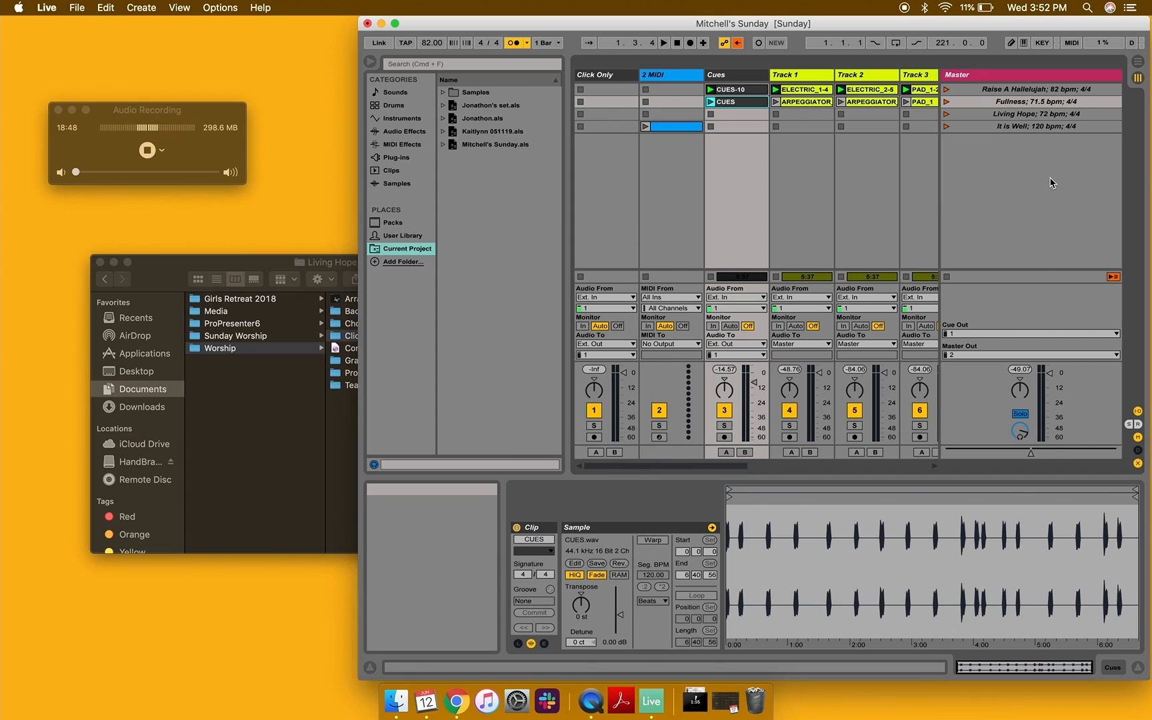
{"action": "left_click", "coordinate": [1062, 127]}
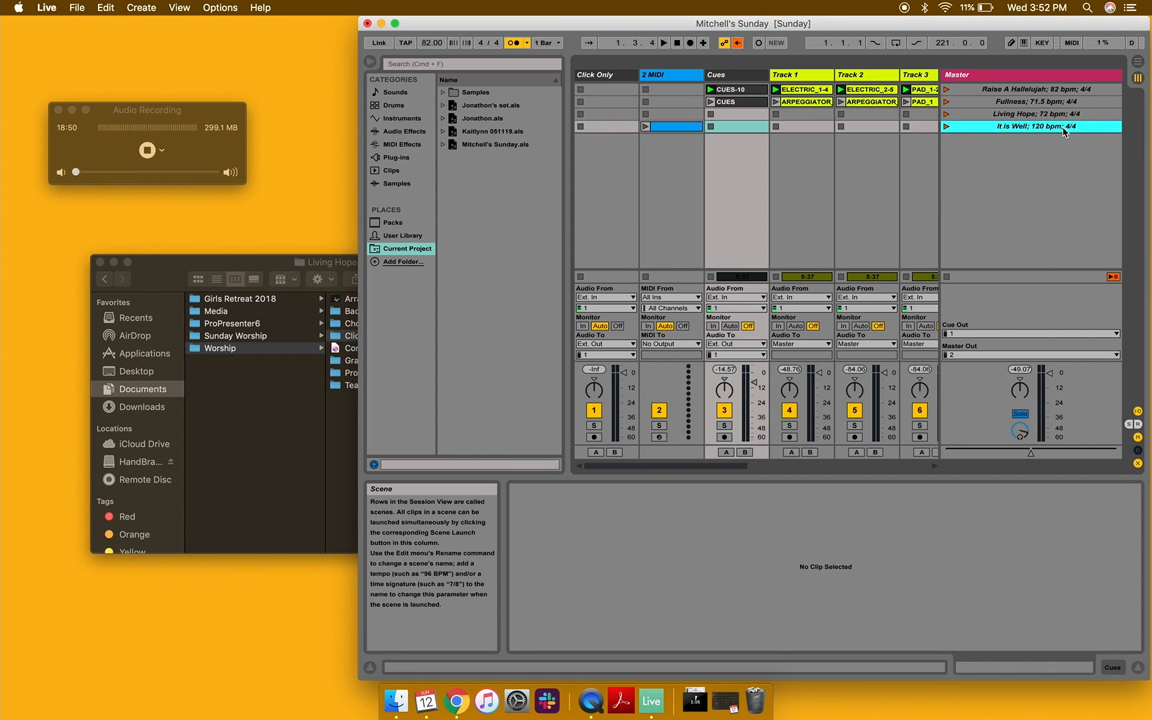
{"action": "key", "text": "super+d"}
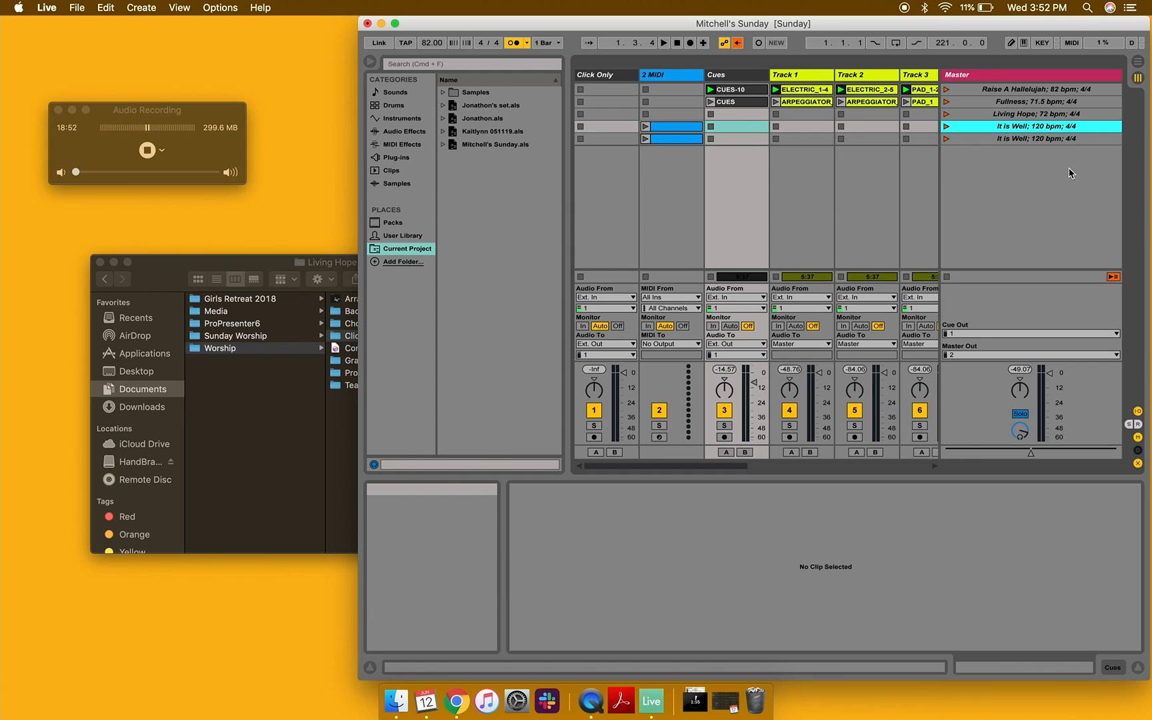
{"action": "left_click", "coordinate": [688, 142]}
{"action": "key", "text": "Delete"}
{"action": "left_click", "coordinate": [849, 192]}
Place the Finder window clear of Live with the end of the Click Tracks song folder list in view
{"action": "left_click", "coordinate": [1021, 140]}
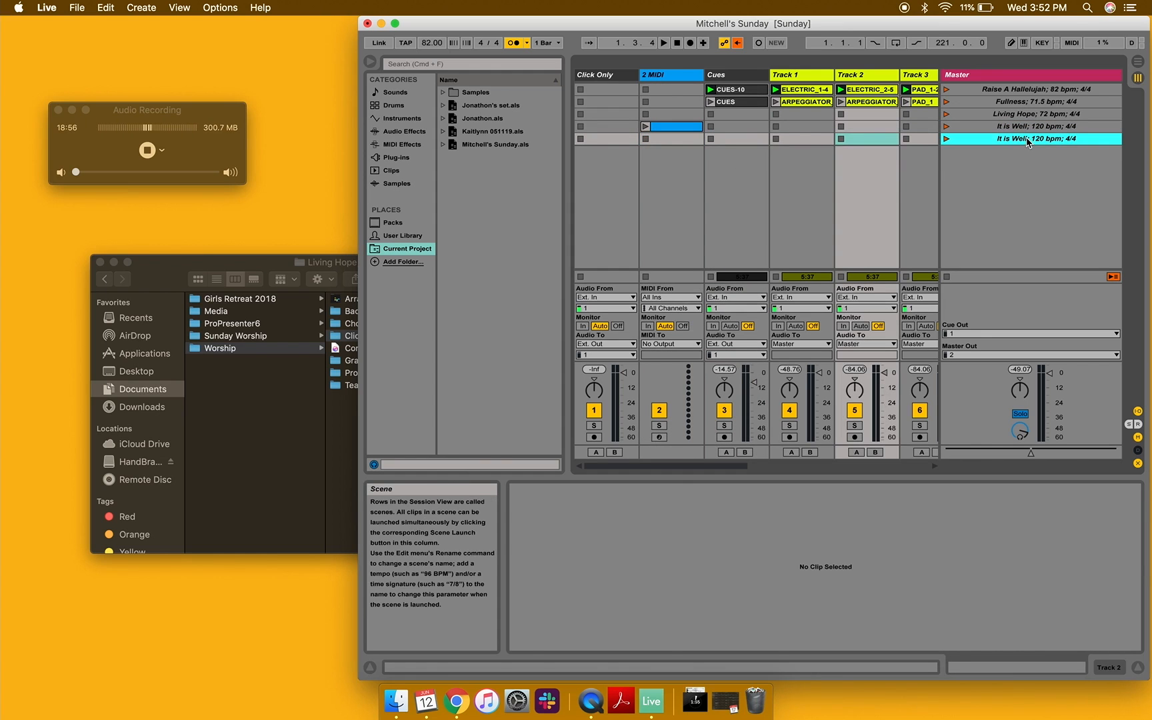
{"action": "left_click", "coordinate": [169, 275]}
{"action": "left_click_drag", "start_coordinate": [169, 274], "coordinate": [78, 279]}
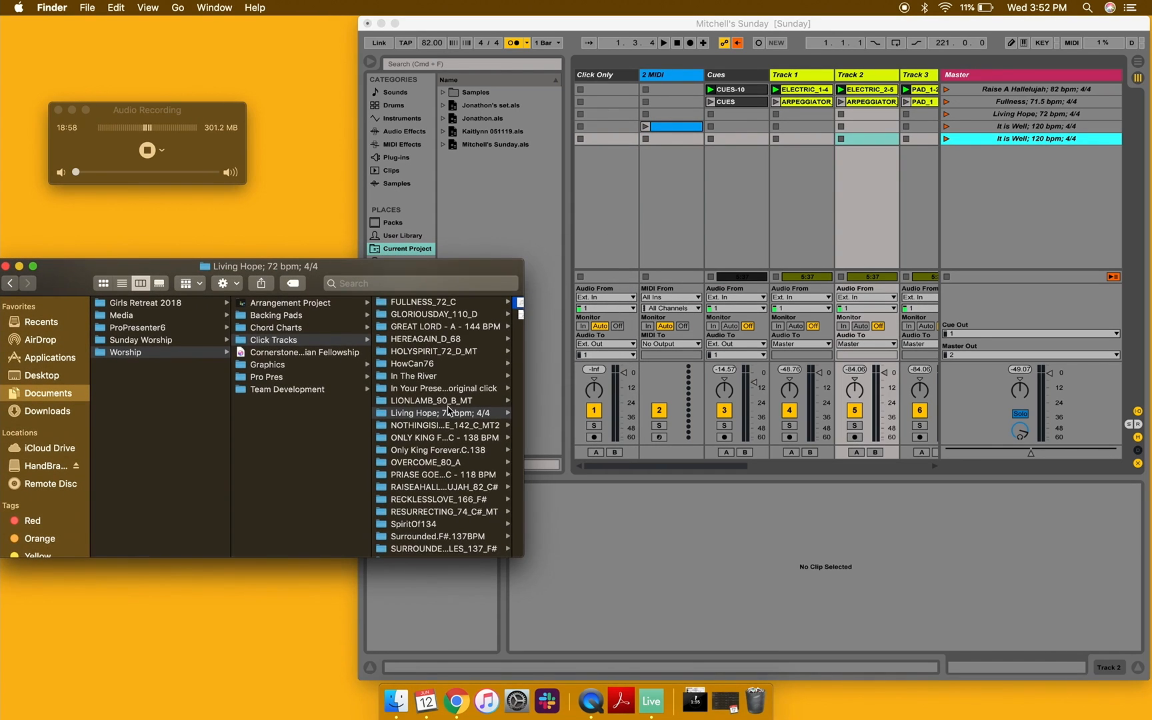
{"action": "scroll", "coordinate": [449, 410], "scroll_direction": "down", "scroll_amount": 2}
{"action": "scroll", "coordinate": [451, 454], "scroll_direction": "down", "scroll_amount": 3}
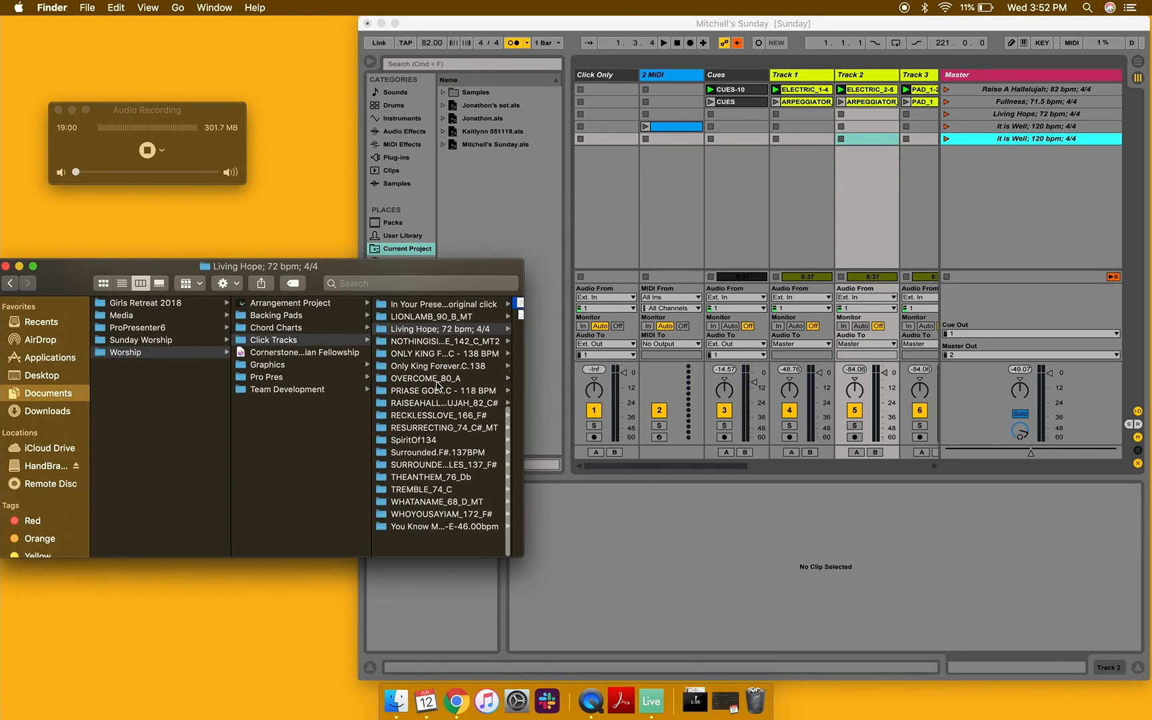
{"action": "left_click_drag", "start_coordinate": [428, 268], "coordinate": [207, 244]}
Rename the duplicated scene in Live to "You Know My Name; 46 bpm; 6/8"
{"action": "left_click", "coordinate": [1045, 142]}
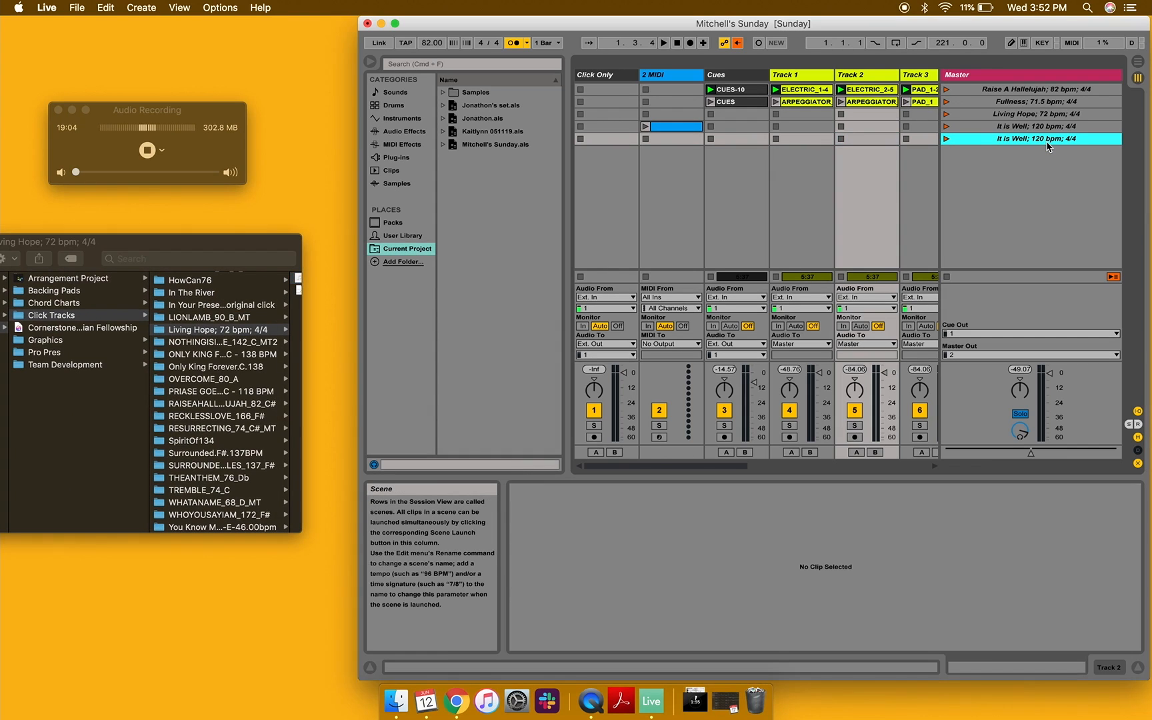
{"action": "key", "text": "super+r"}
{"action": "type", "text": "You Know MY"}
{"action": "key", "text": "BackSpace"}
{"action": "type", "text": "y Name; 46 bpm;"}
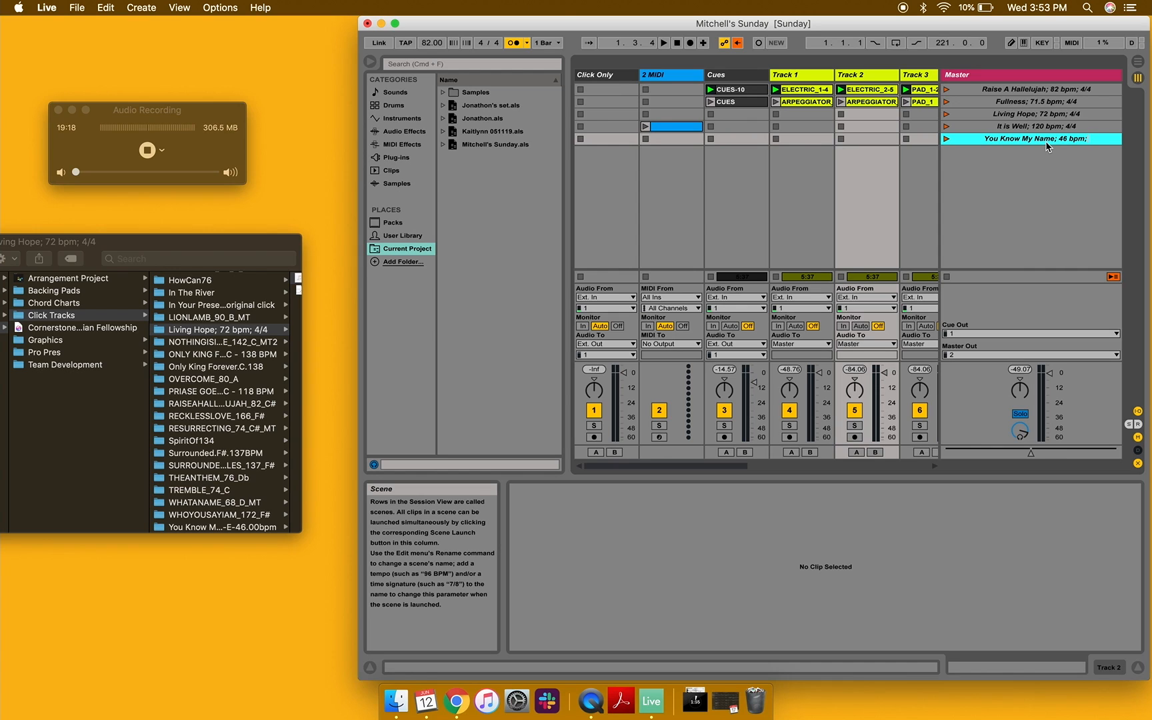
{"action": "type", "text": "6/8"}
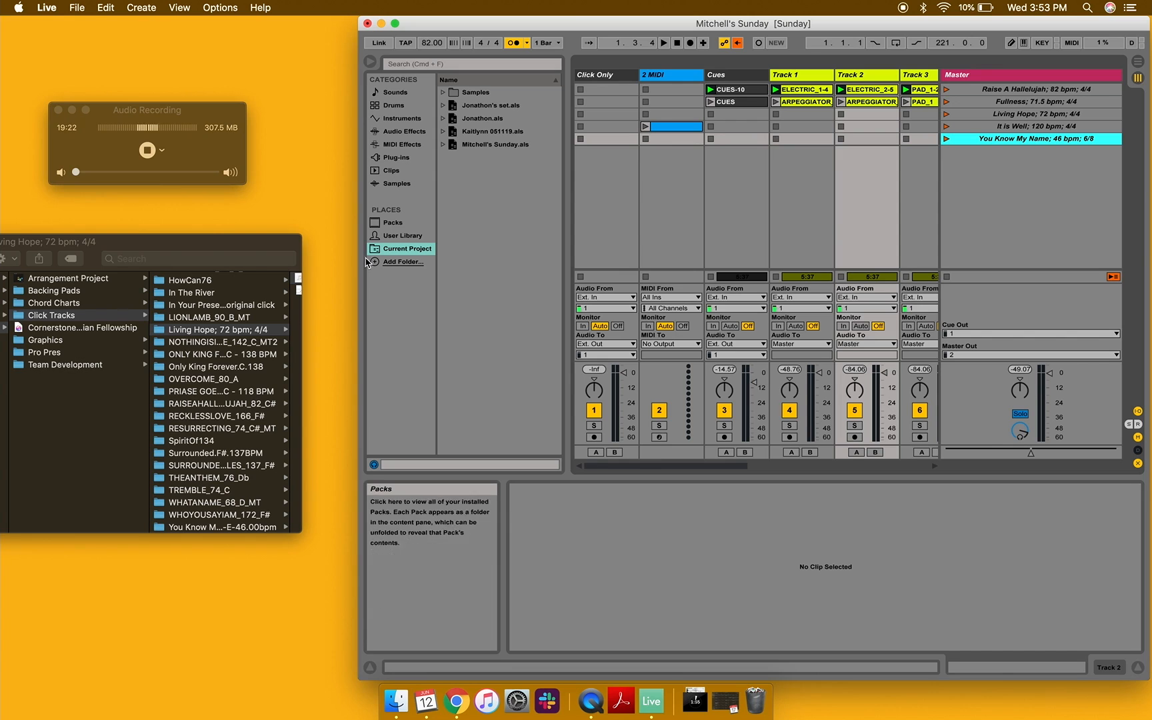
Switch to Finder and open the MultiTracks folder inside the You Know My Name song folder
{"action": "left_click", "coordinate": [276, 531]}
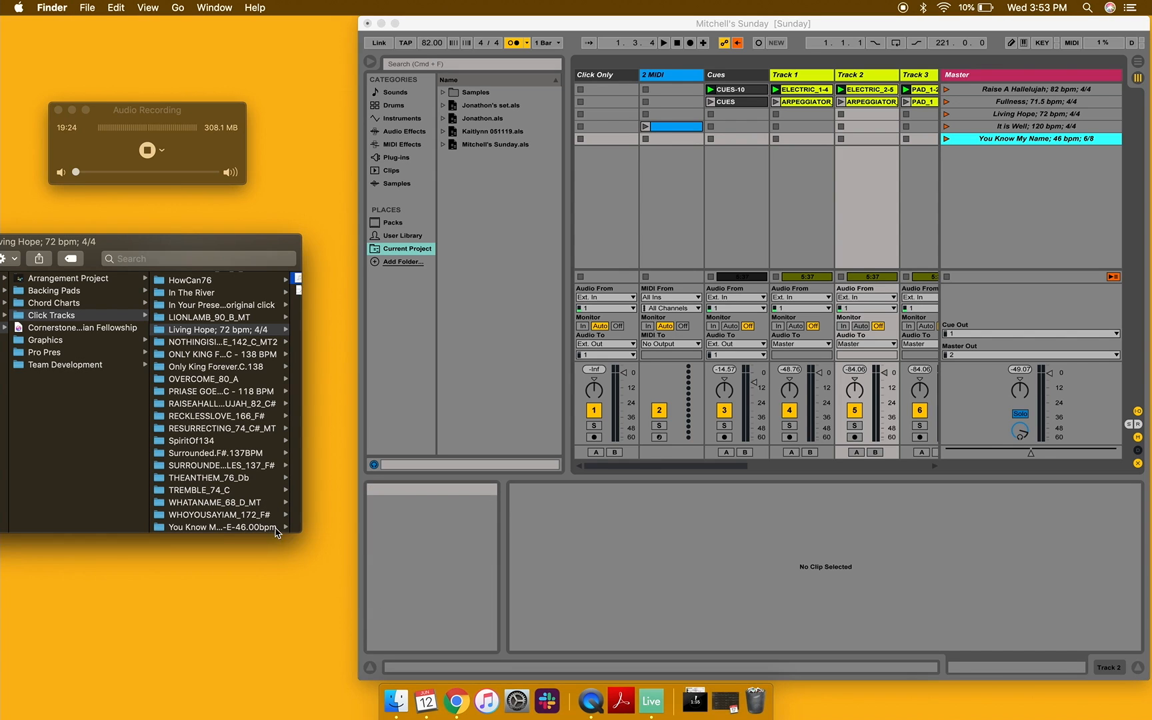
{"action": "left_click", "coordinate": [285, 531]}
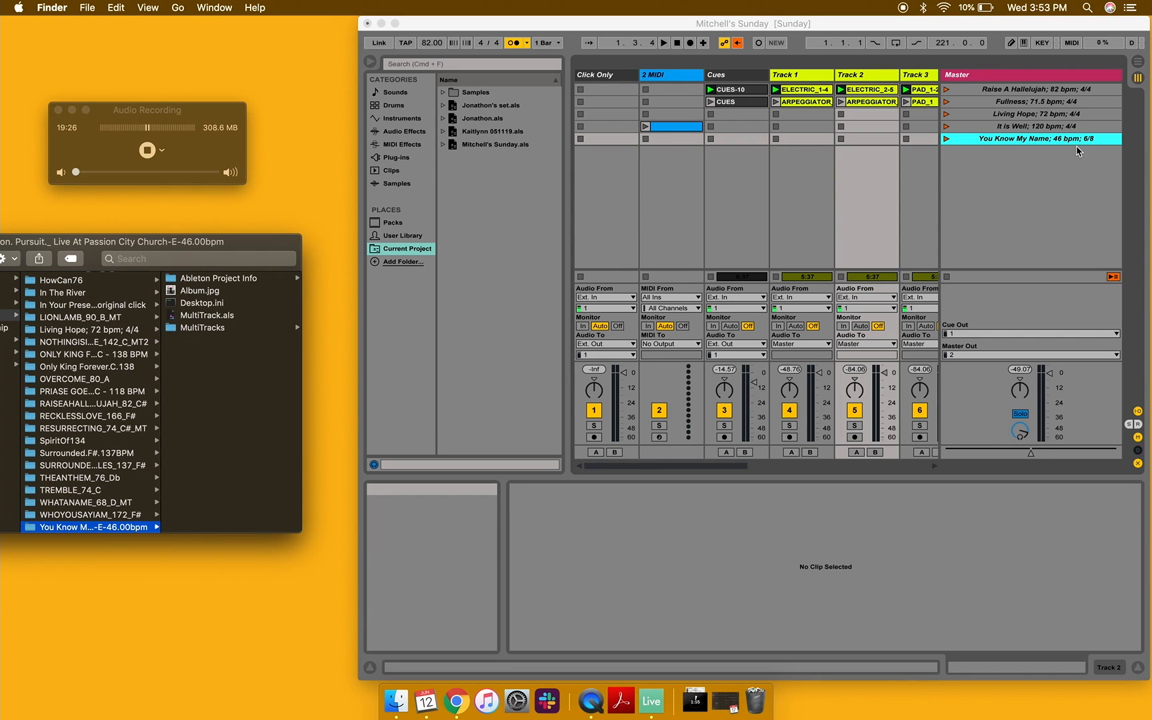
{"action": "left_click", "coordinate": [232, 328]}
Load AG, Bass, BGVS, Choir, Drums (Live), EG 1, Keys 1, Organ and Tambourine 1 onto separate tracks from Track 1 in Live's You Know My Name scene
{"action": "left_click", "coordinate": [207, 278]}
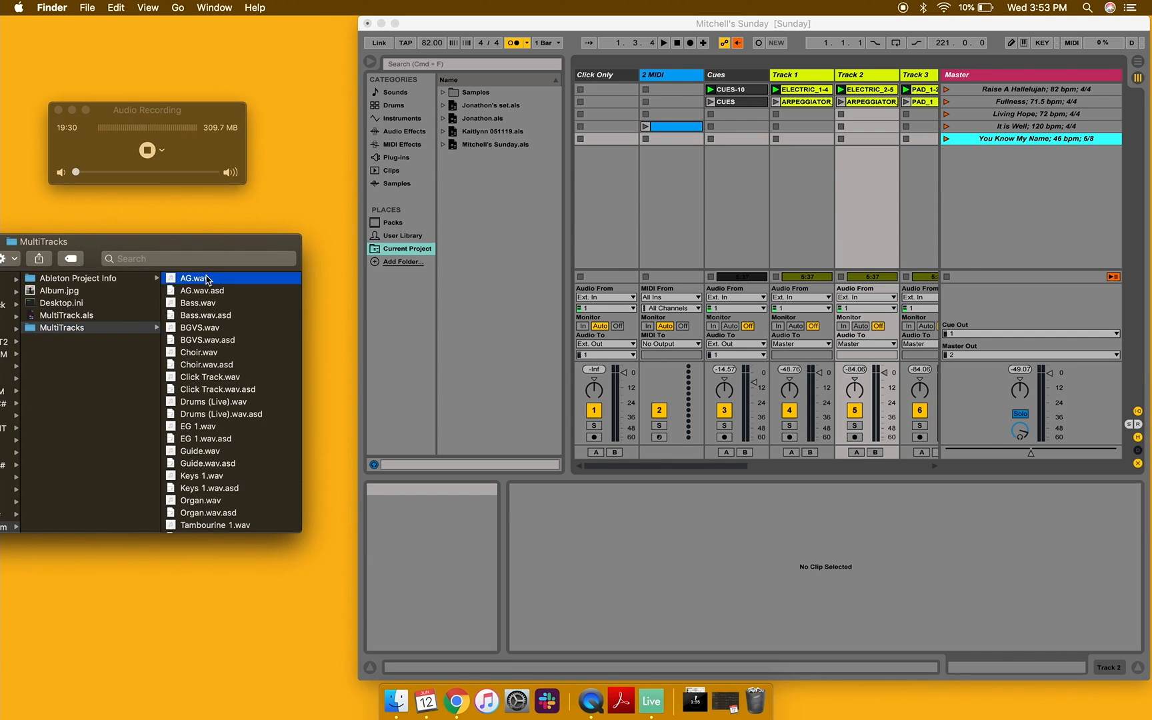
{"action": "left_click", "coordinate": [60, 308], "text": "super"}
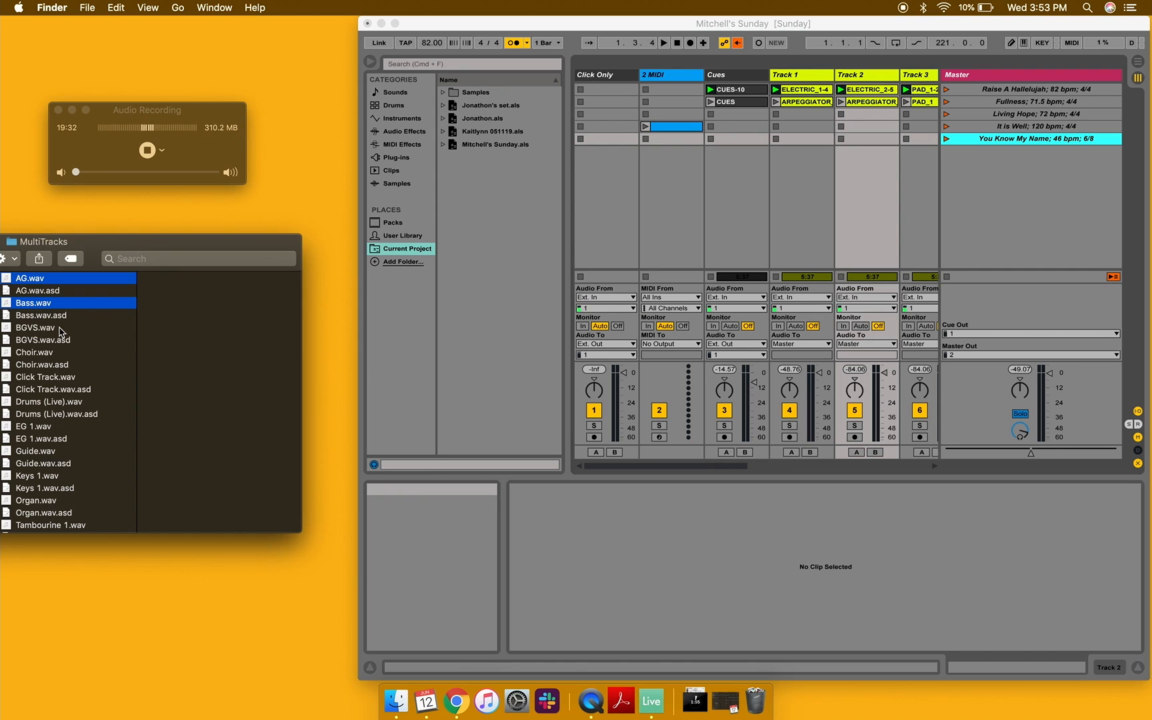
{"action": "left_click", "coordinate": [62, 330], "text": "super"}
{"action": "left_click", "coordinate": [65, 352], "text": "super"}
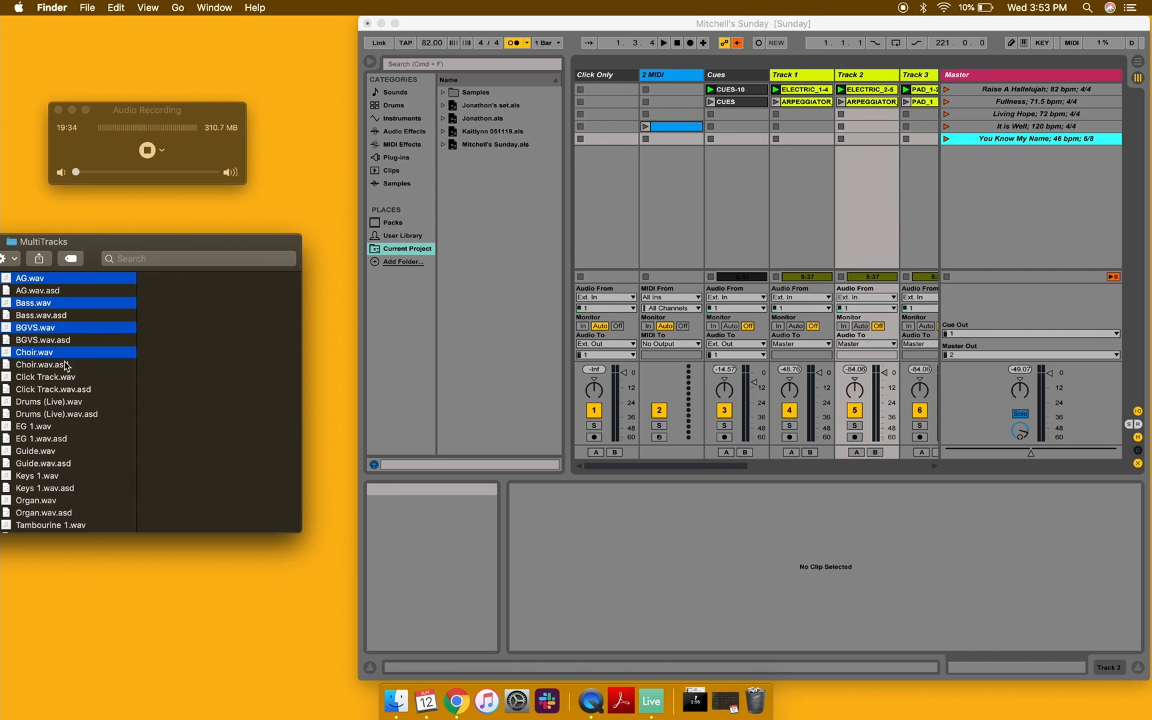
{"action": "scroll", "coordinate": [68, 380], "scroll_direction": "down", "scroll_amount": 2}
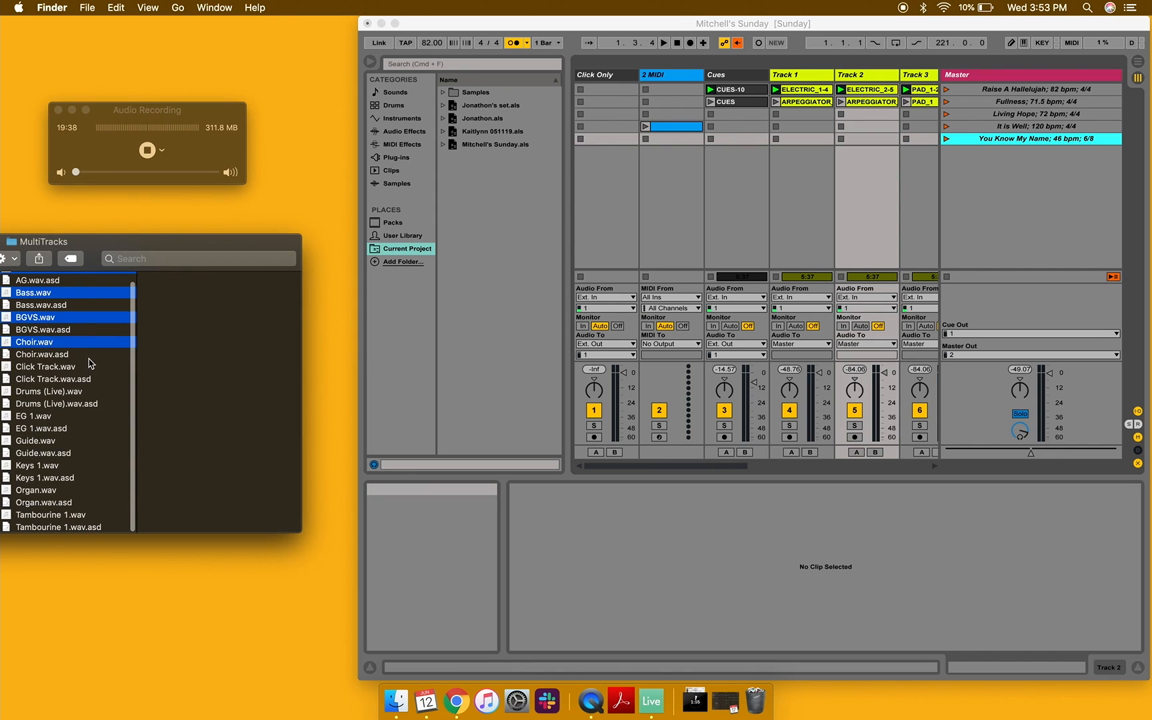
{"action": "left_click", "coordinate": [85, 393], "text": "super"}
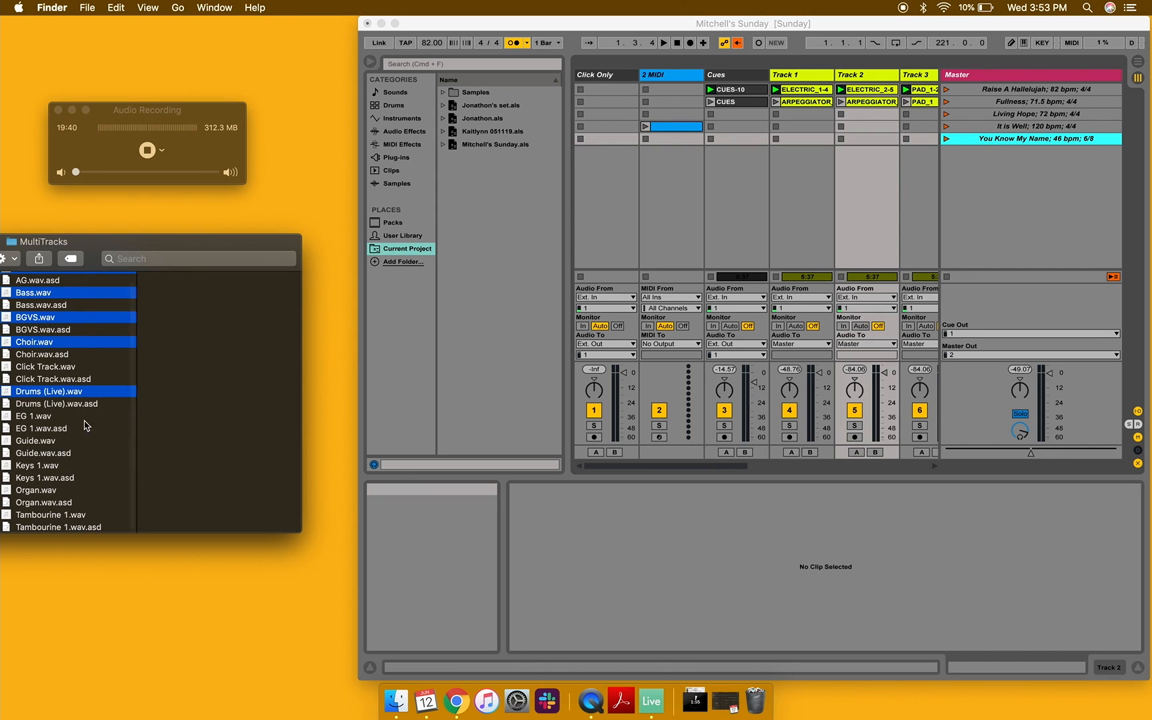
{"action": "left_click", "coordinate": [87, 417], "text": "super"}
{"action": "left_click", "coordinate": [87, 441], "text": "super"}
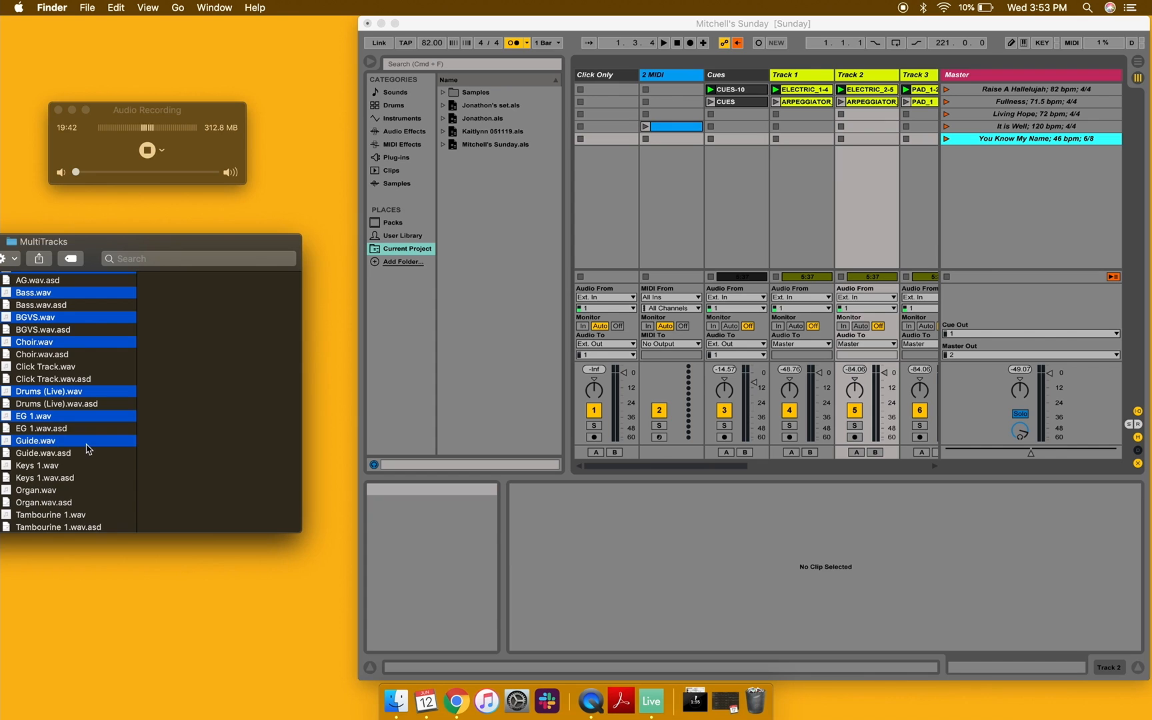
{"action": "left_click", "coordinate": [88, 445], "text": "super"}
{"action": "left_click", "coordinate": [91, 466], "text": "super"}
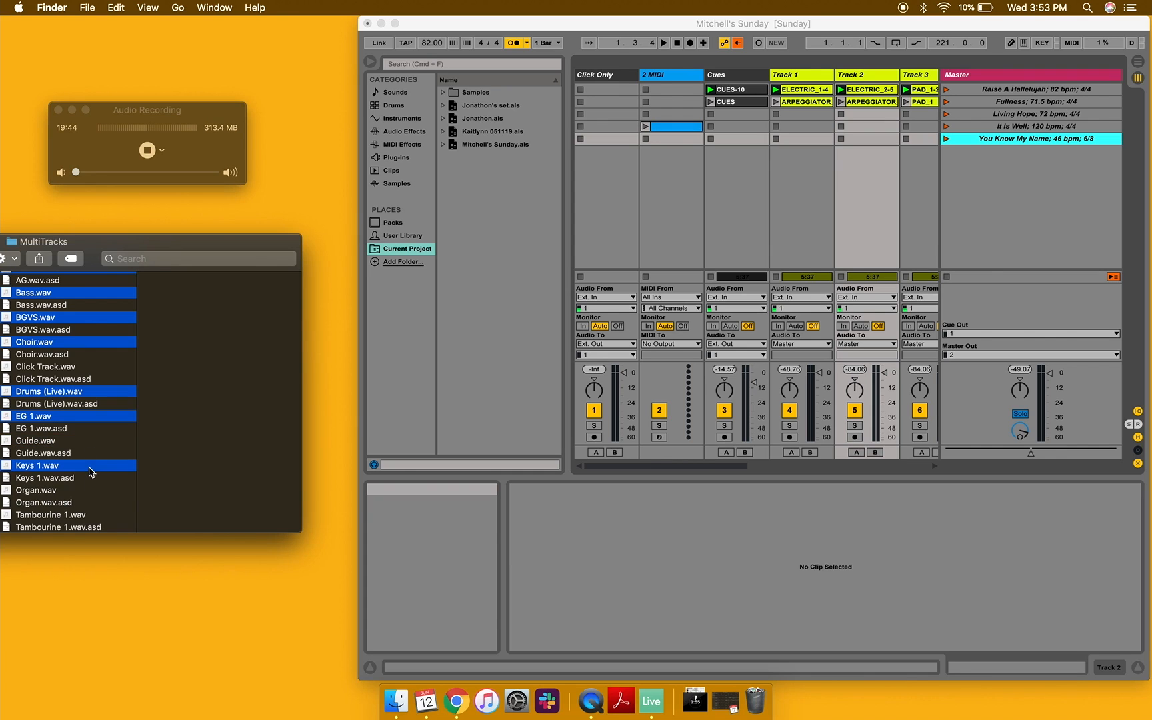
{"action": "left_click", "coordinate": [92, 494], "text": "super"}
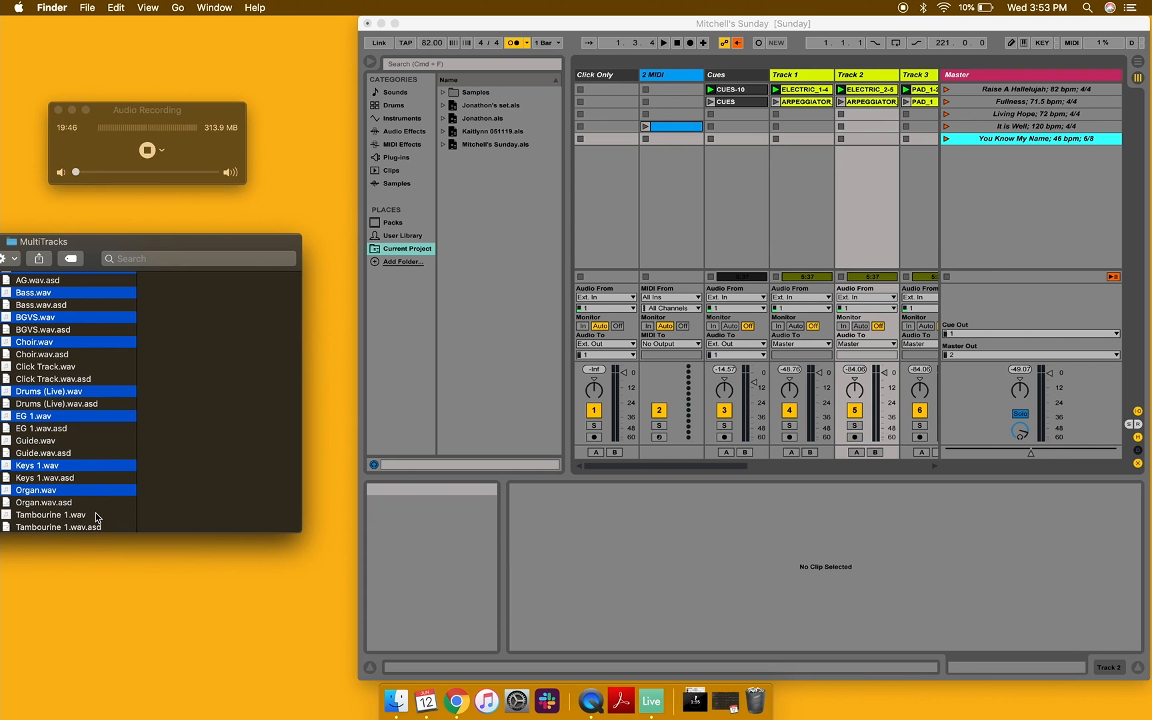
{"action": "left_click", "coordinate": [97, 515], "text": "super"}
{"action": "left_click_drag", "start_coordinate": [82, 297], "coordinate": [814, 145]}
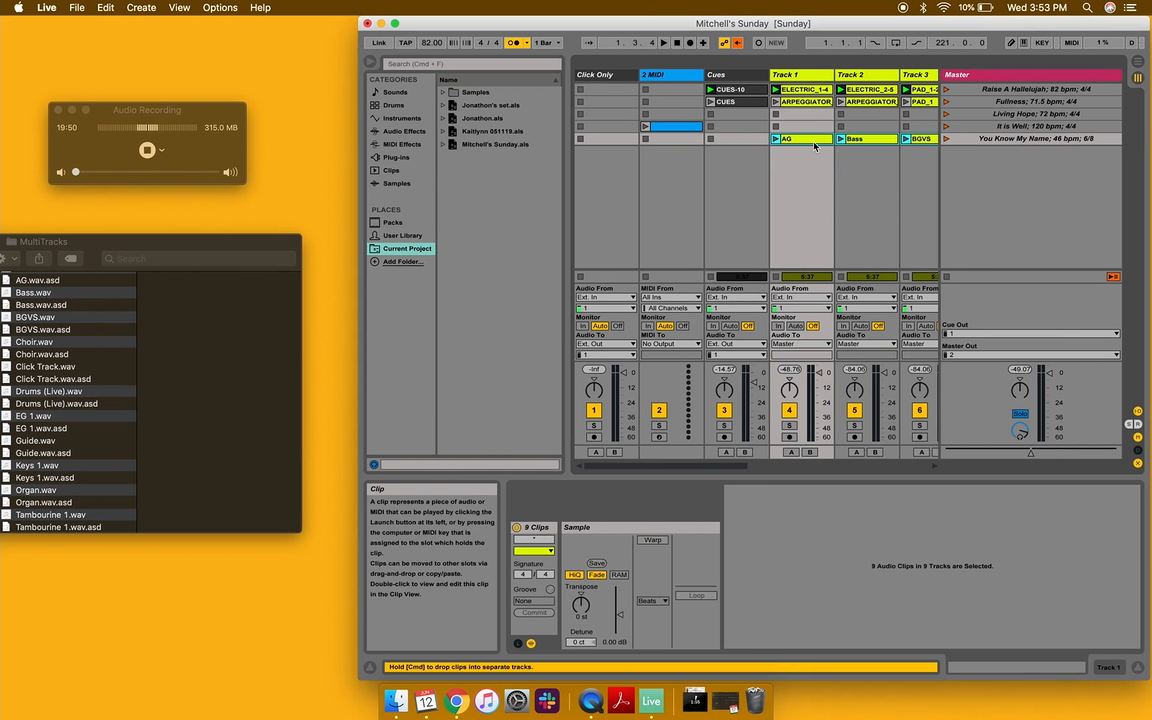
Load Guide.wav onto the Cues track and Click Track.wav onto the Click Only track in the You Know My Name scene
{"action": "left_click", "coordinate": [116, 371]}
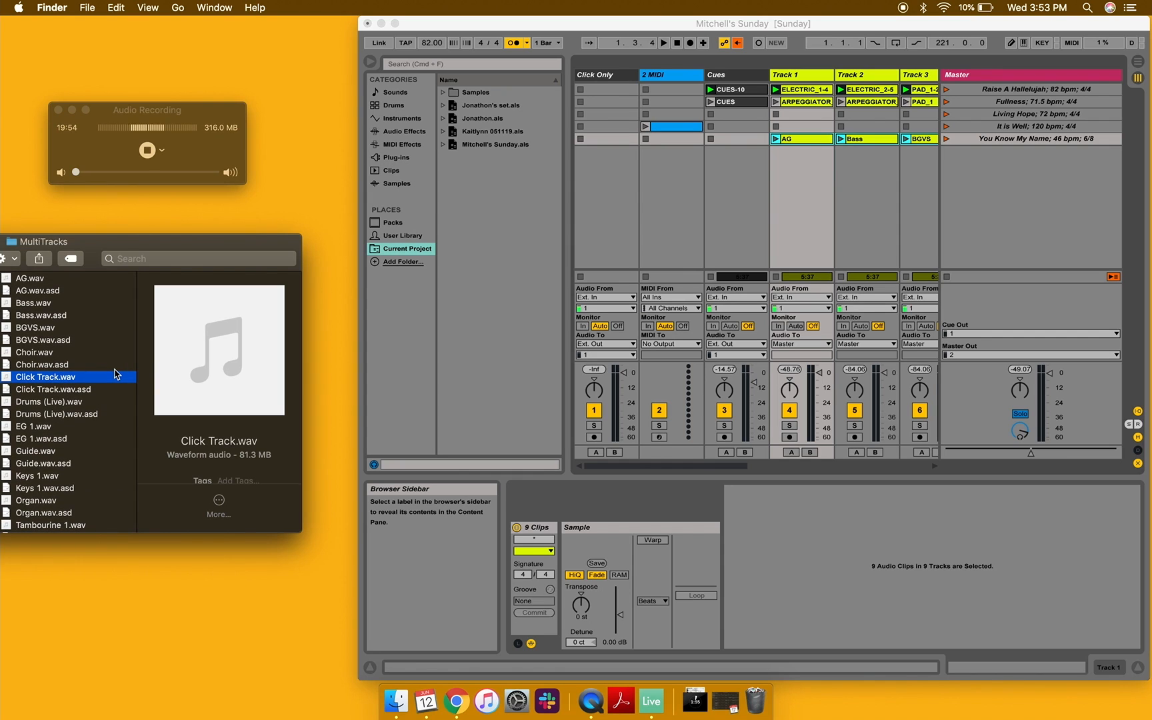
{"action": "left_click", "coordinate": [68, 451]}
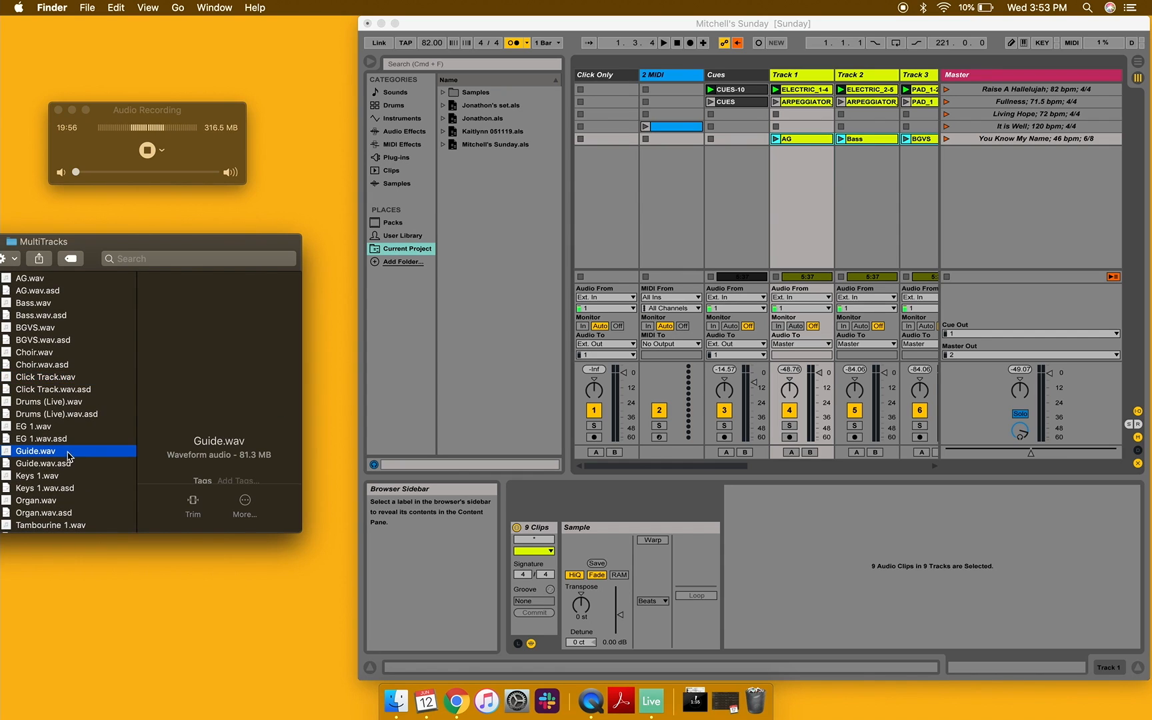
{"action": "left_click_drag", "start_coordinate": [68, 456], "coordinate": [735, 140]}
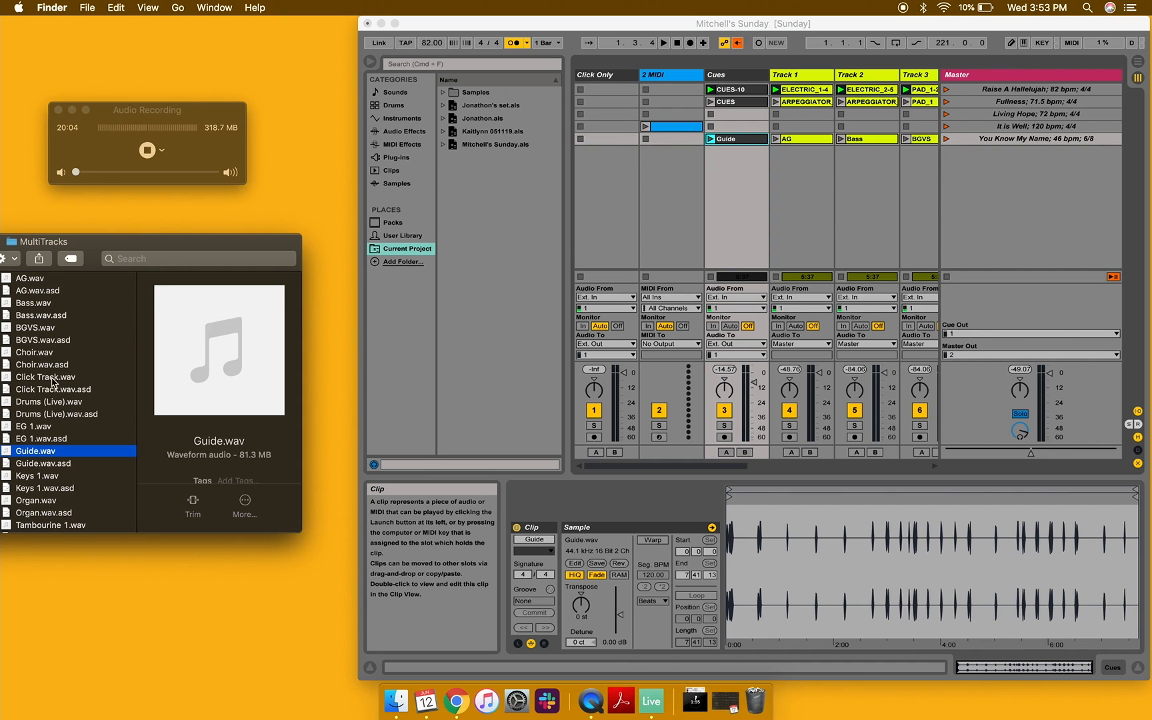
{"action": "left_click_drag", "start_coordinate": [53, 381], "coordinate": [612, 140]}
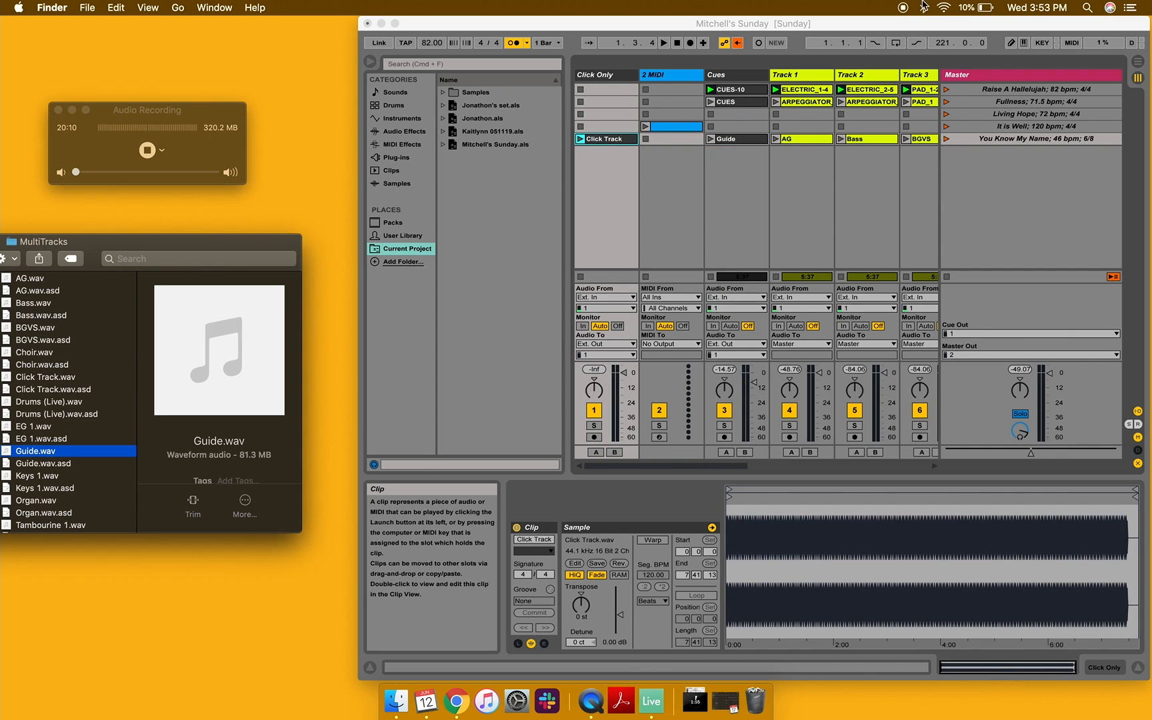
Launch the You Know My Name scene to play its click, guide and stems together
{"action": "left_click", "coordinate": [947, 141]}
{"action": "left_click", "coordinate": [947, 140]}
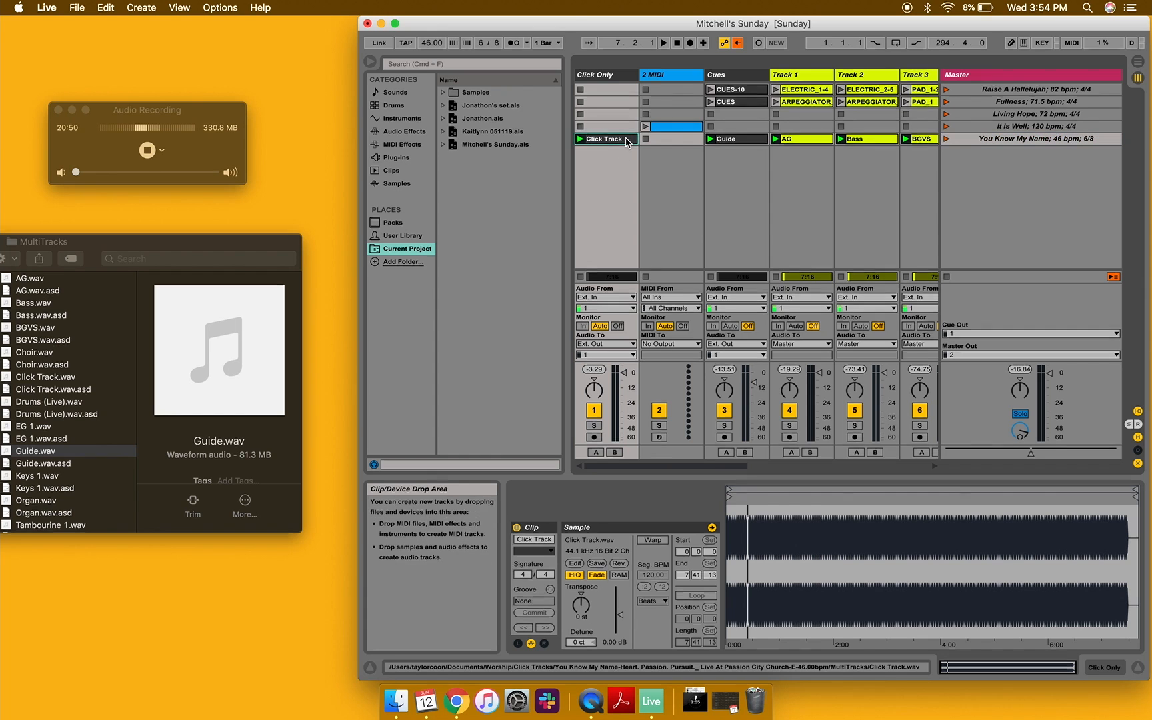
Delete all the clips from the You Know My Name scene, from Click Track to Tambourine 1, and delete the scene itself
{"action": "scroll", "coordinate": [666, 147], "scroll_direction": "right", "scroll_amount": 10}
{"action": "left_click", "coordinate": [703, 140], "text": "shift"}
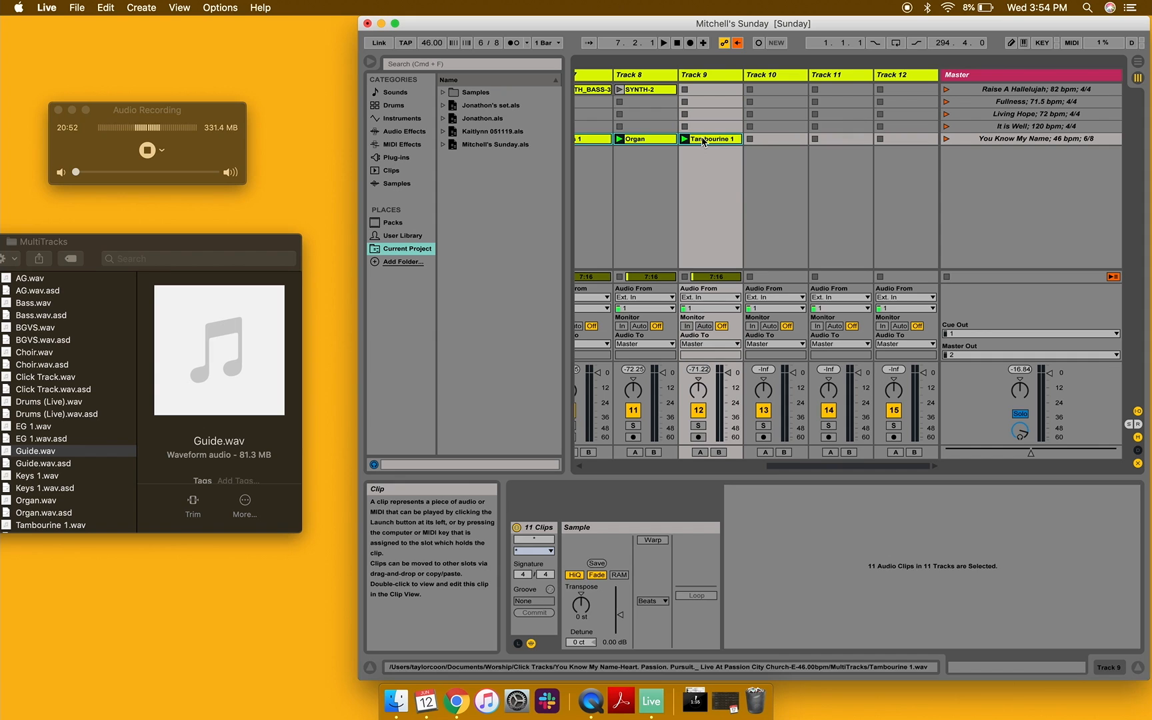
{"action": "left_click", "coordinate": [1086, 139]}
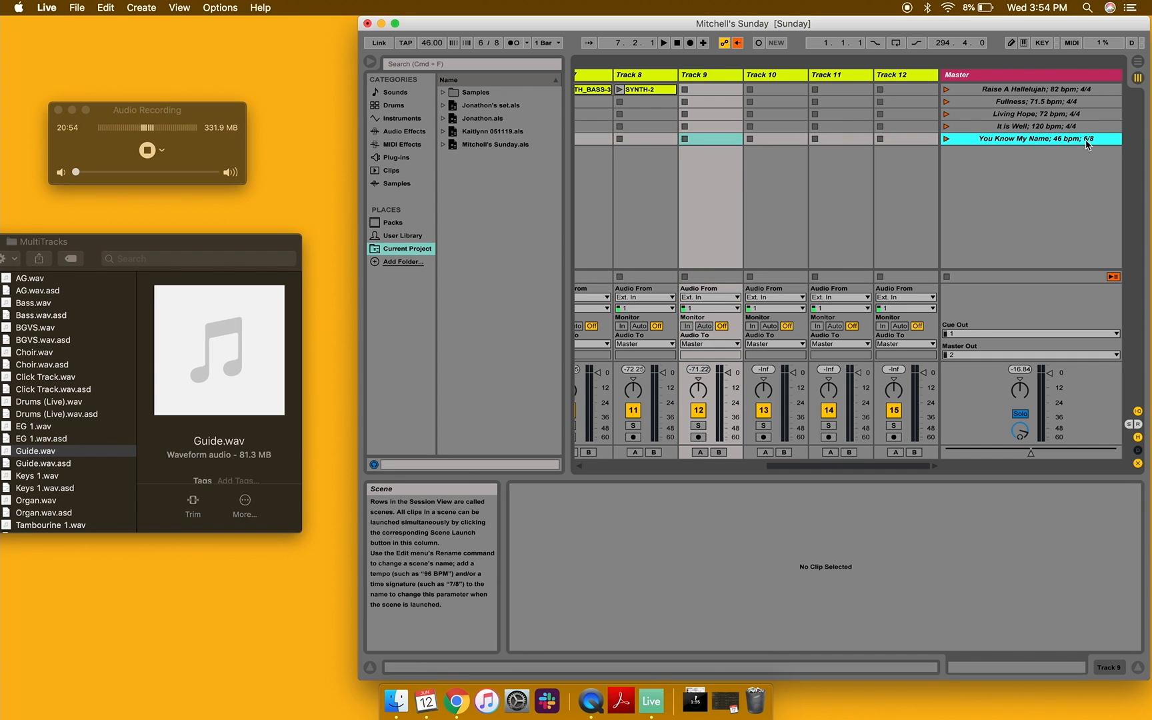
{"action": "key", "text": "Delete"}
{"action": "scroll", "coordinate": [681, 269], "scroll_direction": "left", "scroll_amount": 10}
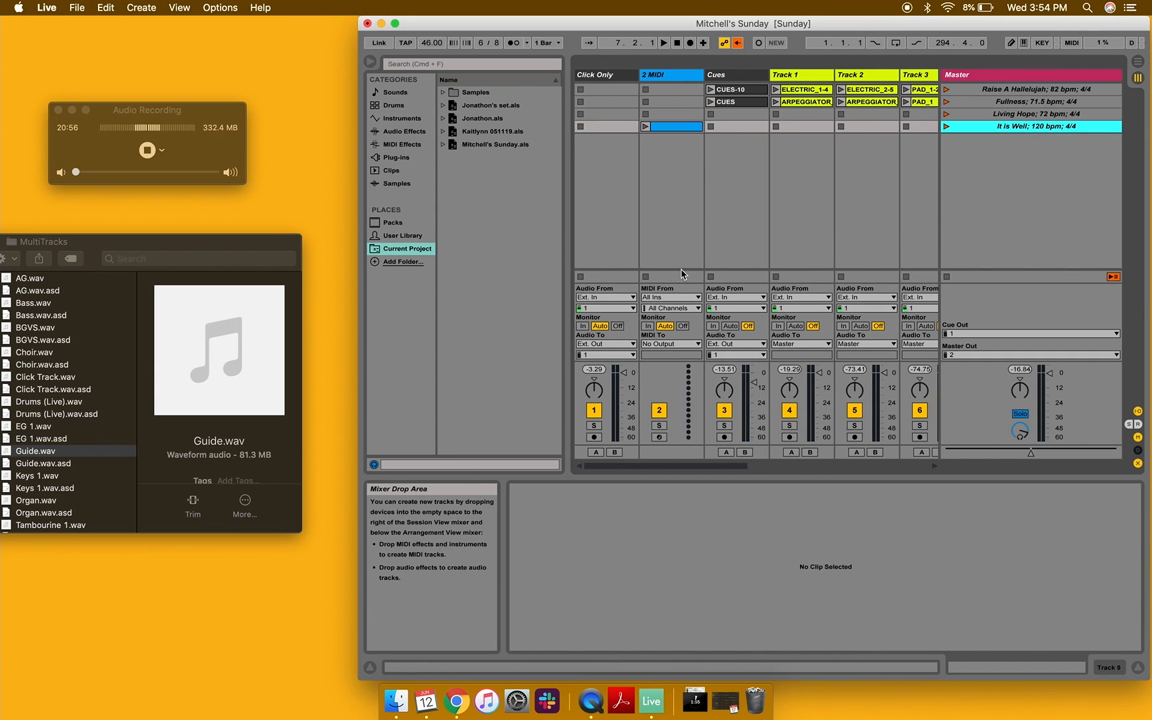
{"action": "scroll", "coordinate": [681, 270], "scroll_direction": "right", "scroll_amount": 6}
{"action": "scroll", "coordinate": [681, 270], "scroll_direction": "left", "scroll_amount": 6}
Close the Finder window showing the MultiTracks folder and switch Live to full screen
{"action": "left_click_drag", "start_coordinate": [160, 247], "coordinate": [404, 247]}
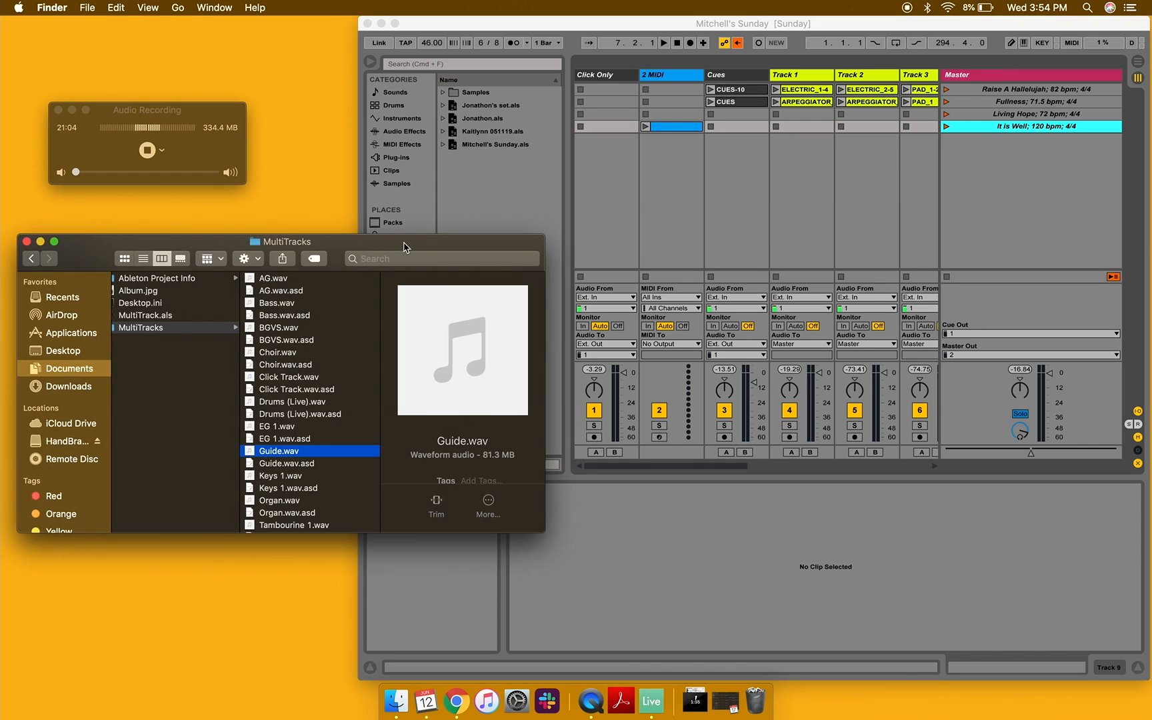
{"action": "left_click", "coordinate": [26, 241]}
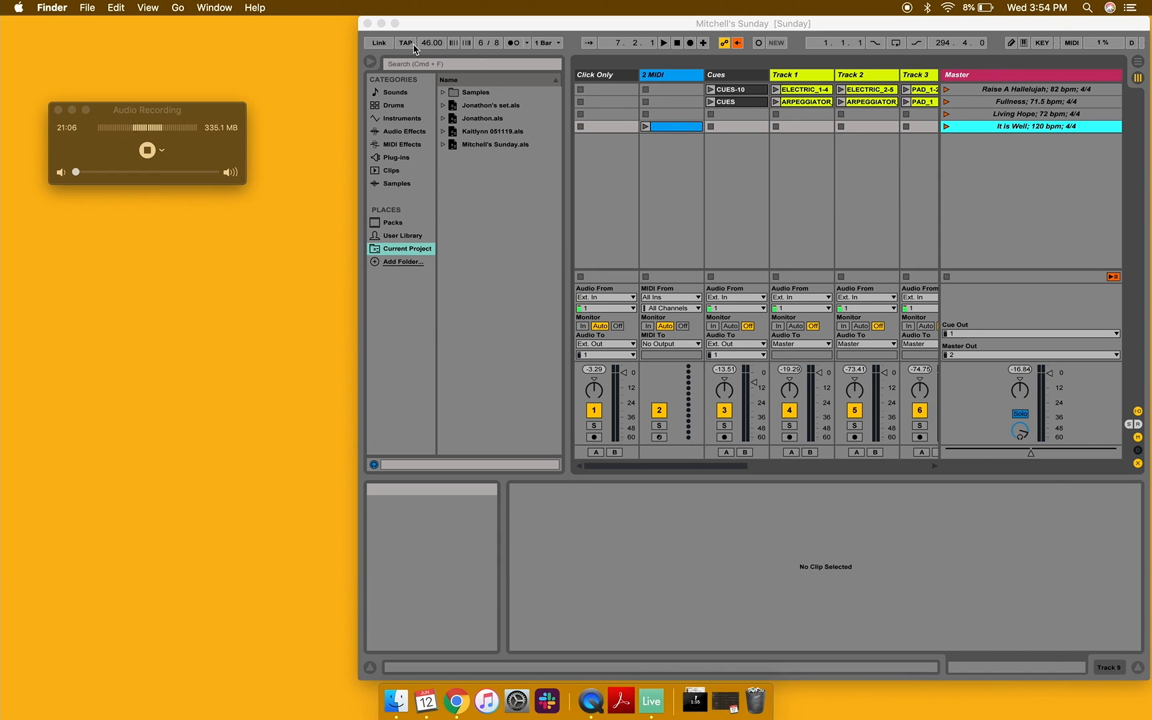
{"action": "left_click", "coordinate": [394, 23]}
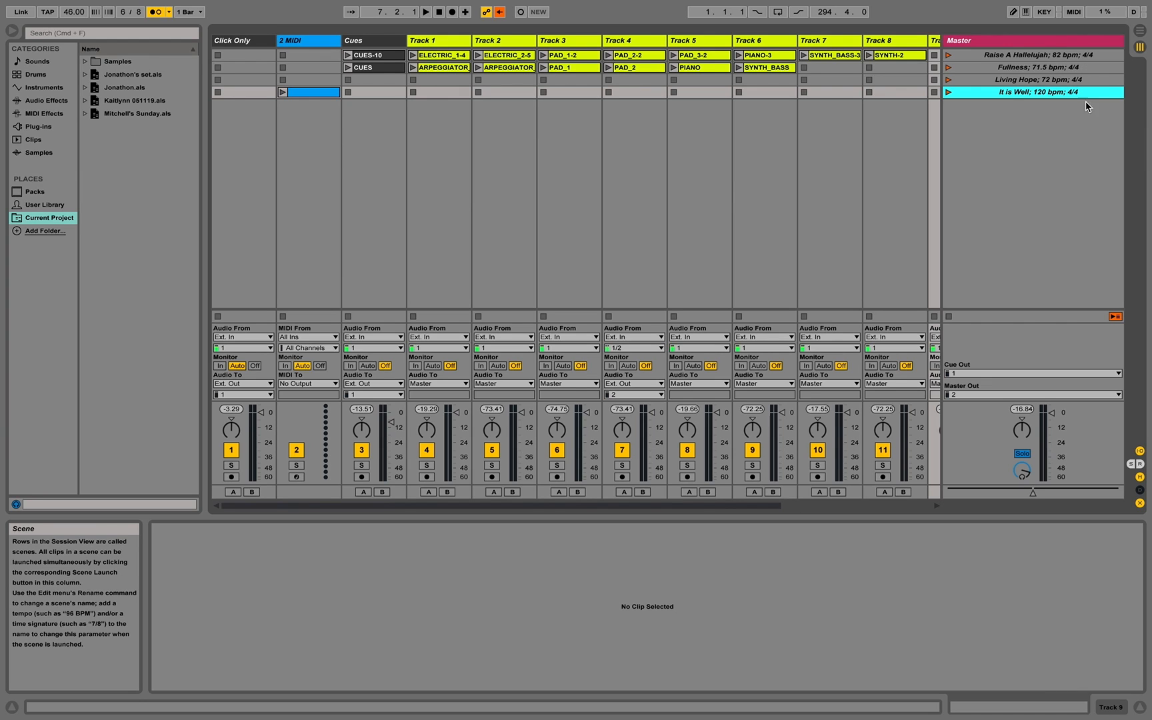
Play the Raise A Hallelujah and Fullness scenes in turn and stop playback
{"action": "left_click", "coordinate": [1092, 60]}
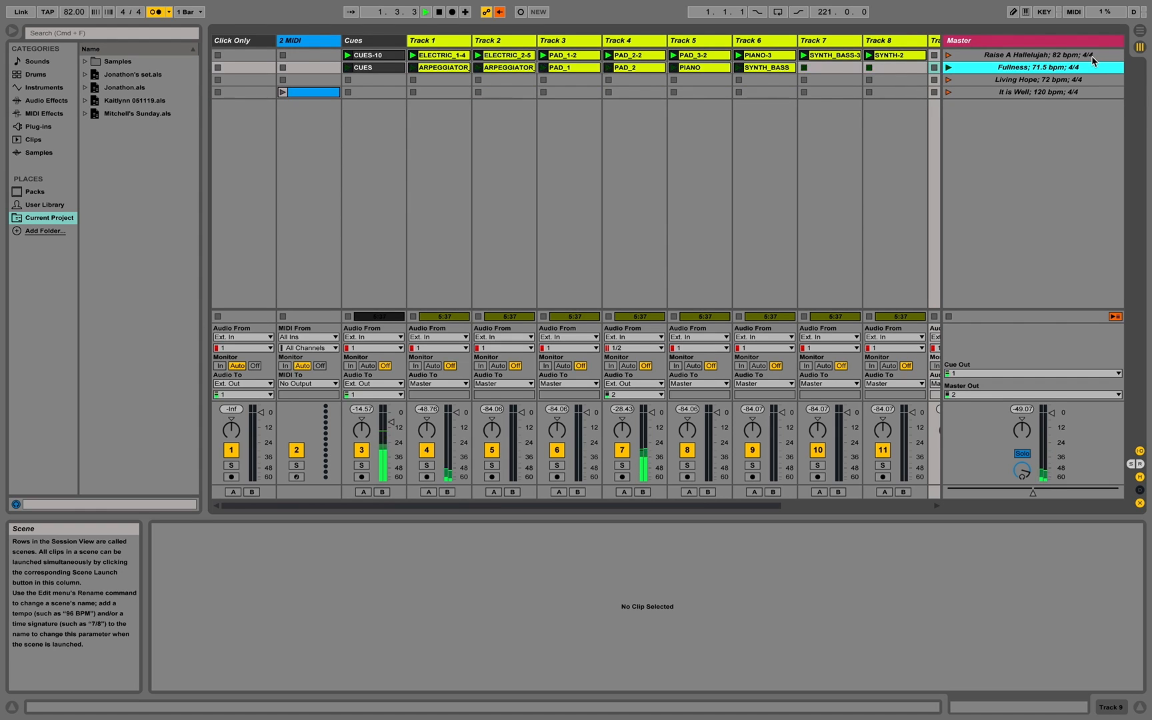
{"action": "key", "text": "space"}
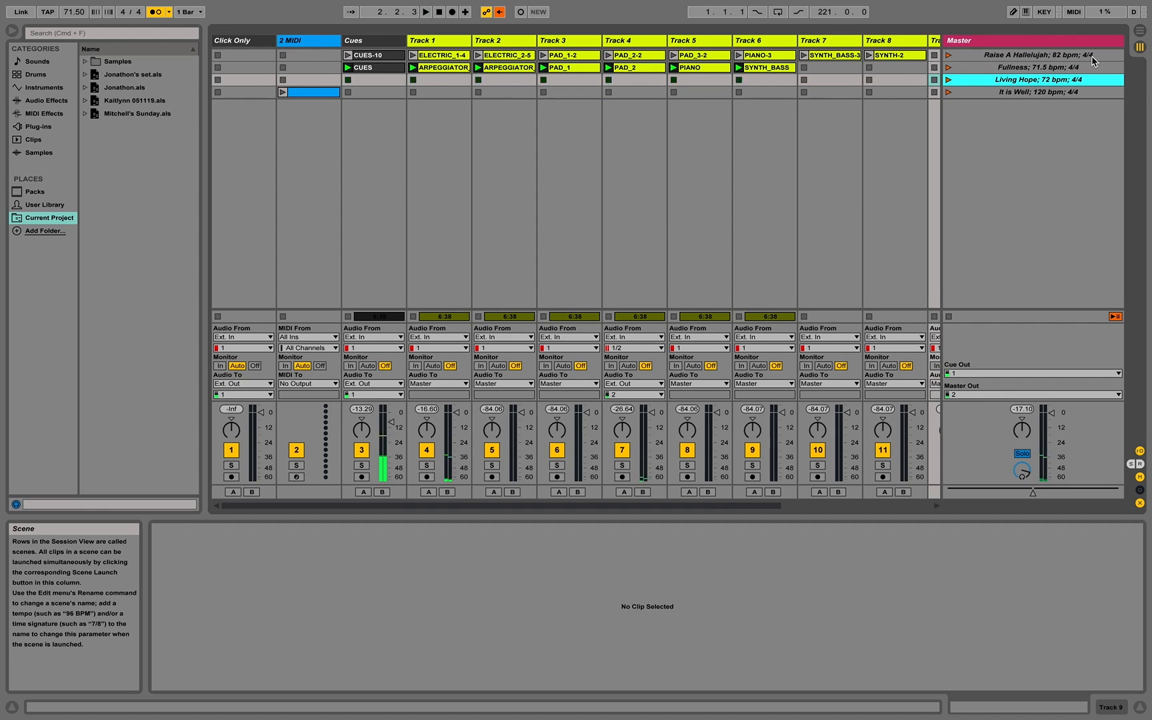
Map the 4 key to the It is Well scene and check the key assignment of the Raise A Hallelujah scene
{"action": "left_click", "coordinate": [1044, 12]}
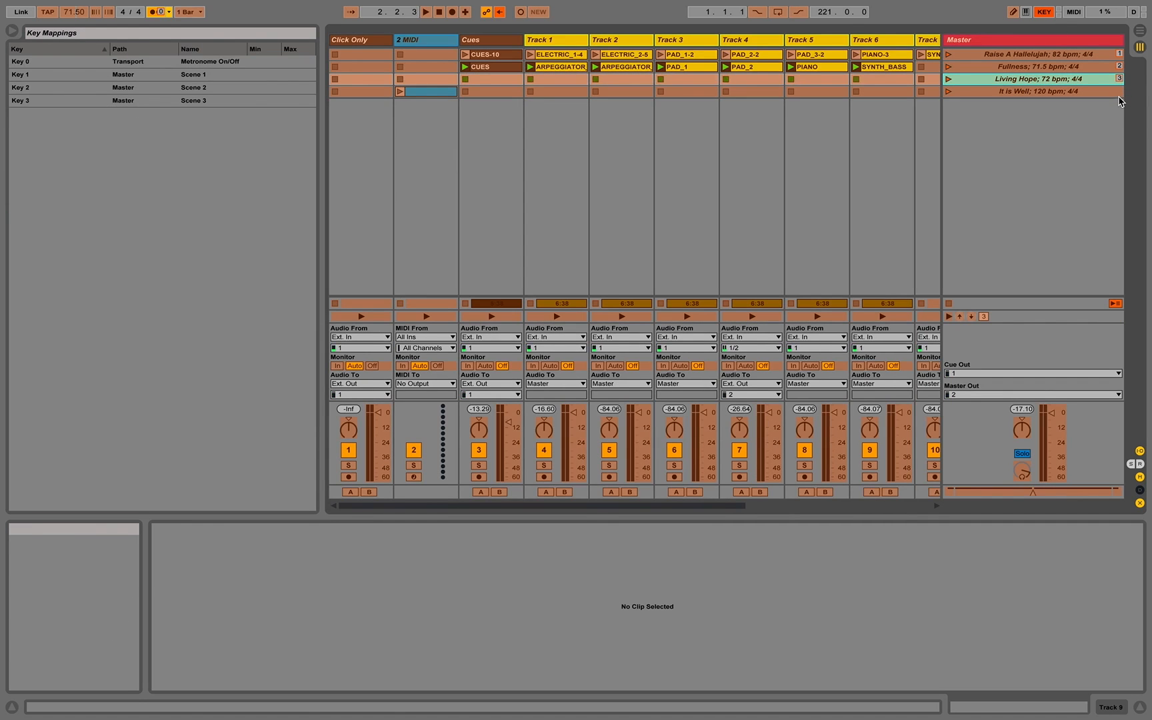
{"action": "left_click", "coordinate": [1119, 93]}
{"action": "key", "text": "4"}
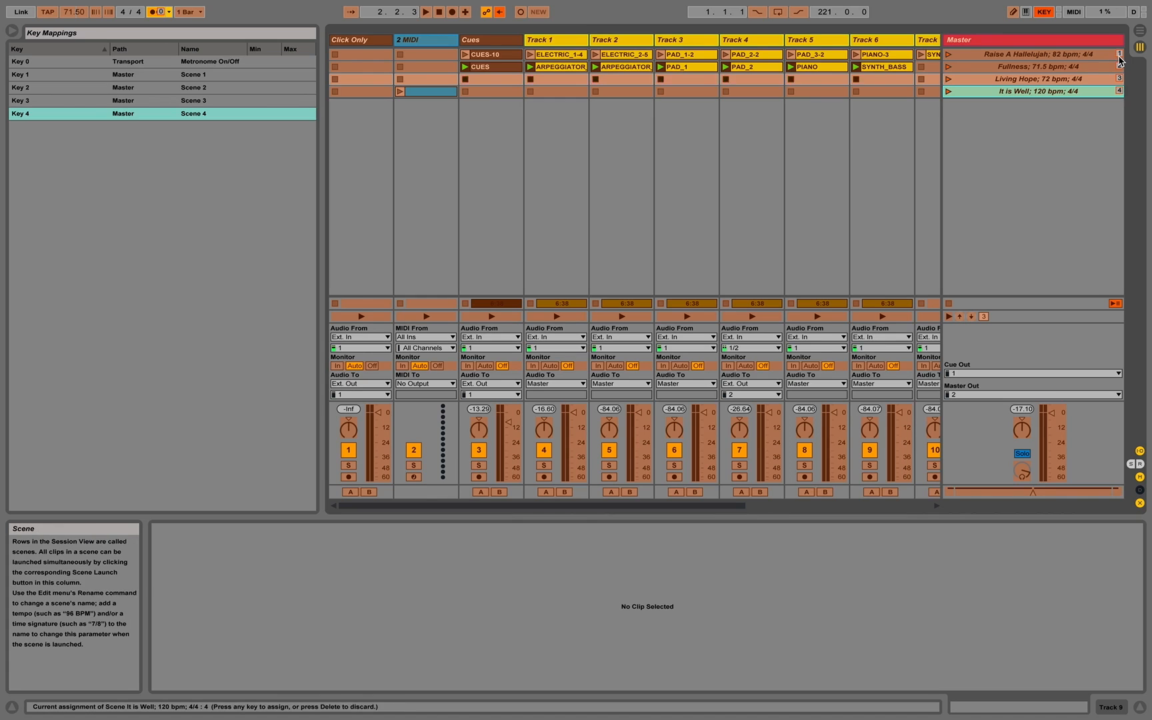
{"action": "left_click", "coordinate": [1119, 56]}
{"action": "key", "text": "f"}
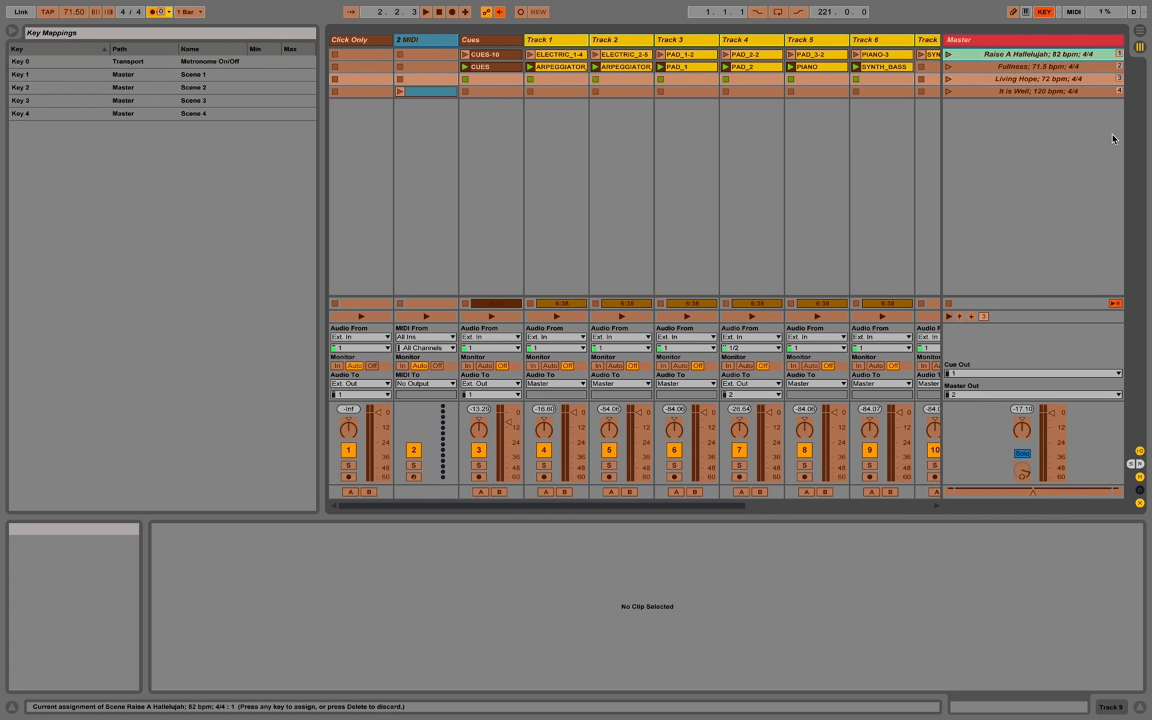
{"action": "key", "text": "space"}
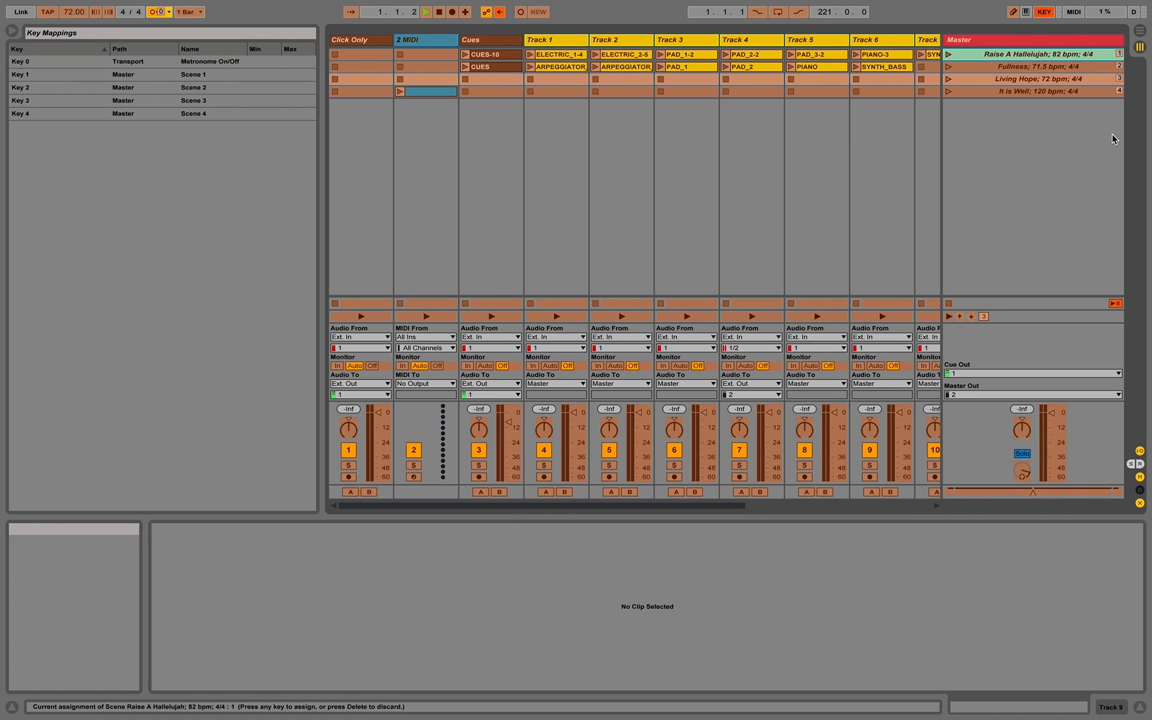
{"action": "left_click", "coordinate": [1044, 12]}
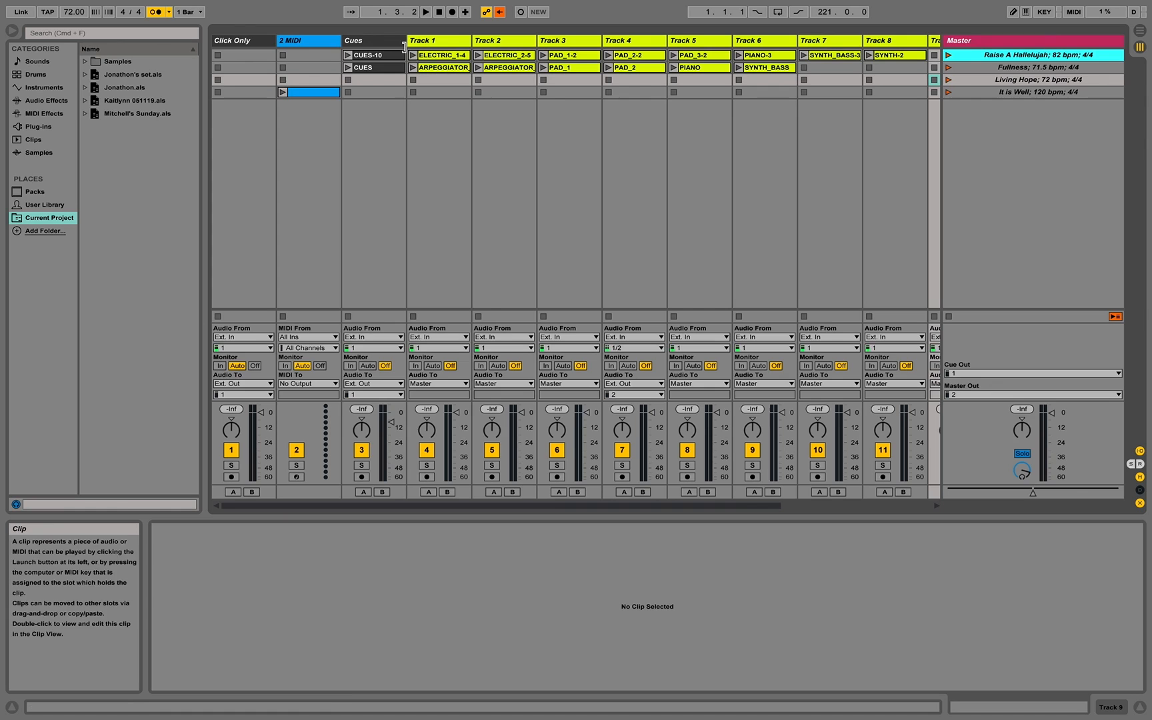
Set the segment BPM of the ELECTRIC_1-4 clip on Track 1 to 120
{"action": "left_click", "coordinate": [381, 56]}
{"action": "left_click", "coordinate": [462, 57]}
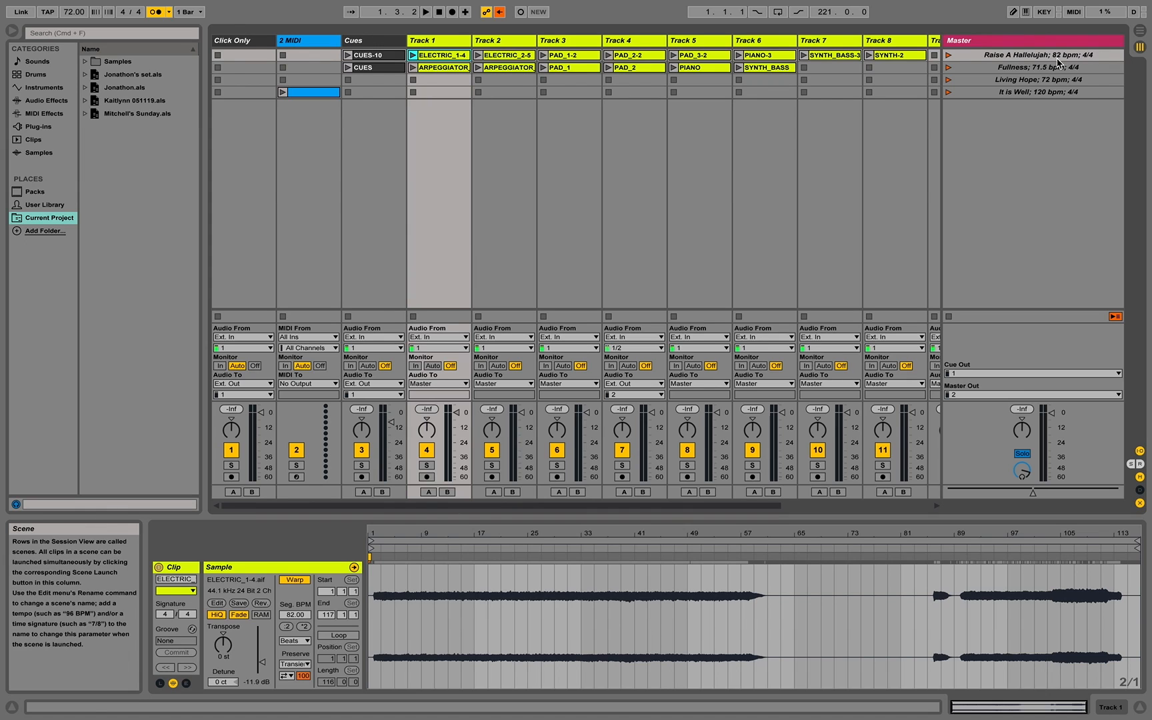
{"action": "left_click", "coordinate": [296, 616]}
{"action": "type", "text": "120"}
{"action": "key", "text": "Return"}
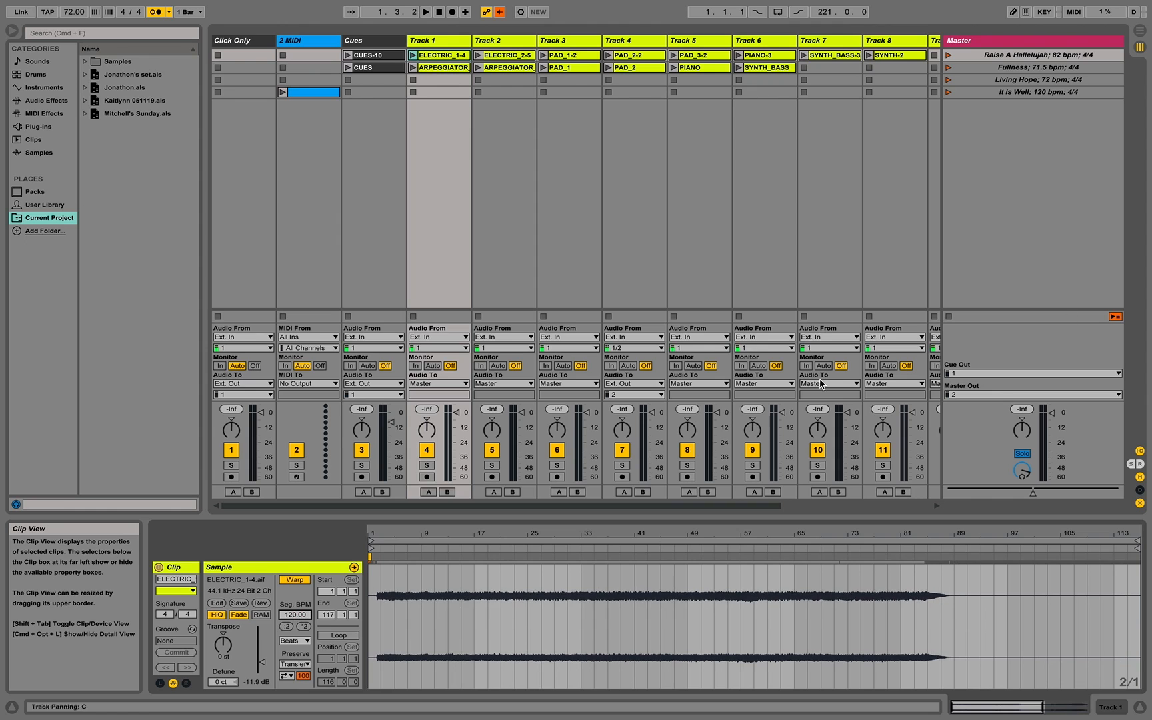
Set the segment BPM of the ELECTRIC_2-5 clip on Track 2 to 120
{"action": "left_click", "coordinate": [900, 55], "text": "shift"}
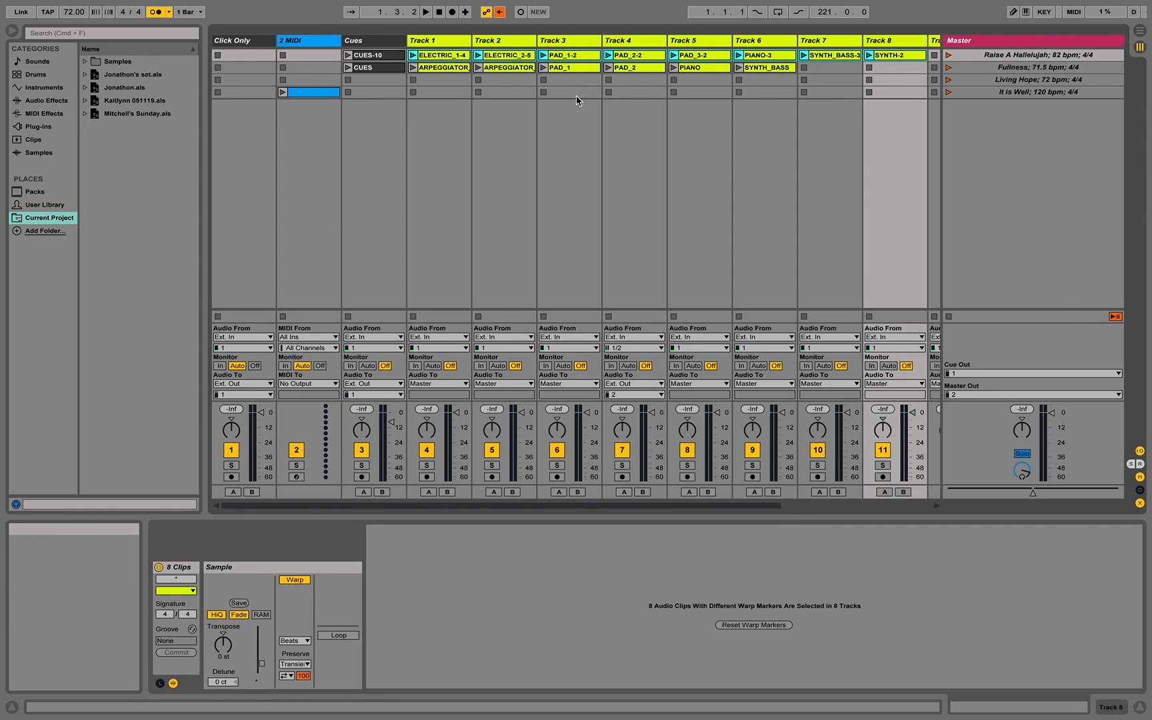
{"action": "left_click", "coordinate": [506, 55]}
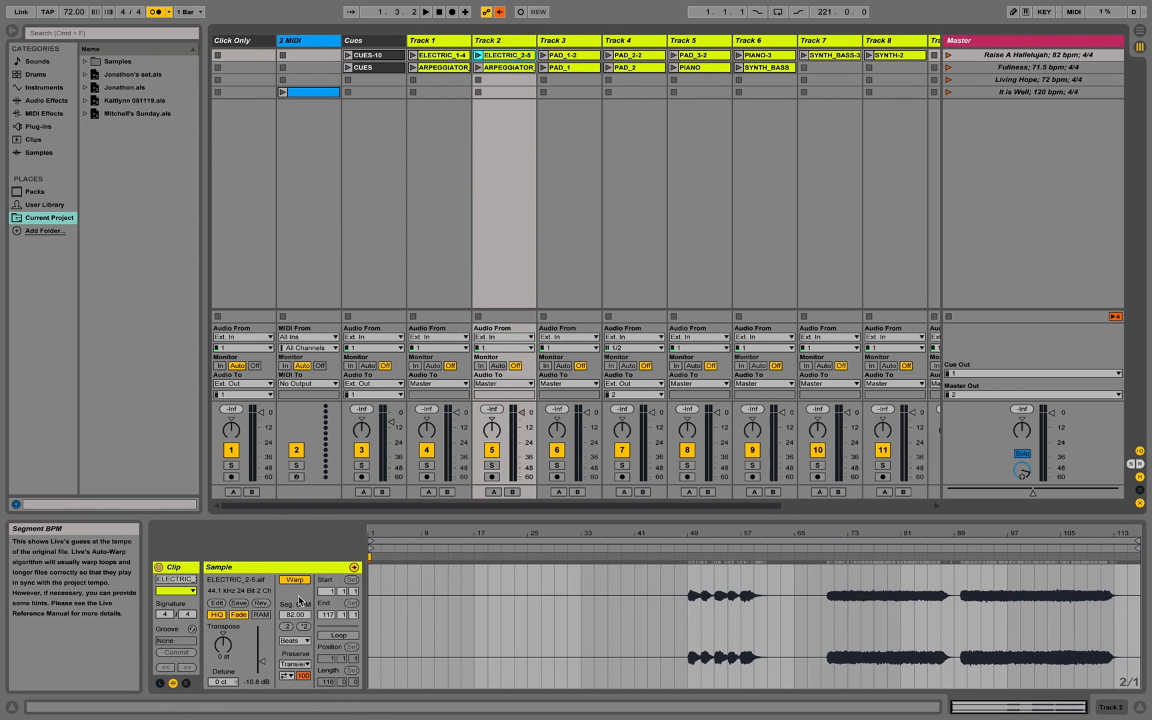
{"action": "left_click", "coordinate": [300, 615]}
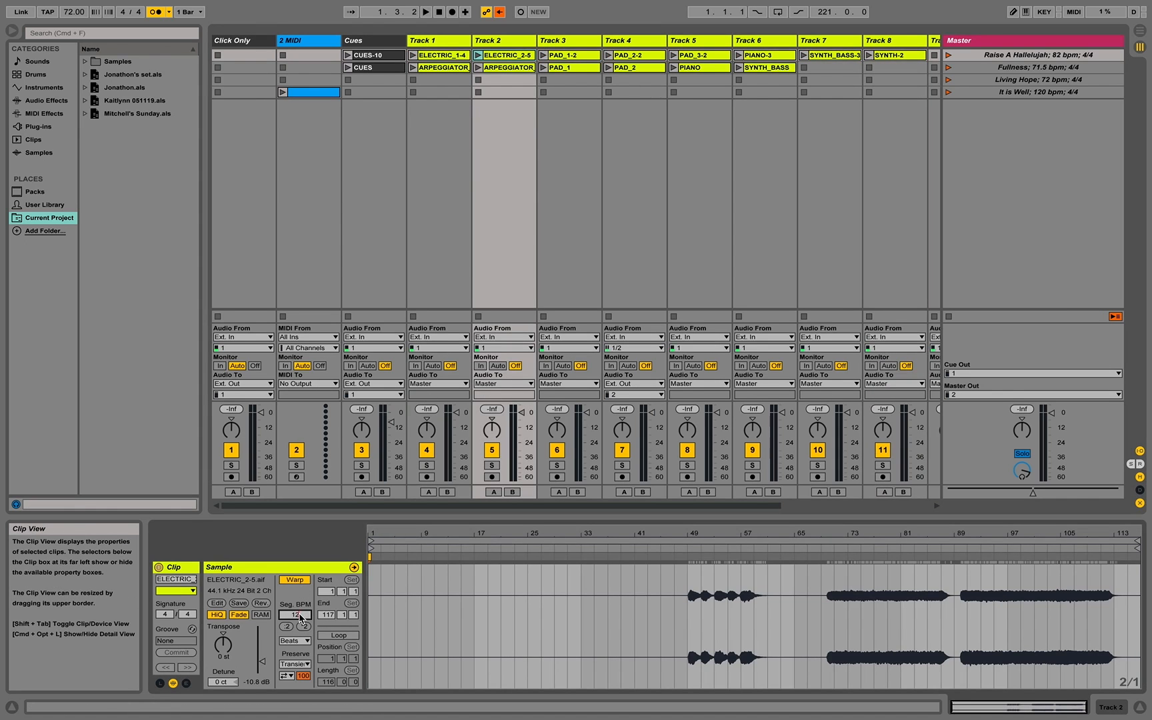
{"action": "key", "text": "Return"}
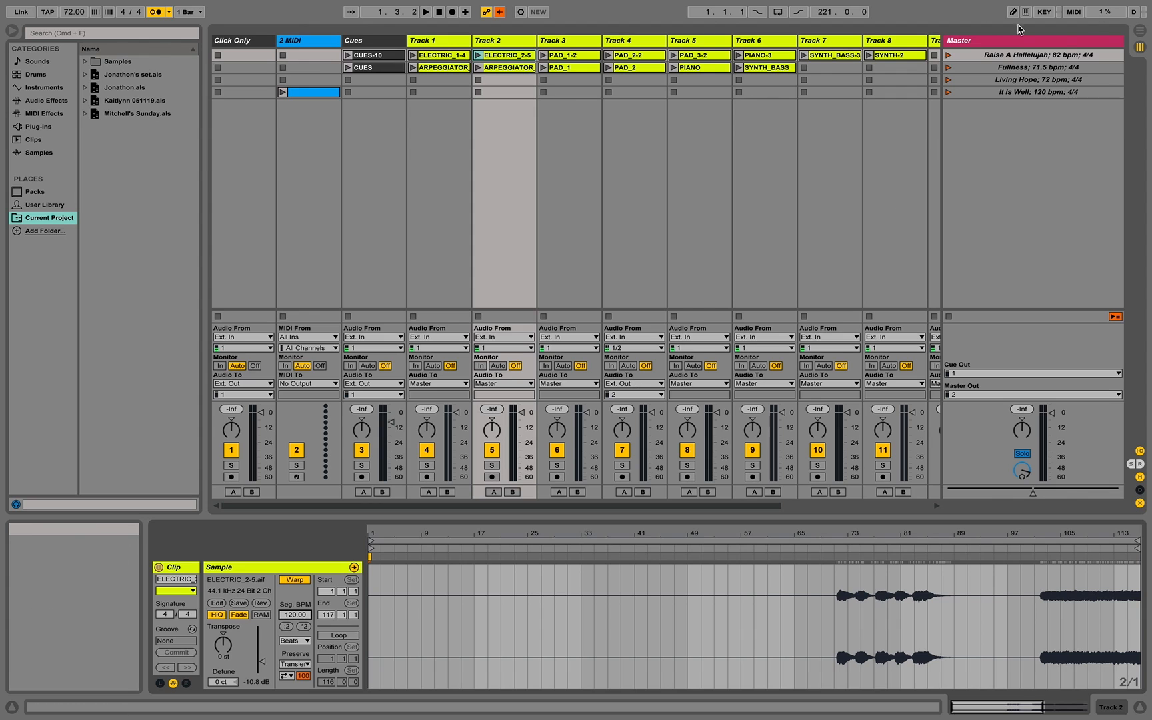
Play the Raise A Hallelujah scene and inspect the clip settings of ELECTRIC_1-4 on Track 1
{"action": "left_click", "coordinate": [949, 56]}
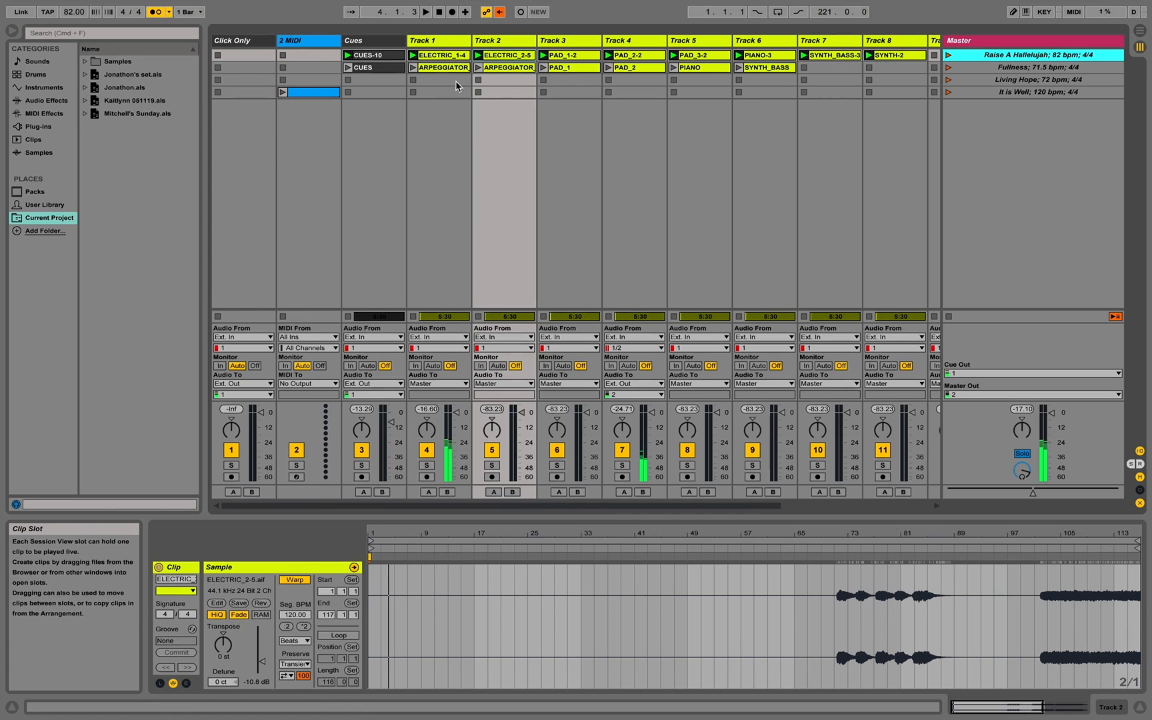
{"action": "left_click", "coordinate": [456, 56]}
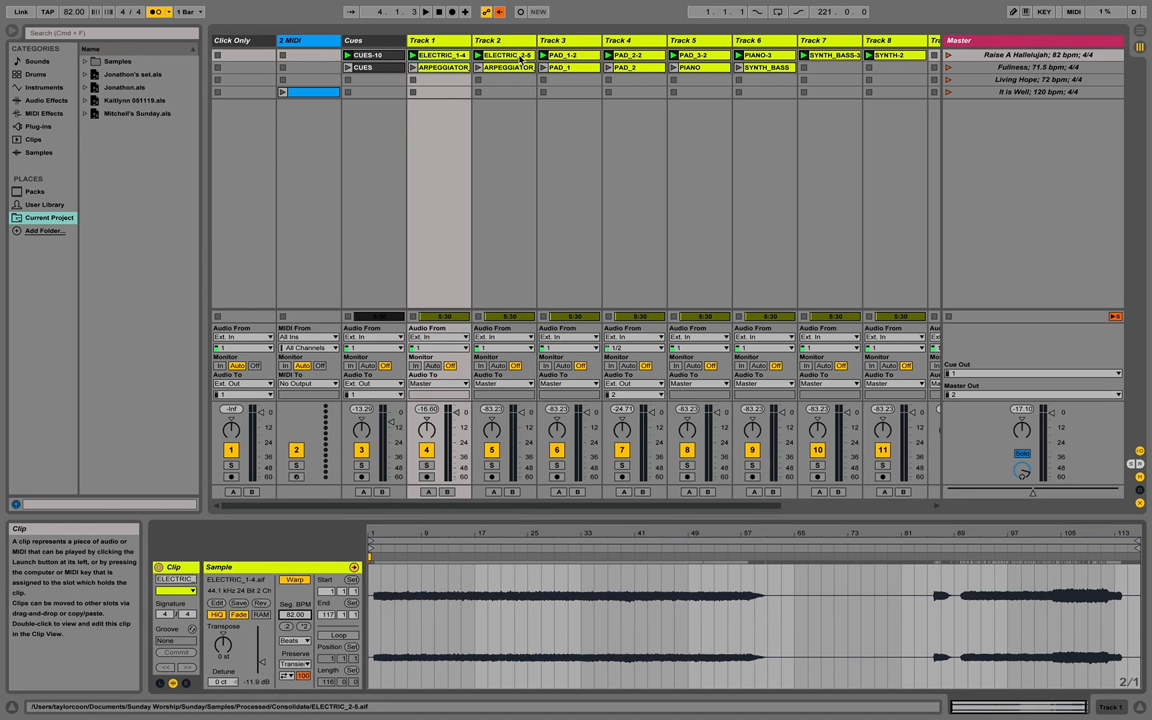
Set the segment BPM of the ELECTRIC_2-5 clip on Track 2 to 82 and play the Raise A Hallelujah scene
{"action": "key", "text": "Right"}
{"action": "left_click", "coordinate": [297, 617]}
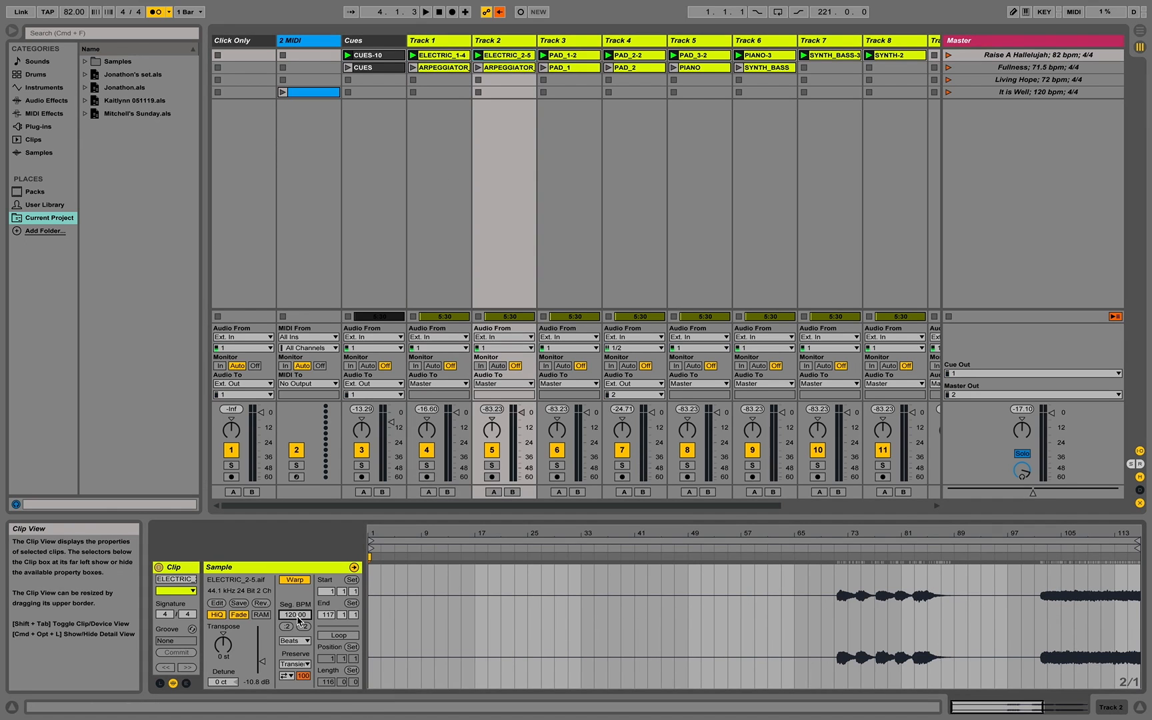
{"action": "type", "text": "82"}
{"action": "key", "text": "Return"}
{"action": "key", "text": "Right"}
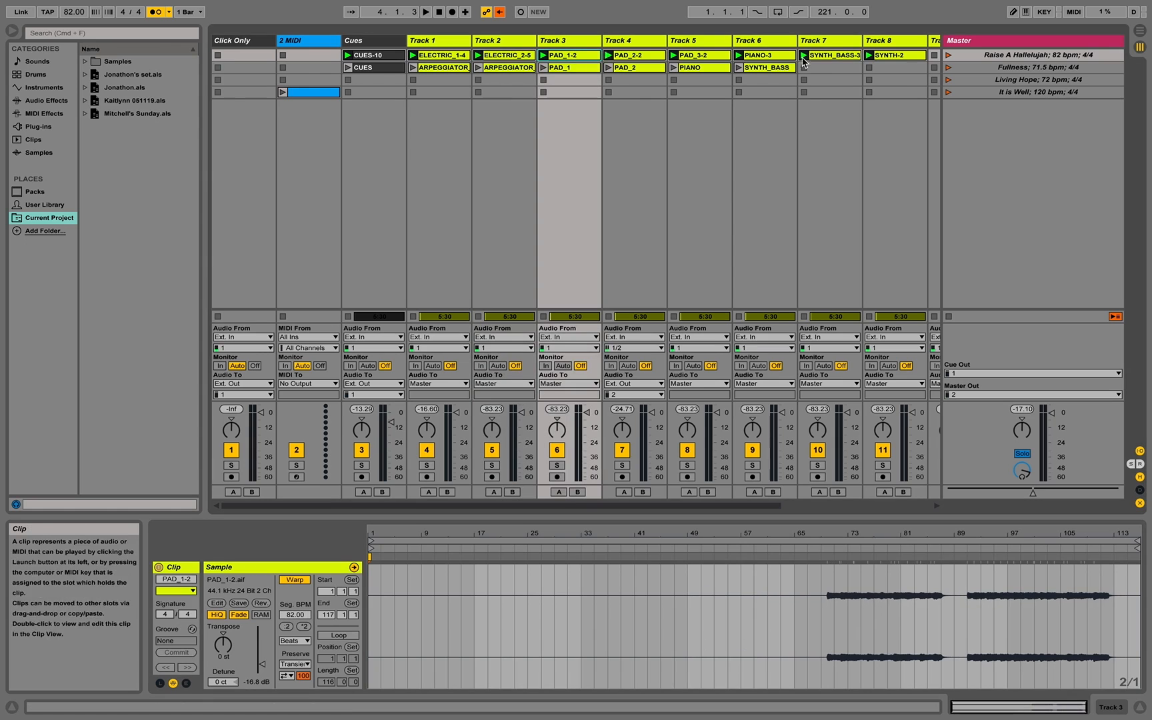
{"action": "left_click", "coordinate": [949, 56]}
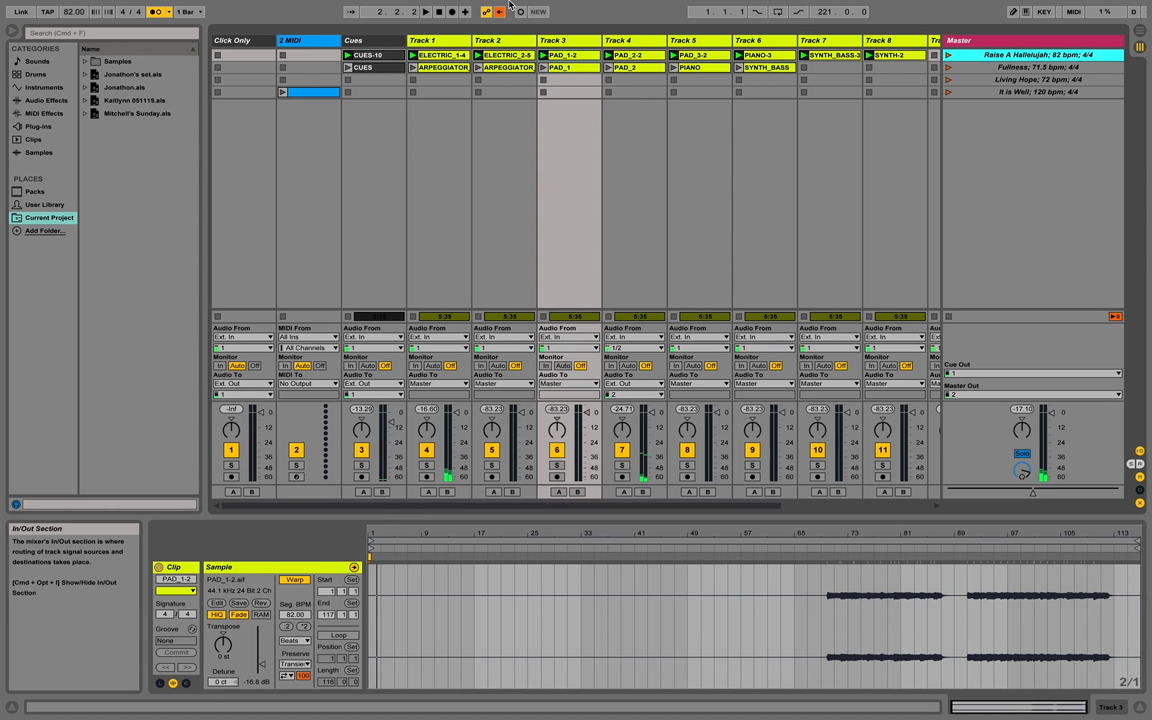
Transpose the ELECTRIC_1-4 clip by -1 st, comparing playback of the Raise A Hallelujah scene with the clip's Warp off and back on
{"action": "left_click", "coordinate": [434, 56]}
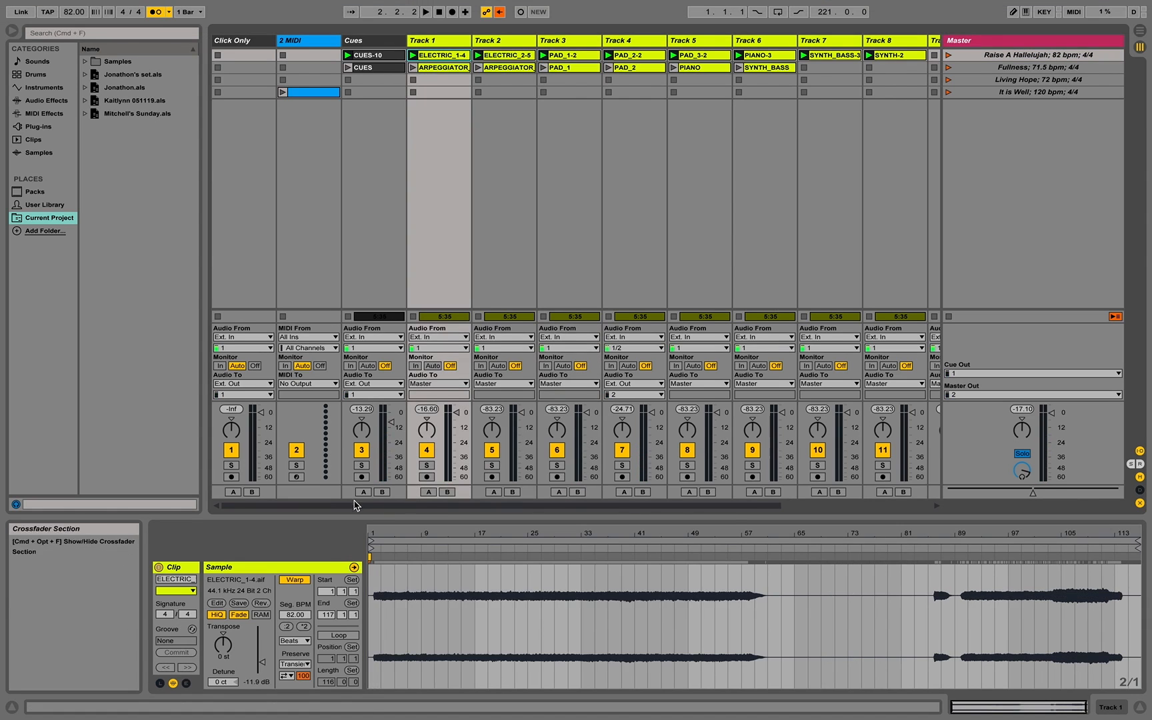
{"action": "left_click", "coordinate": [294, 579]}
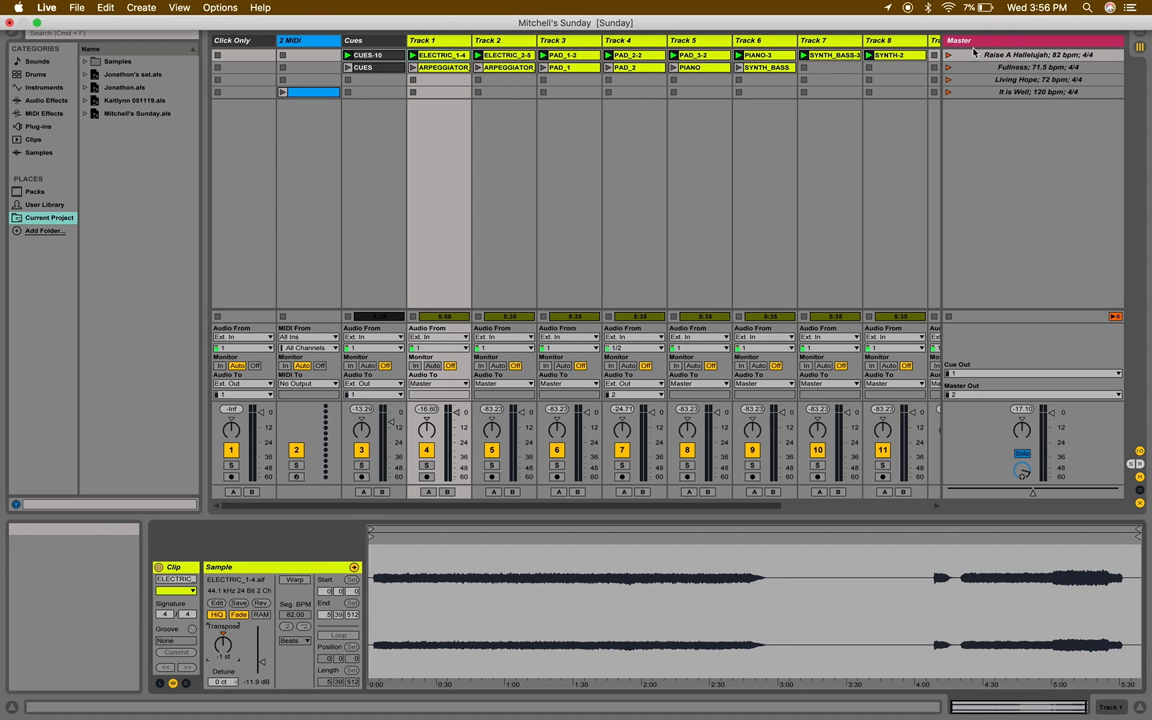
{"action": "left_click", "coordinate": [948, 56]}
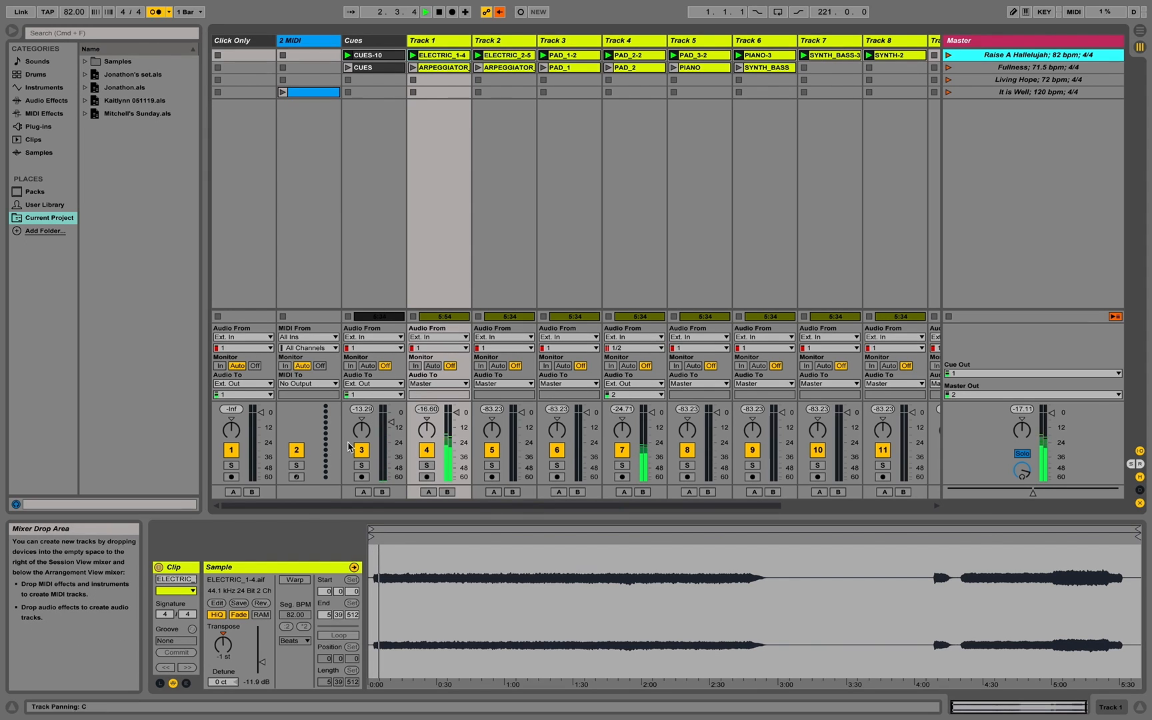
{"action": "left_click", "coordinate": [223, 642]}
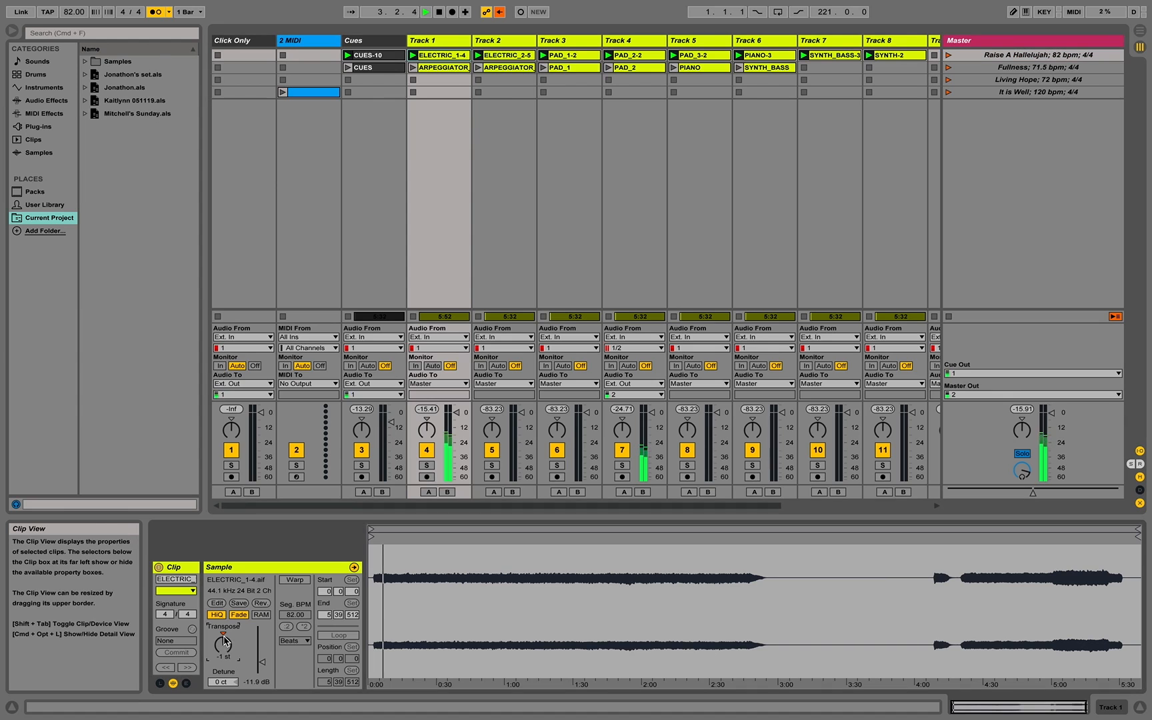
{"action": "left_click", "coordinate": [294, 579]}
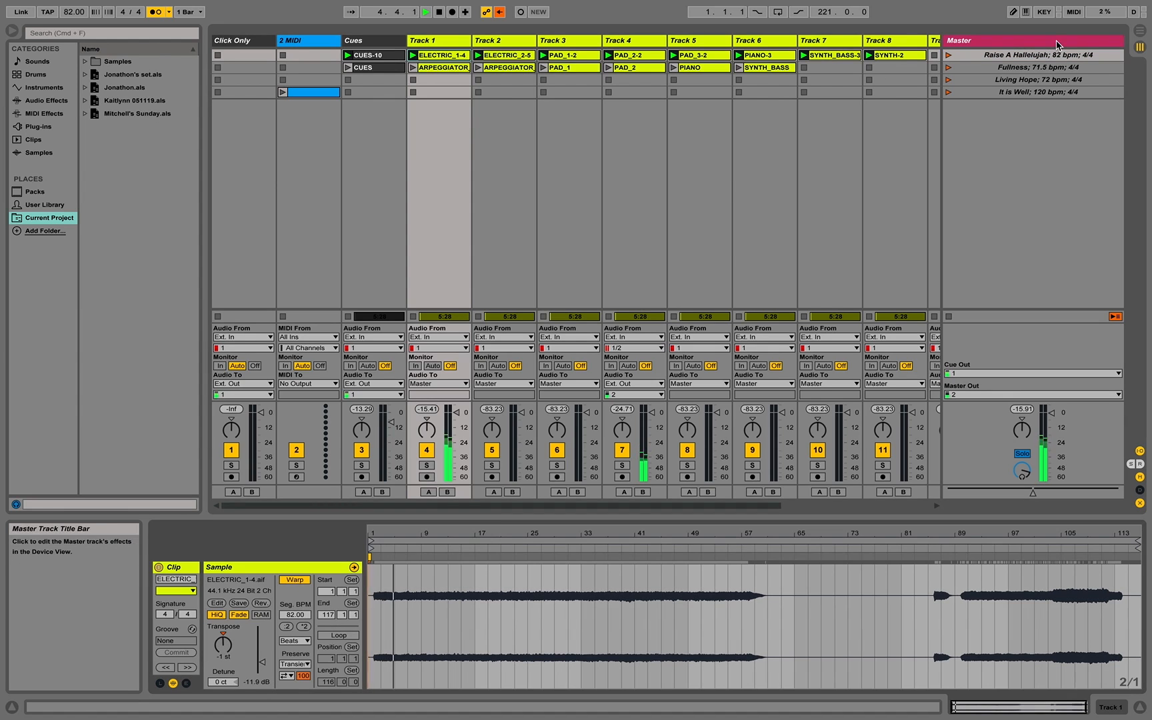
{"action": "left_click", "coordinate": [949, 56]}
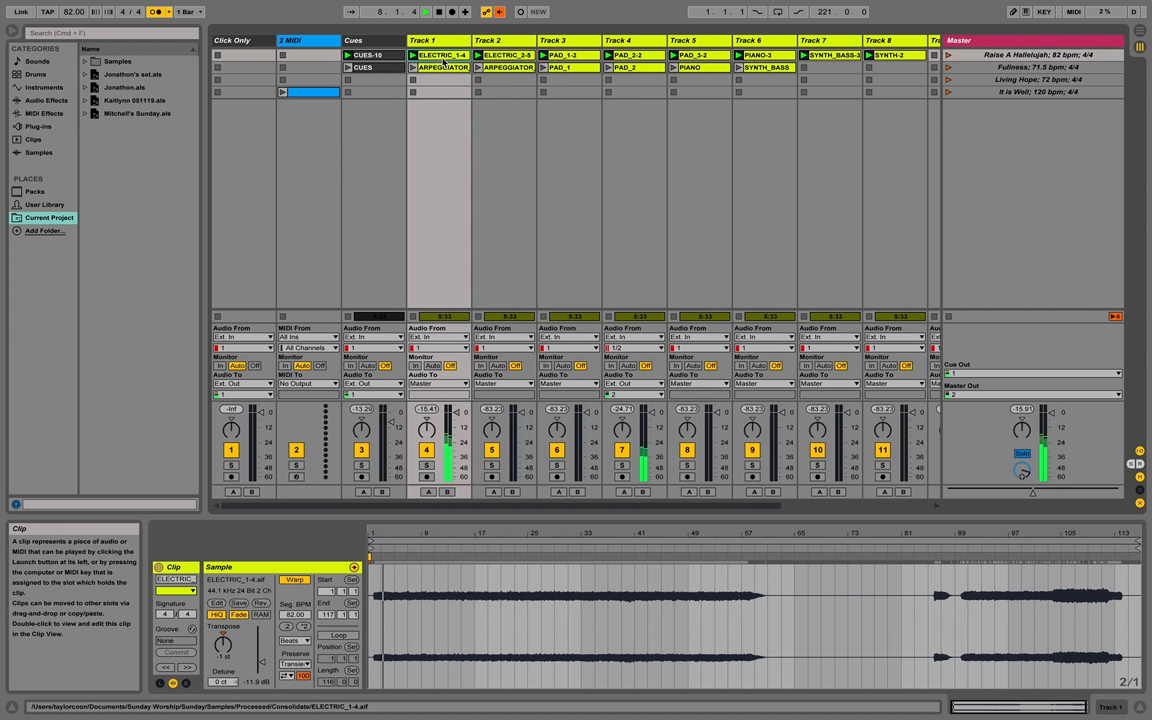
Try transposing the CUES-10 clip, replay the Raise A Hallelujah scene and check the ELECTRIC clips on Tracks 1 and 2
{"action": "left_click", "coordinate": [376, 58]}
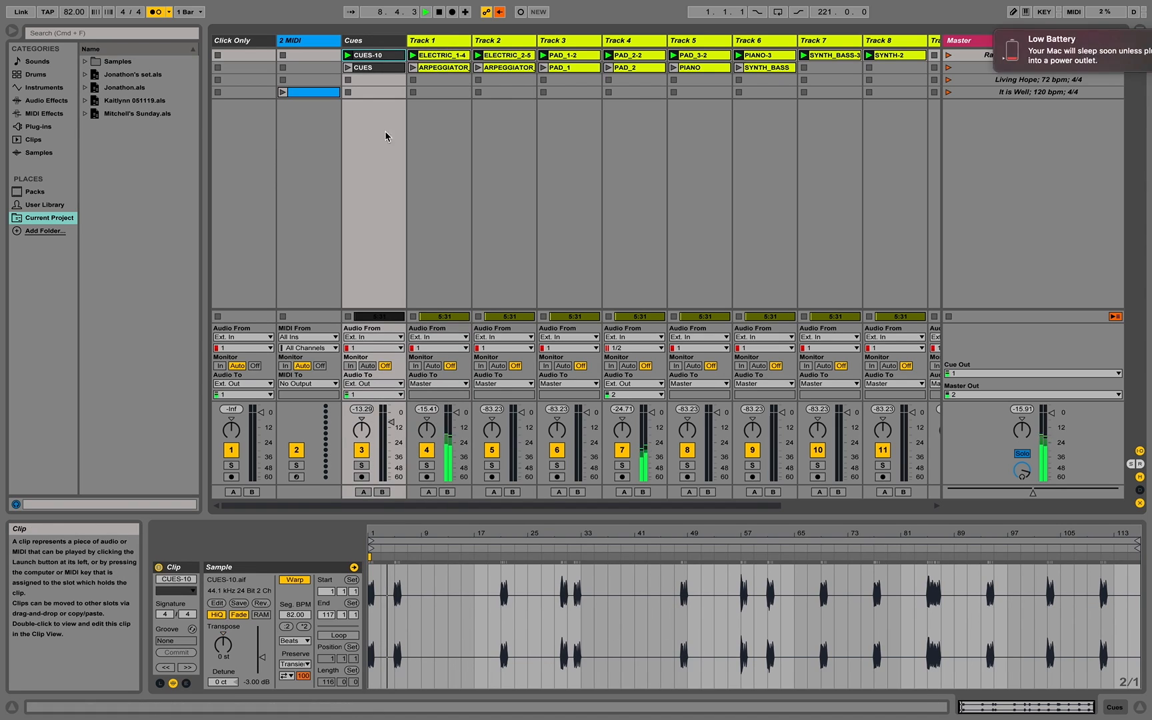
{"action": "left_click_drag", "start_coordinate": [224, 636], "coordinate": [224, 640]}
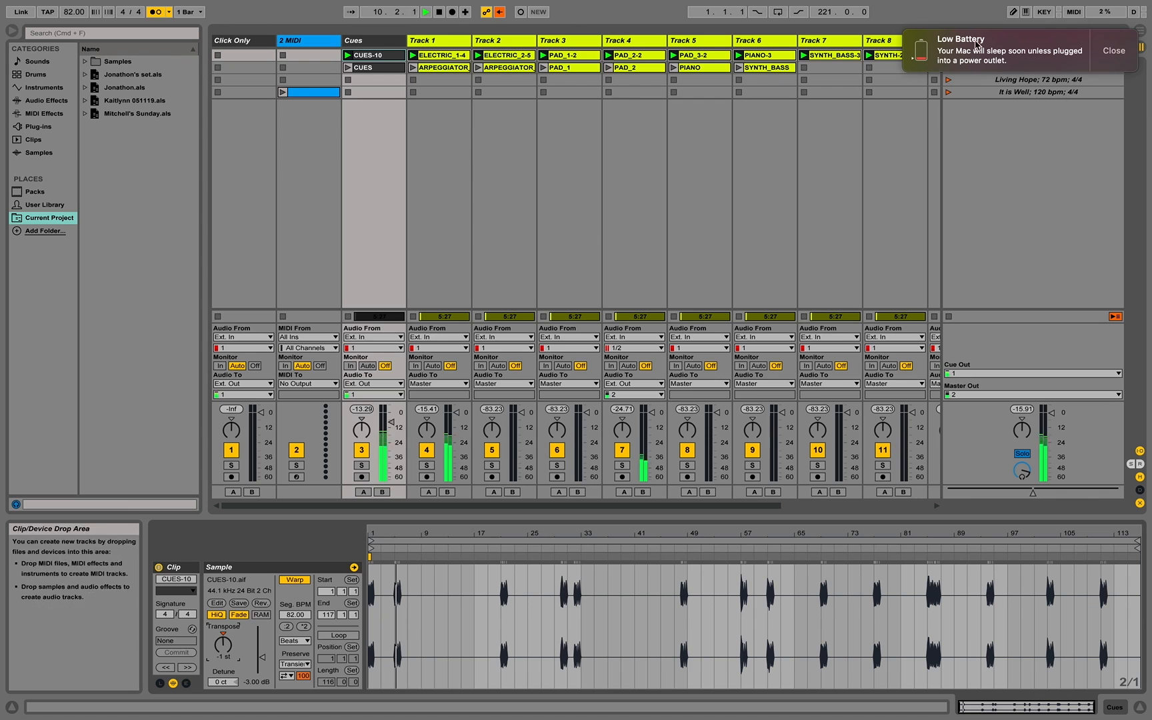
{"action": "left_click", "coordinate": [1113, 51]}
{"action": "left_click", "coordinate": [949, 56]}
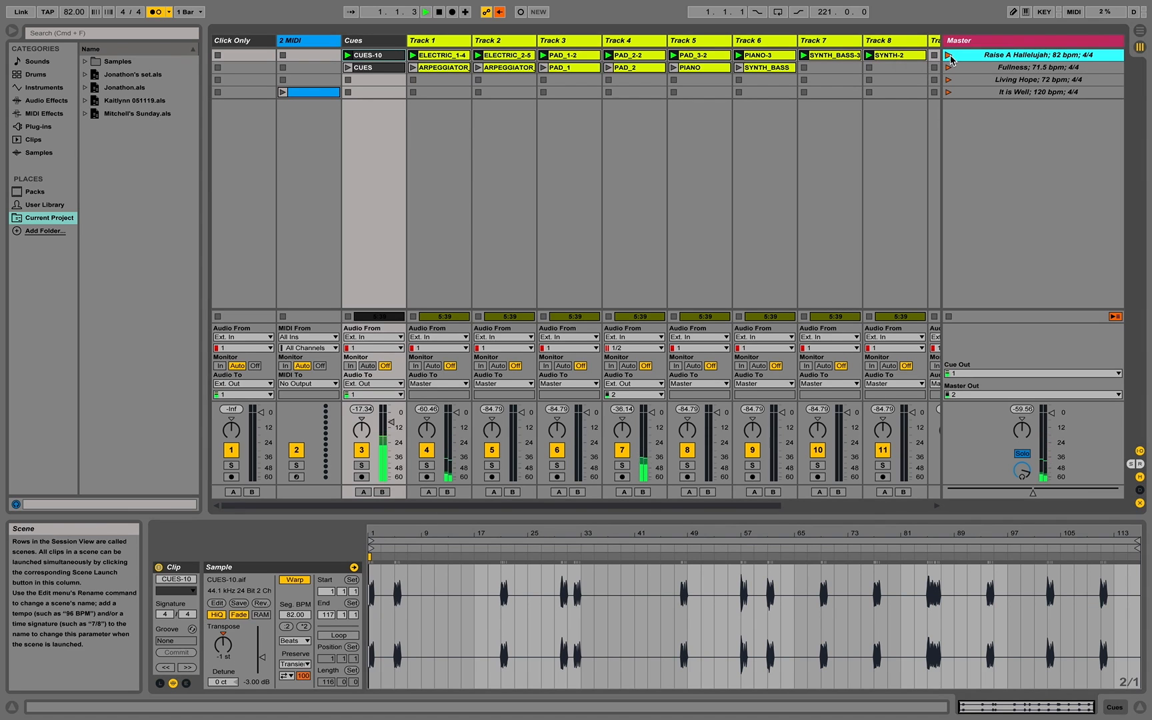
{"action": "left_click", "coordinate": [442, 58]}
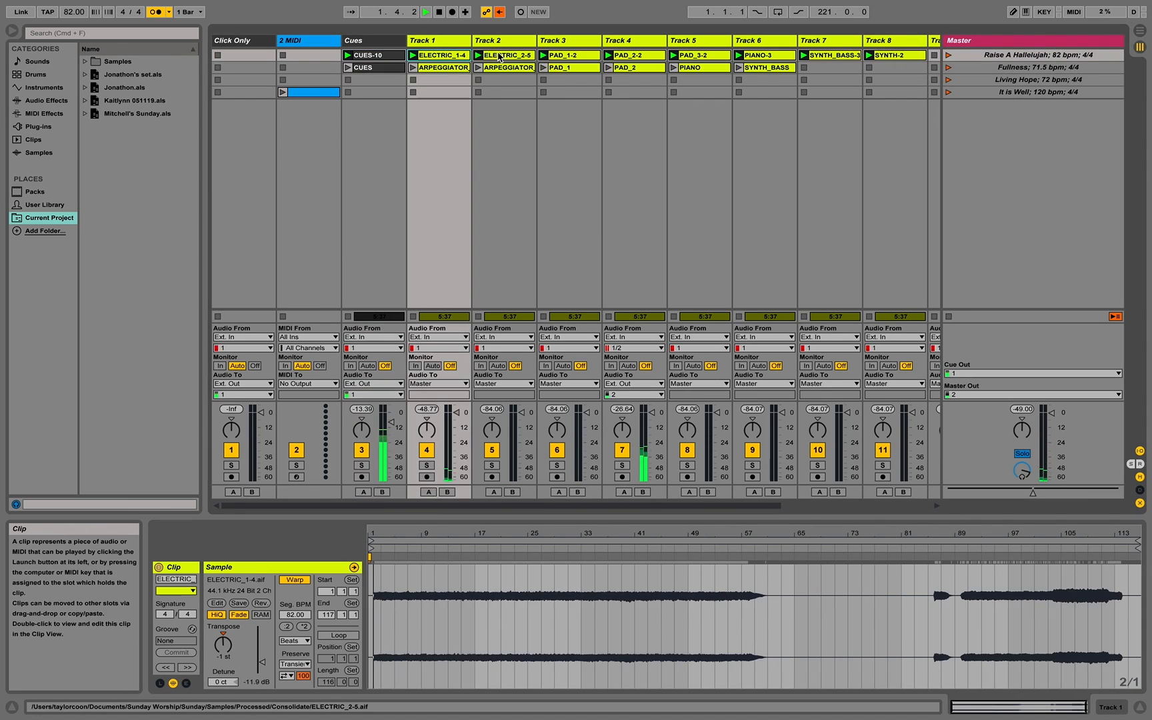
{"action": "left_click", "coordinate": [520, 57]}
{"action": "key", "text": "space"}
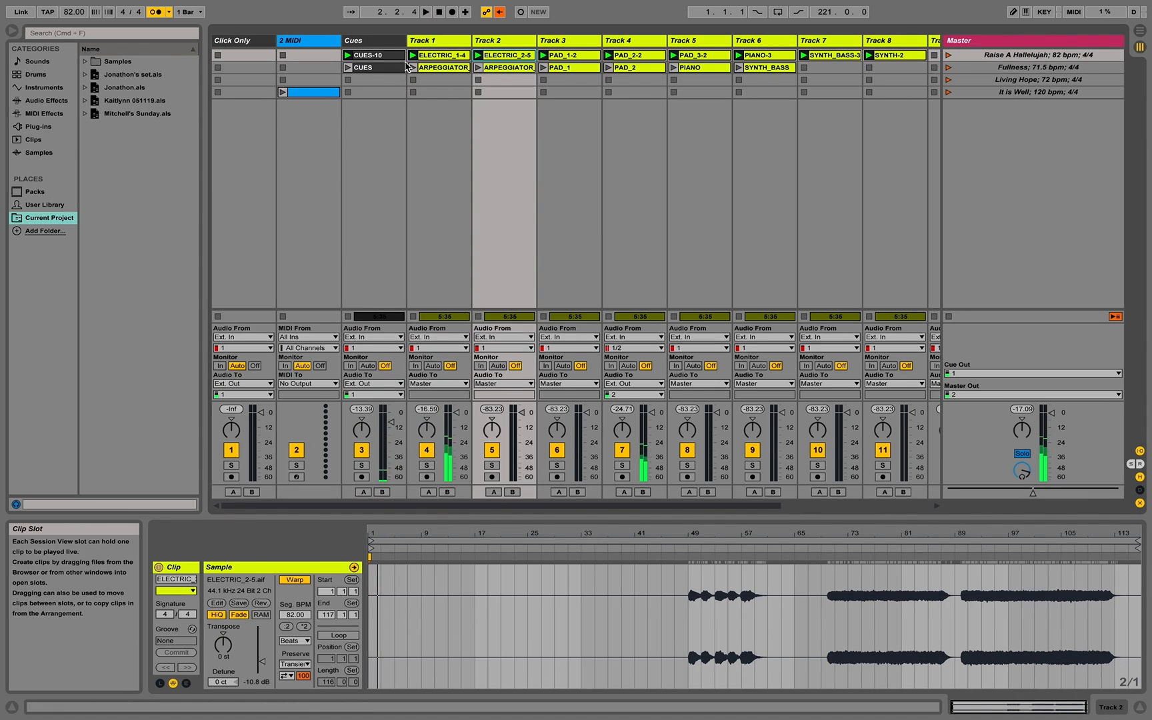
Reset the transposition of the CUES-10 clip to 0 st and turn off its Warp
{"action": "left_click", "coordinate": [380, 55]}
{"action": "left_click", "coordinate": [223, 633]}
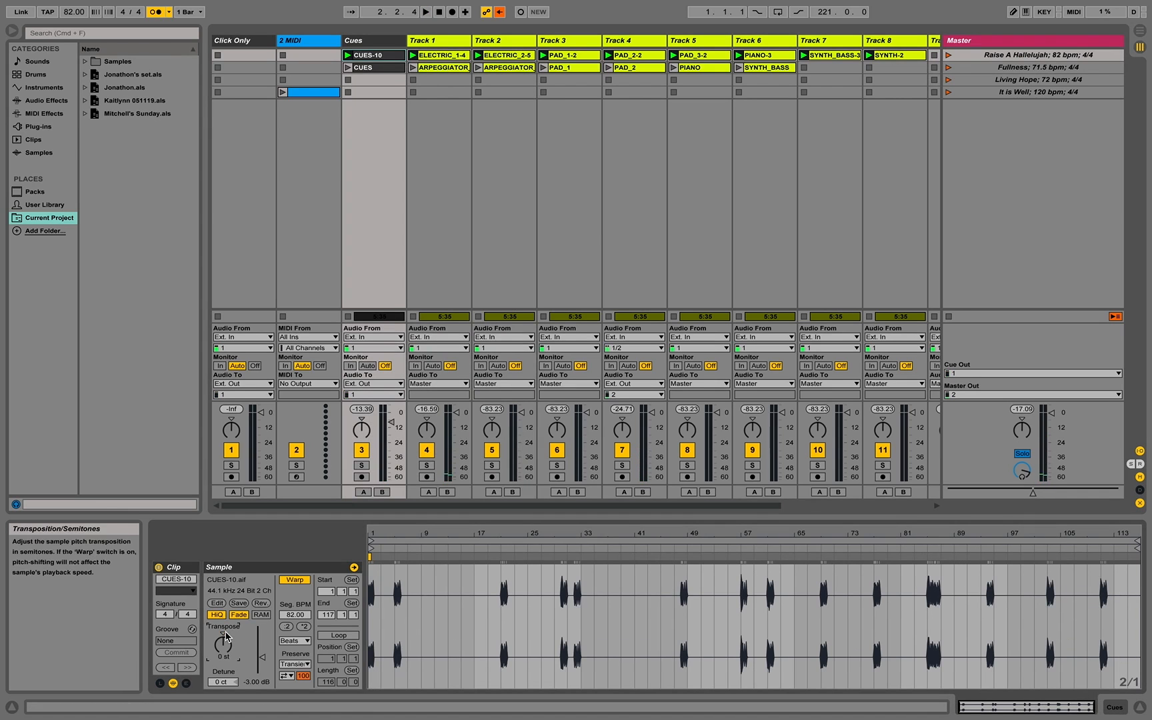
{"action": "left_click", "coordinate": [294, 579]}
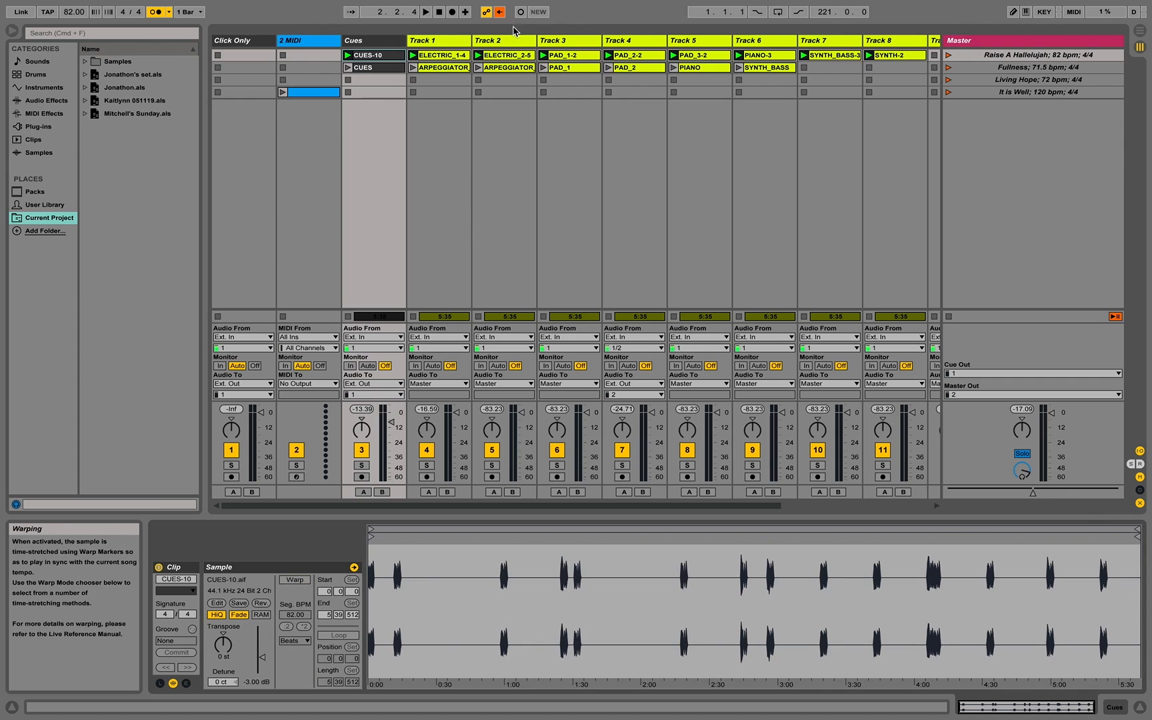
Transpose the ELECTRIC_2-5, PAD_1-2 and PAD_2-2 clips on Tracks 2 to 4 by -1 st each
{"action": "left_click", "coordinate": [452, 57]}
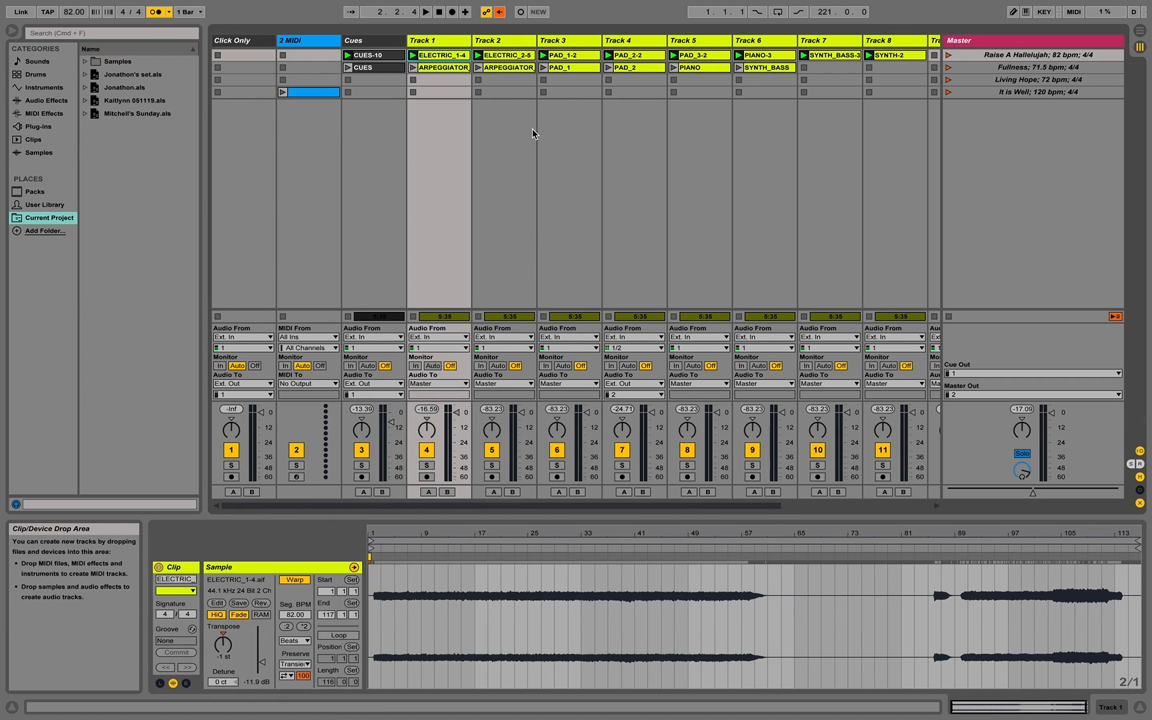
{"action": "key", "text": "Right"}
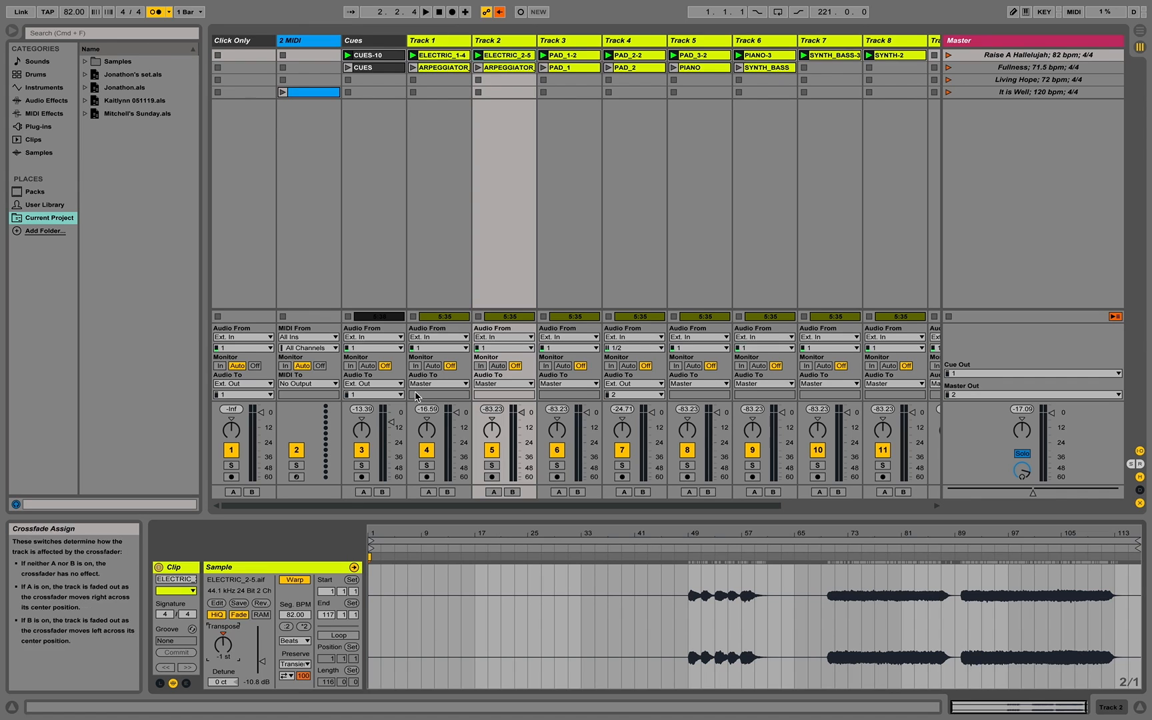
{"action": "left_click", "coordinate": [592, 55]}
{"action": "left_click_drag", "start_coordinate": [224, 632], "coordinate": [224, 635]}
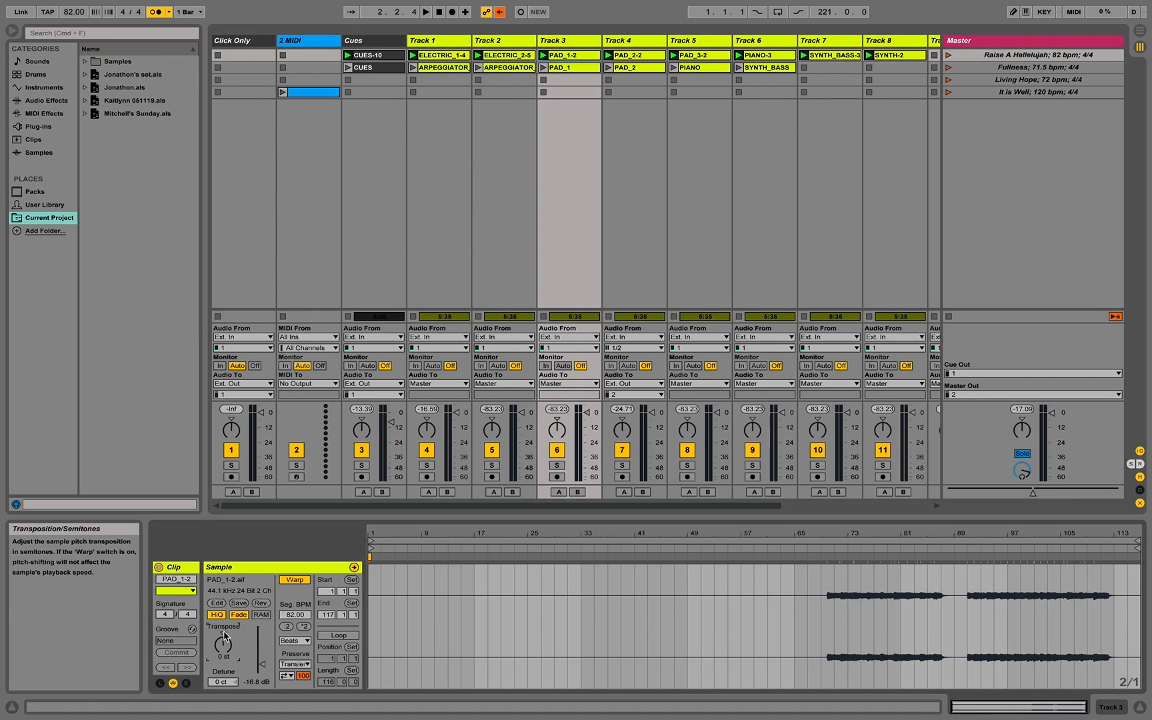
{"action": "left_click", "coordinate": [636, 55]}
{"action": "left_click_drag", "start_coordinate": [222, 640], "coordinate": [224, 642]}
Transpose the four Raise A Hallelujah clips on Tracks 5 to 8 together by -1 st and play the scene
{"action": "left_click", "coordinate": [700, 55]}
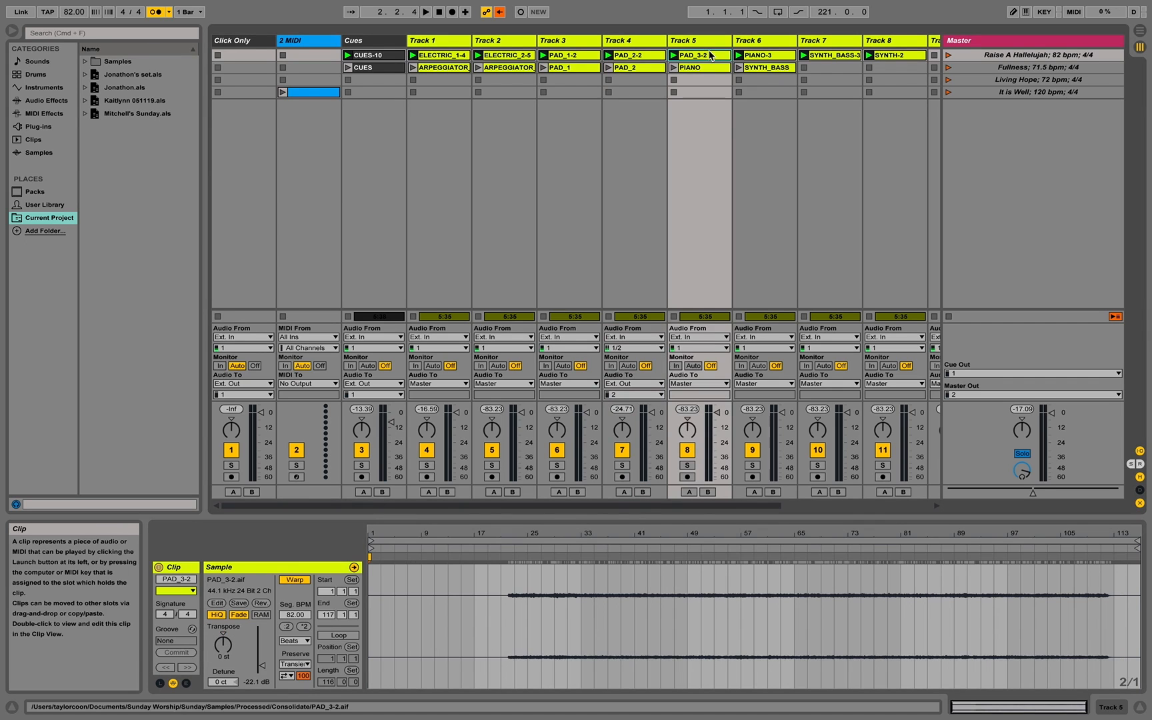
{"action": "left_click", "coordinate": [891, 58], "text": "shift"}
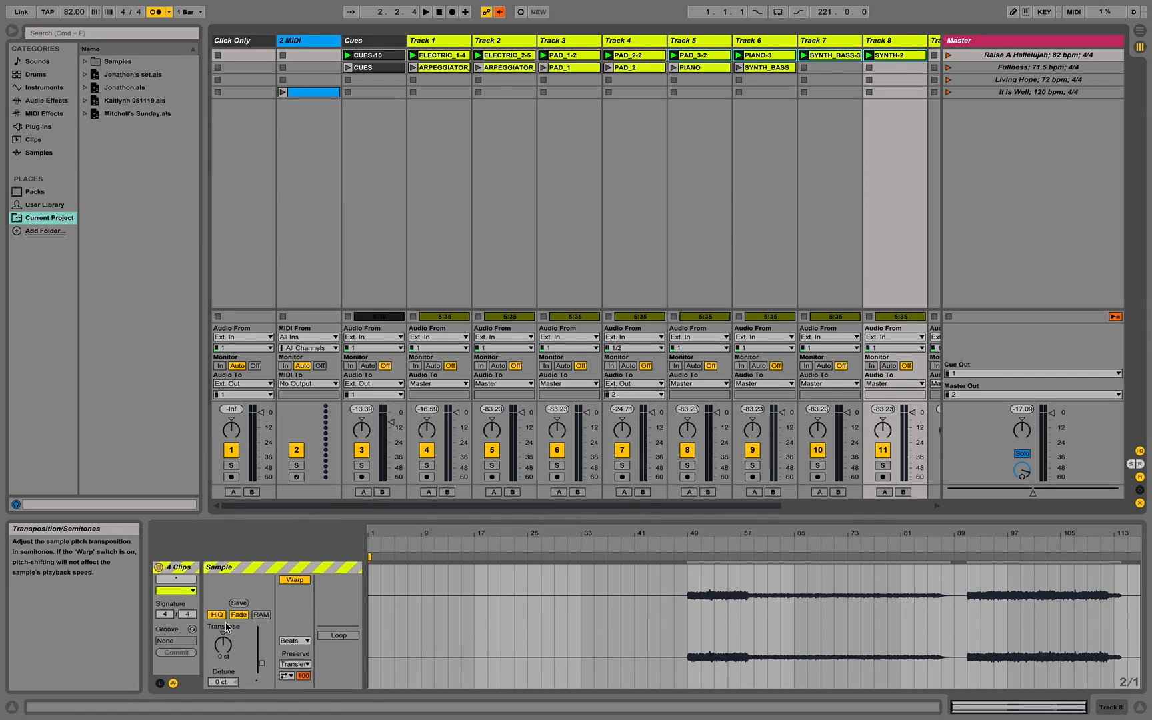
{"action": "left_click", "coordinate": [947, 55]}
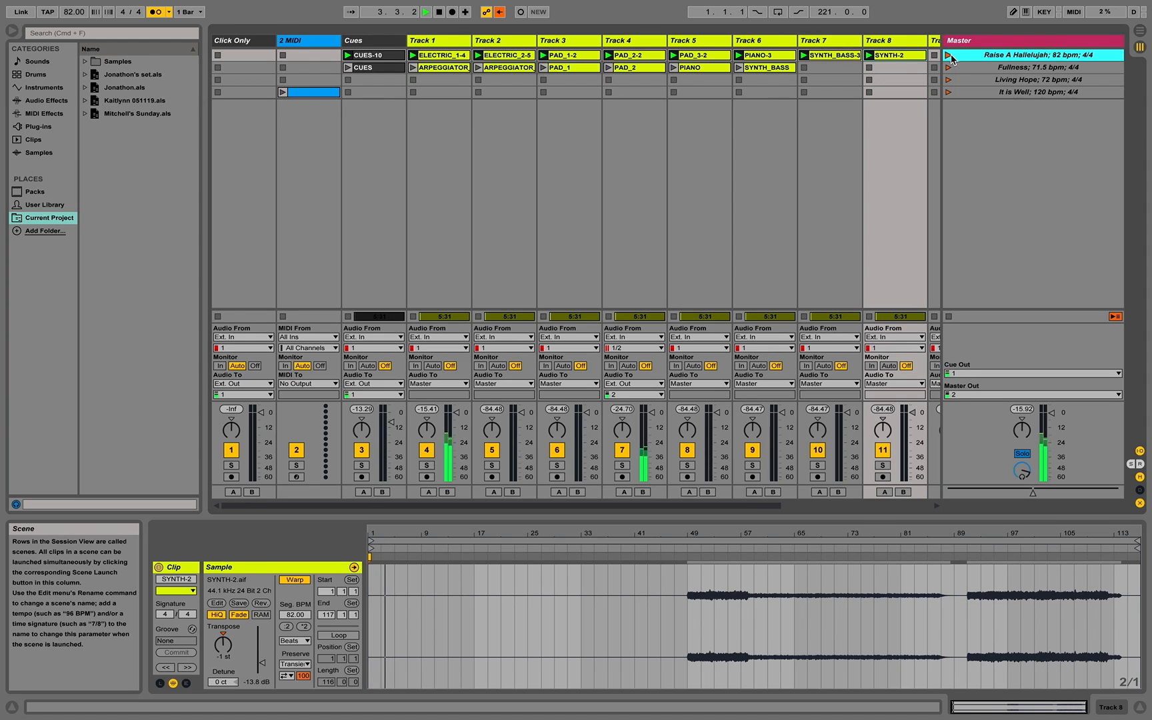
Check the Transpose and Warp settings of the Raise A Hallelujah clips from SYNTH-2 back to CUES-10, and stop playback
{"action": "left_click", "coordinate": [914, 58]}
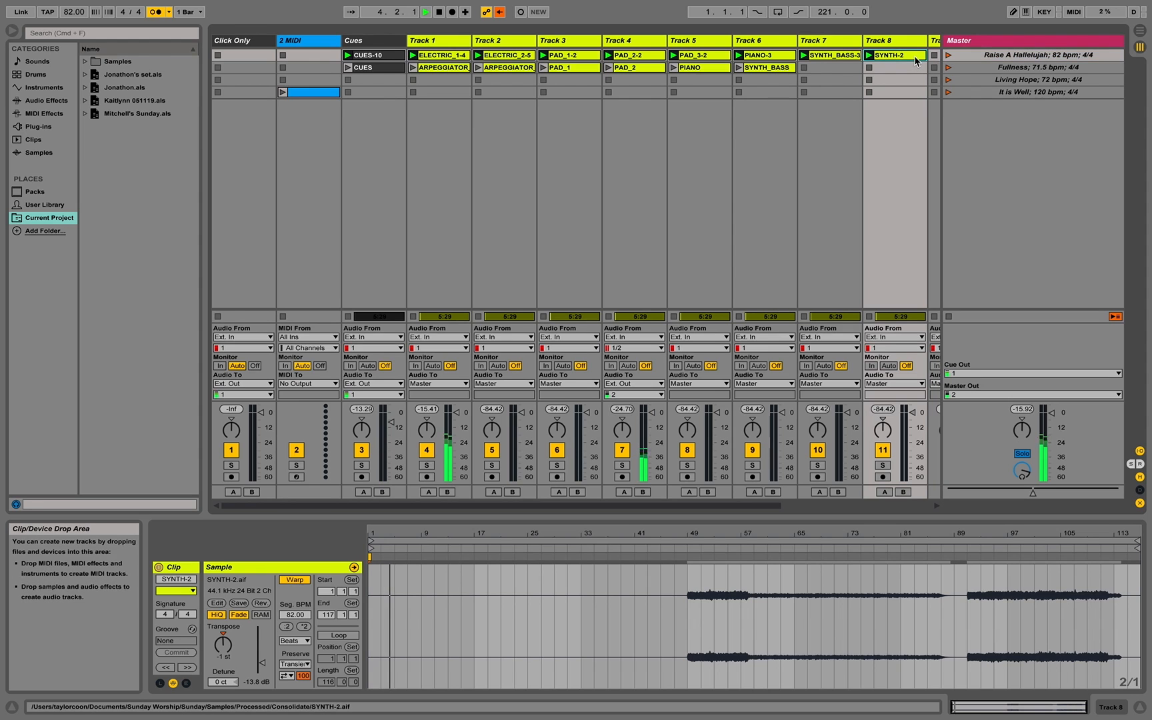
{"action": "key", "text": "Left"}
{"action": "key", "text": "Left"}
{"action": "key", "text": "Left"}
{"action": "key", "text": "Left"}
{"action": "key", "text": "Left"}
{"action": "key", "text": "Left"}
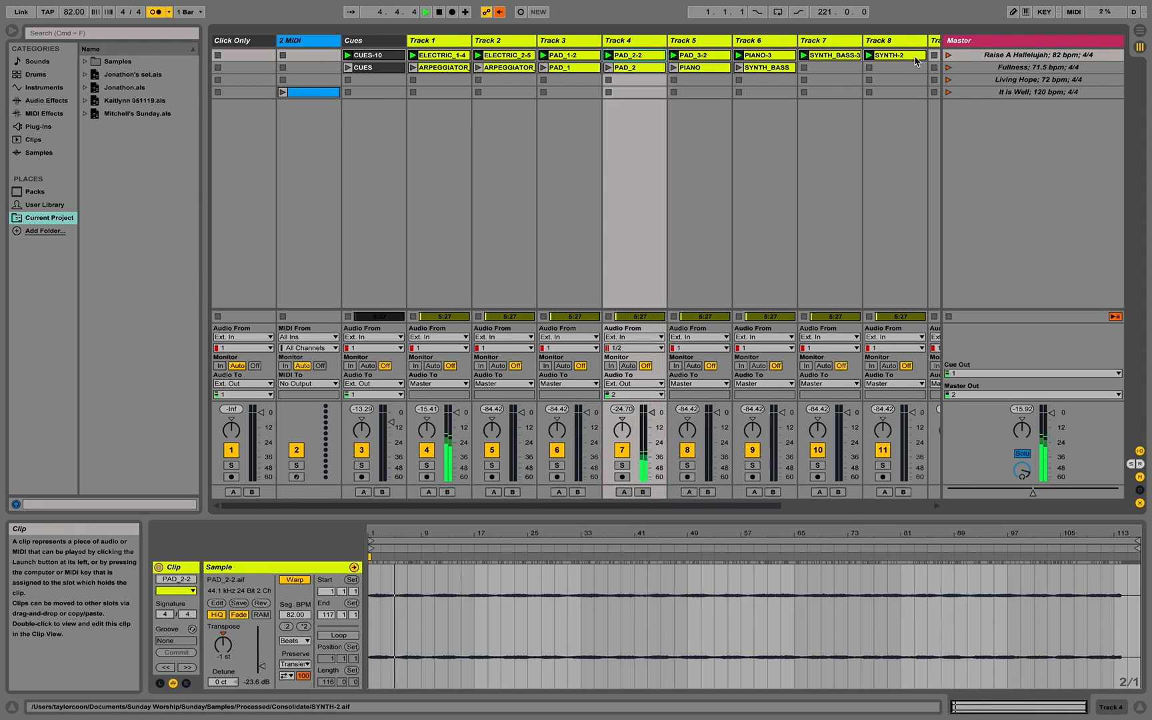
{"action": "key", "text": "Left"}
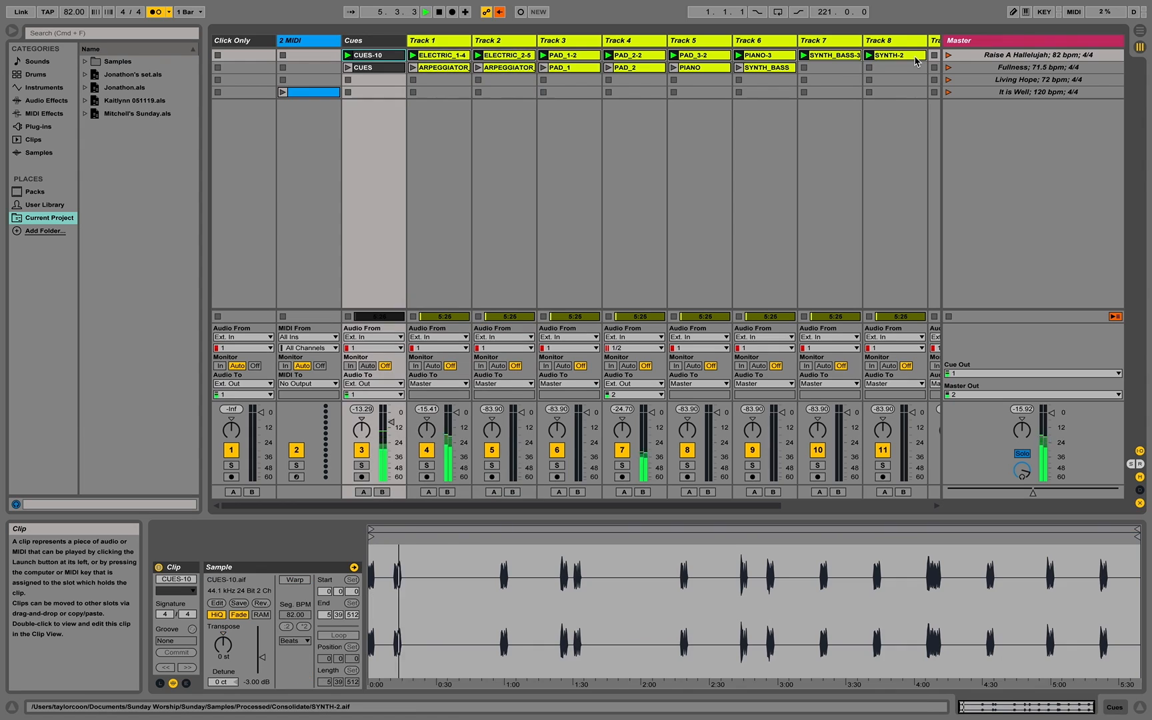
{"action": "key", "text": "space"}
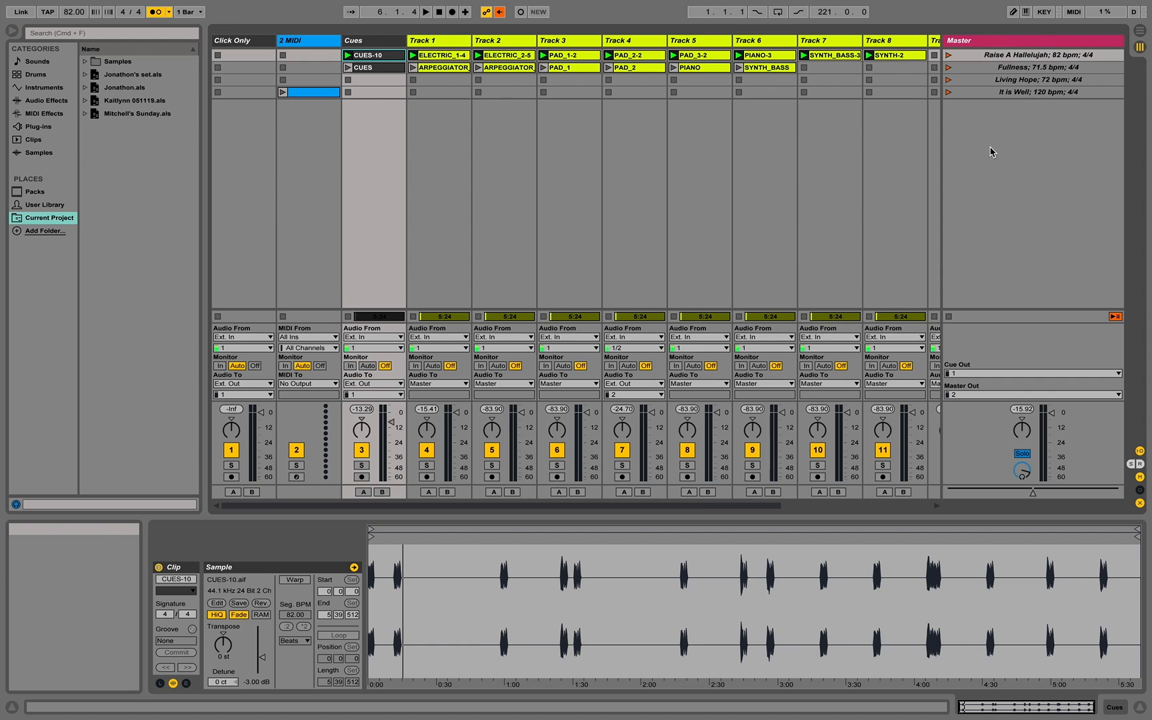
Delete the empty MIDI clip from the 2 MIDI track in the It is Well scene
{"action": "left_click", "coordinate": [327, 92]}
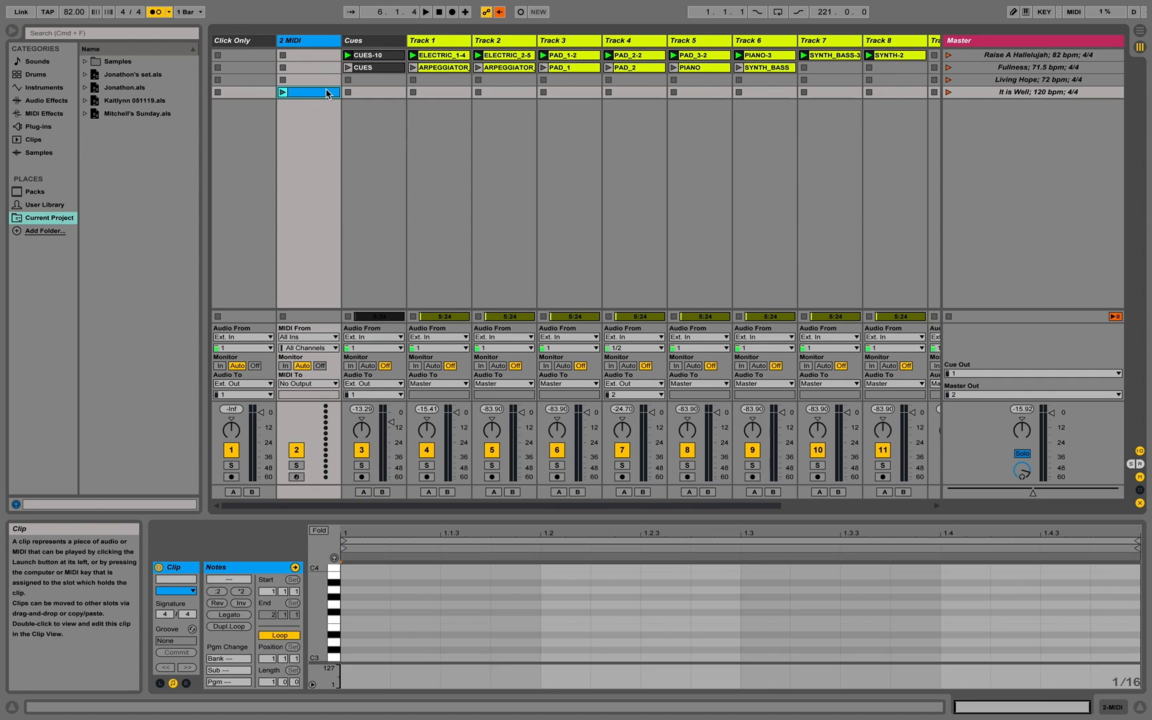
{"action": "key", "text": "Delete"}
{"action": "left_click", "coordinate": [619, 178]}
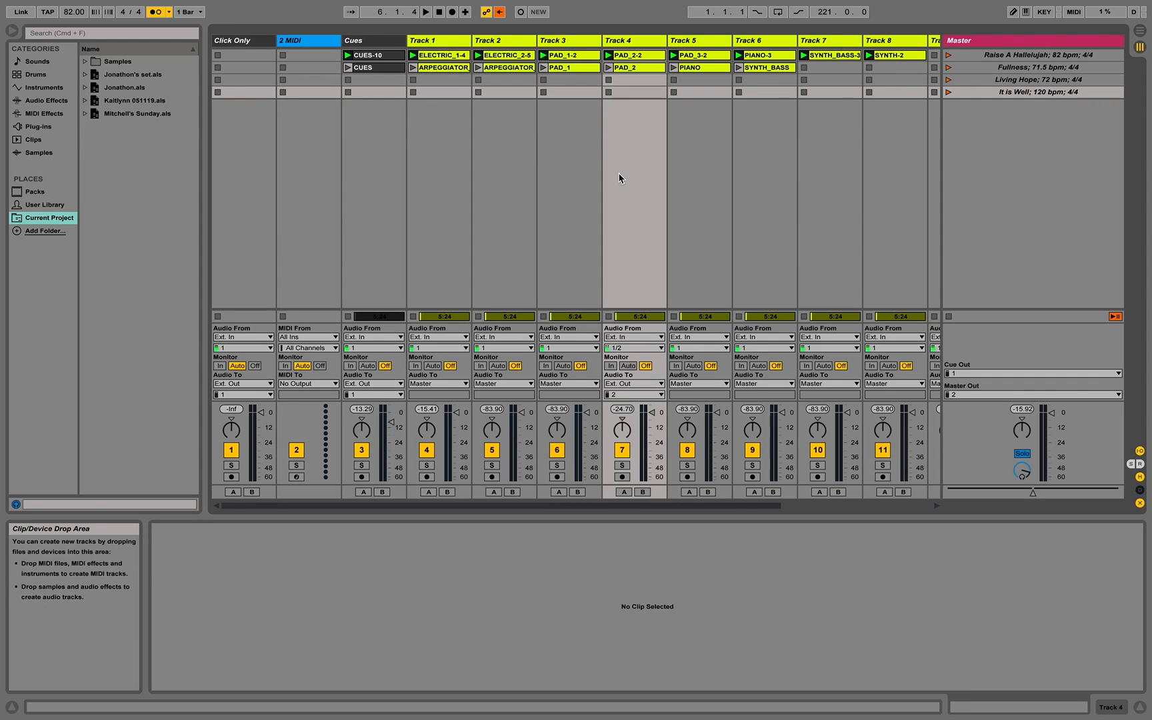
{"action": "scroll", "coordinate": [619, 178], "scroll_direction": "right", "scroll_amount": 5}
{"action": "scroll", "coordinate": [725, 193], "scroll_direction": "left", "scroll_amount": 5}
{"action": "mouse_move", "coordinate": [406, 4]}
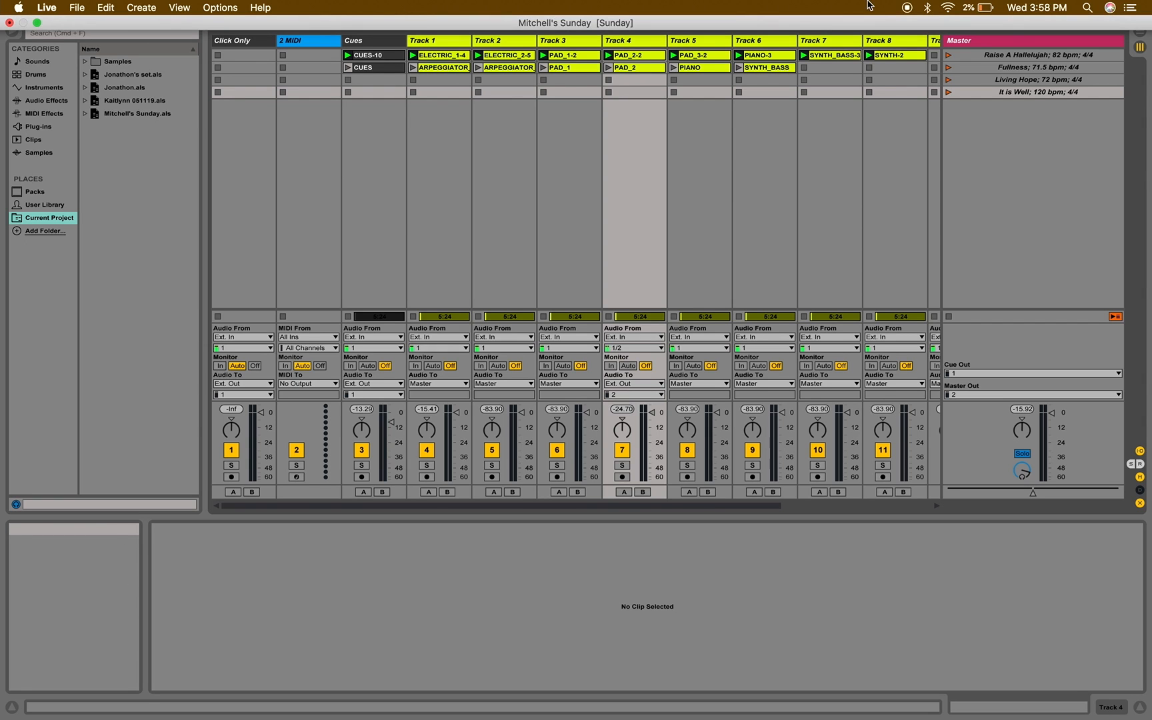